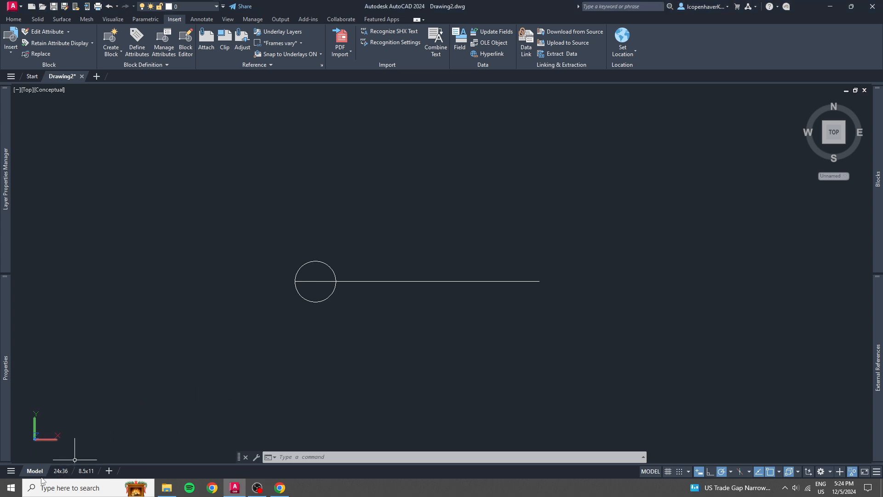
Switch to the 24x36 layout and bring the annotation symbols beside the sheet into view.
left_click(60, 470)
scroll(193, 144, "up", 4)
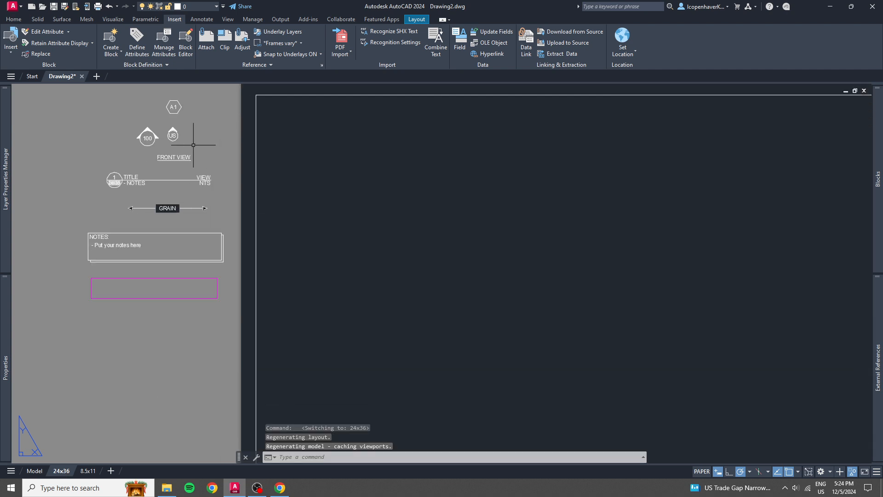
middle_click_drag(119, 174, 125, 223)
left_click(203, 229)
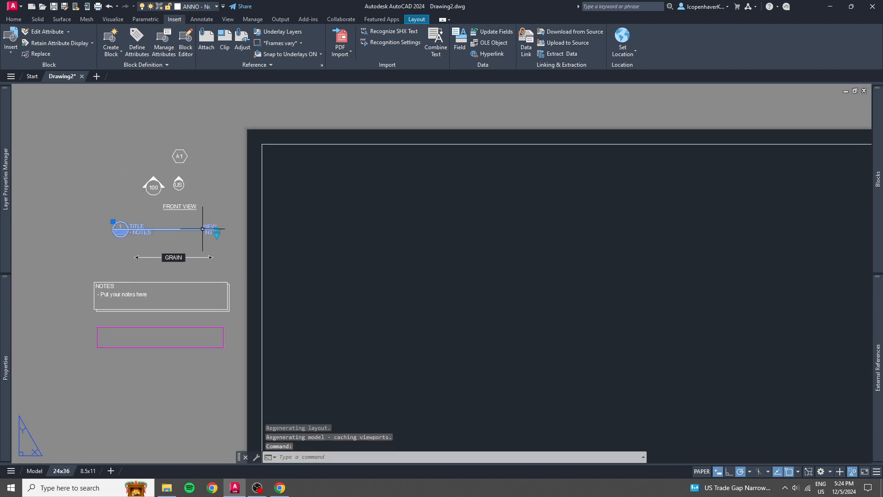
type("c")
key("Return")
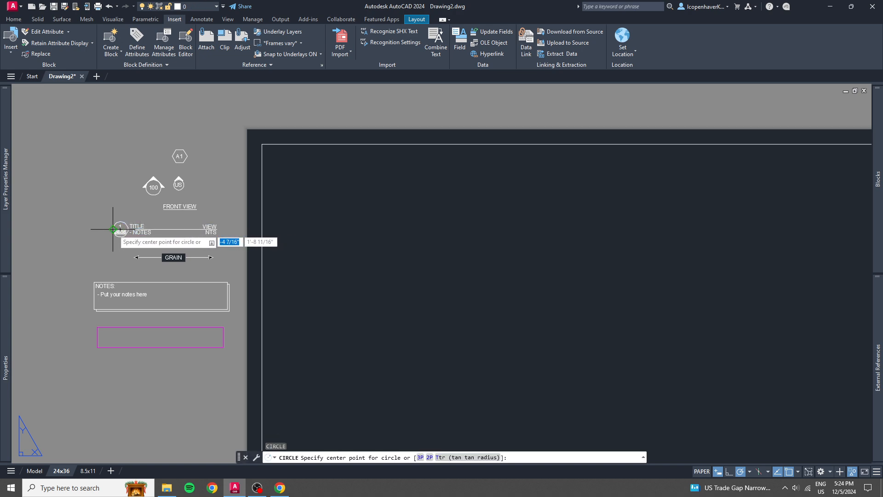
left_click(114, 229)
key("Escape")
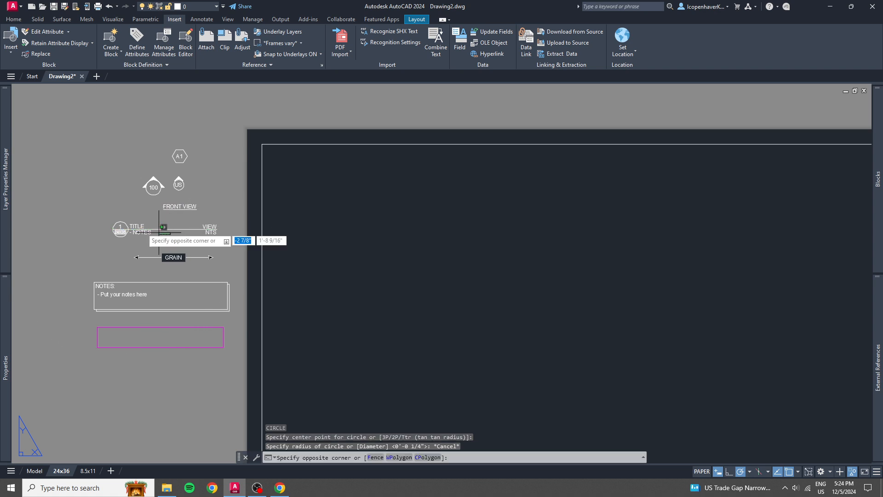
Copy the drawing title reference block from beside the sheet into the empty sheet area, using its circle centre as base point.
left_click(211, 229)
type("cc")
key("Return")
left_click(120, 230)
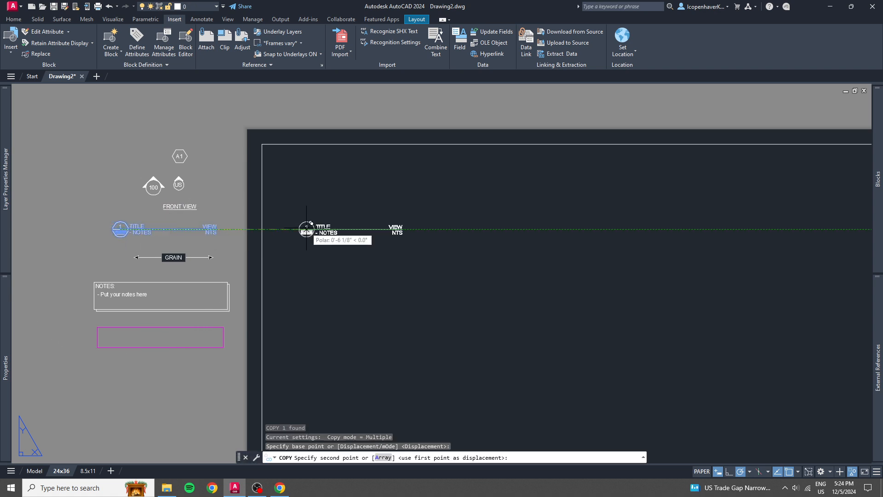
middle_click_drag(580, 304, 314, 296)
left_click(314, 295)
key("Escape")
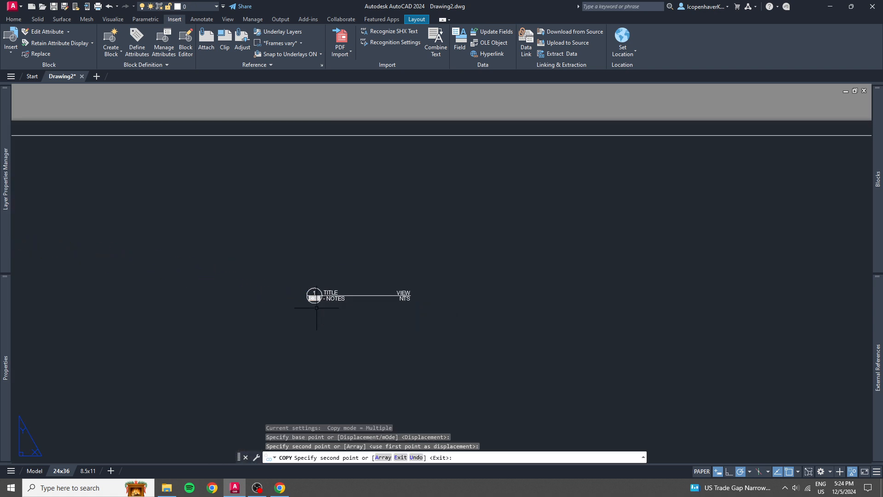
Stretch the copied title block horizontally from its VIEW end so that its reference line becomes longer.
scroll(299, 297, "up", 6)
middle_click_drag(530, 324, 442, 316)
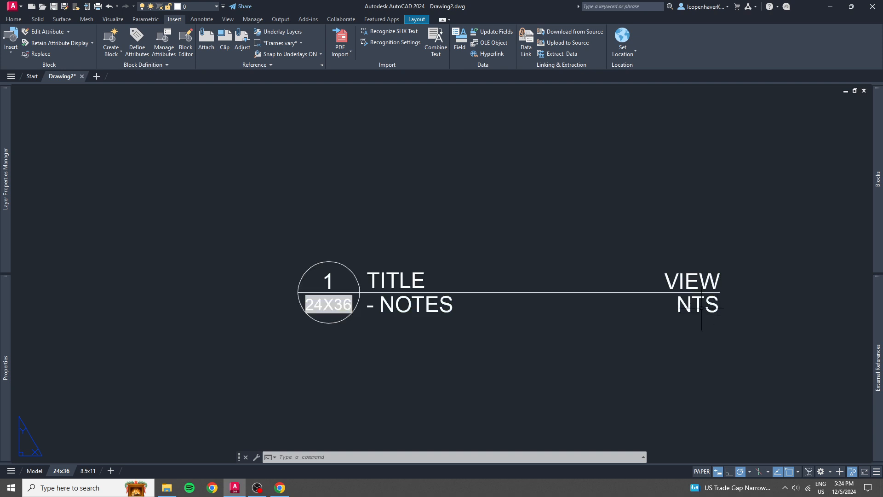
left_click(574, 301)
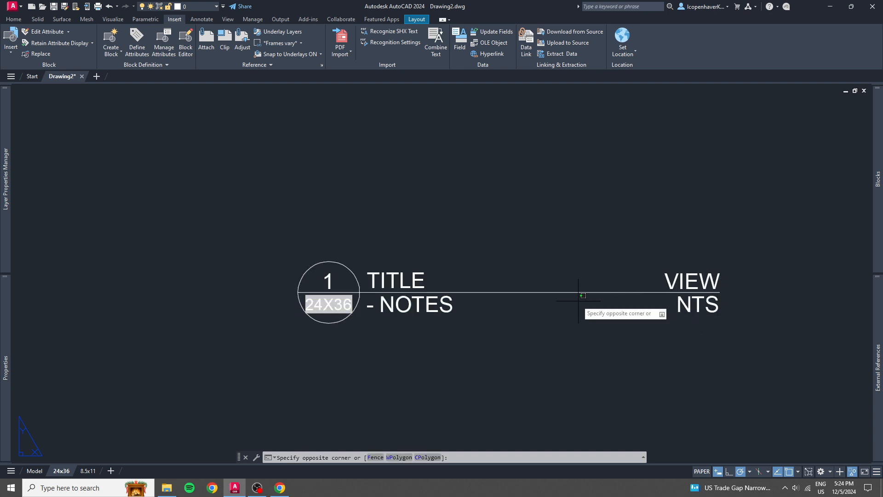
left_click(535, 278)
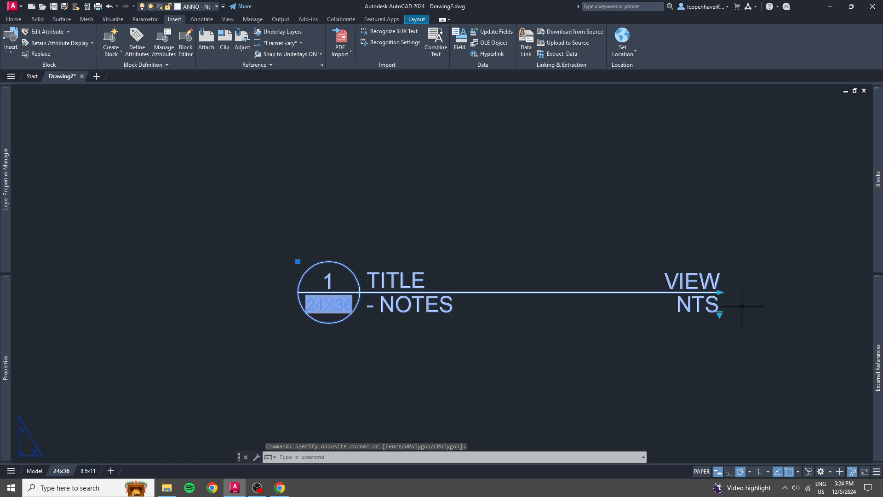
left_click(719, 292)
scroll(719, 298, "down", 6)
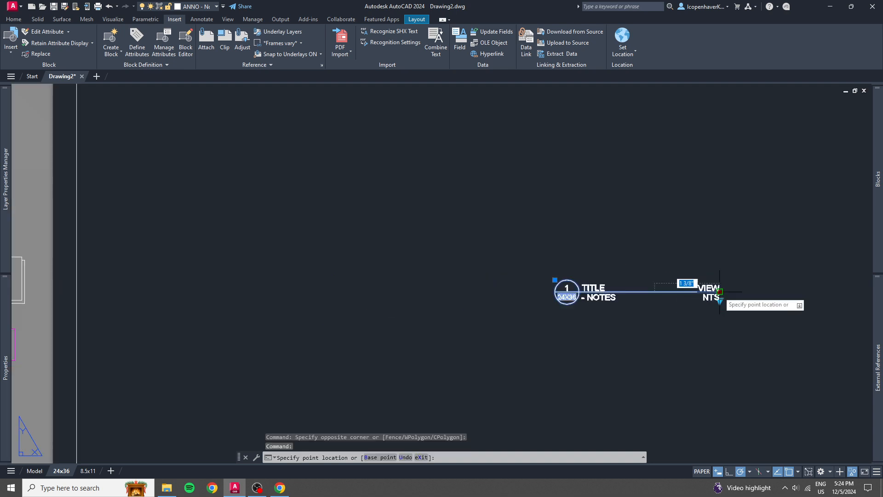
left_click(705, 327)
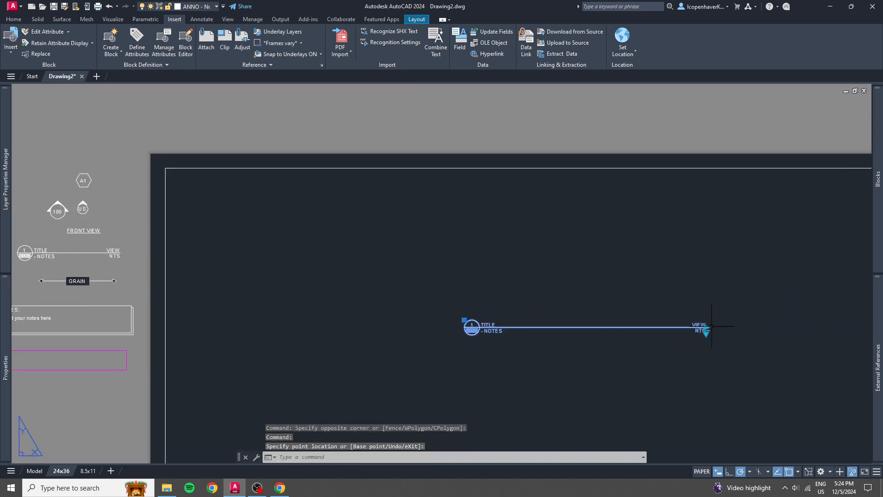
scroll(702, 334, "up", 7)
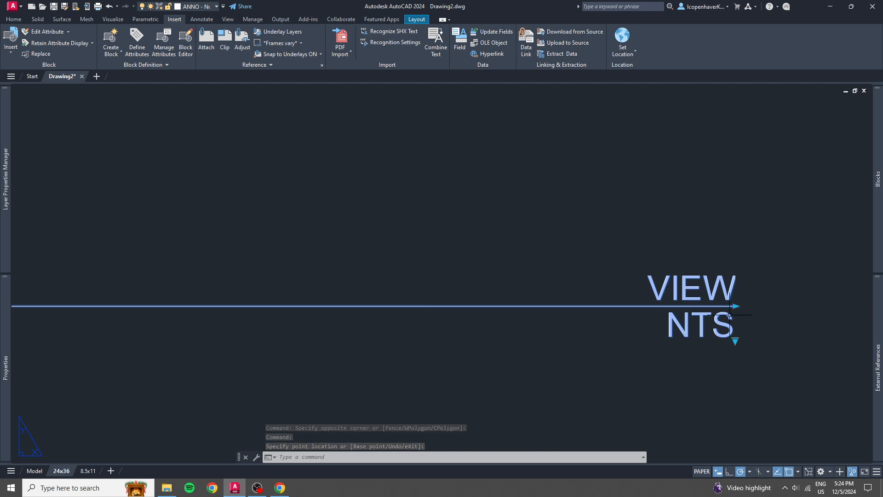
left_click(735, 305)
scroll(735, 306, "down", 6)
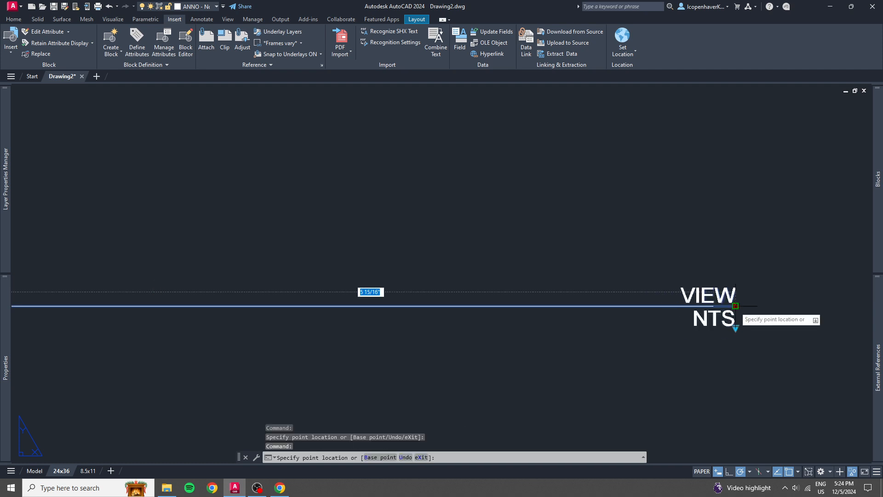
left_click(567, 306)
Try the 1/8" and 3/16" scale options on the copied title block.
scroll(565, 313, "up", 7)
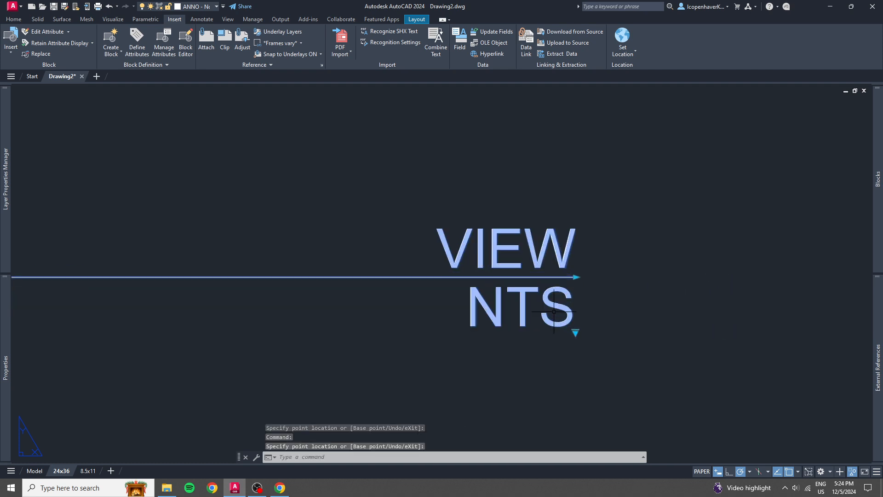
left_click(576, 332)
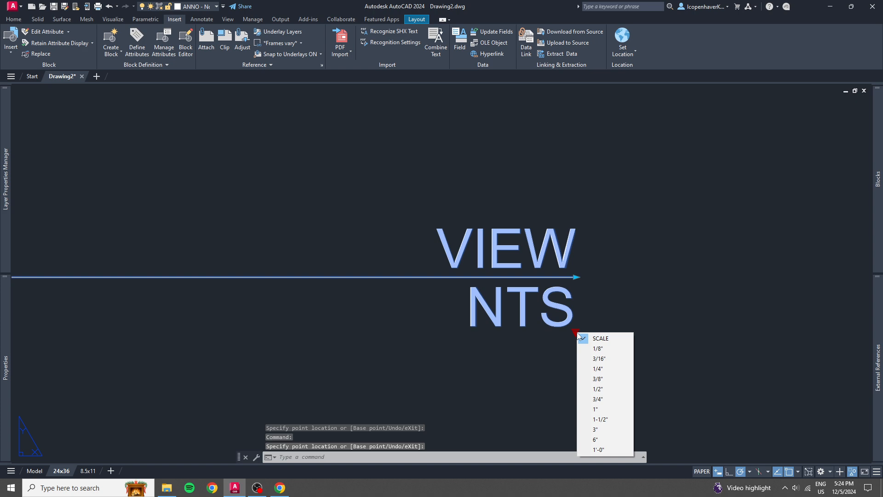
left_click(598, 349)
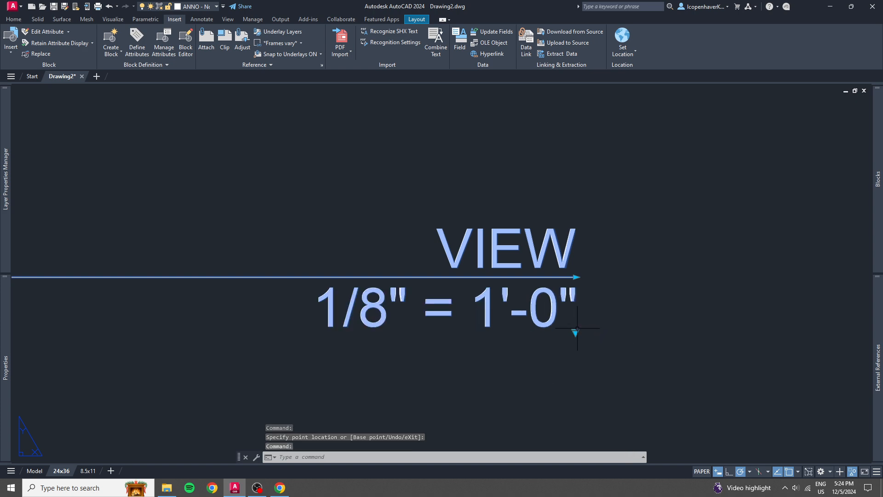
left_click(575, 333)
left_click(576, 332)
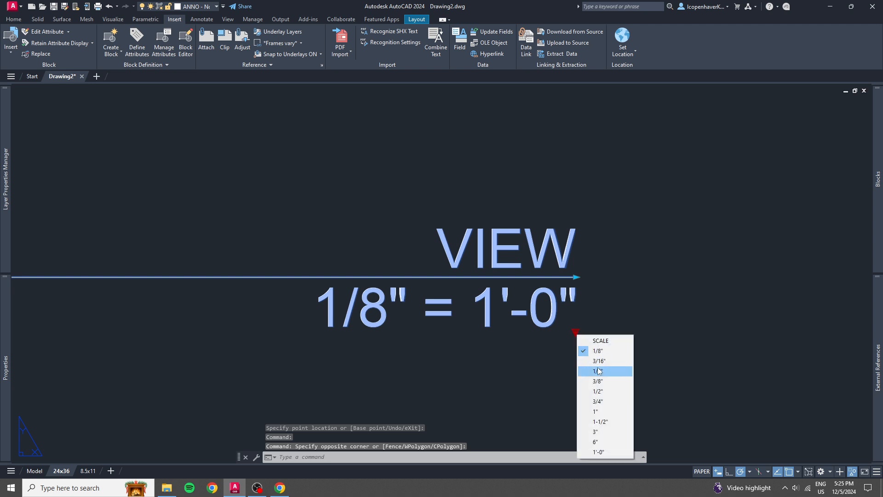
left_click(598, 359)
Set the copied title block's scale label to 1/4" = 1'-0".
left_click(575, 331)
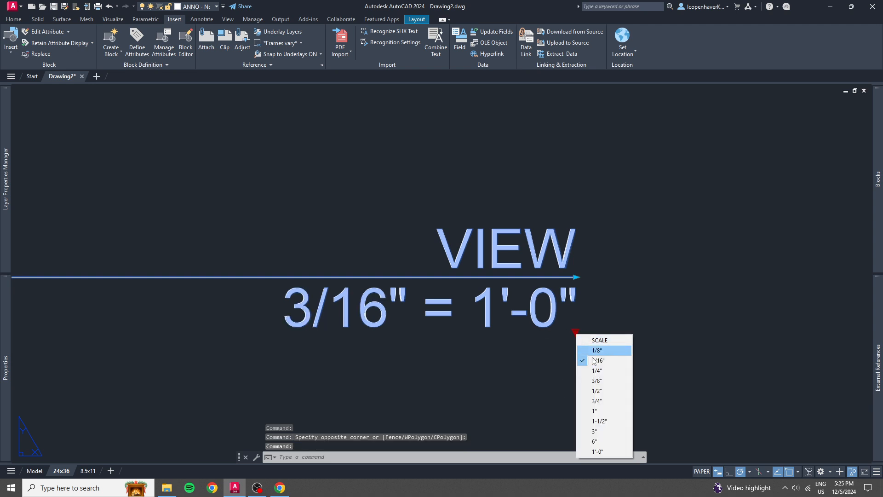
left_click(598, 368)
scroll(522, 366, "down", 5)
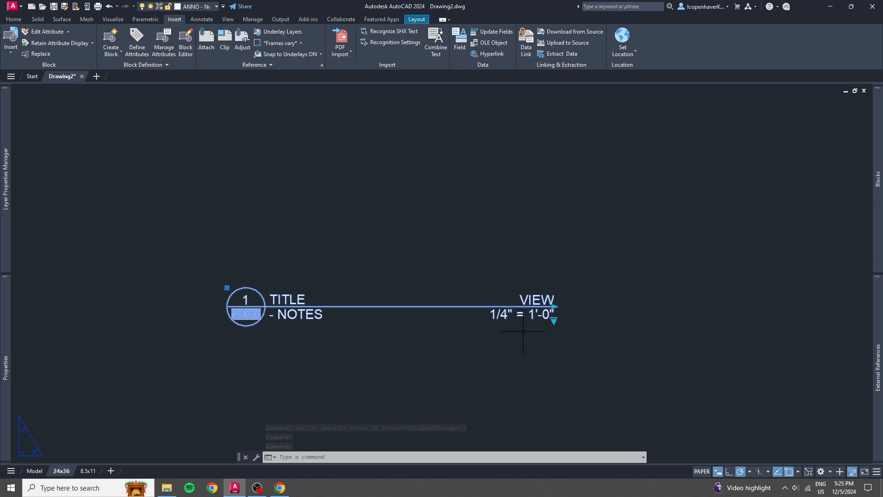
middle_click_drag(541, 328, 545, 331)
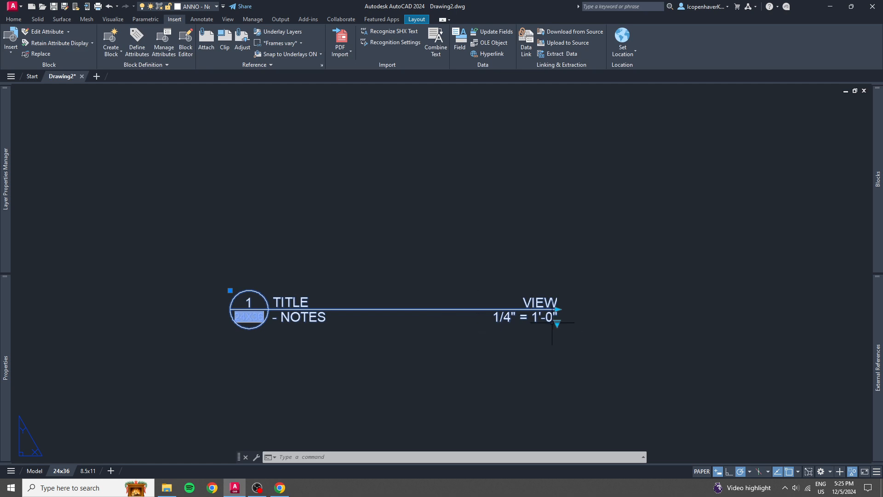
Set the title block's TITLE attribute to PLATFORM FRAME and its VIEW attribute to TOP.
scroll(276, 301, "up", 2)
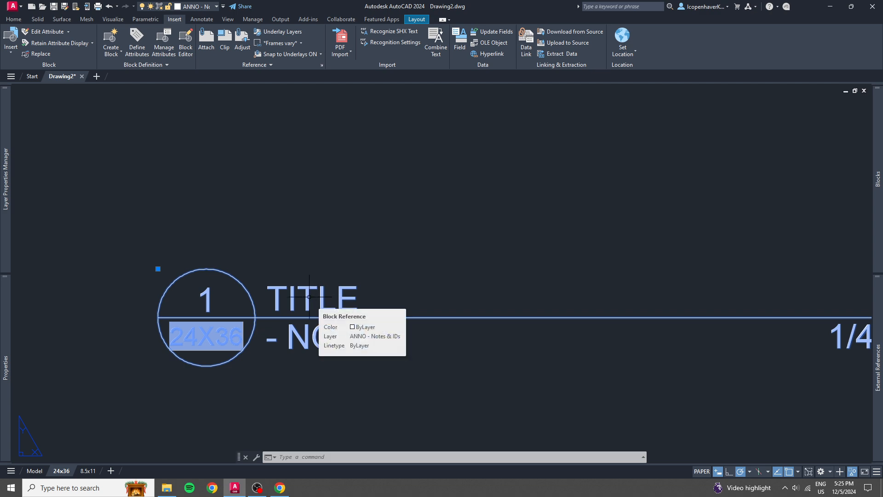
key("Escape")
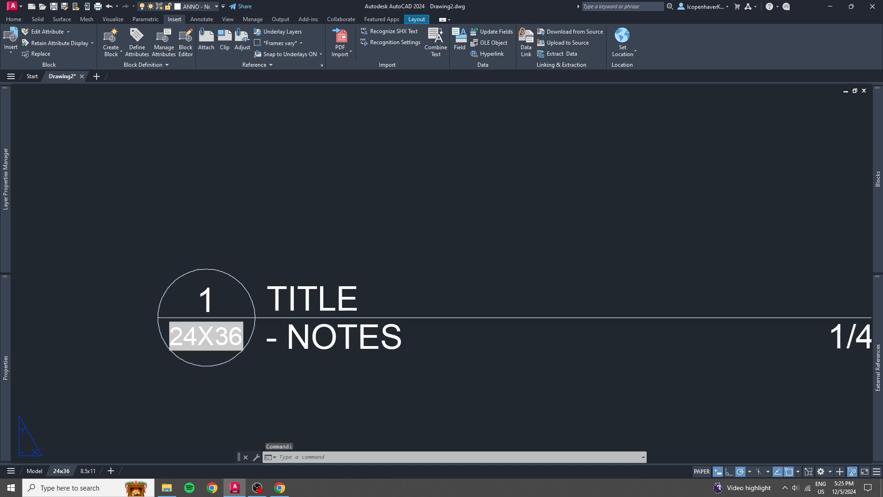
double_click(310, 300)
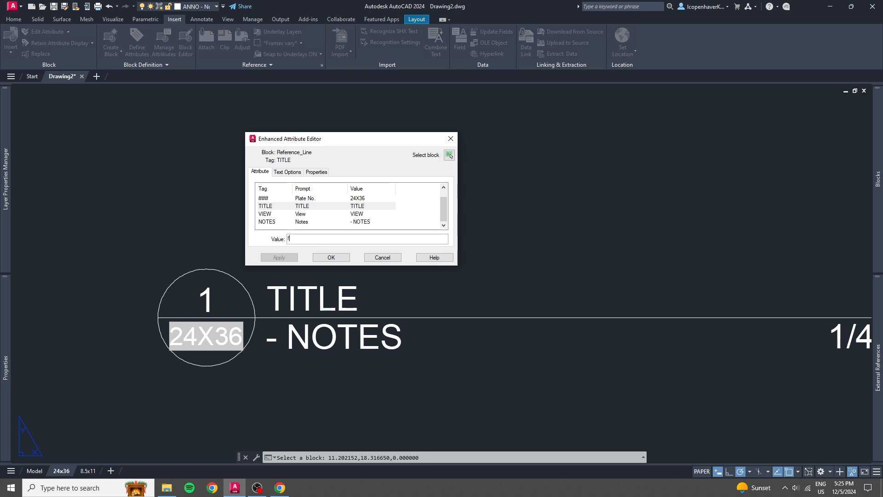
type("FRA")
key("Caps_Lock")
key("BackSpace")
key("BackSpace")
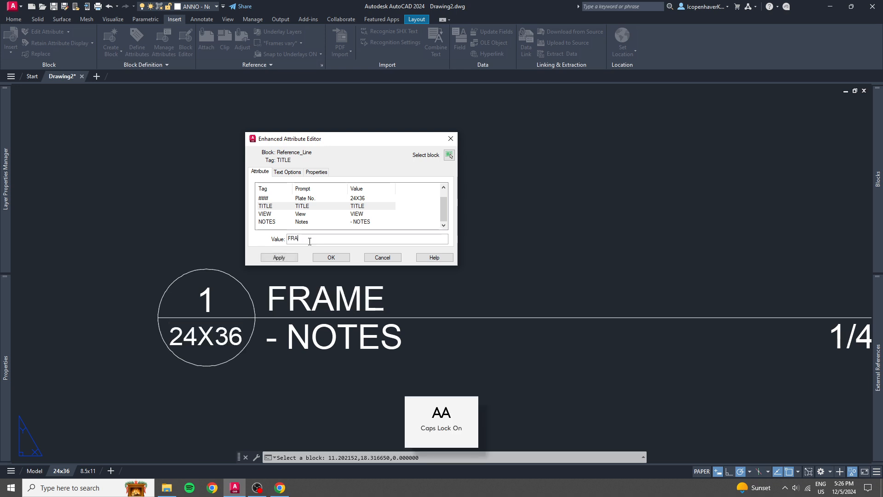
type("PLATFORM FRA")
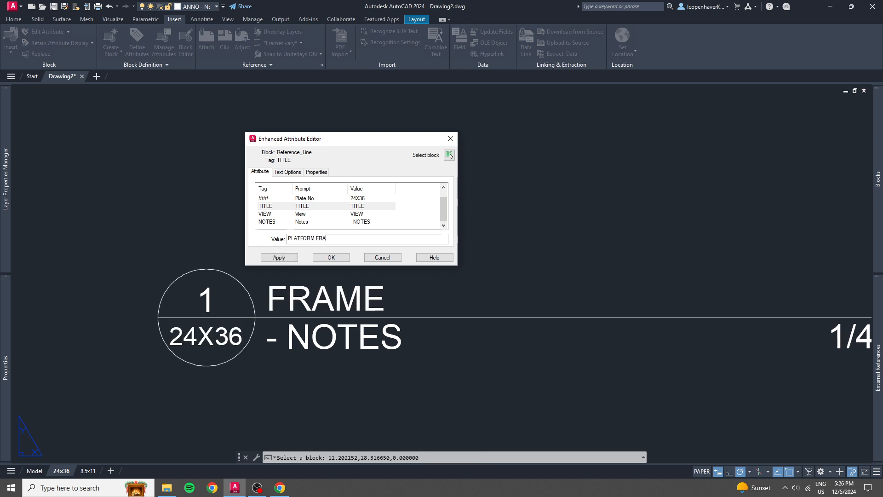
type("ME")
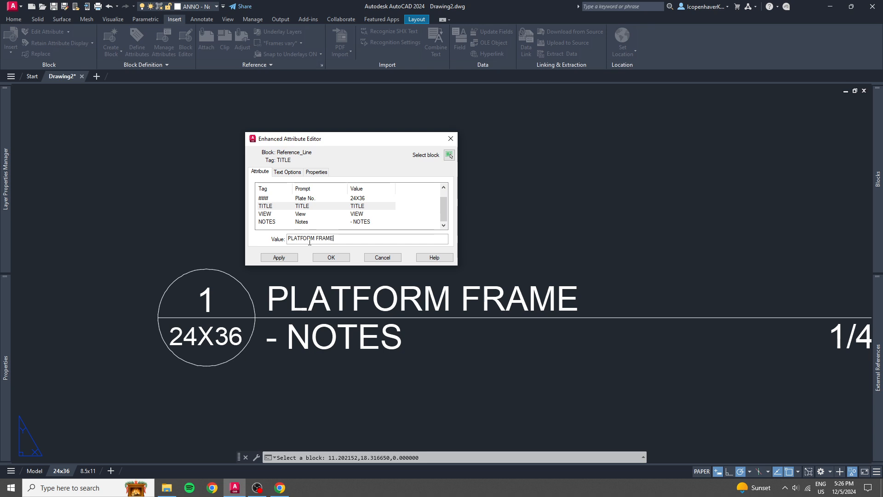
key("Return")
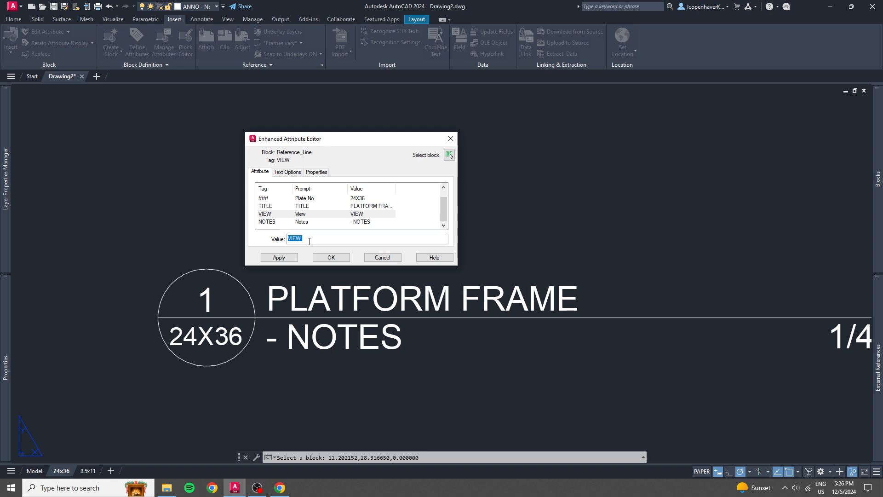
type("TOP")
key("Return")
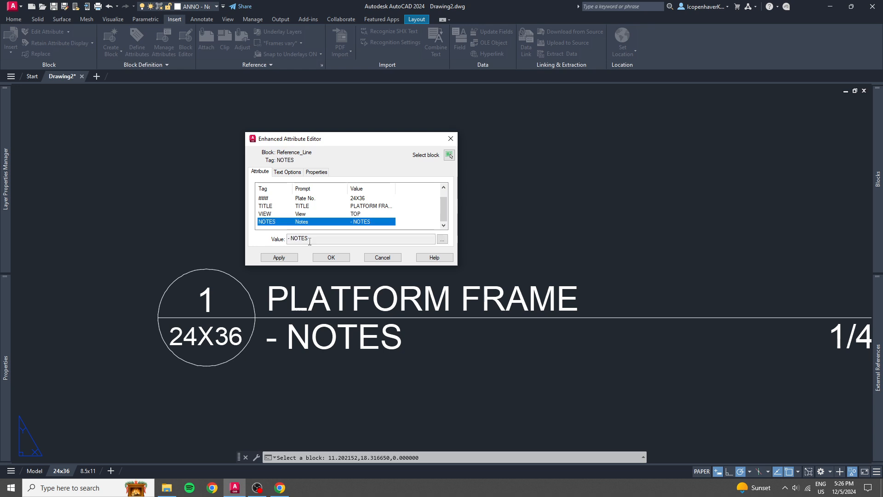
In the title block's NOTES attribute, narrow the text frame slightly and add a second line starting with a dash.
key("Return")
key("Return")
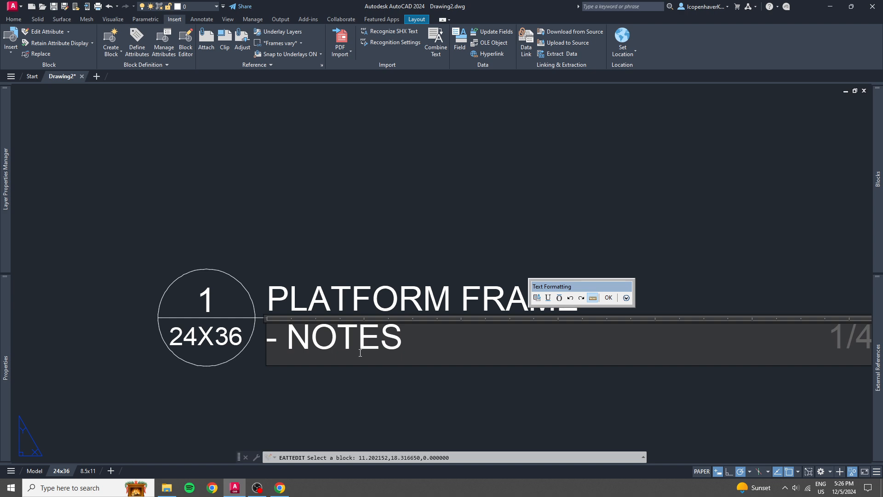
scroll(390, 338, "down", 5)
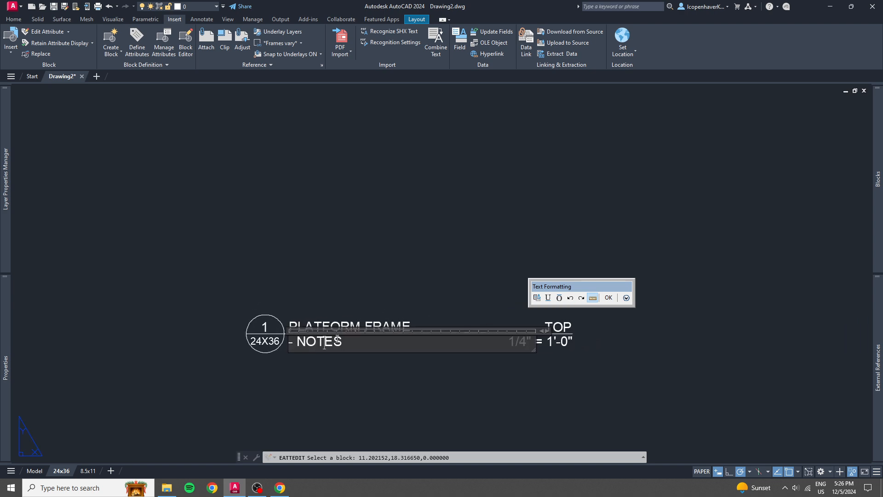
scroll(353, 342, "up", 4)
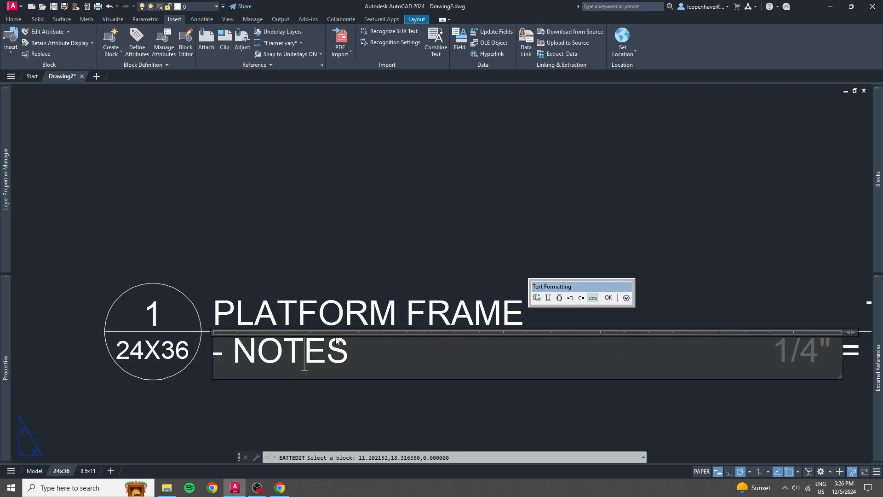
scroll(337, 341, "down", 2)
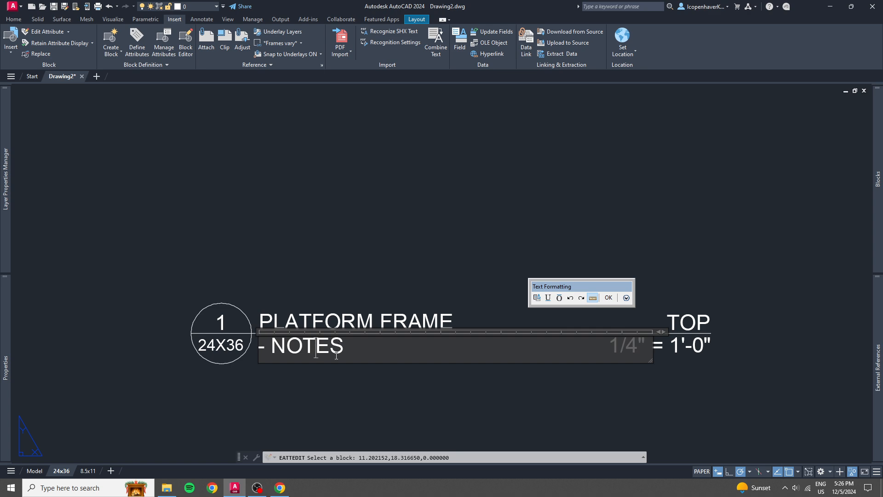
left_click_drag(336, 348, 274, 348)
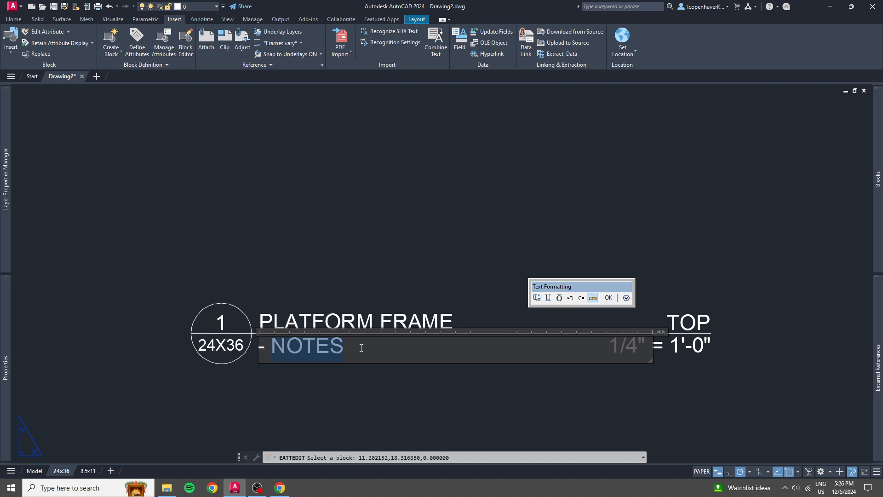
left_click(361, 348)
left_click_drag(661, 332, 643, 366)
key("Return")
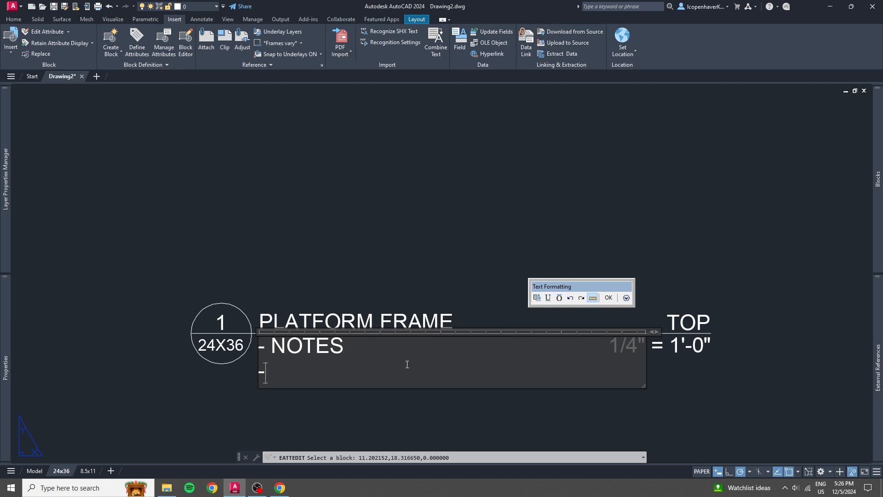
Delete the placeholder word NOTES from the first note line, keeping its leading dash.
key("Up")
key("Delete")
key("Delete")
key("Delete")
key("Delete")
key("Delete")
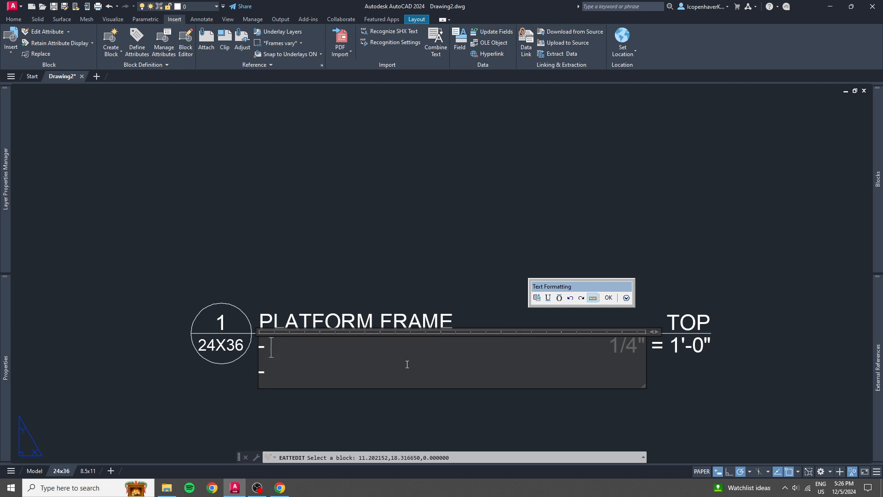
Enter "MAKE (1)" on the first line of the NOTES attribute and "USE 2x4" on the second line.
type("MAKE (1)")
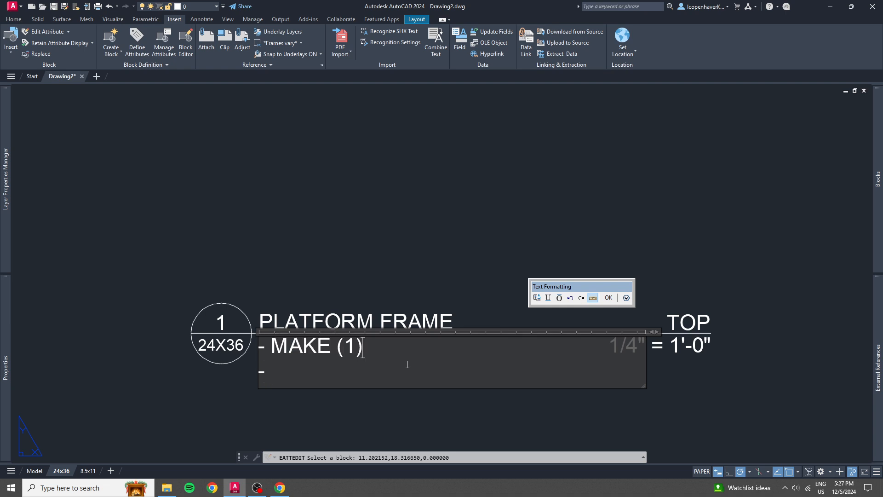
key("Return")
key("BackSpace")
key("Down")
type("USE ")
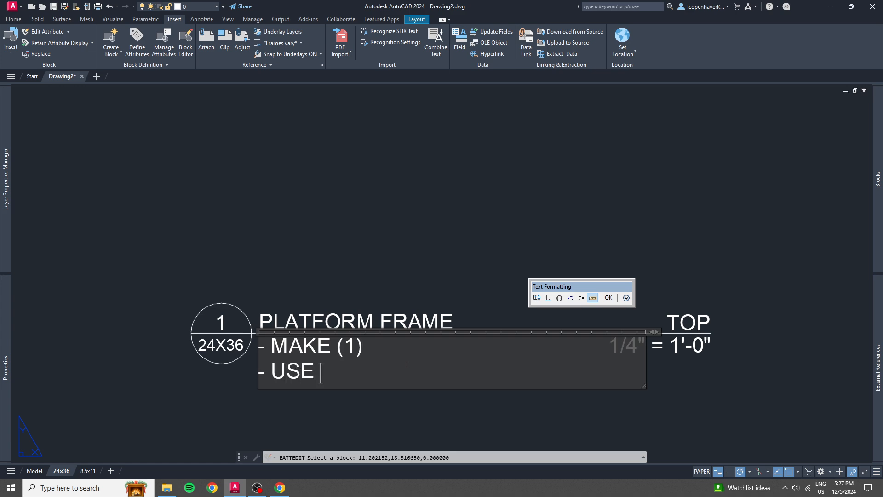
type("2X4")
key("BackSpace")
key("BackSpace")
type("x4")
Add a third note line reading "- ATTACH USING GLUE AND FRAMING NAILS".
key("Return")
type("-")
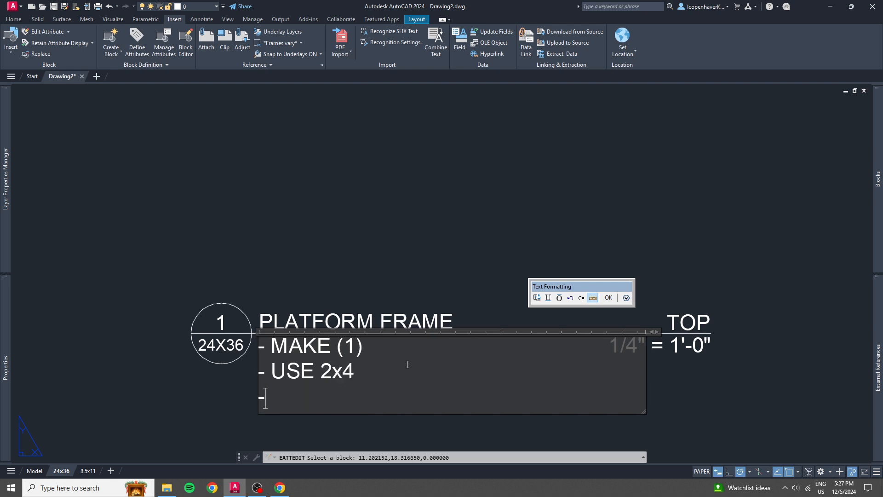
type(" ATTACH USING GL")
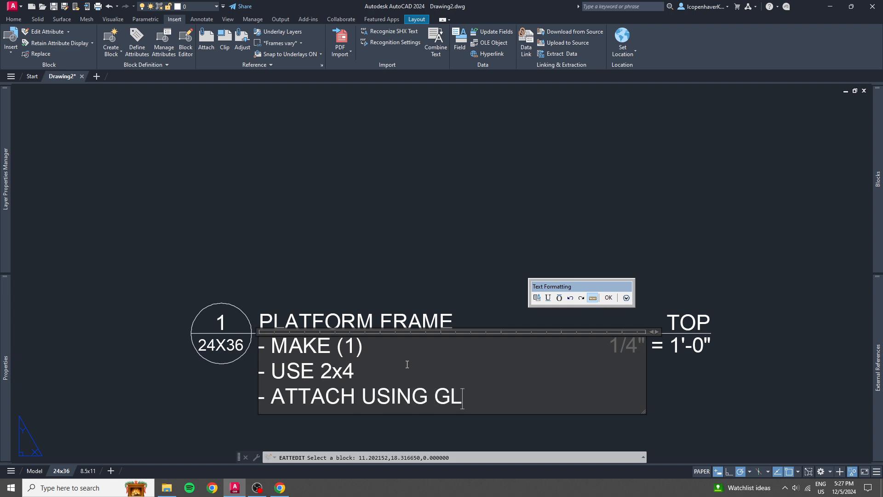
type("UE AND ")
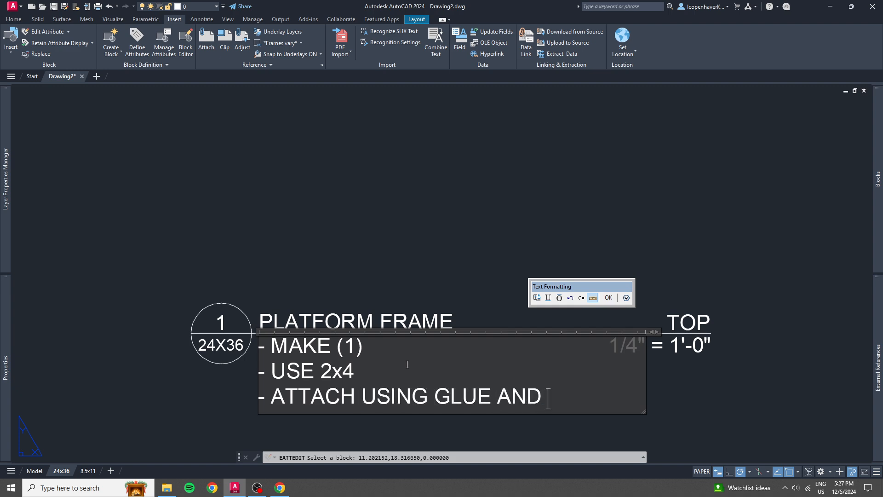
type("FRAMING NAILS")
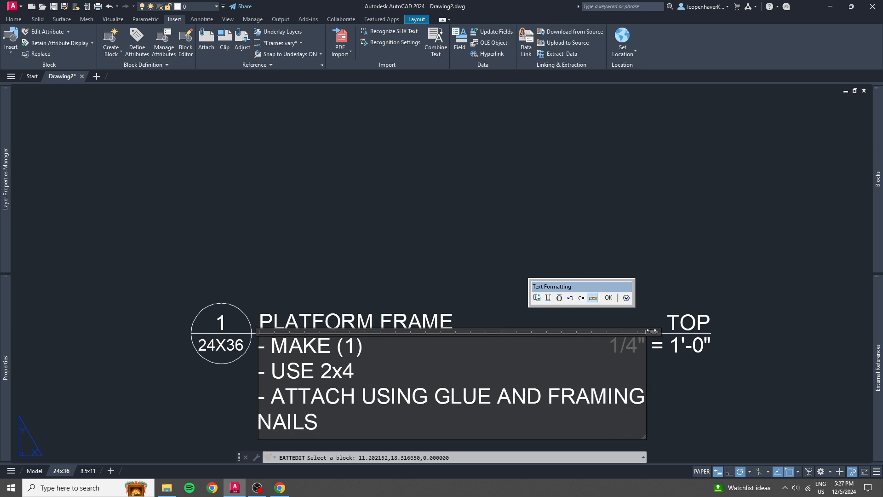
Widen the notes text frame so the third note fits on one line, and accept the attribute edits.
left_click_drag(652, 330, 777, 331)
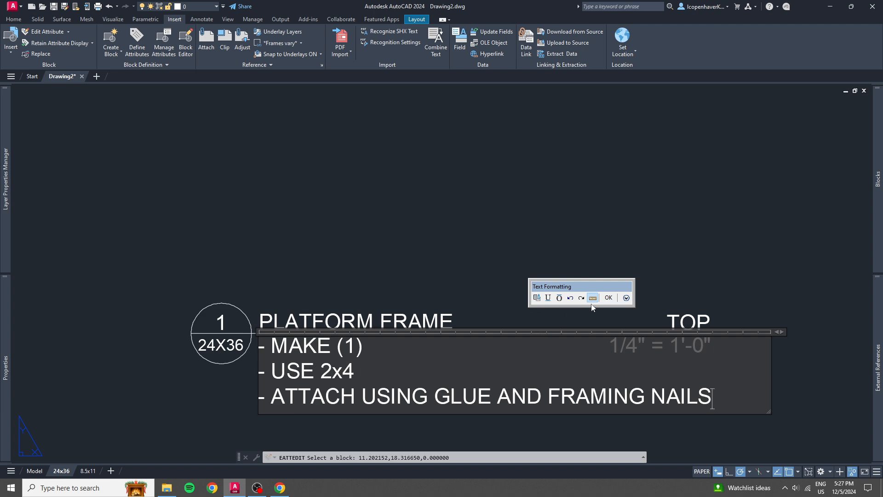
left_click(608, 298)
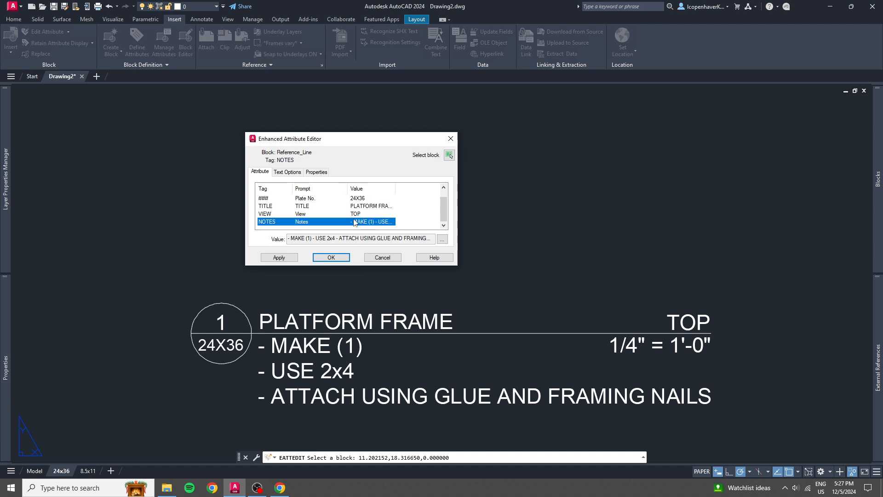
left_click(331, 258)
Stretch the PLATFORM FRAME title block's horizontal line further outward past the end of the notes and deselect the block.
scroll(620, 373, "down", 3)
left_click(573, 297)
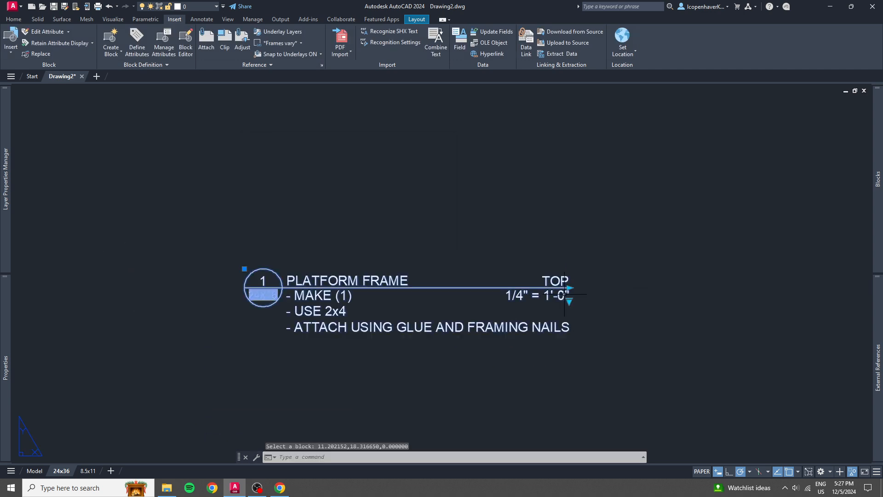
left_click(504, 271)
left_click(579, 285)
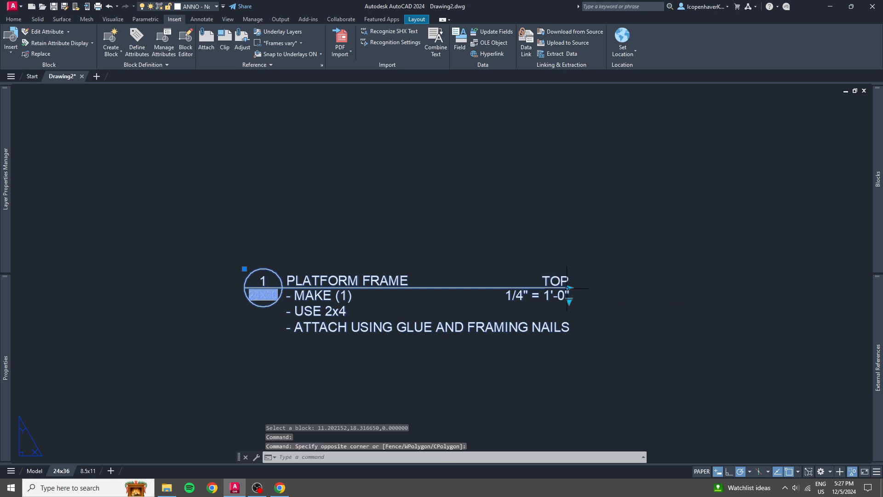
left_click(569, 288)
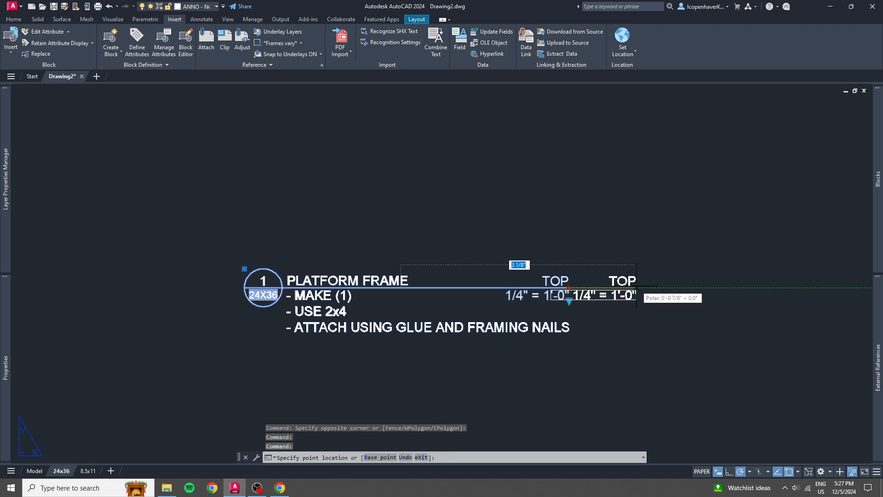
left_click(673, 286)
scroll(590, 372, "down", 2)
middle_click_drag(577, 365, 464, 353)
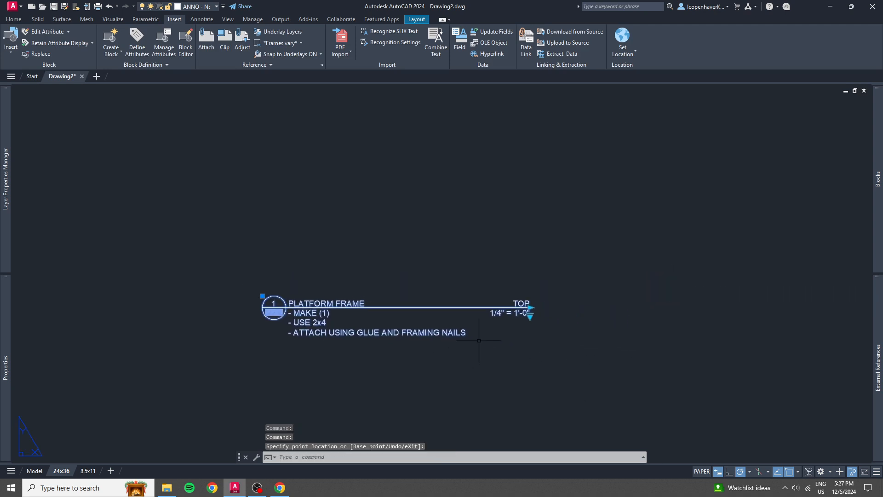
middle_click_drag(478, 321, 413, 352)
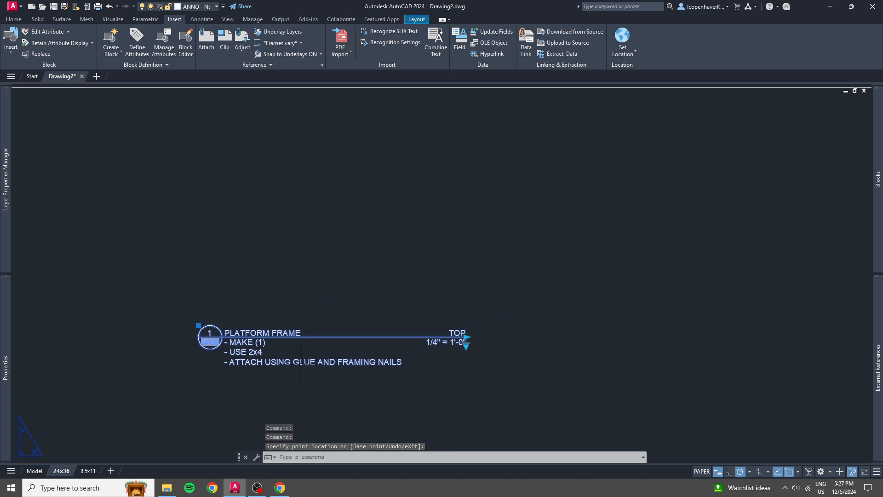
middle_click_drag(297, 364, 358, 302)
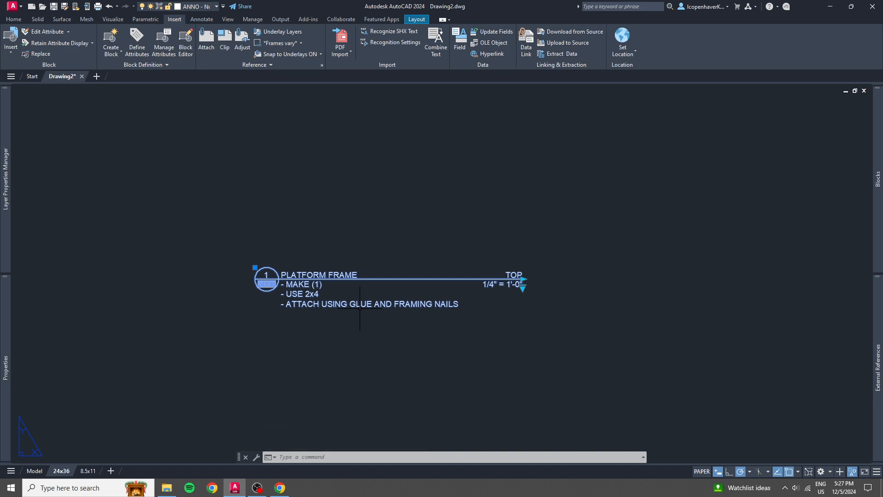
mouse_move(358, 304)
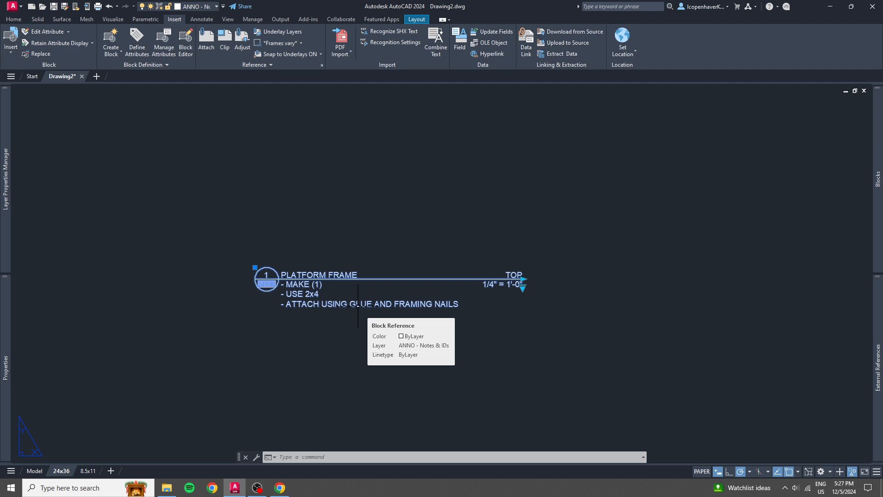
key("Escape")
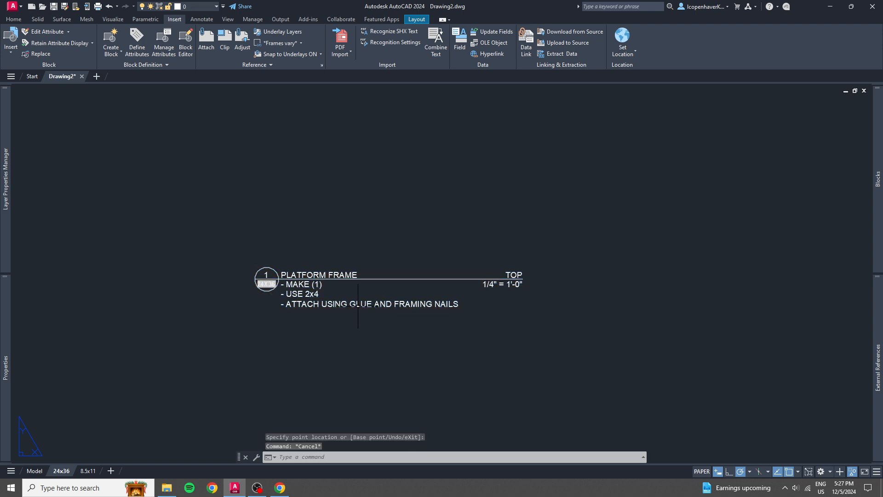
Open the attributes of the A1 hexagon tag beside the sheet to examine its LABEL field, and close the editor.
scroll(414, 293, "down", 5)
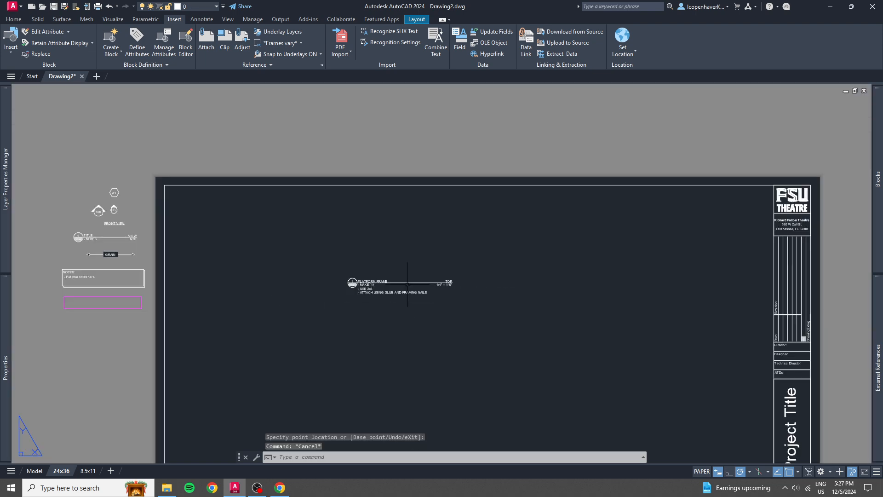
middle_click_drag(407, 283, 457, 273)
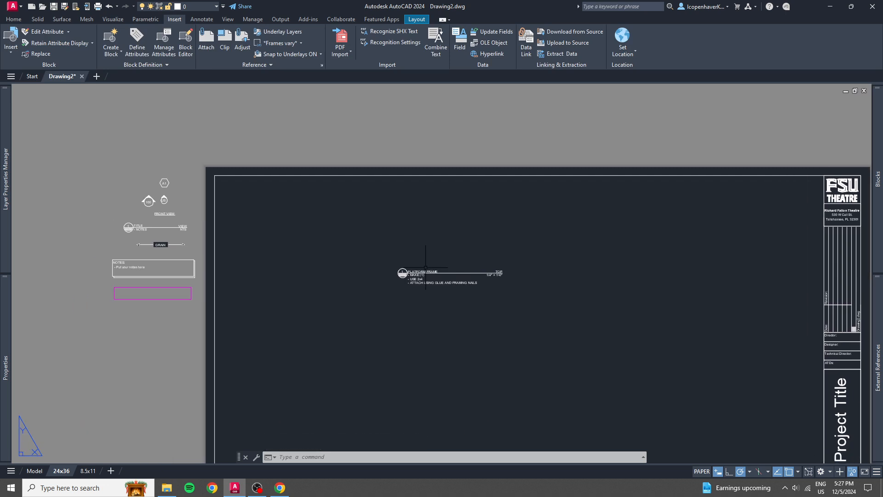
scroll(339, 336, "up", 2)
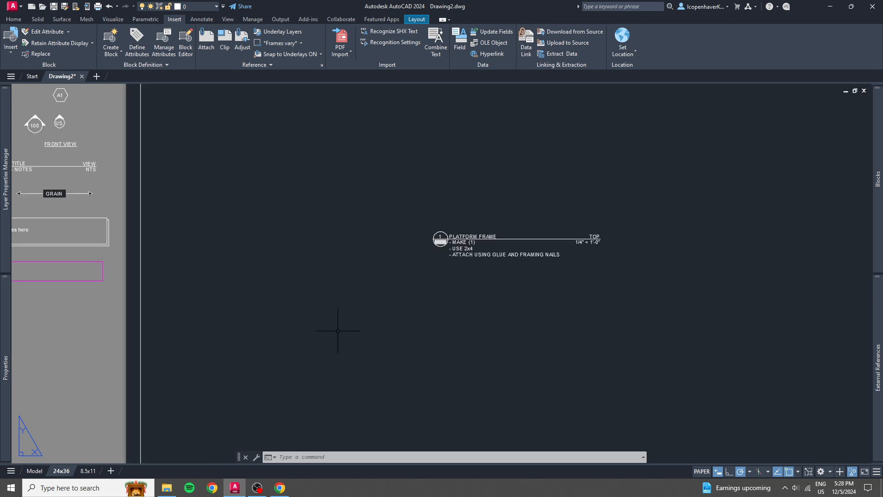
scroll(350, 301, "down", 3)
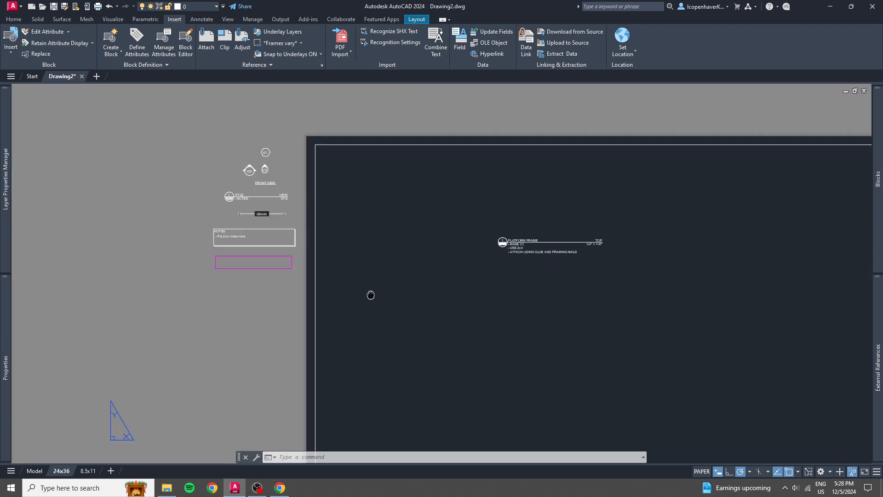
middle_click_drag(316, 205, 408, 298)
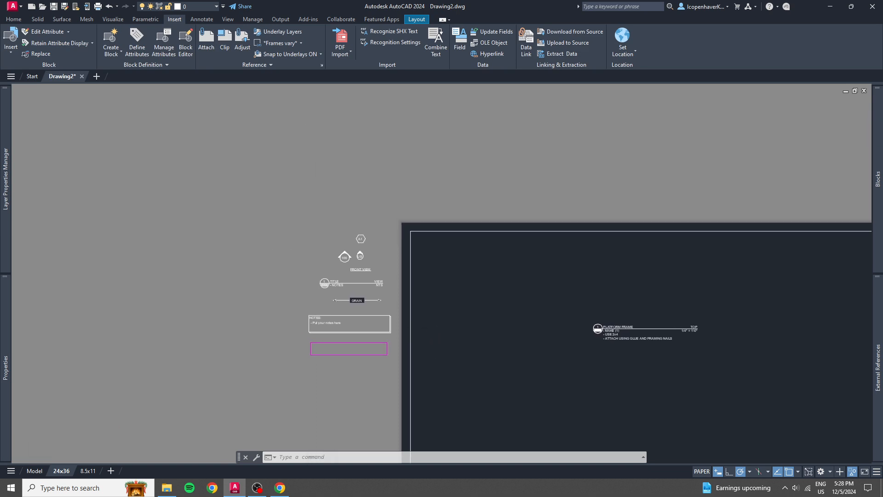
scroll(365, 254, "up", 6)
scroll(365, 254, "up", 2)
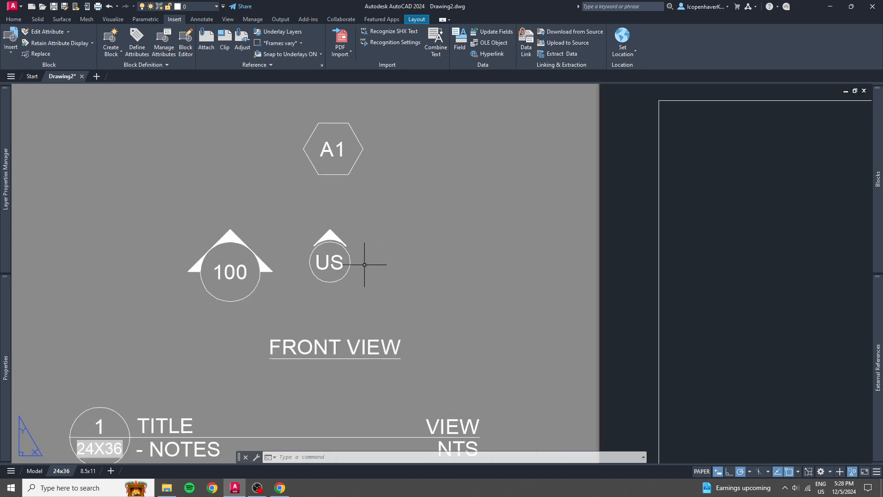
left_click(368, 180)
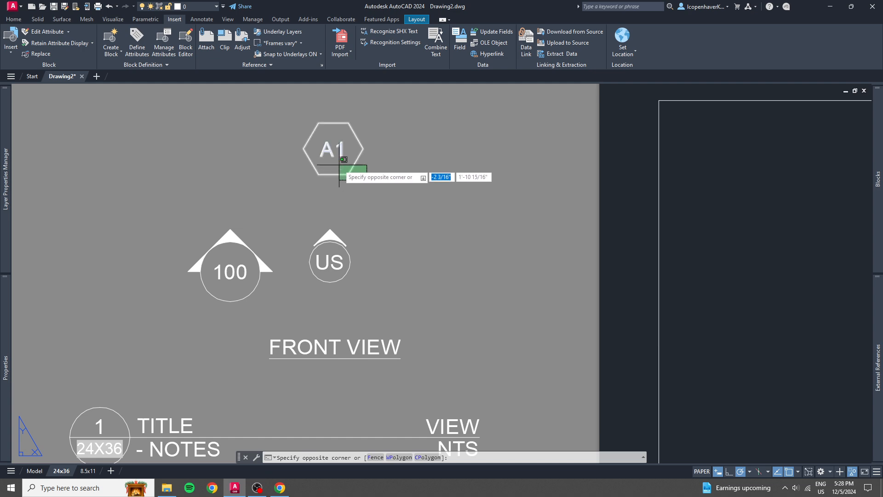
key("Escape")
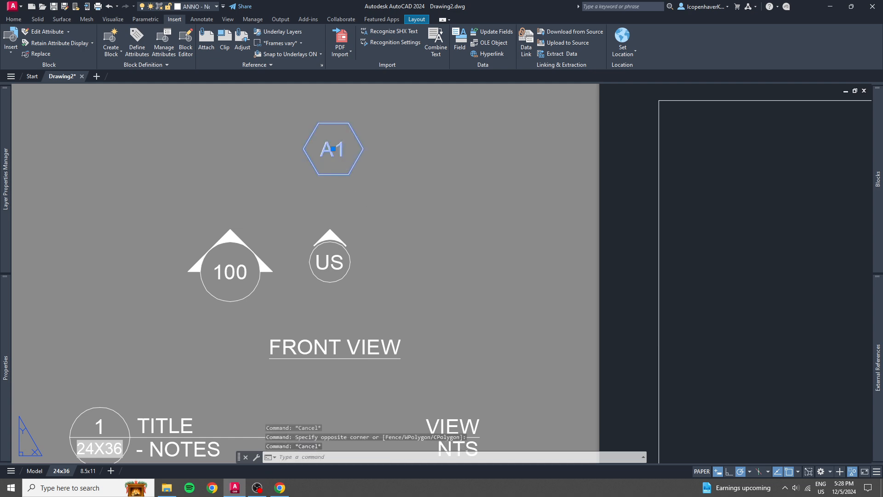
double_click(338, 156)
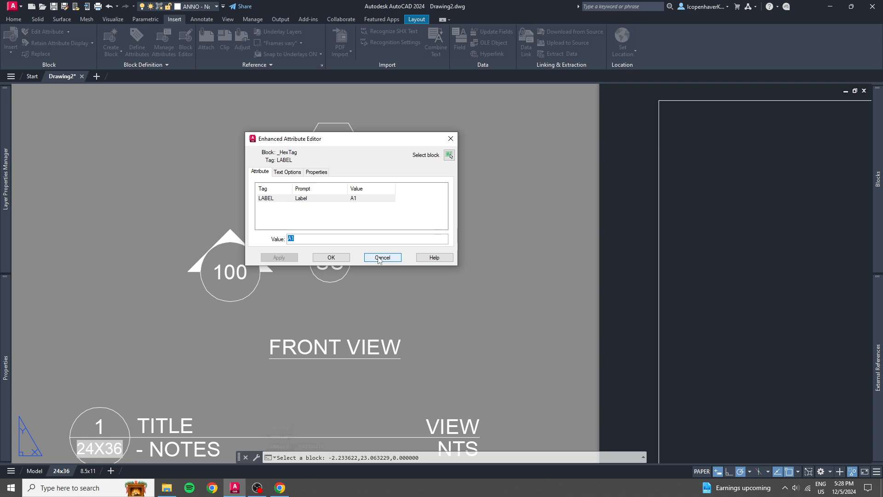
left_click(379, 259)
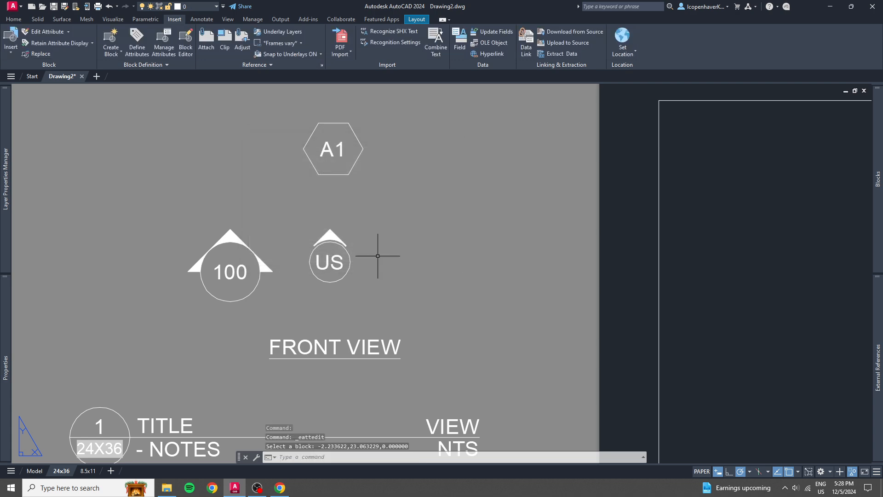
Rotate the pointer of the US direction arrow toward the lower left and back to straight up.
left_click(348, 277)
left_click(328, 257)
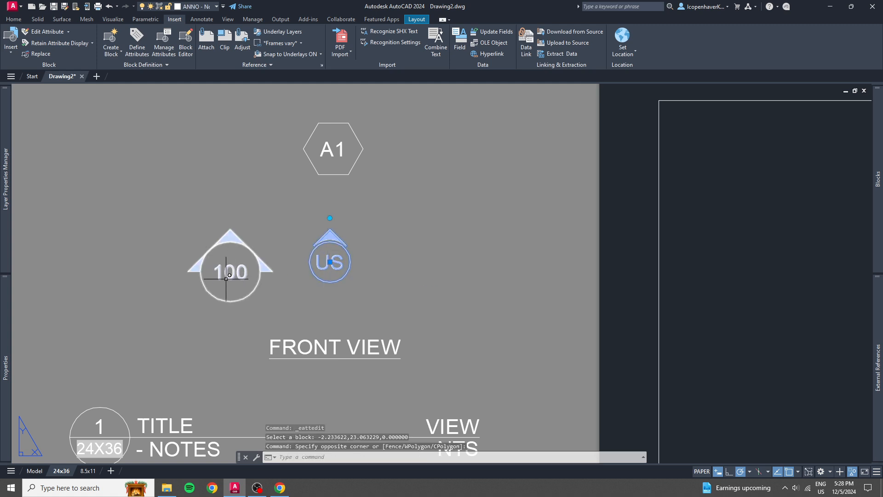
left_click(329, 218)
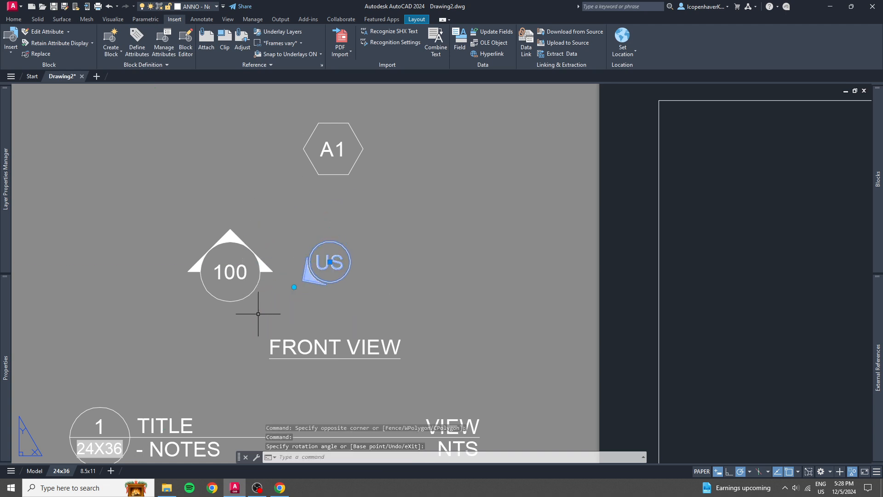
left_click(295, 286)
left_click(294, 287)
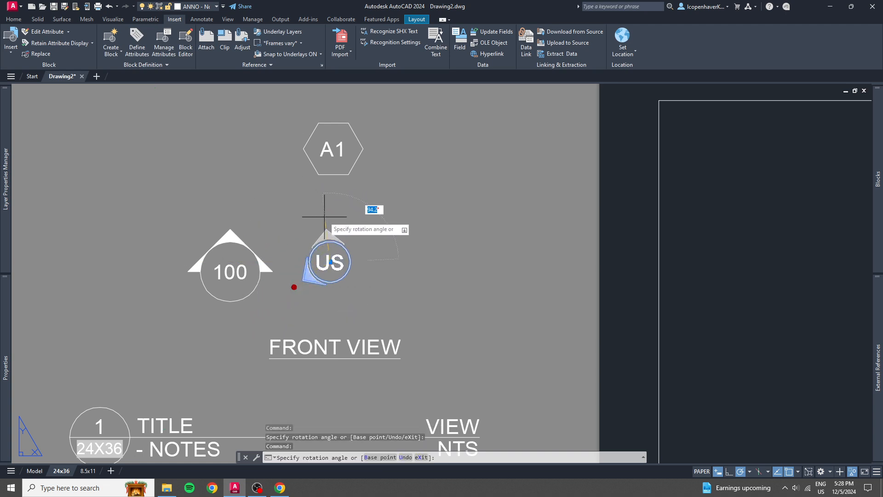
left_click(325, 213)
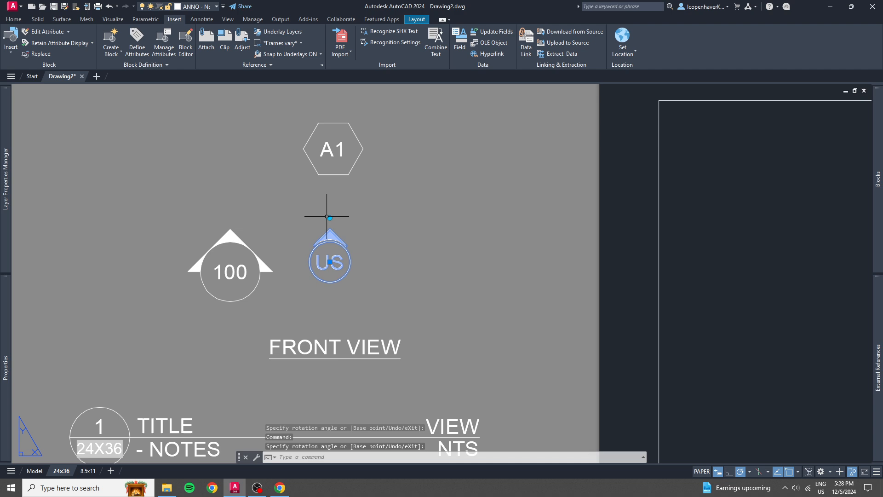
Change the direction arrow's DIRECTION attribute from US to DS and finally to SL.
double_click(322, 265)
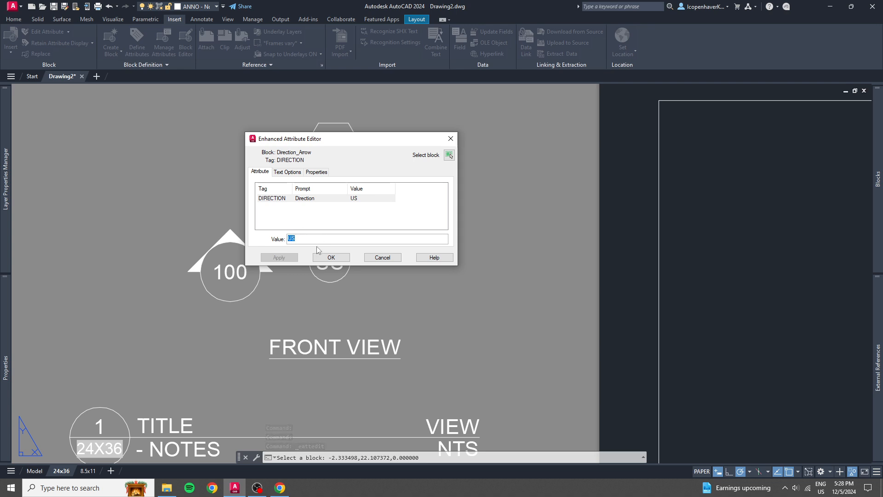
left_click(331, 258)
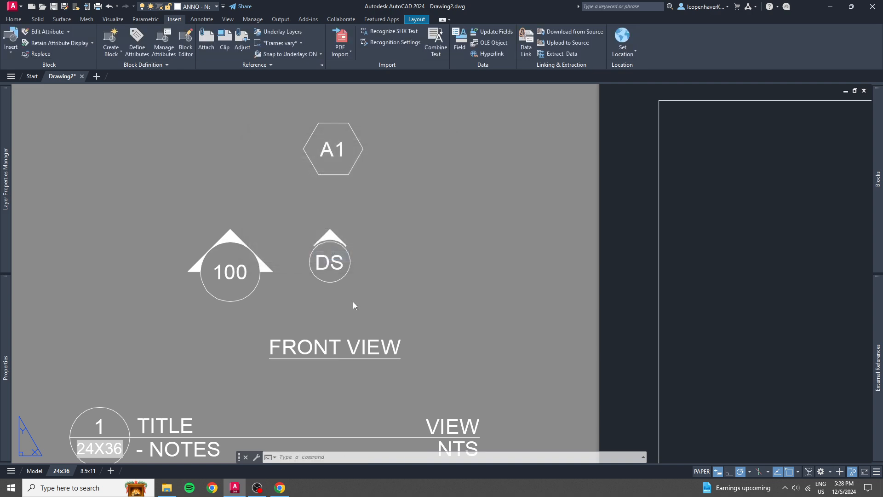
double_click(341, 268)
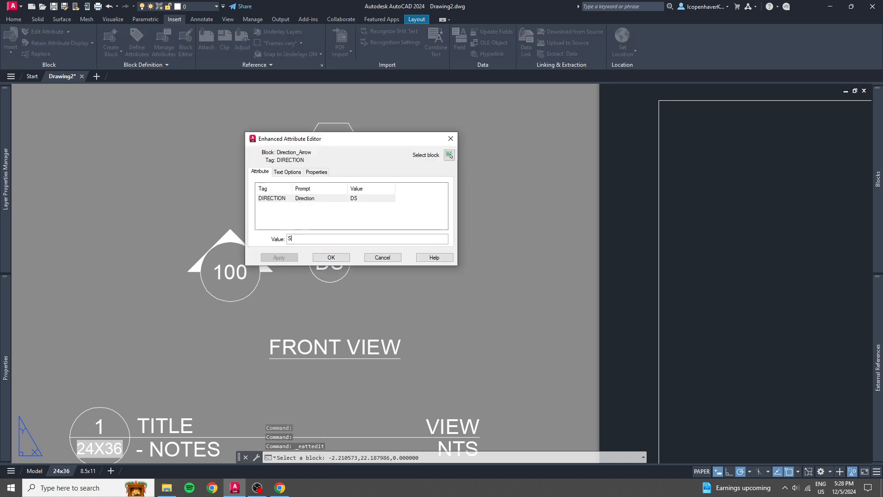
left_click(321, 256)
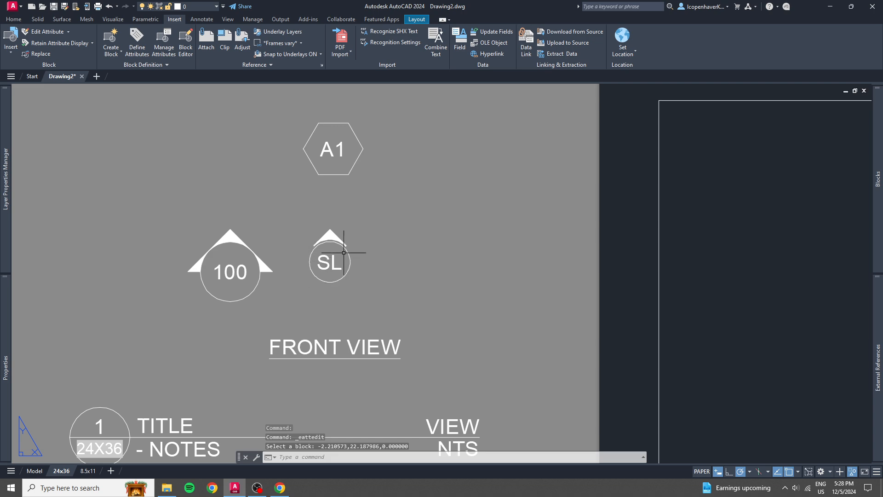
Rotate the arrow of the 100 marker around its circle, return it to straight up, and deselect the marker.
middle_click_drag(277, 256, 419, 240)
left_click(418, 240)
left_click(369, 253)
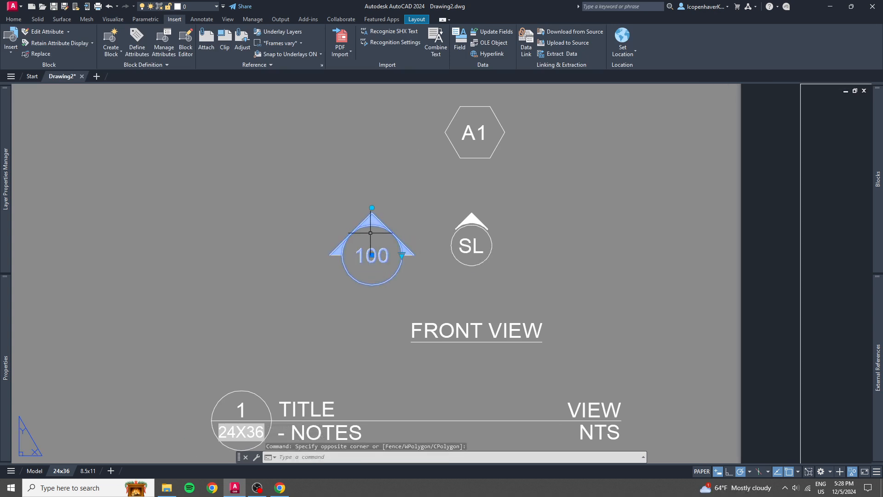
left_click(371, 208)
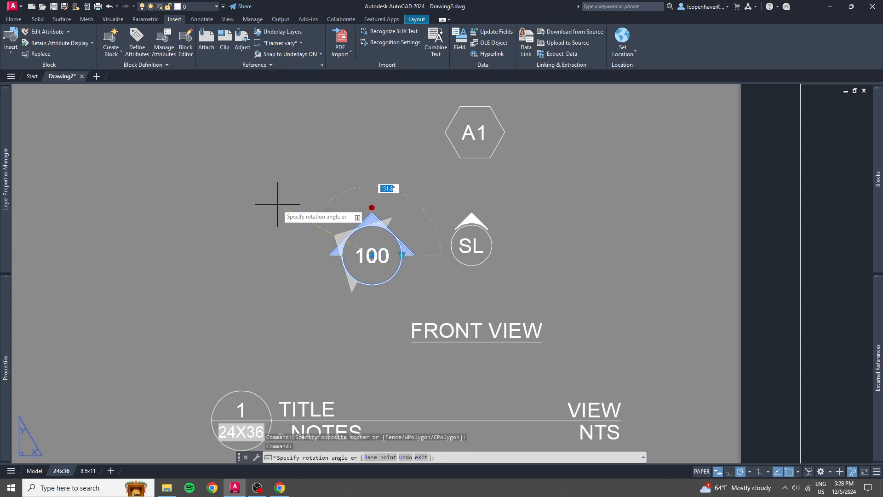
left_click(372, 204)
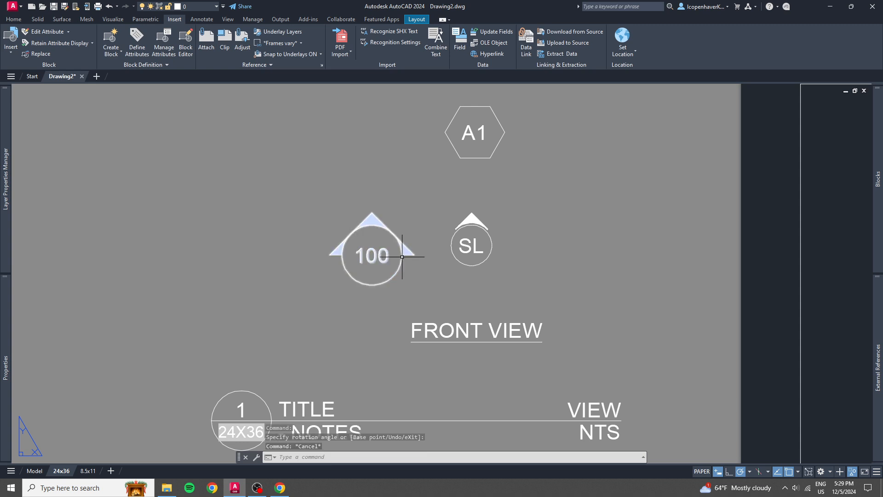
key("Escape")
Switch the 100 marker to its RefLabel version, return it to SheetLabel, and deselect it.
left_click(402, 254)
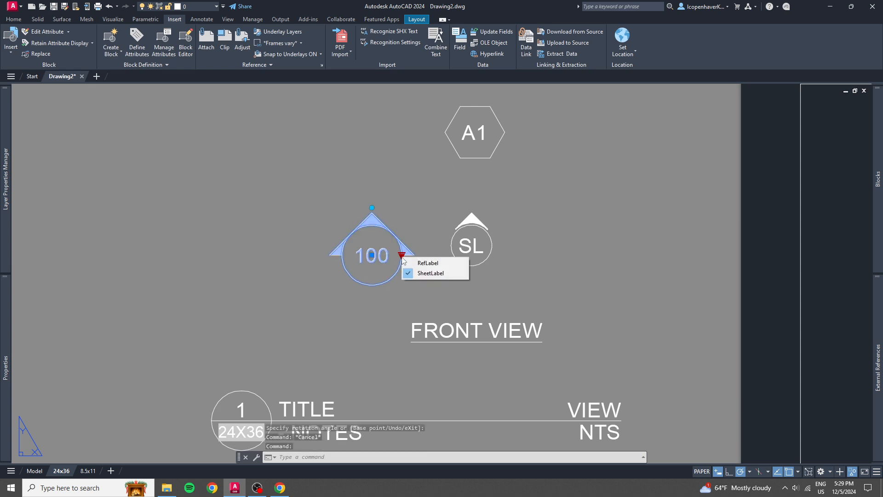
left_click(430, 263)
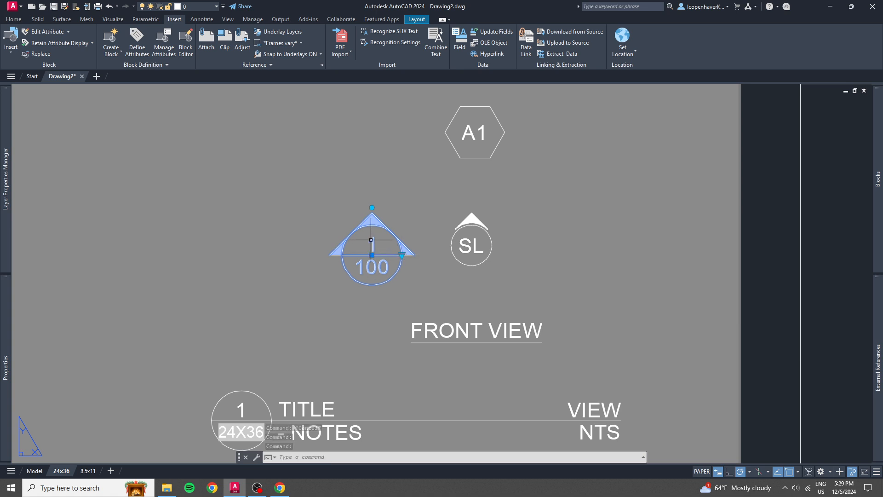
left_click(402, 255)
left_click(428, 271)
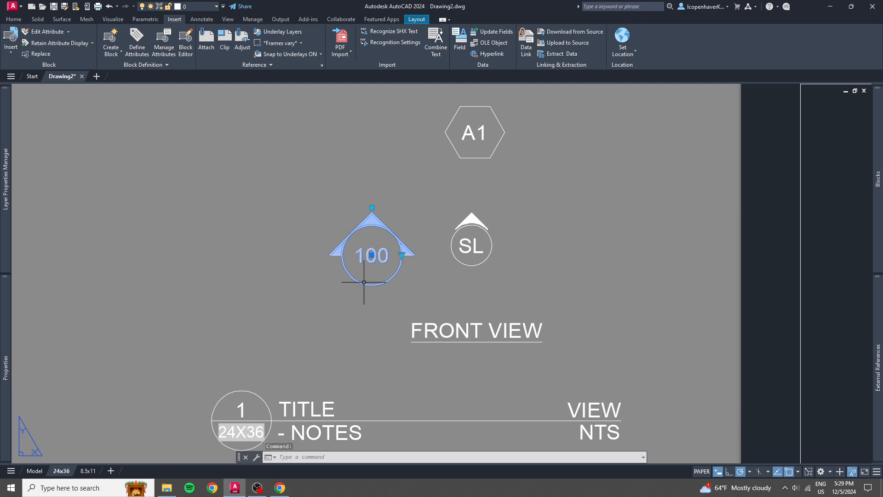
key("Escape")
scroll(316, 302, "down", 3)
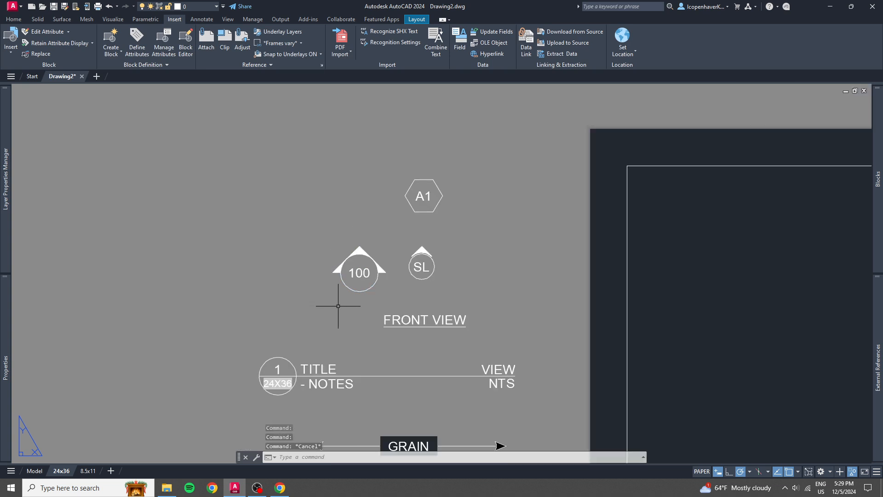
Cycle the FRONT VIEW label through the SIDE VIEW, TOP VIEW and ISO VIEW versions and back to FRONT VIEW.
left_click(394, 258)
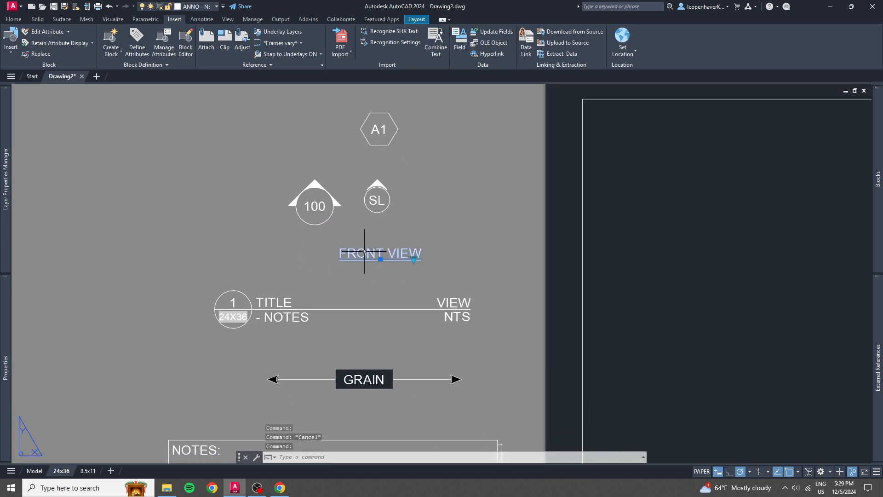
left_click(413, 259)
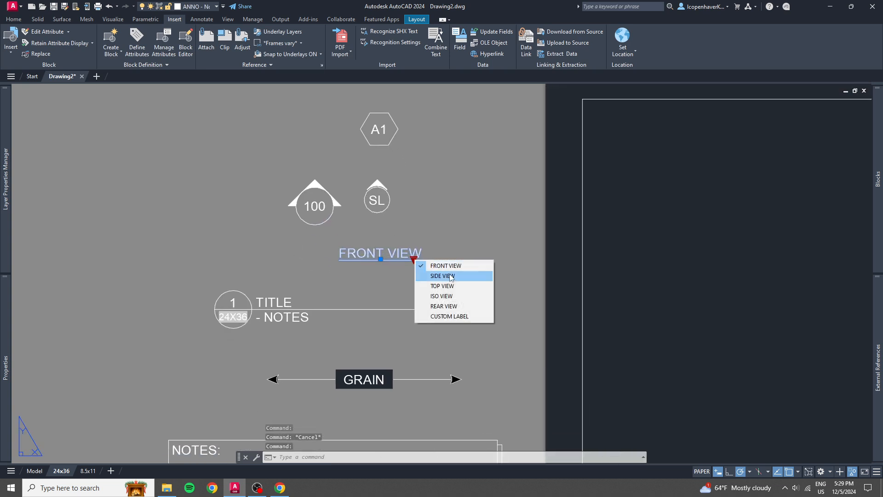
left_click(440, 276)
left_click(415, 259)
left_click(433, 285)
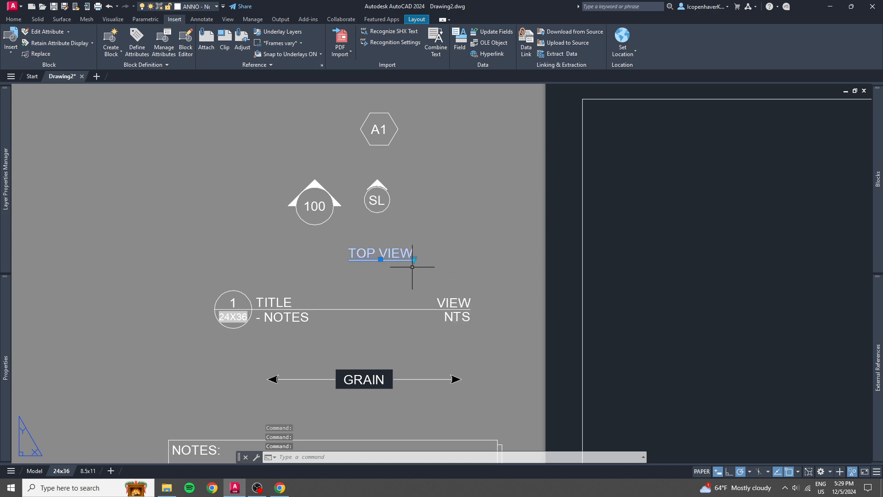
left_click(414, 259)
left_click(435, 294)
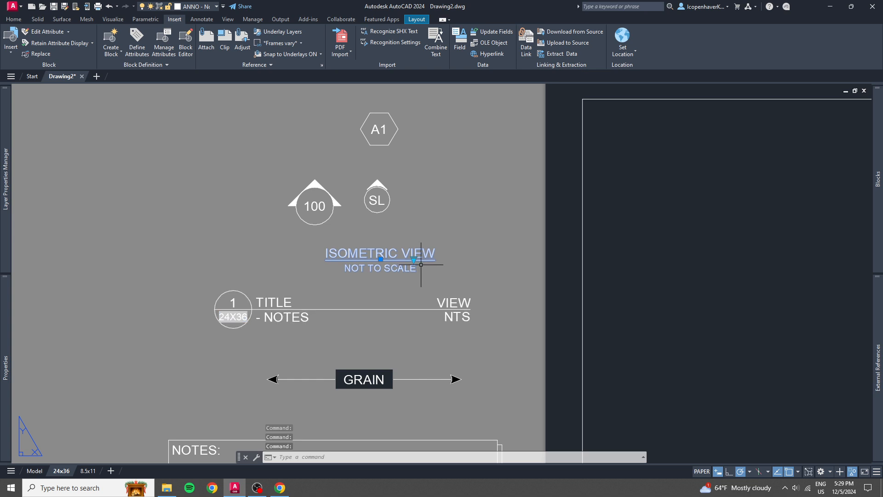
left_click(413, 259)
left_click(435, 267)
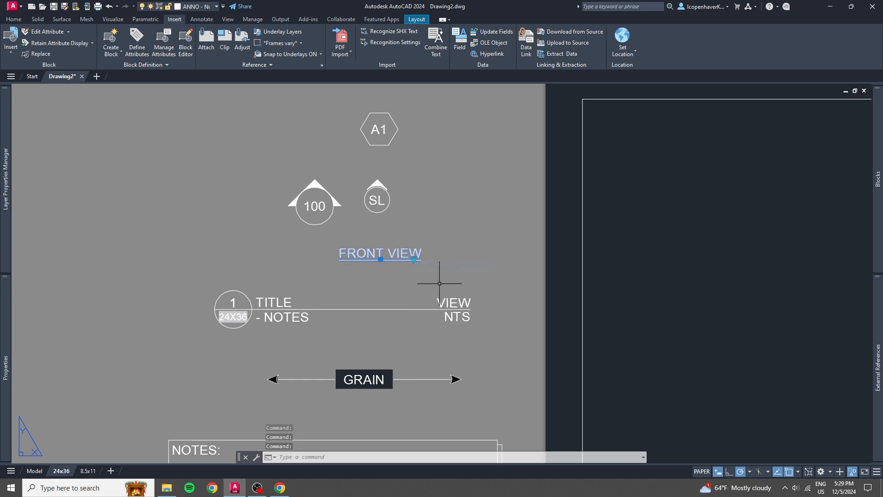
Switch the view label to CUSTOM LABEL and examine its LABEL attribute, closing the editor without changes.
scroll(336, 294, "down", 5)
middle_click_drag(337, 295, 330, 241)
scroll(361, 228, "up", 6)
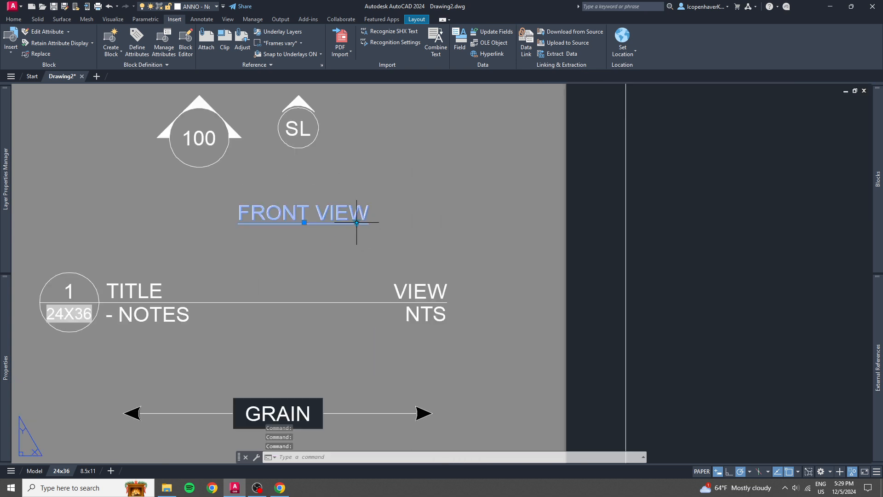
left_click(356, 223)
left_click(394, 280)
scroll(308, 225, "up", 2)
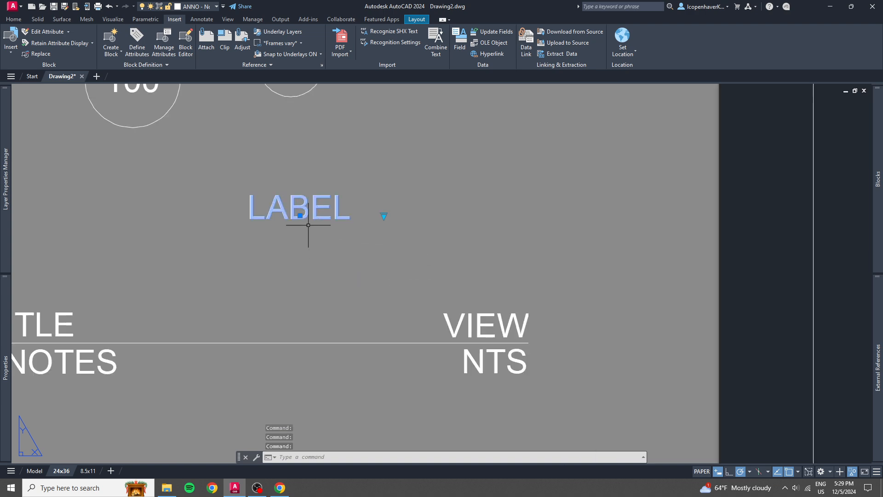
double_click(305, 207)
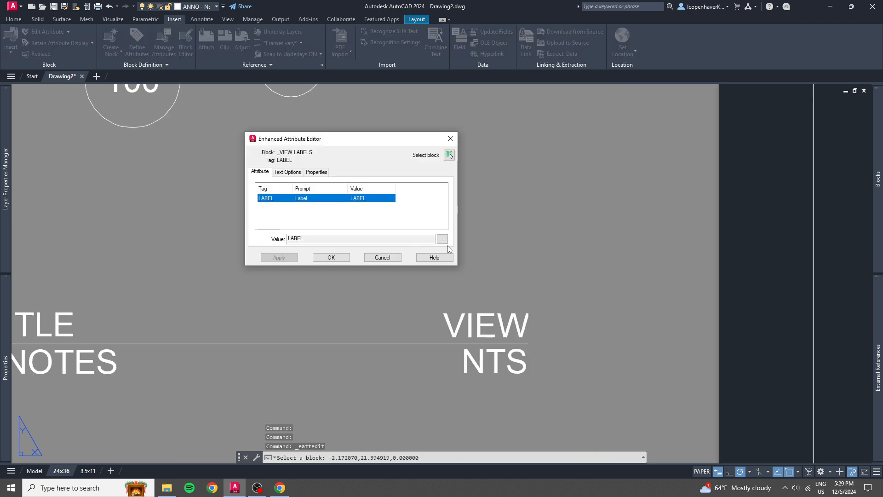
left_click(381, 257)
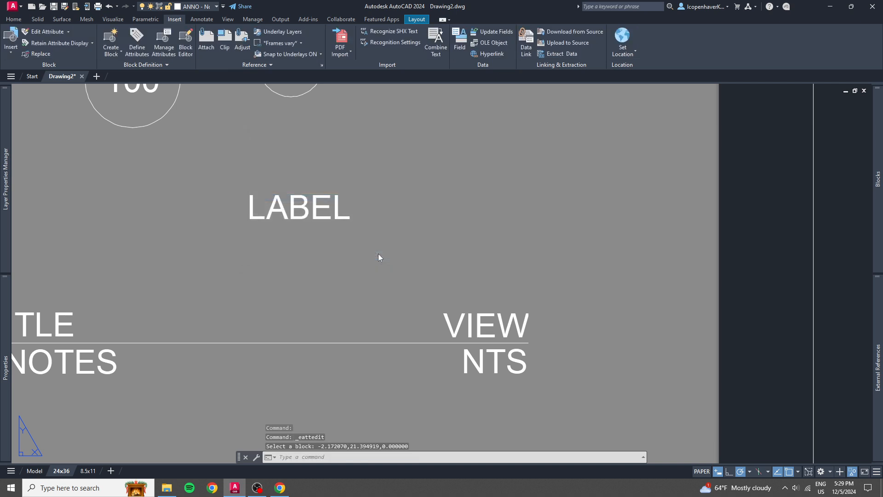
double_click(299, 211)
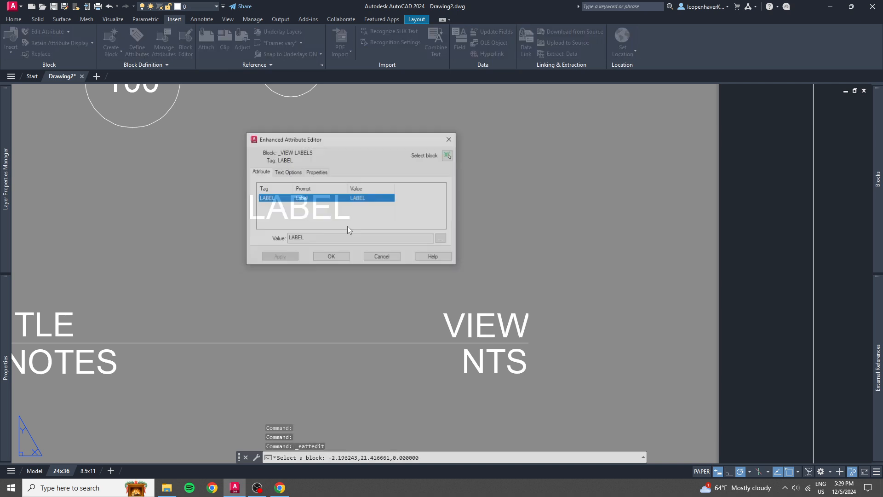
left_click(381, 260)
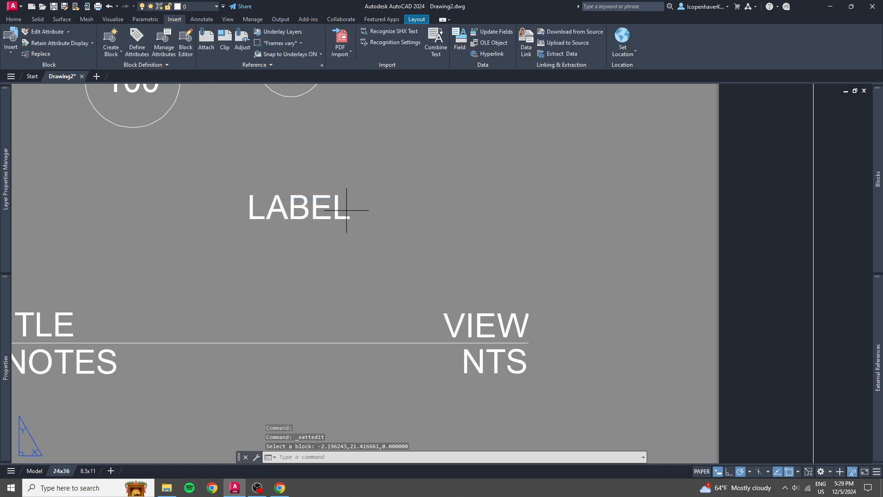
Set the custom view label back to FRONT VIEW and clear the selection.
left_click(347, 210)
left_click(316, 209)
left_click(384, 215)
left_click(407, 222)
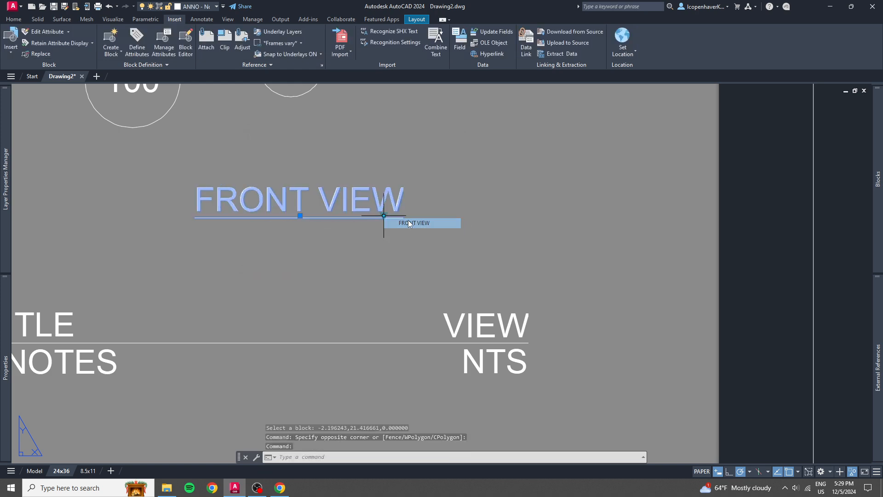
scroll(279, 261, "down", 4)
middle_click_drag(278, 261, 377, 223)
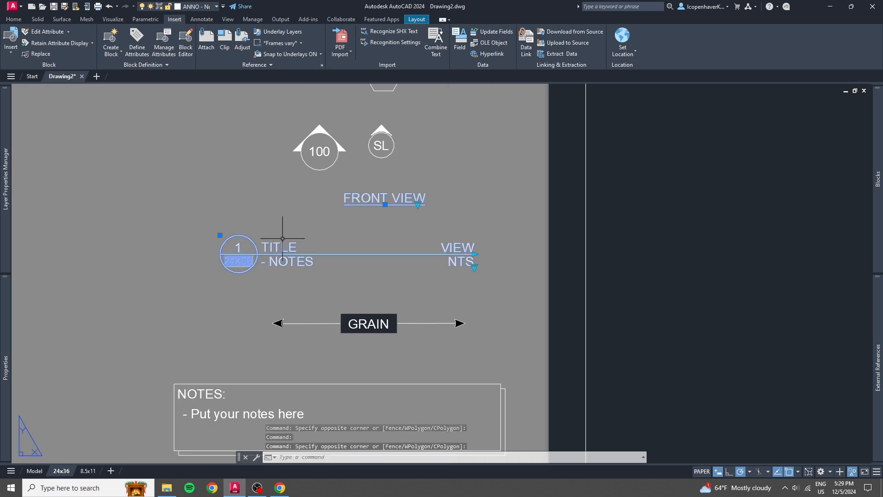
key("Escape")
Change the GRAIN direction arrow to its SPAN version.
middle_click_drag(379, 321, 362, 274)
left_click(351, 273)
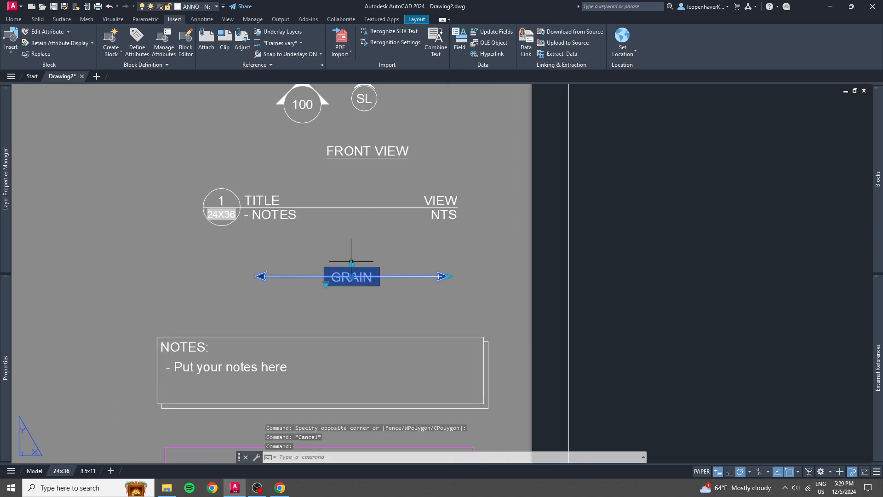
left_click(326, 284)
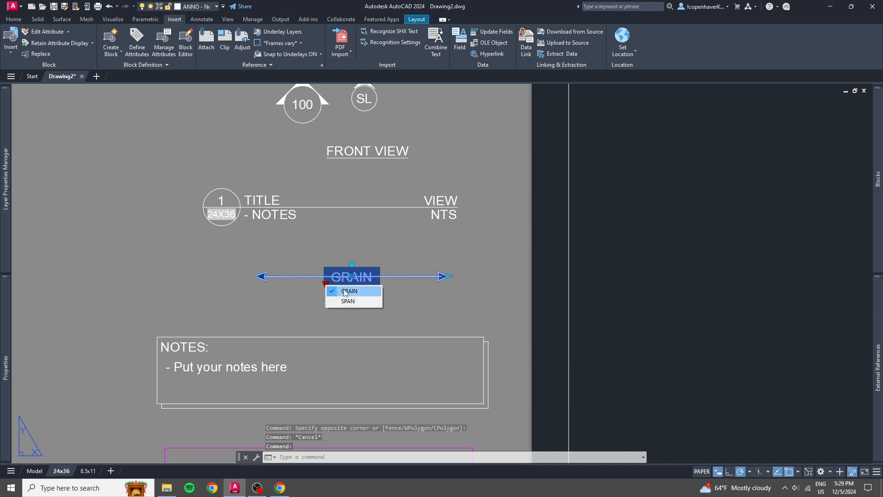
left_click(334, 300)
Try the SPAN arrow's rotation and length grips, leaving it horizontal and at about its original length.
left_click(351, 264)
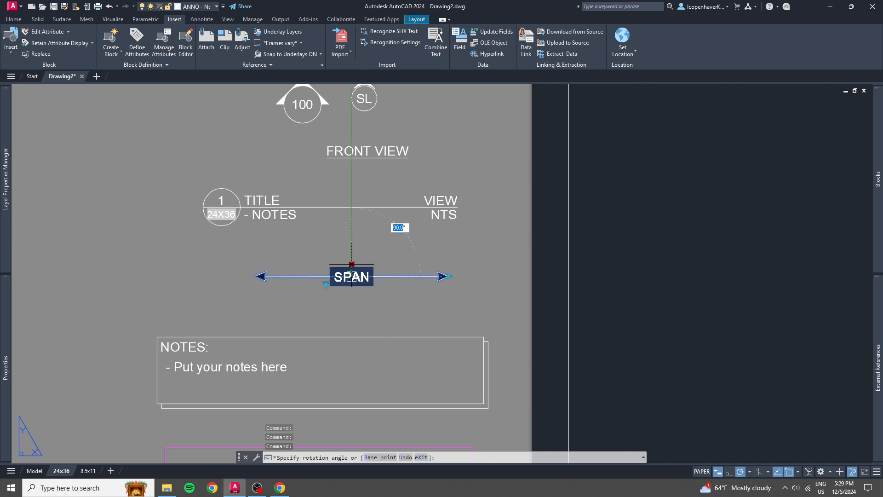
left_click(353, 236)
left_click(448, 276)
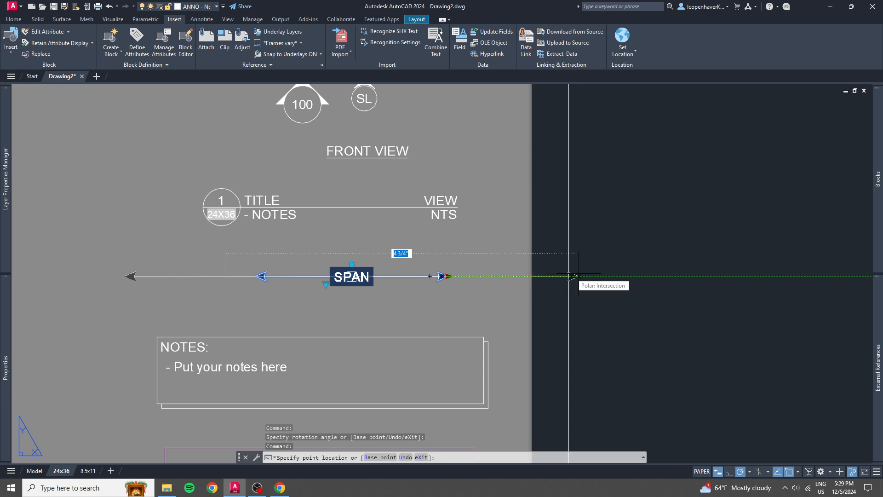
left_click(446, 276)
Stretch the NOTES box upward until its top edge reaches the SPAN arrow.
middle_click_drag(345, 364, 305, 219)
left_click(263, 259)
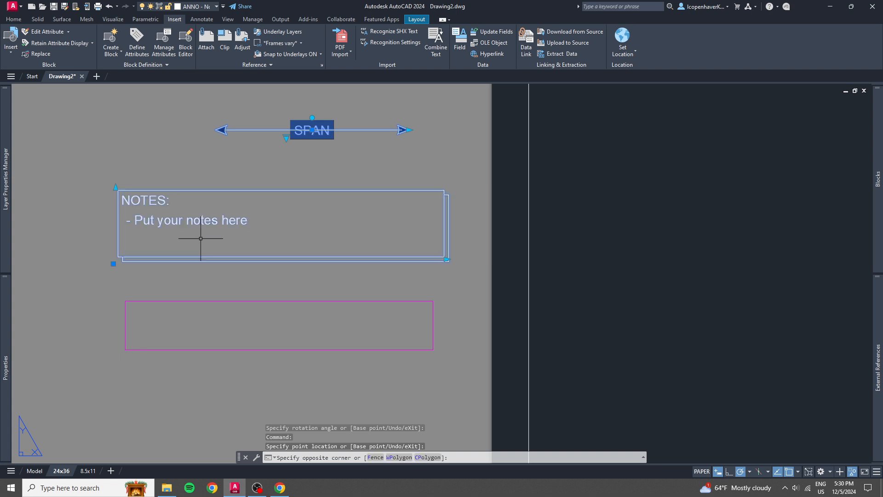
key("Escape")
left_click(211, 240)
left_click(150, 267)
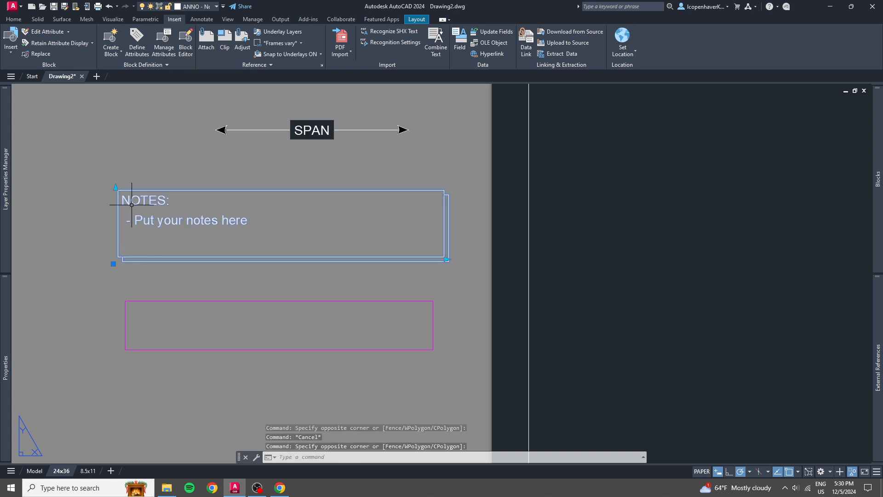
left_click(116, 187)
left_click(115, 131)
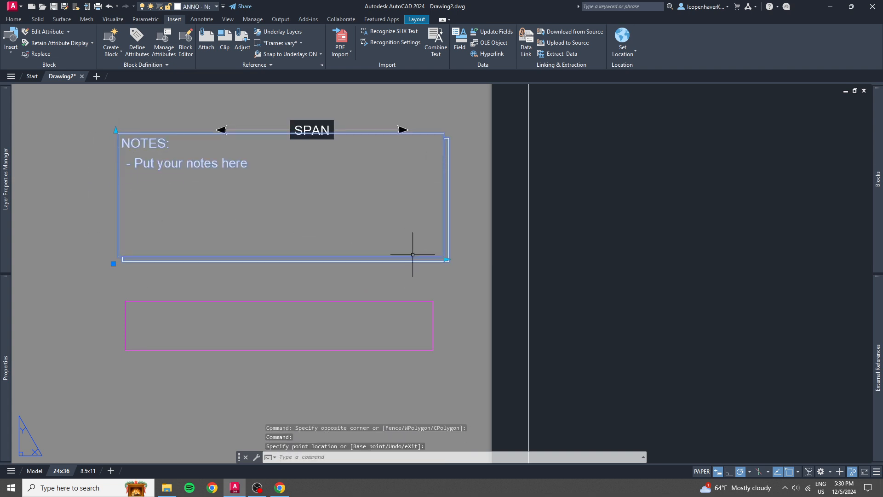
Pull the NOTES box's right edge slightly inward and lower its top edge until it clears the SPAN arrow.
left_click(446, 259)
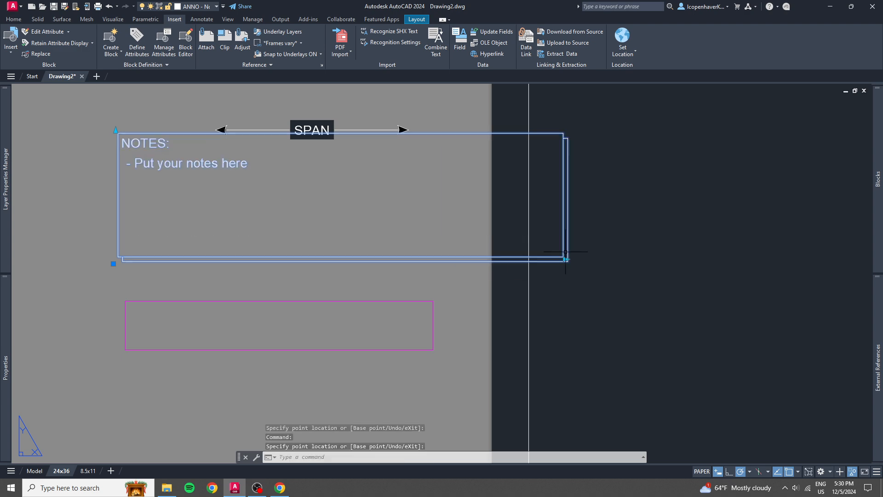
left_click(435, 259)
left_click(115, 130)
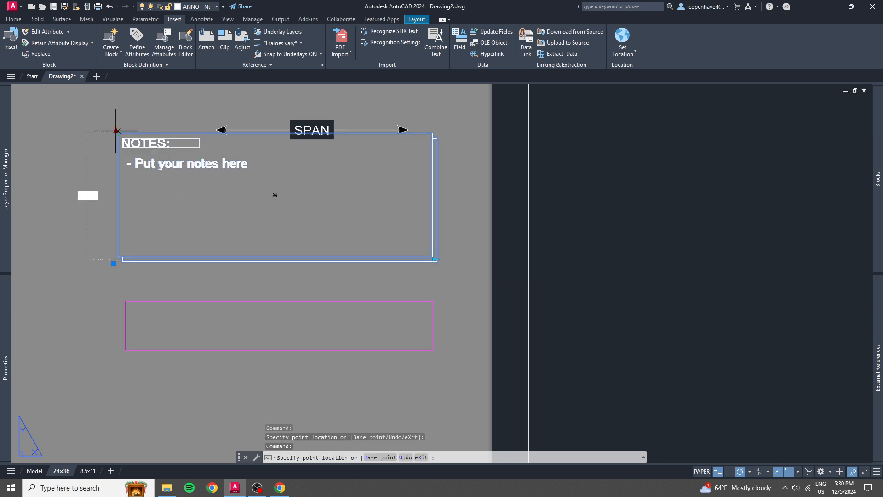
left_click(118, 180)
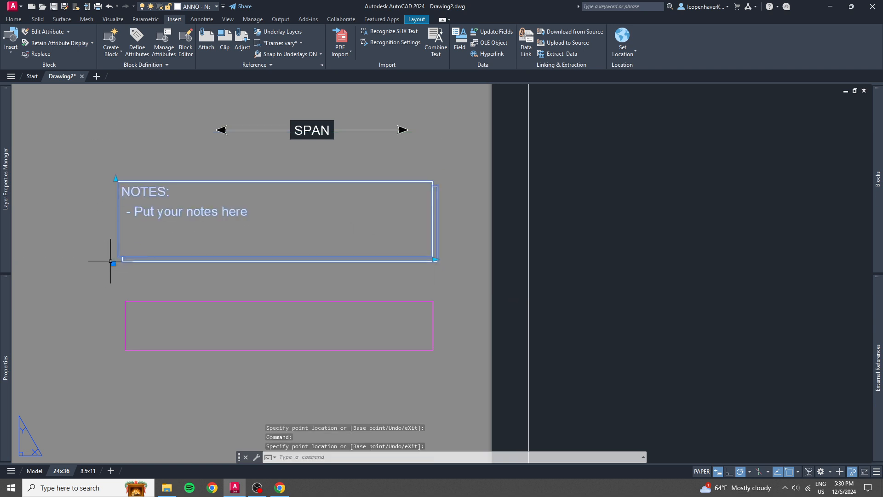
Move the NOTES box onto the sheet, snapping its base point to the lower-left corner of the border.
scroll(208, 214, "down", 4)
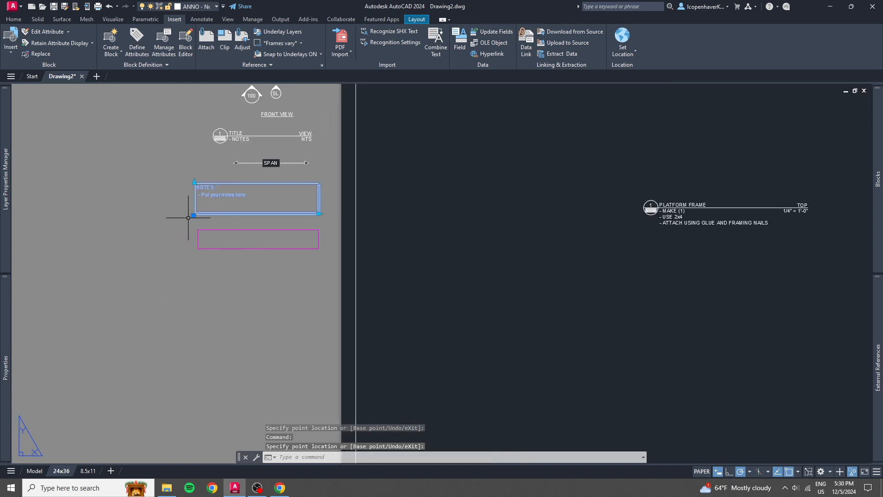
left_click(194, 215)
scroll(366, 299, "down", 3)
scroll(371, 341, "up", 5)
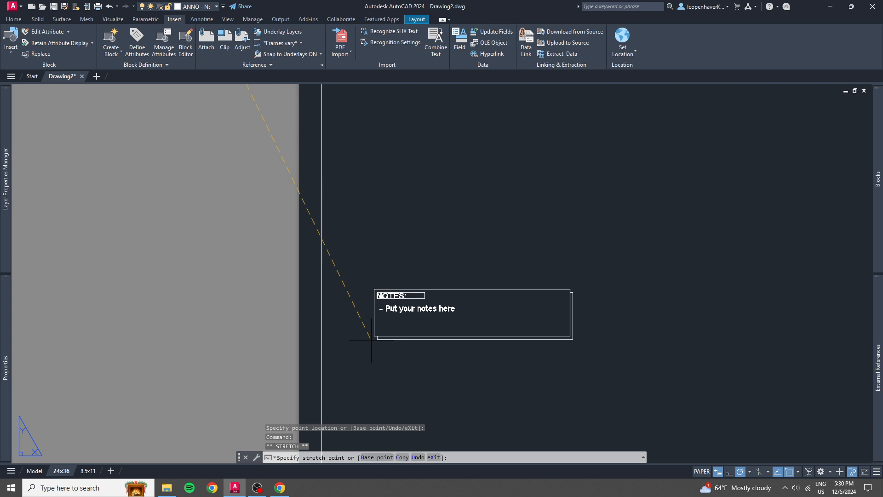
scroll(372, 341, "down", 2)
left_click(317, 234)
scroll(331, 228, "up", 7)
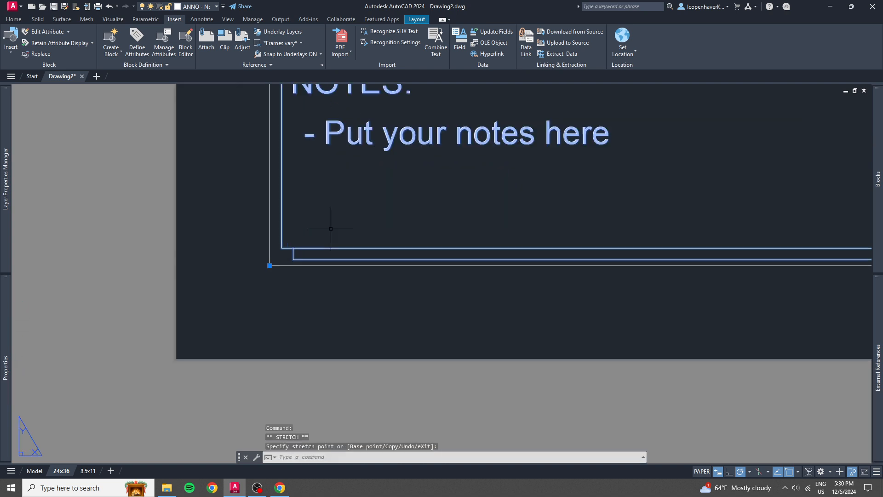
scroll(331, 228, "up", 2)
scroll(331, 228, "down", 6)
middle_click_drag(343, 220, 262, 297)
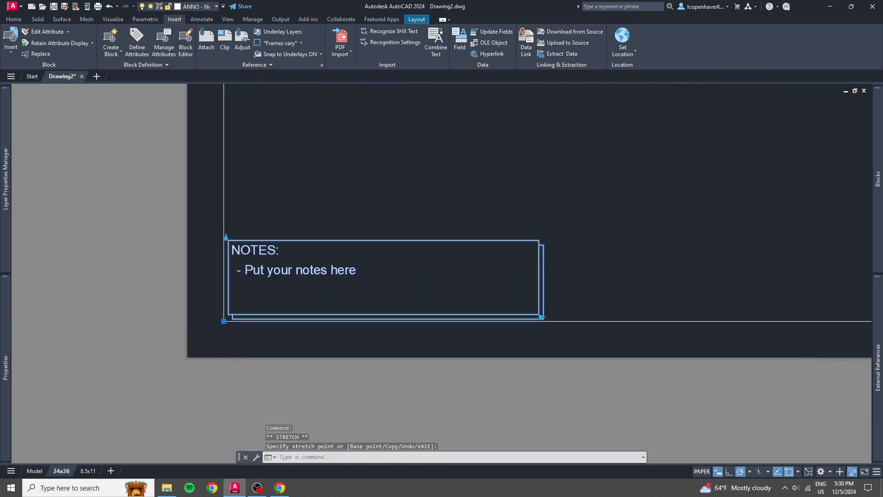
scroll(323, 263, "down", 4)
scroll(363, 256, "up", 4)
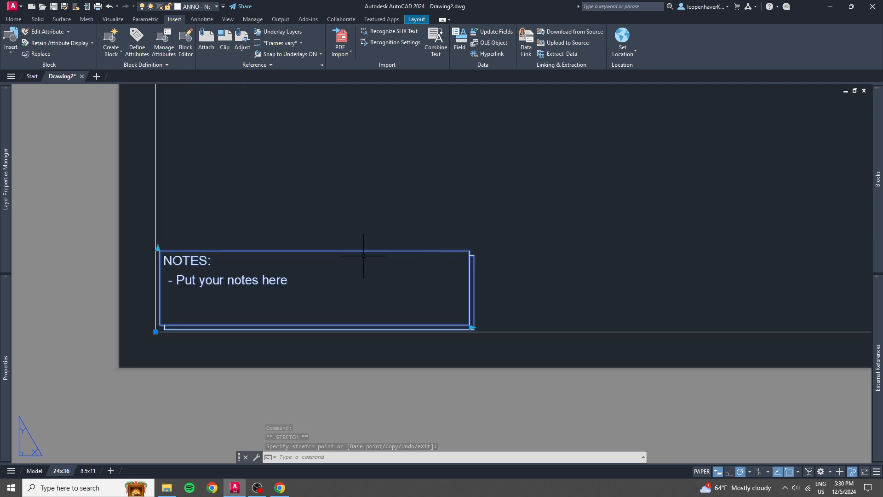
Move the NOTES box off the sheet, placing it beside the border below the SPAN arrow and just above the magenta rectangle.
scroll(193, 271, "down", 5)
middle_click_drag(546, 241, 508, 327)
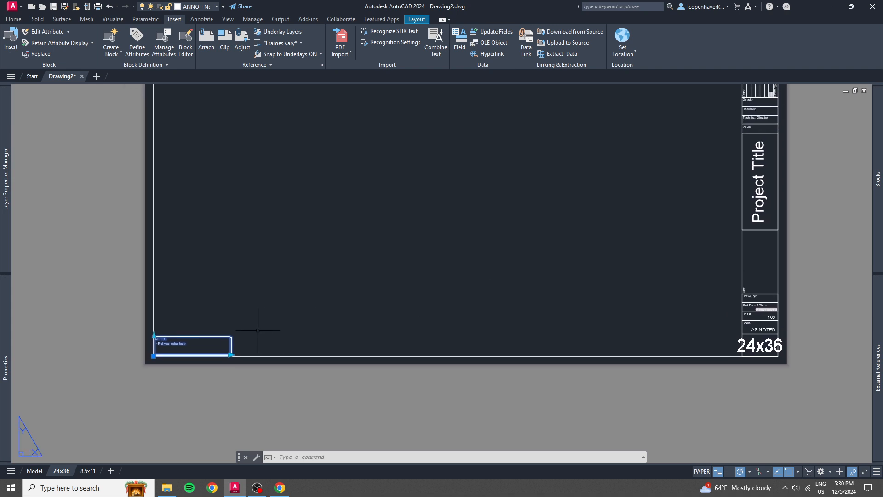
left_click(153, 355)
scroll(153, 353, "down", 5)
scroll(159, 267, "up", 6)
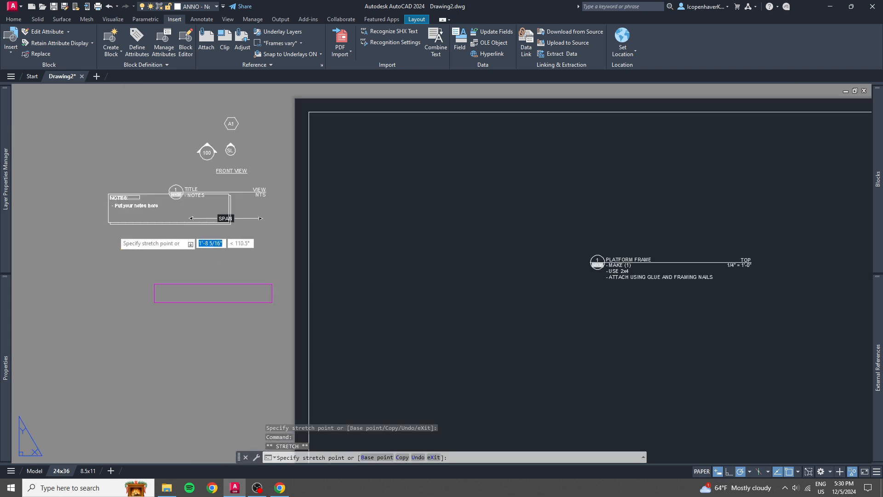
left_click(149, 267)
scroll(313, 286, "down", 6)
middle_click_drag(486, 303, 336, 254)
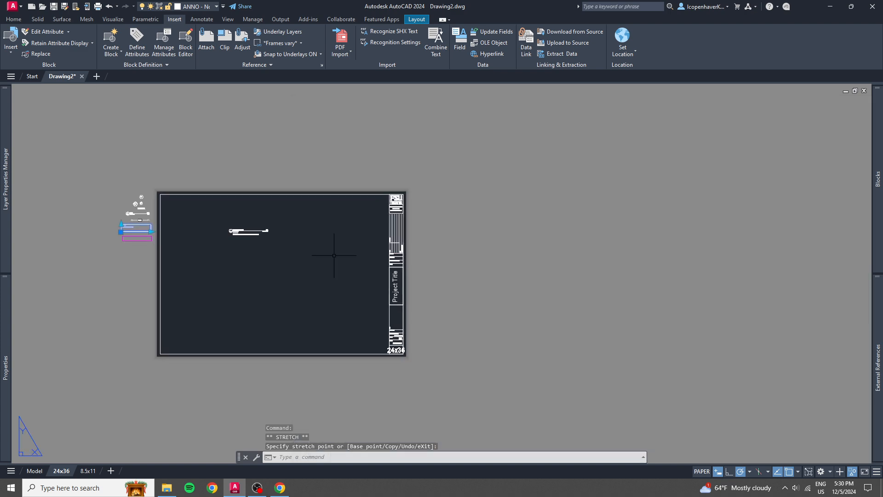
Select the title block and switch its venue in turn to The Lab Theatre, Augusta Conradi Studio Theatre and Carnaghi Arts Building.
scroll(436, 224, "up", 6)
scroll(262, 265, "down", 2)
left_click(247, 272)
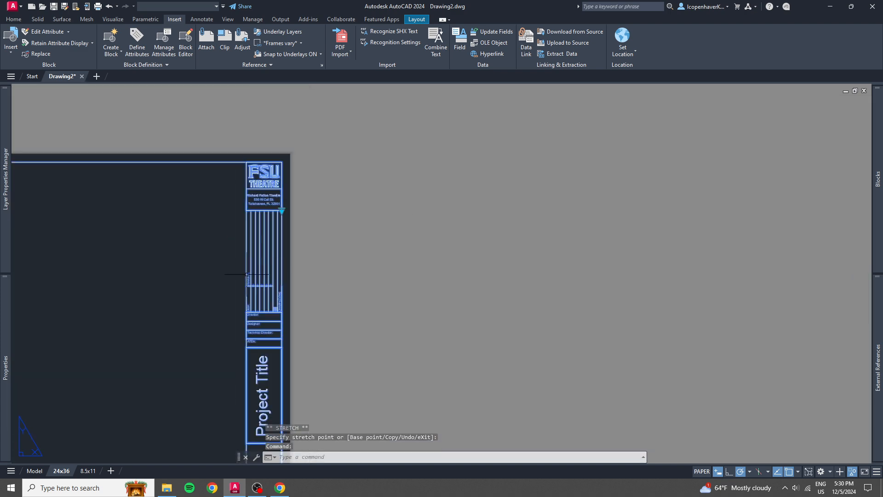
scroll(252, 200, "up", 8)
middle_click_drag(305, 173, 297, 282)
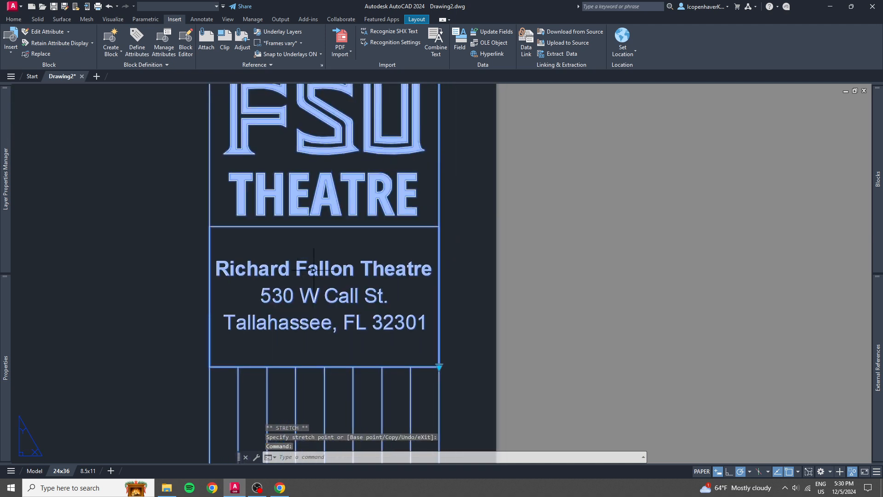
scroll(344, 262, "down", 2)
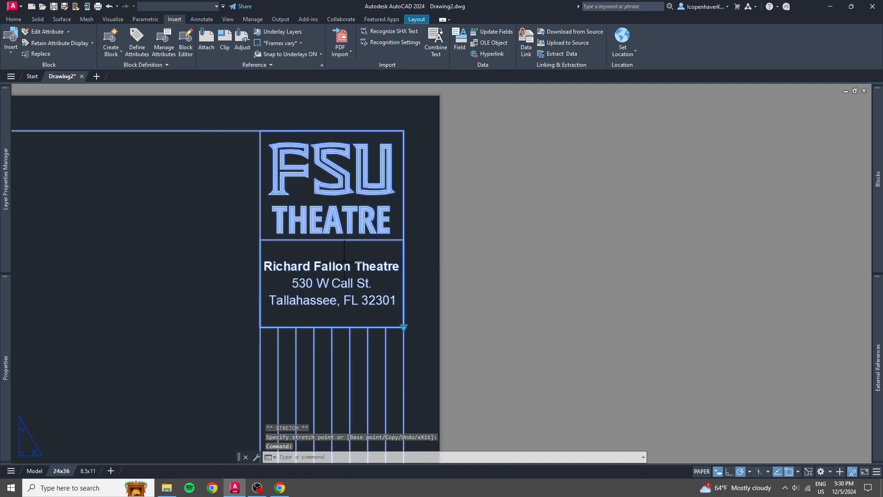
left_click(403, 327)
left_click(421, 341)
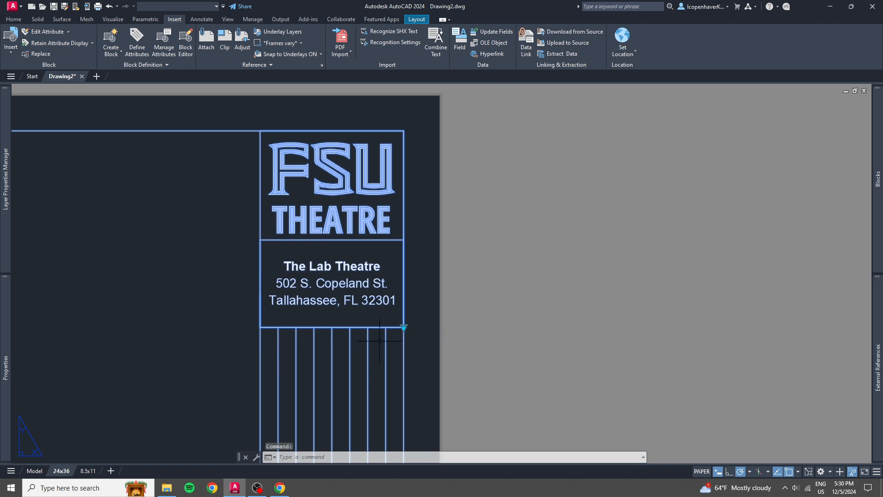
left_click(404, 327)
left_click(427, 356)
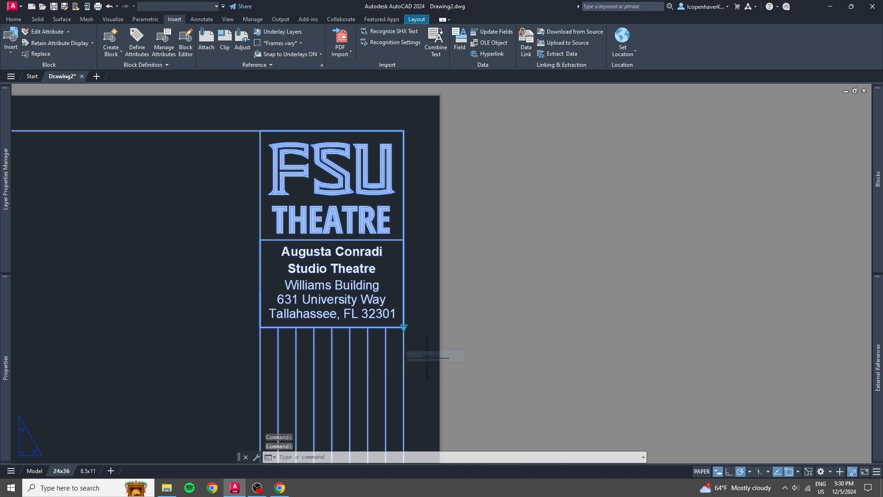
left_click(403, 327)
left_click(415, 361)
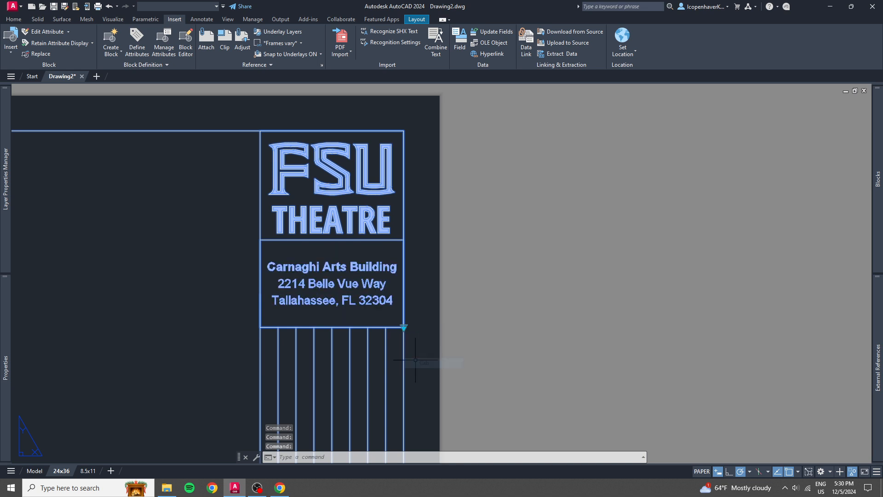
Set the title block's venue to Fallon.
left_click(393, 329)
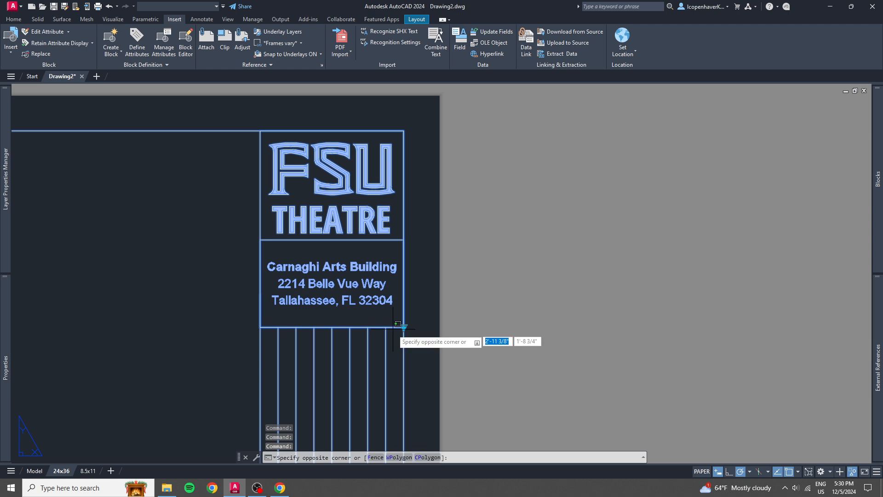
left_click(401, 328)
left_click(404, 327)
left_click(420, 334)
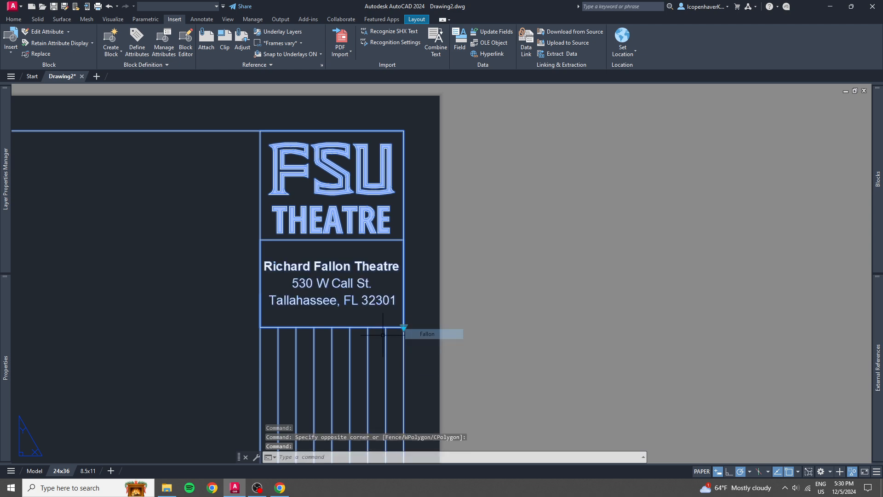
Examine the title block's revision and date columns, production team fields, Project Title area, and the unit, scale and sheet number fields.
scroll(333, 334, "down", 5)
middle_click_drag(331, 335, 318, 262)
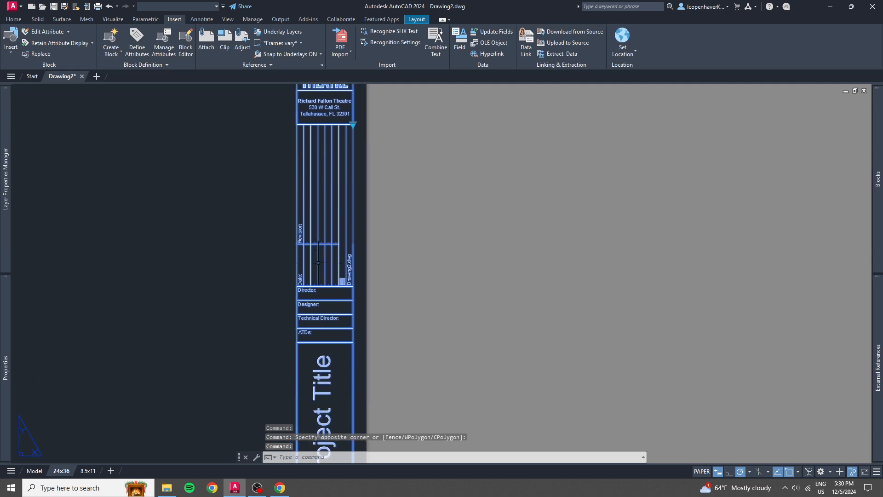
scroll(318, 263, "up", 4)
scroll(313, 258, "down", 2)
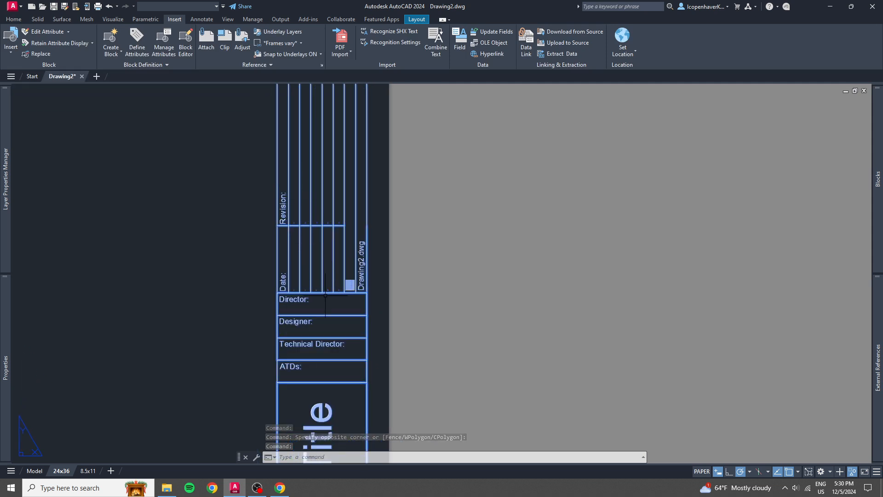
middle_click_drag(326, 295, 325, 262)
scroll(286, 181, "up", 6)
scroll(352, 258, "up", 3)
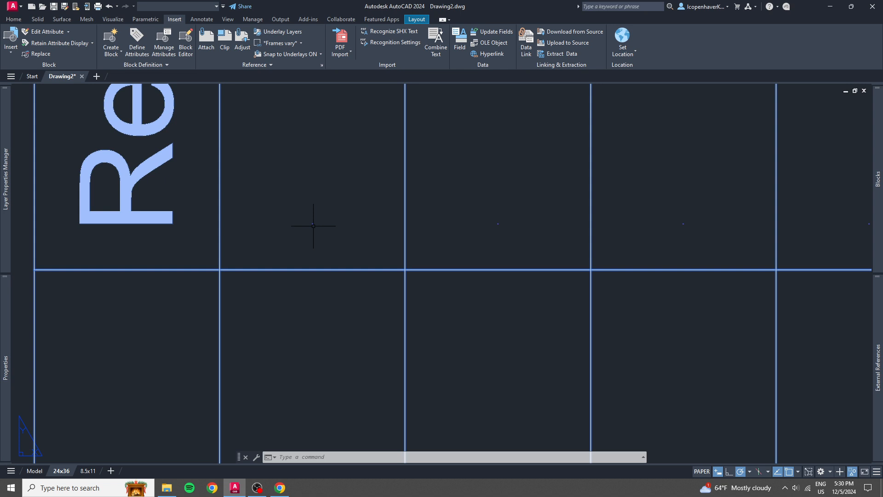
scroll(313, 225, "down", 5)
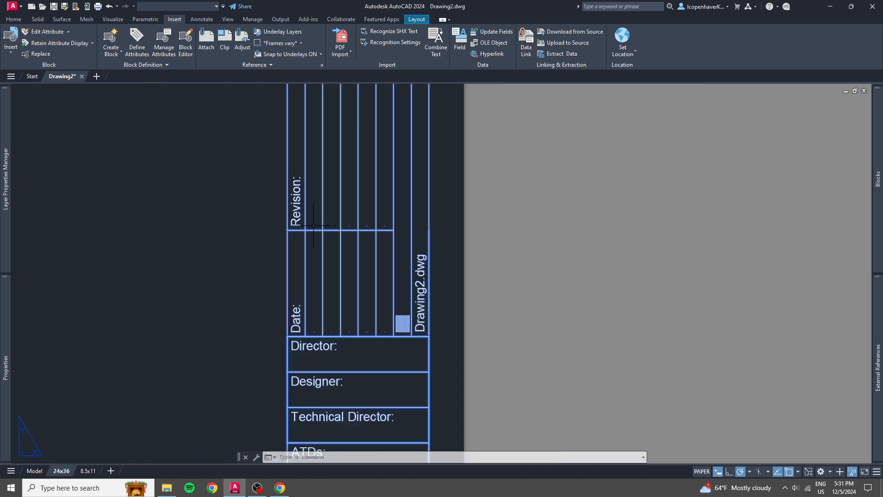
middle_click_drag(356, 290, 359, 202)
scroll(341, 291, "down", 3)
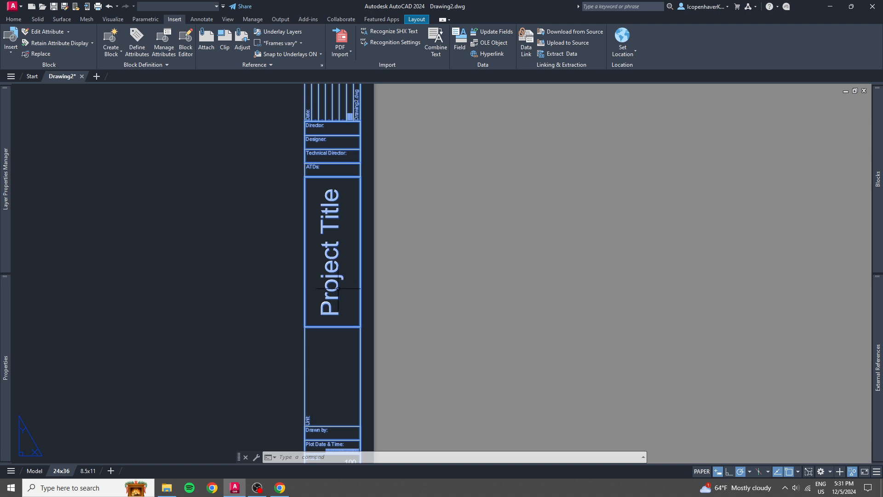
mouse_move(338, 289)
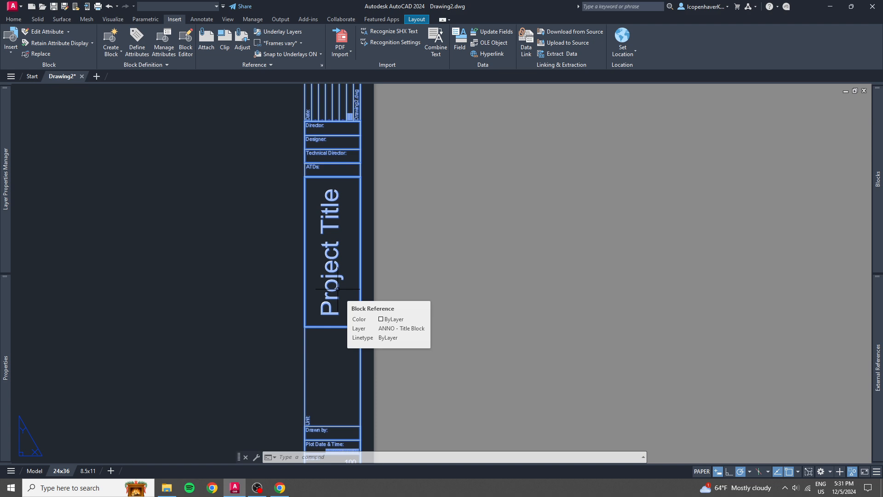
scroll(337, 289, "down", 3)
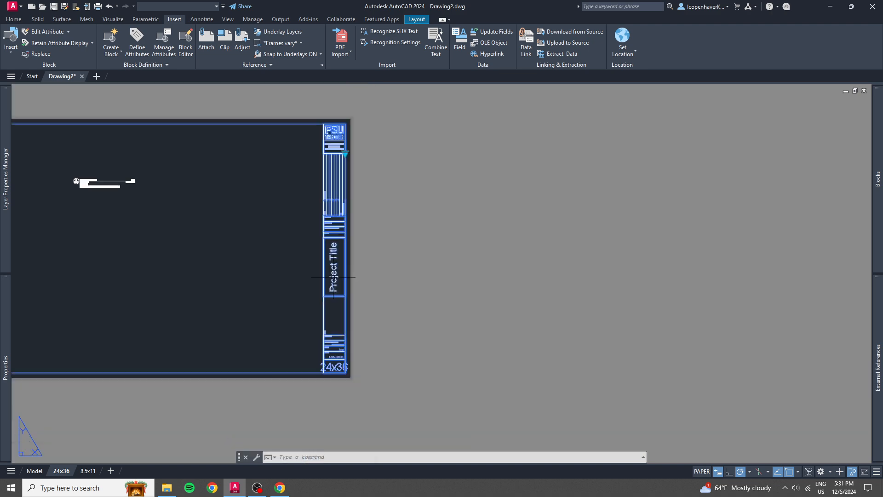
scroll(339, 215, "up", 3)
scroll(339, 215, "up", 2)
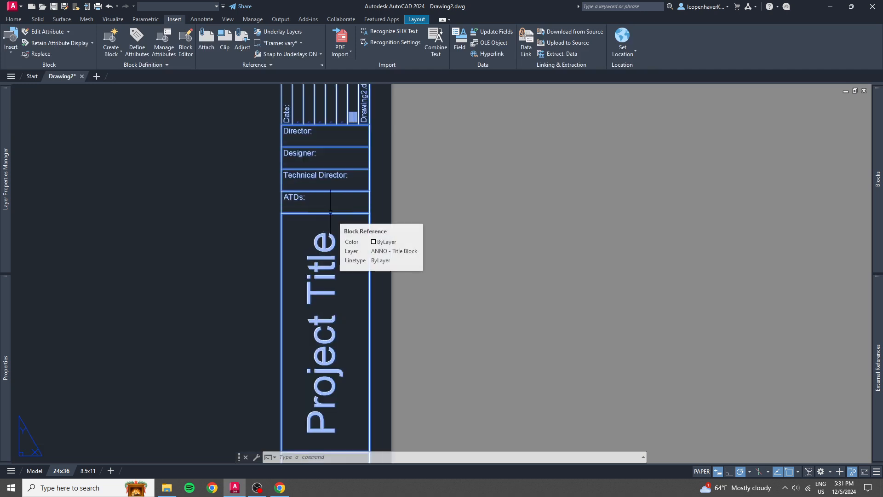
scroll(321, 279, "down", 3)
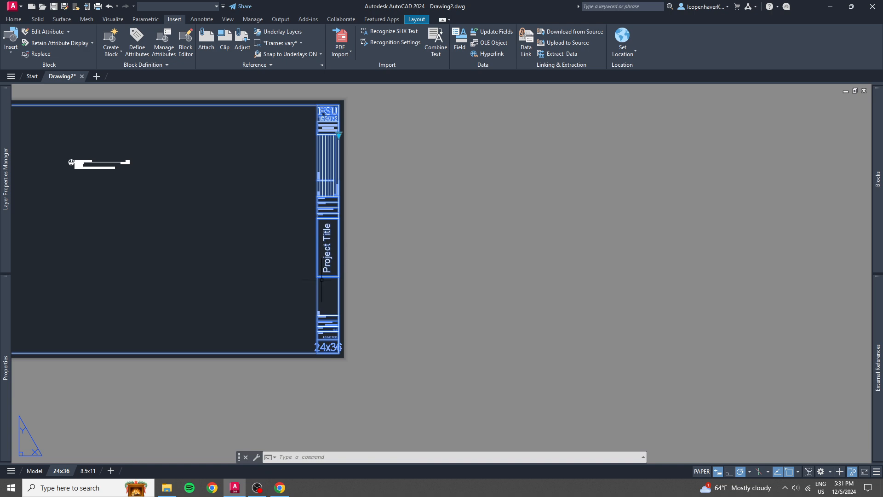
scroll(323, 295, "up", 4)
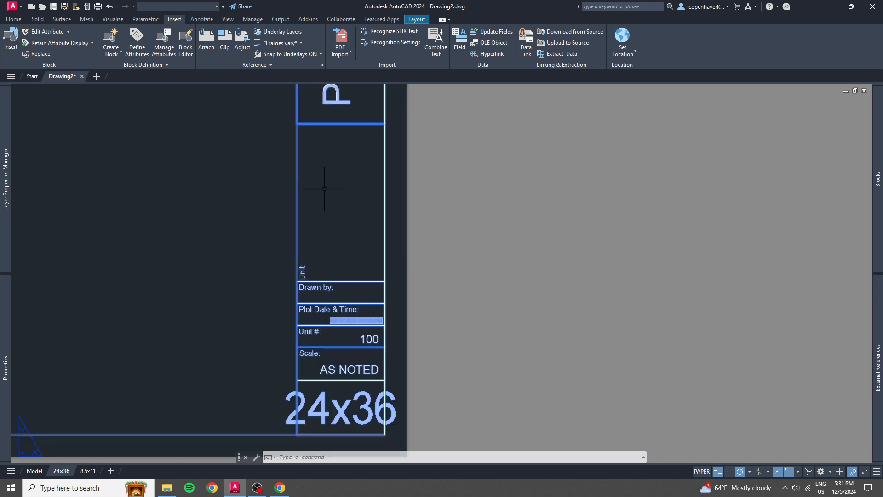
Open the title block's attributes for editing and select the SHEET_NO value.
double_click(295, 228)
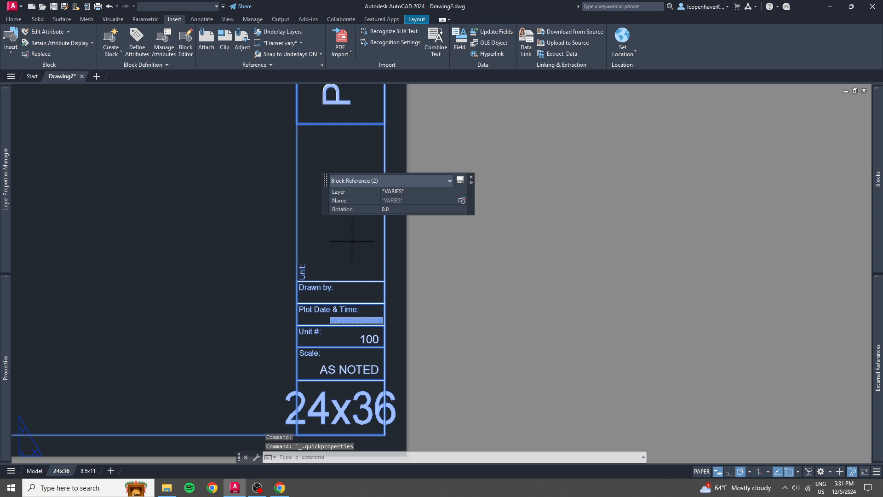
key("Escape")
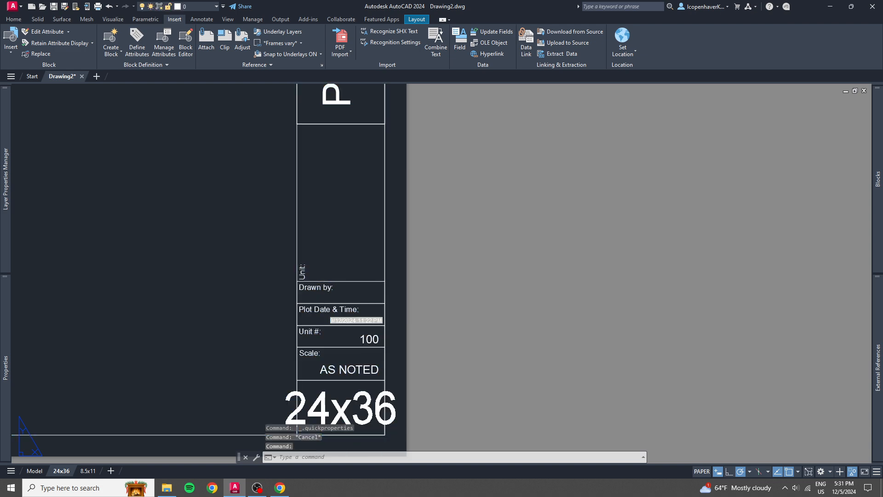
double_click(297, 427)
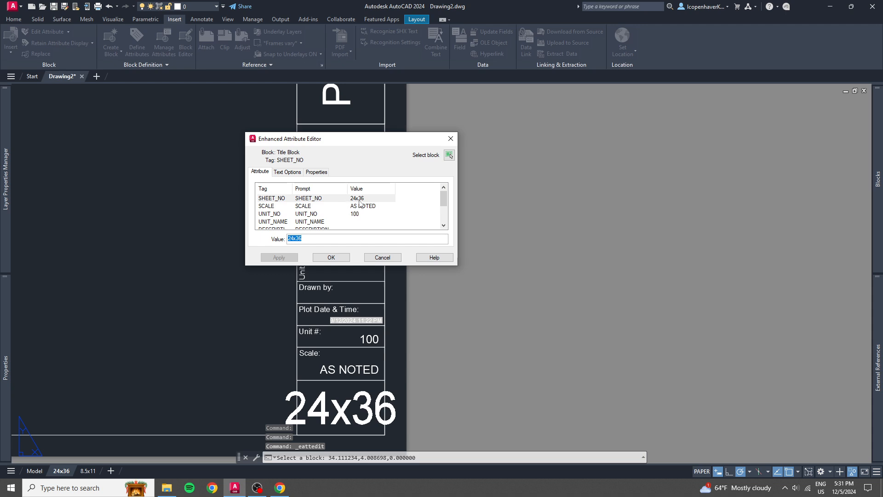
left_click(362, 198)
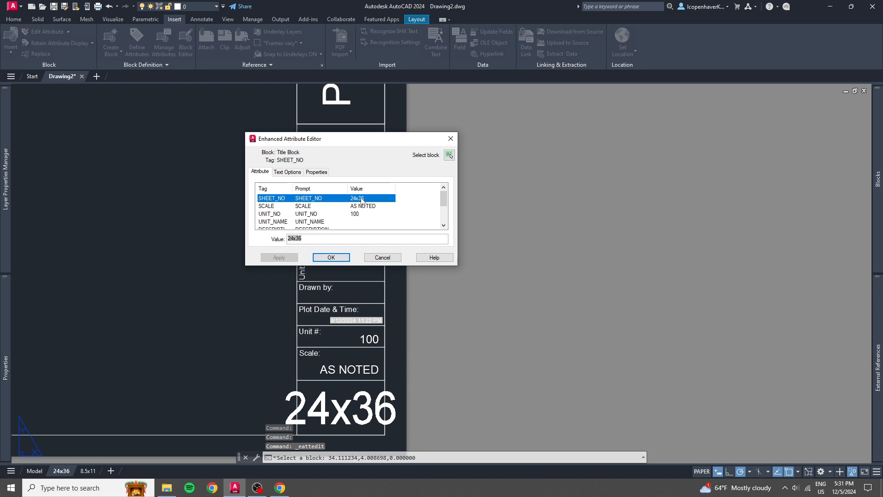
double_click(295, 239)
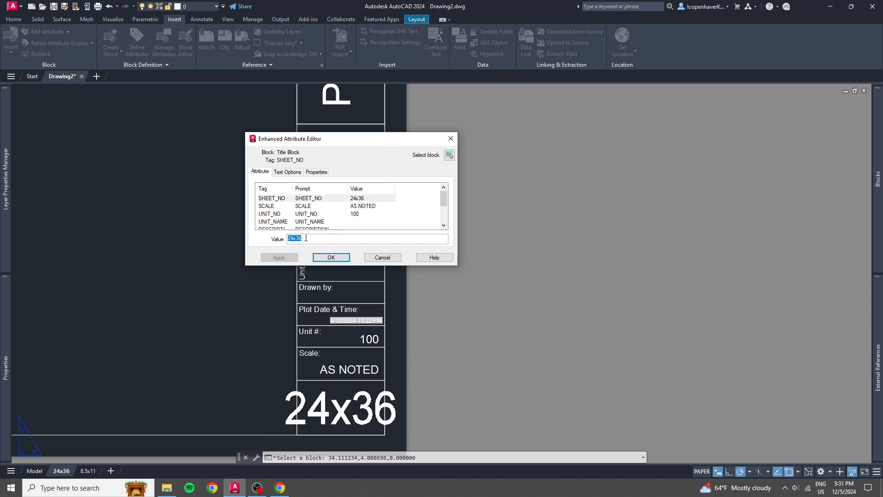
left_click(305, 238)
Set the title block's SCALE attribute to 1/4" = 1'-0".
left_click(370, 208)
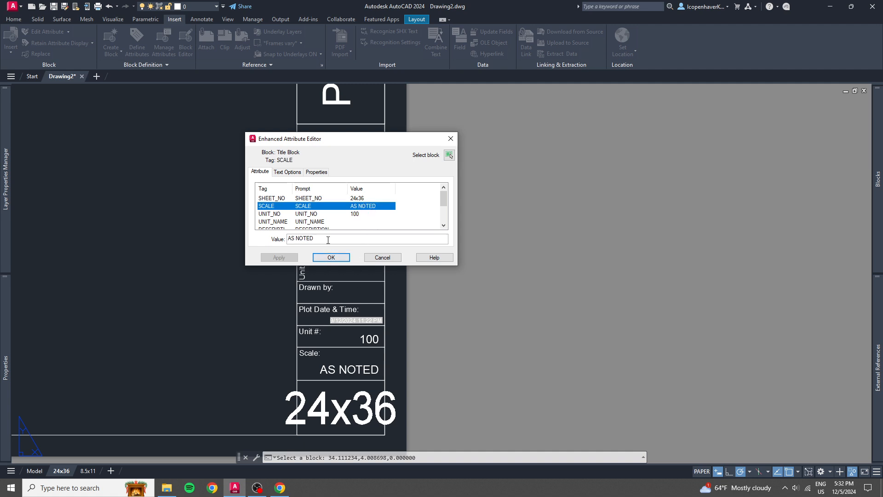
key("Tab")
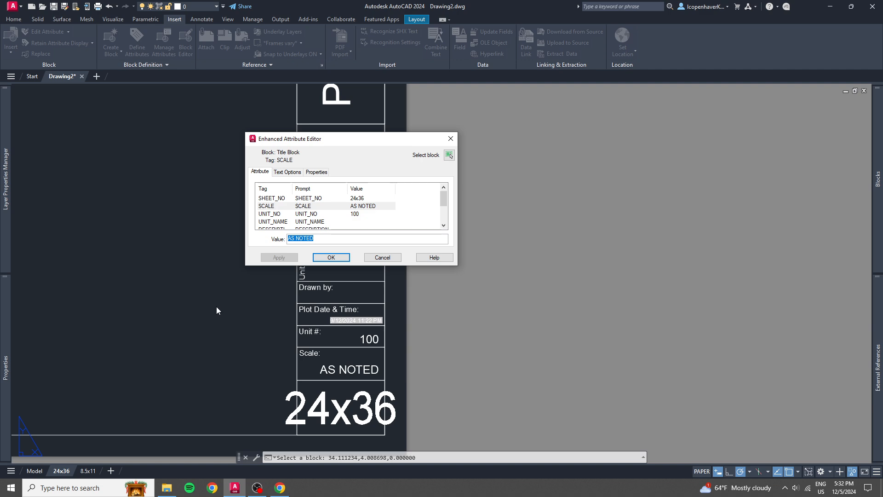
type("1/4\"")
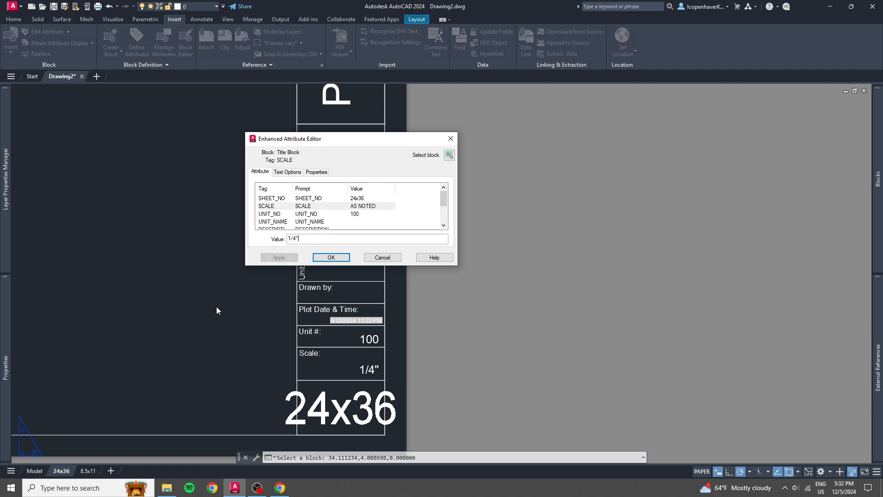
type(" = 1'")
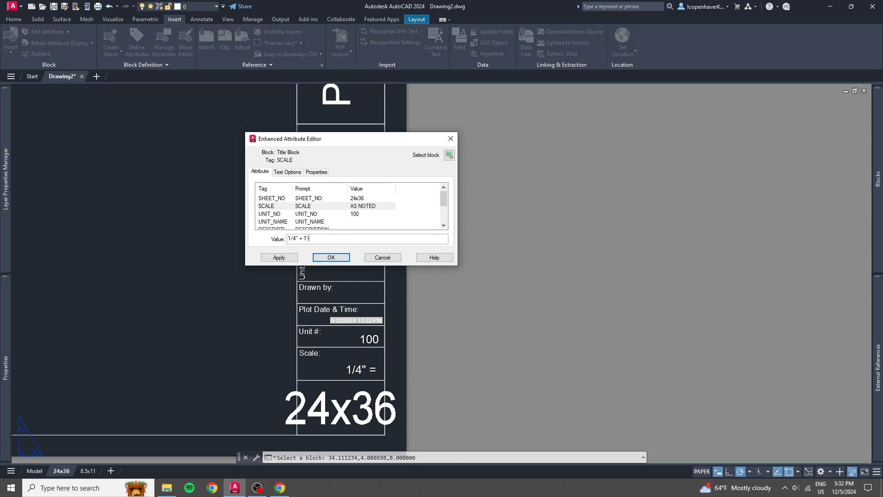
type("-0\"")
Replace the SCALE attribute's value with AS NOTED.
key("BackSpace")
key("BackSpace")
key("BackSpace")
key("BackSpace")
key("BackSpace")
key("BackSpace")
key("BackSpace")
key("BackSpace")
key("BackSpace")
key("BackSpace")
key("BackSpace")
type("AS NOT")
key("Return")
Set the title block's UNIT_NAME attribute to LOOK AT ME! and go on to the DESCRIPTION attribute.
key("Return")
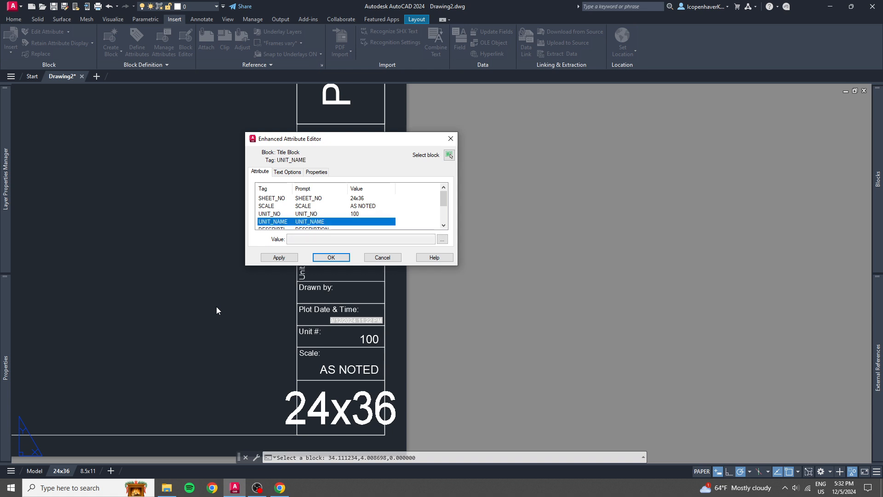
key("Return")
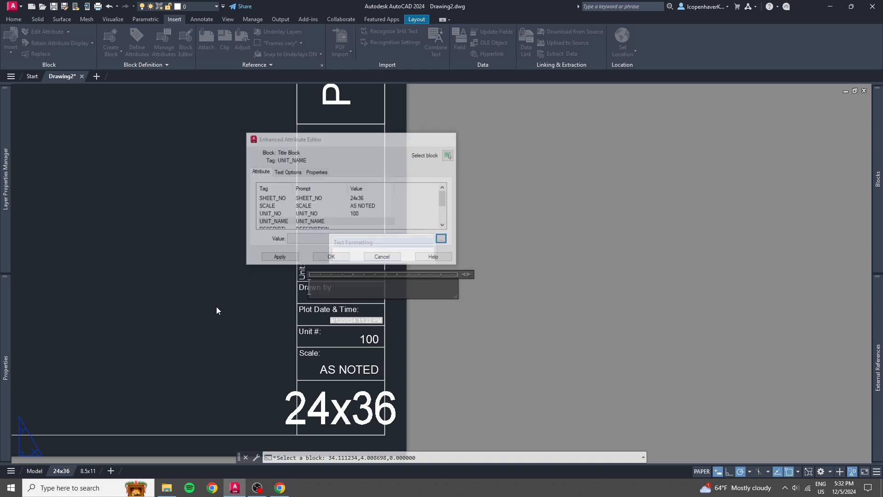
type("L")
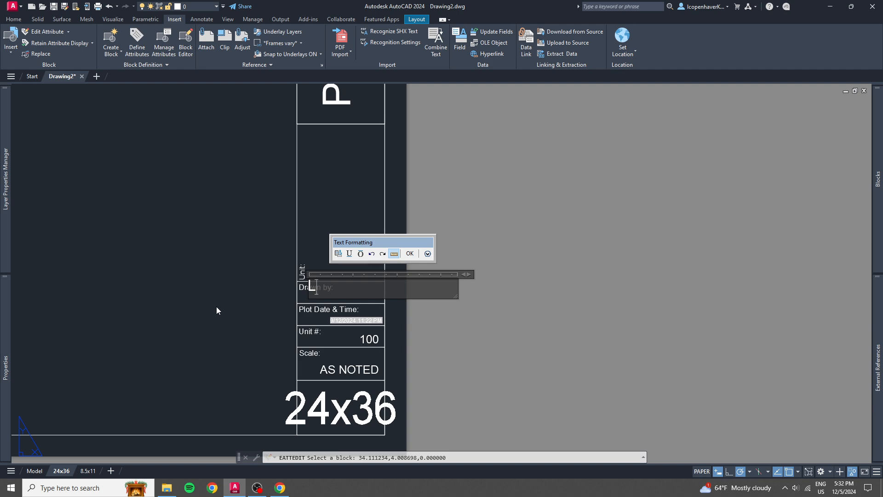
type("OOK AT ME!")
key("Return")
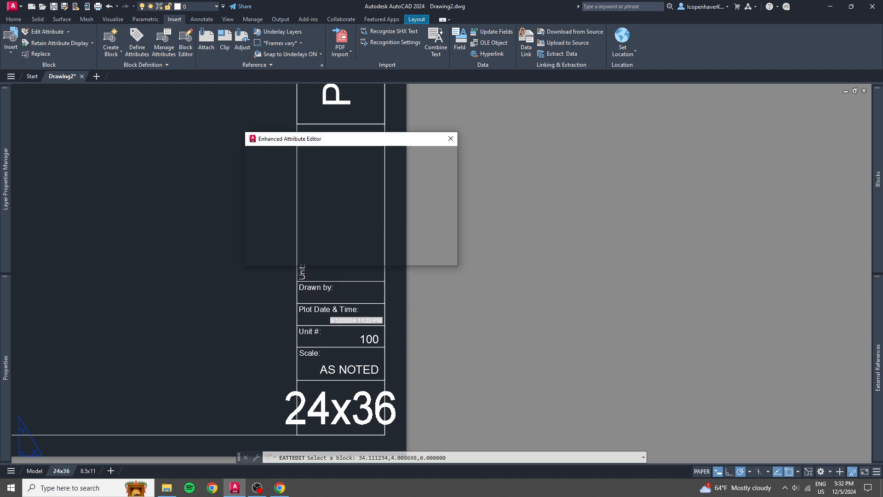
key("Down")
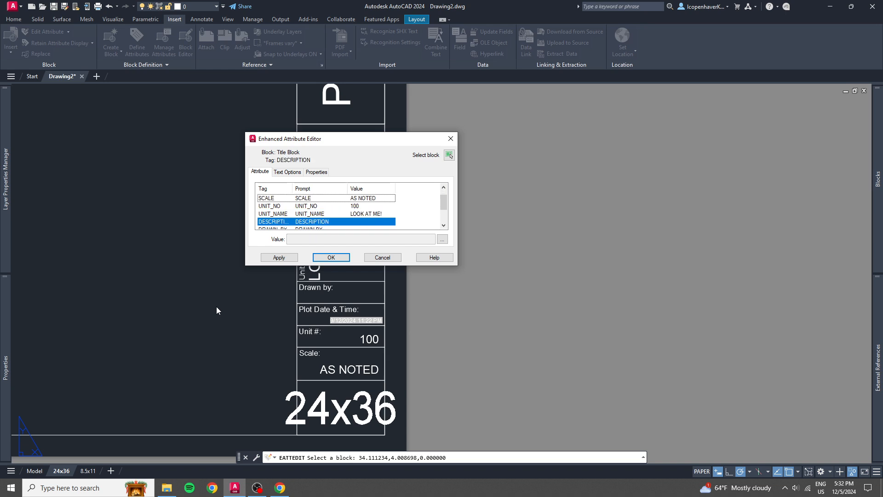
Set the title block's DESCRIPTION attribute to PLATFORM FRAME AND LID and uncover the title block behind the attribute editor.
left_click(442, 238)
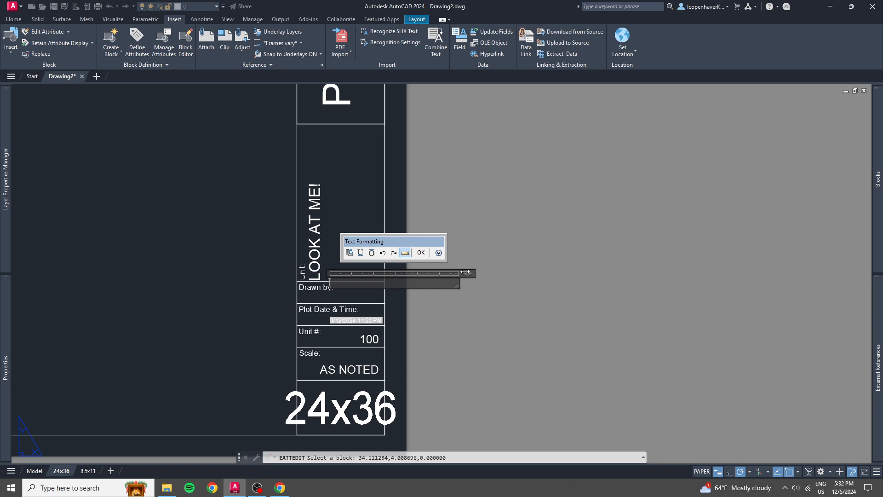
type("PLATFORM FRAME AND LID")
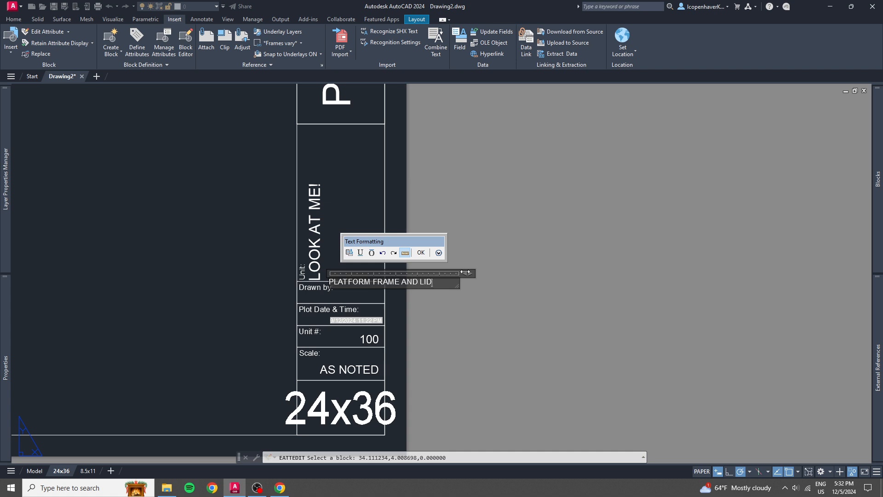
key("Return")
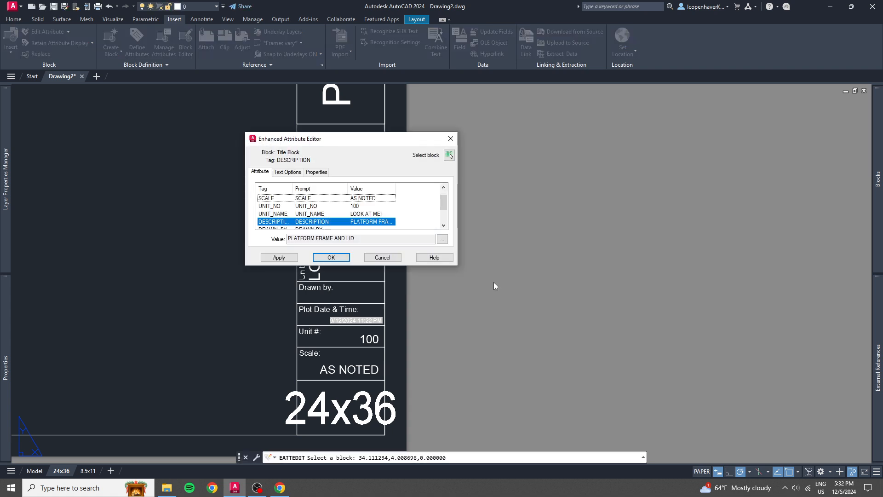
left_click_drag(328, 139, 551, 144)
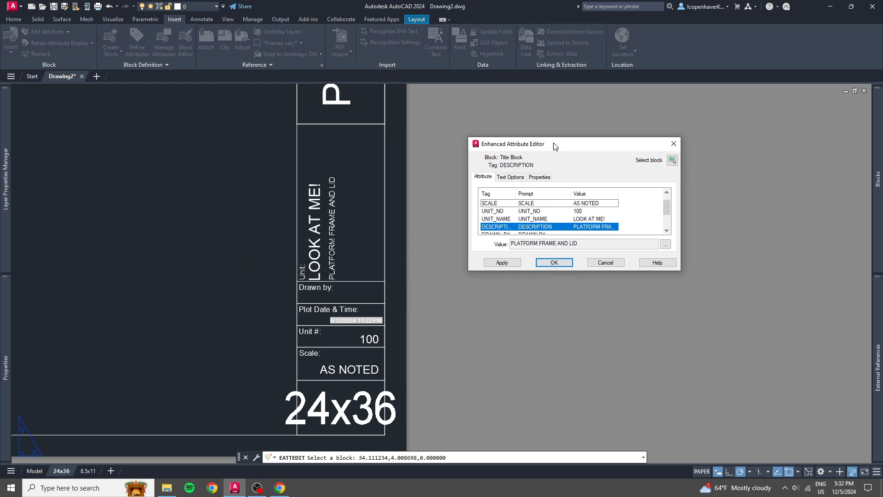
Set the title block's DRAWN_BY attribute to LC, look over the remaining attributes, and discard the pending attribute edits.
left_click(546, 233)
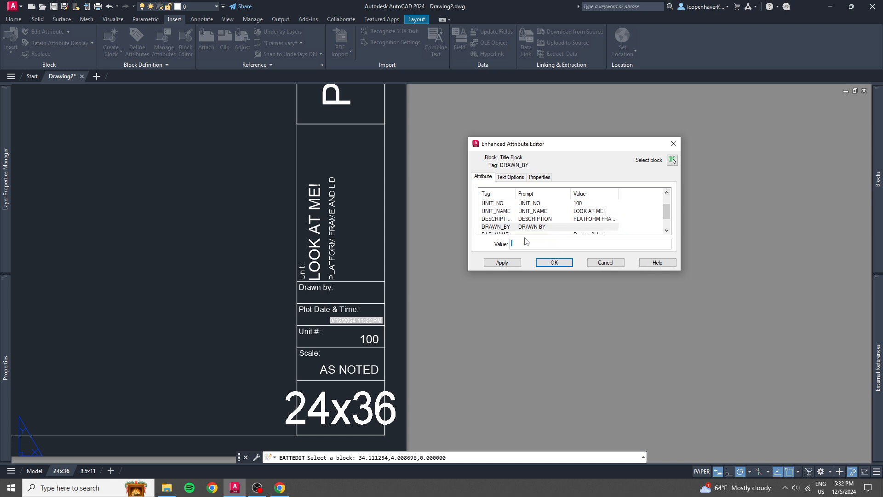
left_click(547, 226)
left_click(521, 243)
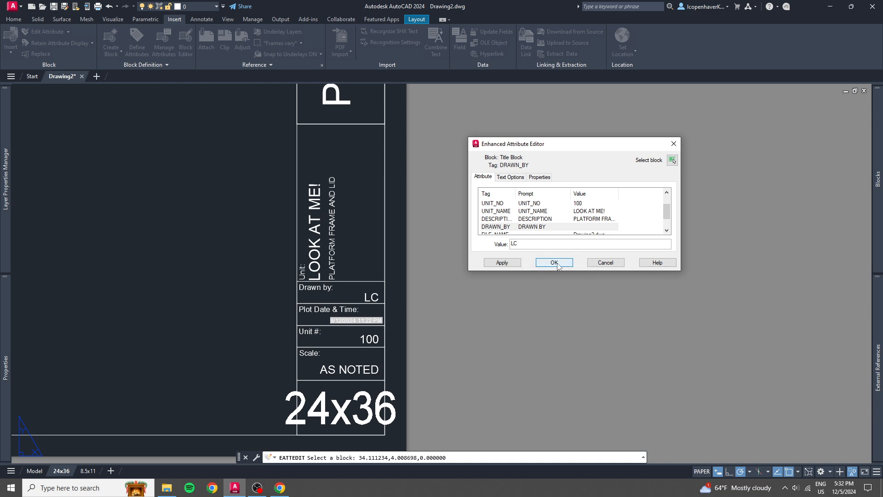
key("Return")
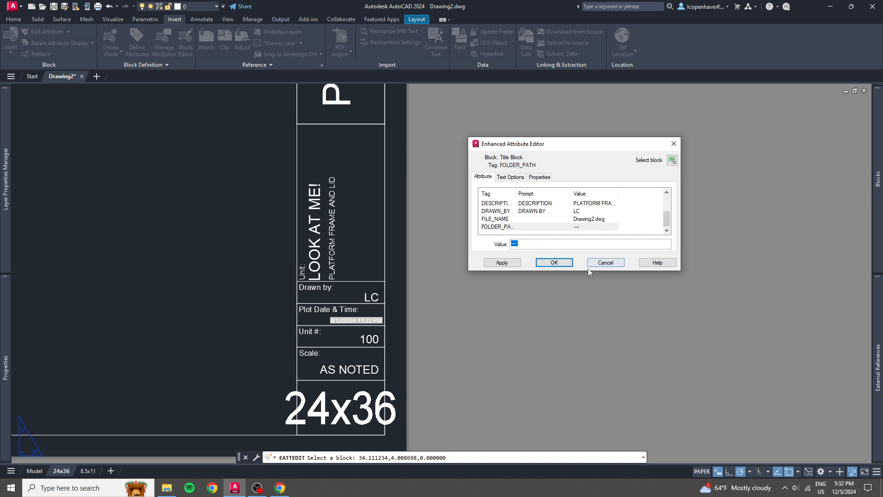
left_click(610, 264)
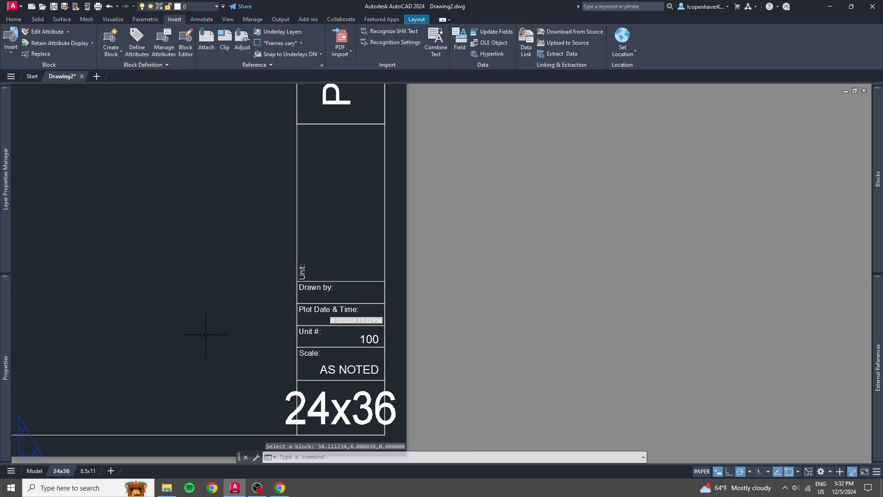
Look over the 24x36 sheet and the annotation blocks beside it, and switch to model space.
scroll(207, 335, "down", 5)
scroll(313, 276, "up", 8)
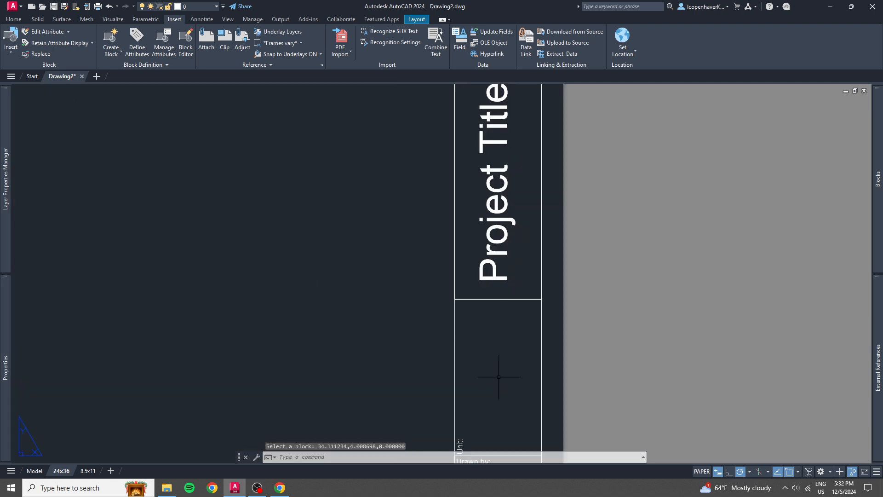
scroll(498, 362, "down", 4)
middle_click_drag(460, 372, 552, 362)
middle_click_drag(169, 160, 411, 303)
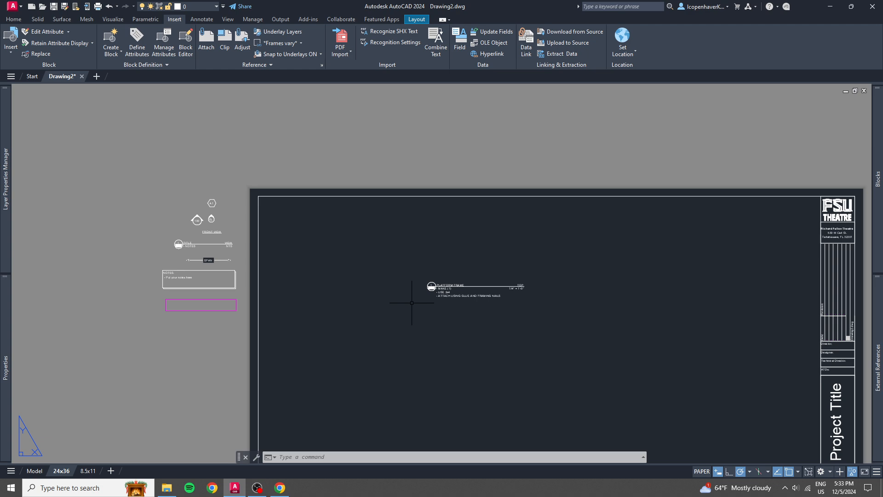
left_click(34, 470)
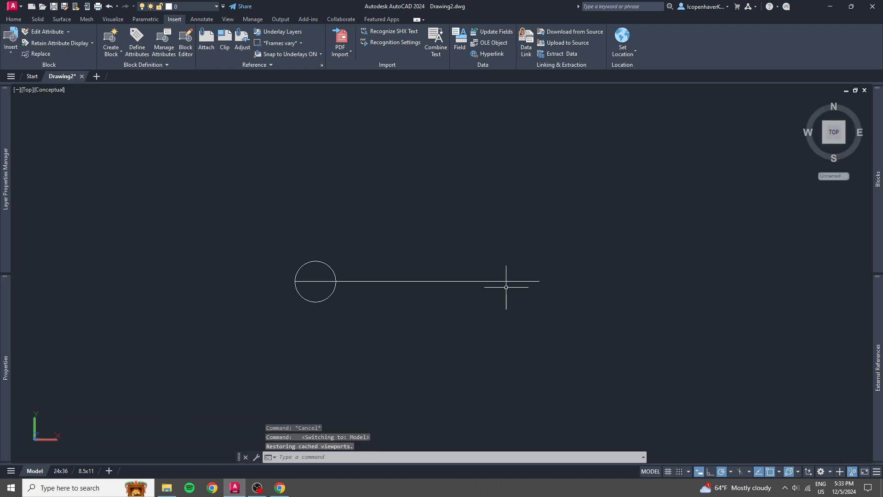
Insert the recently used block CASTER_Tri Swiv_ 5.3125 Load Height into model space and inspect it in 3D.
mouse_move(875, 201)
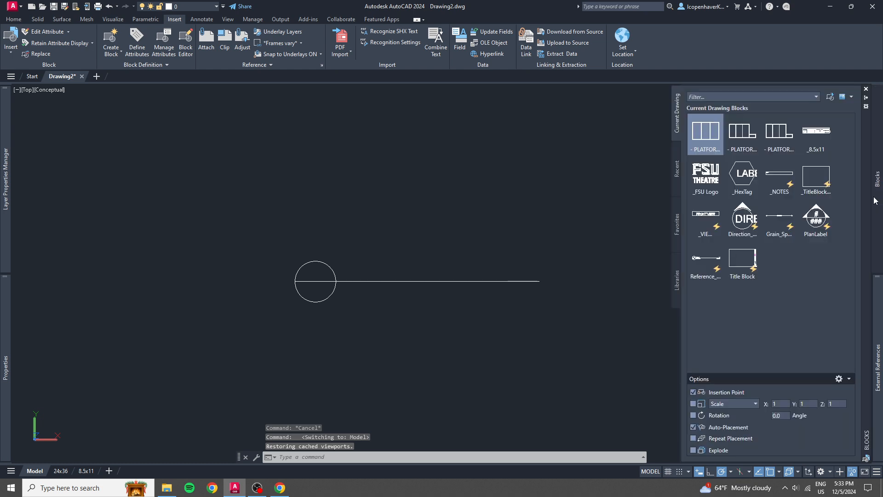
left_click(677, 169)
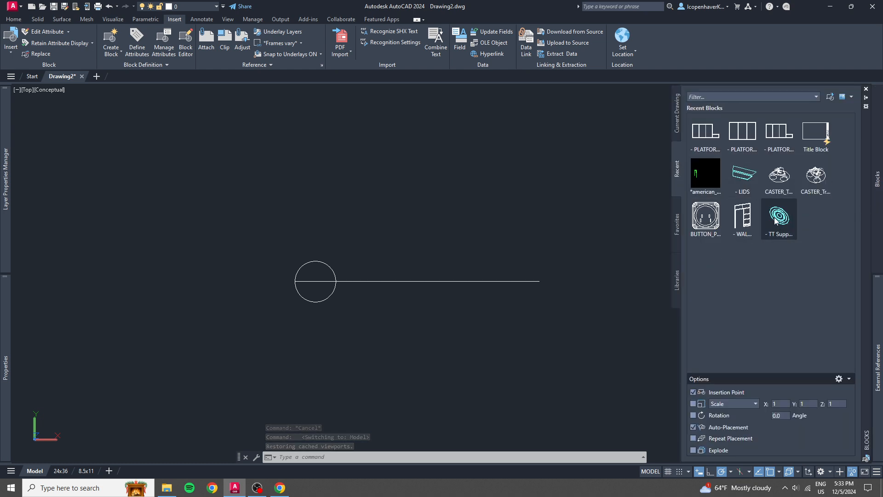
mouse_move(818, 179)
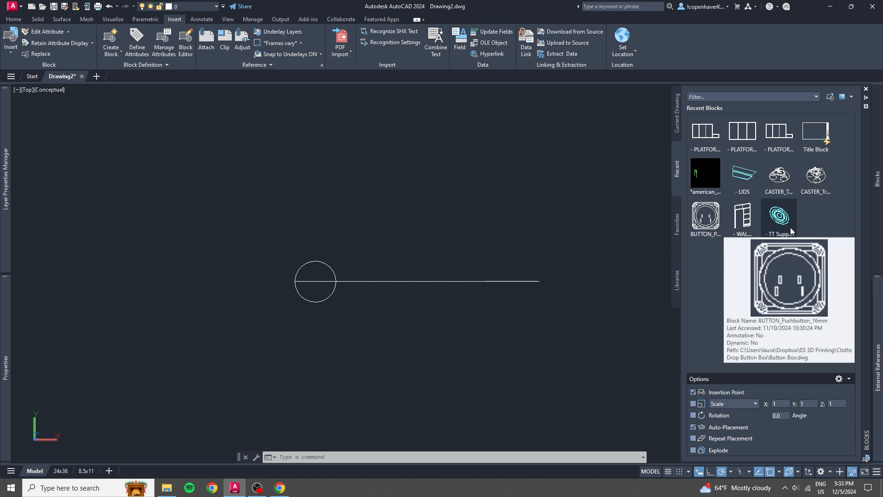
mouse_move(776, 180)
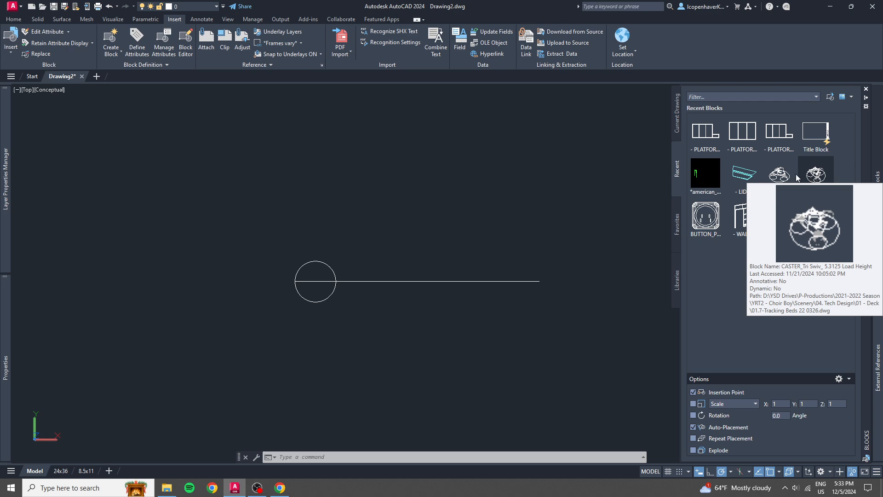
left_click(815, 174)
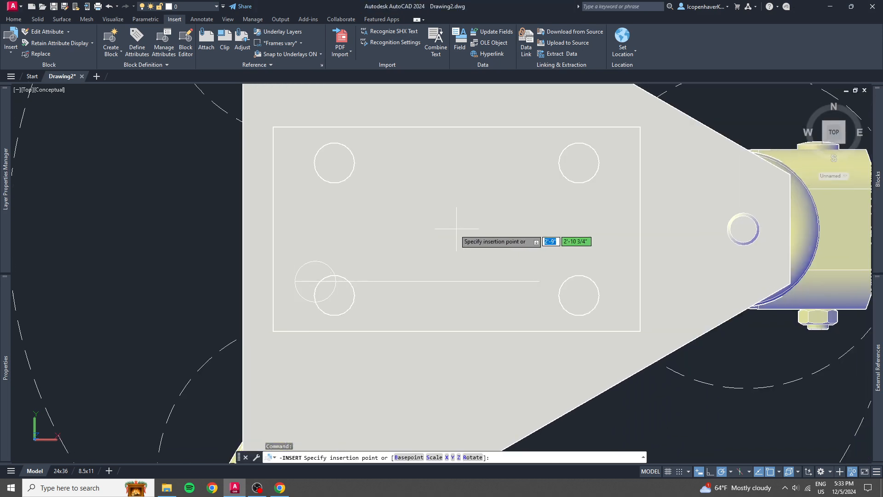
scroll(456, 229, "down", 8)
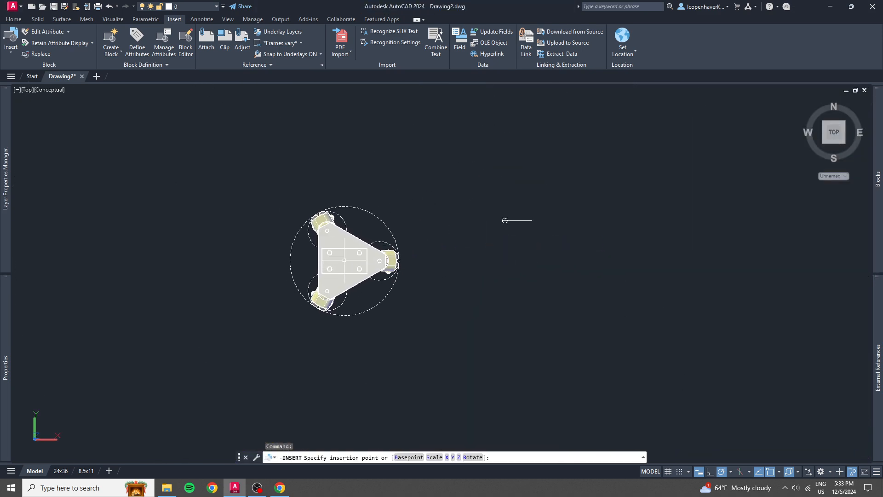
middle_click_drag(366, 327, 343, 203, "shift")
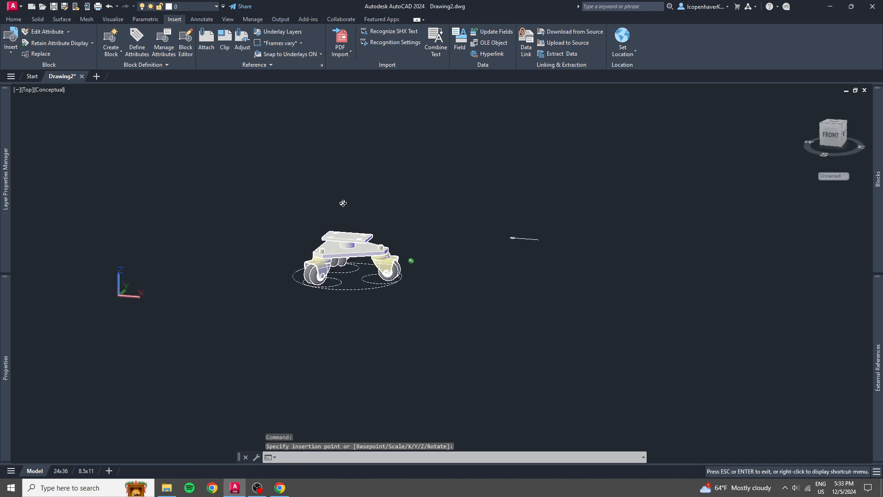
left_click(347, 231)
scroll(347, 232, "up", 6)
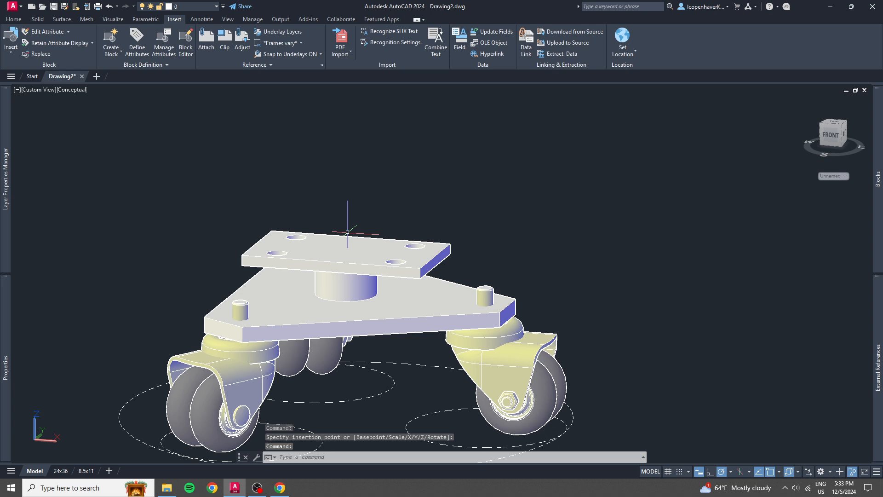
scroll(347, 231, "down", 4)
Delete the inserted caster block and return to looking at the circle and line from above.
left_click(348, 235)
key("Delete")
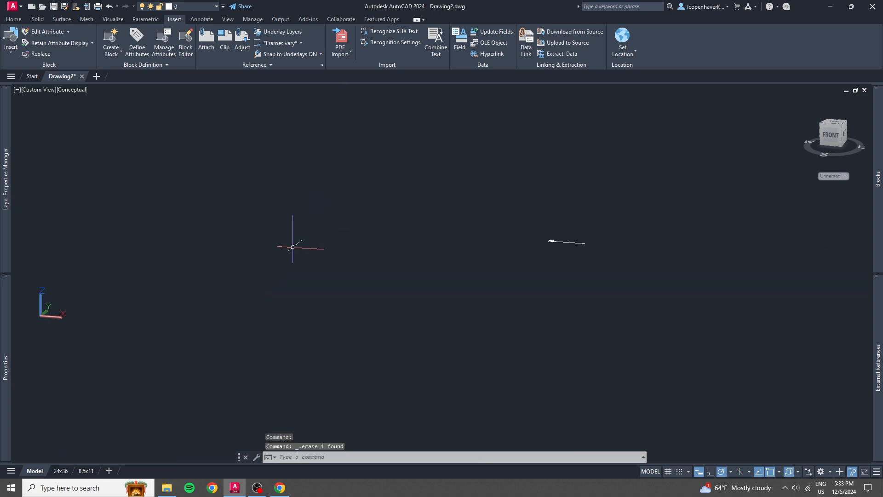
middle_click_drag(463, 266, 189, 303)
middle_click_drag(215, 267, 240, 381, "shift")
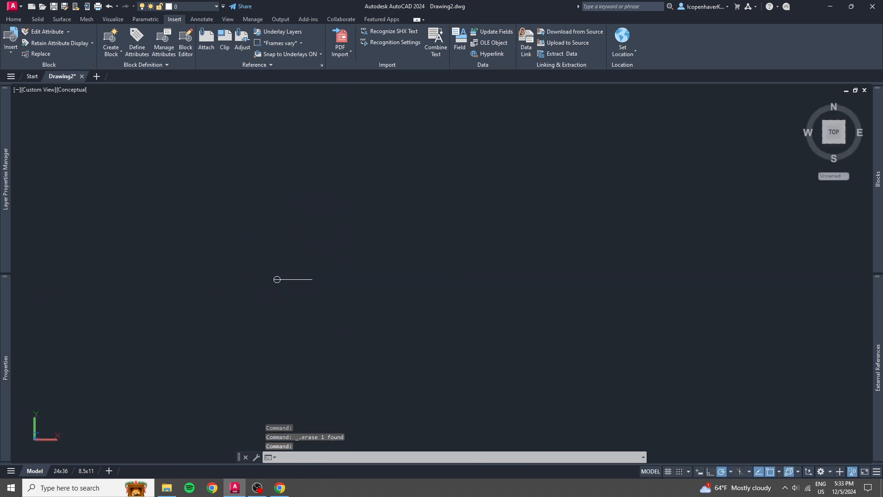
mouse_move(876, 181)
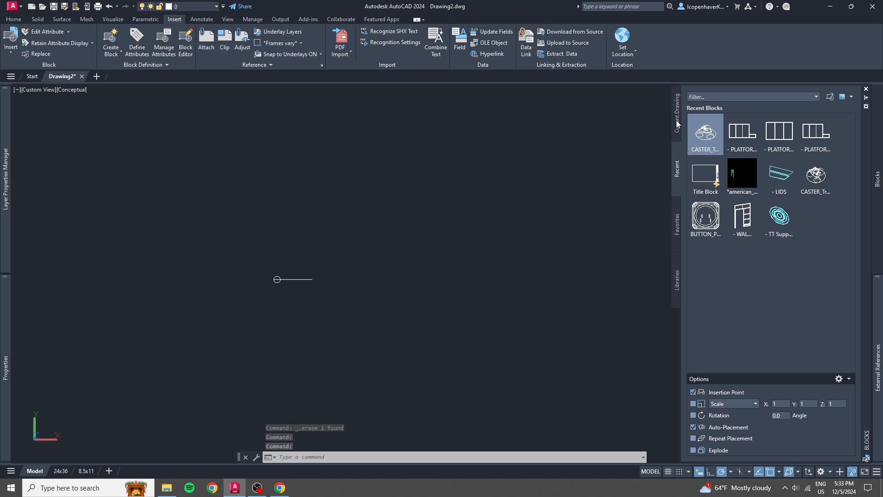
left_click(287, 355)
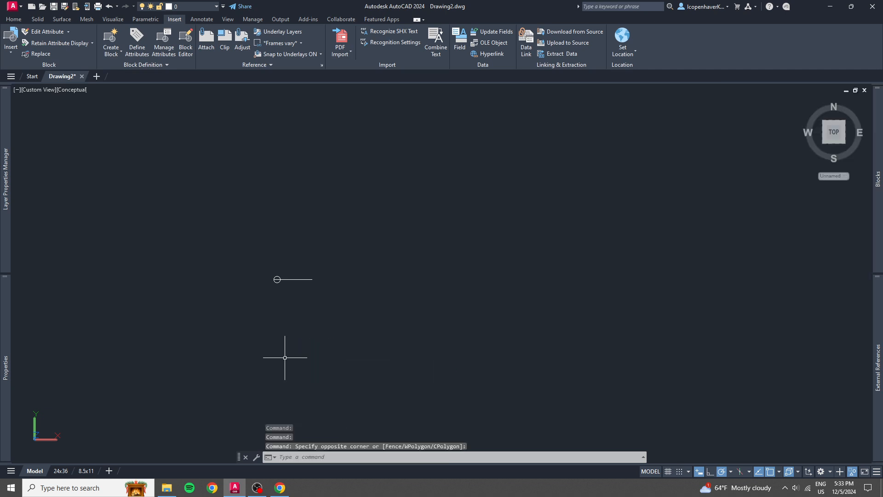
key("Escape")
scroll(282, 339, "up", 3)
middle_click_drag(363, 272, 401, 282)
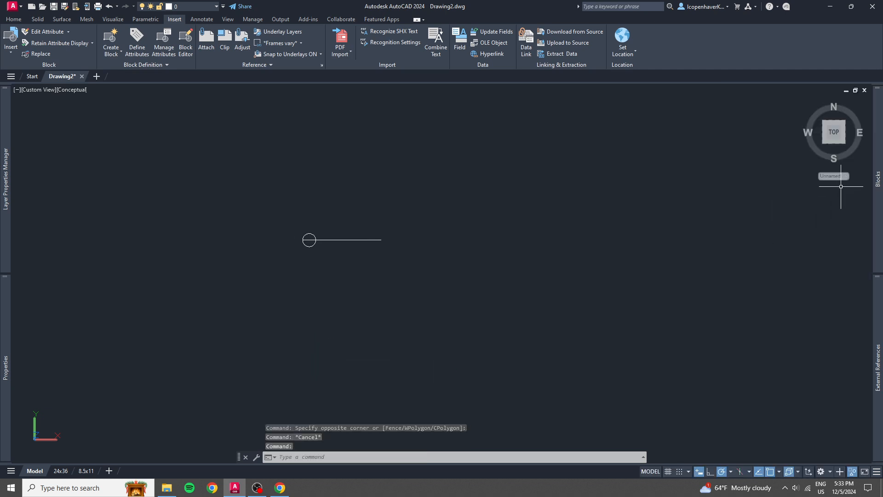
Set the model space view to Top with the circle and line filling the view.
left_click(832, 134)
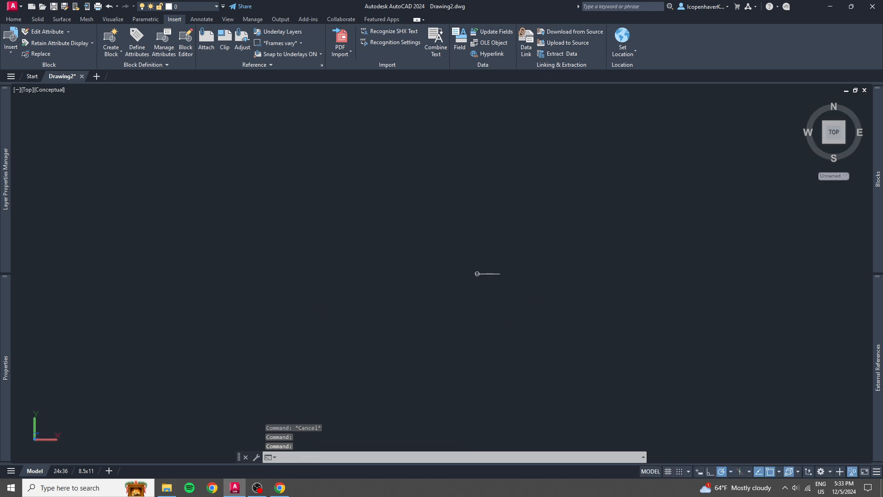
scroll(492, 296, "up", 2)
middle_click_drag(460, 231, 442, 304)
scroll(441, 304, "up", 4)
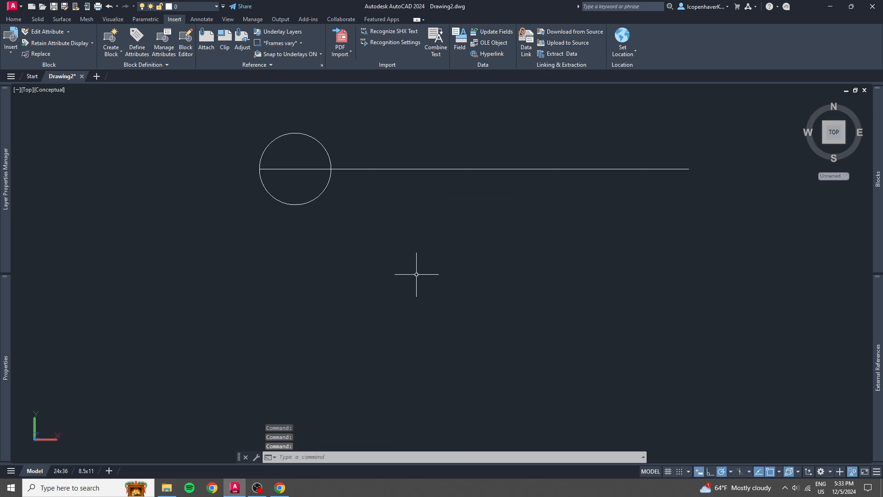
middle_click_drag(423, 243, 363, 326)
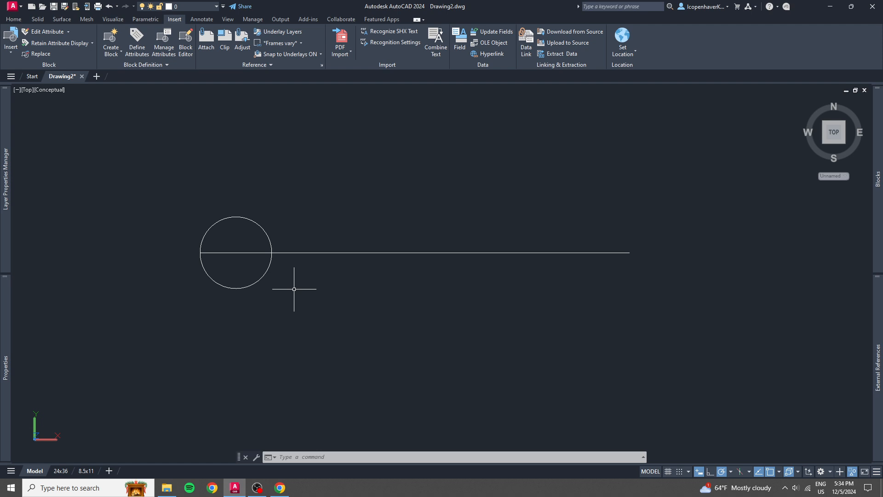
Start a block definition from the circle and the line through it, and name the block SAMPLE RefLine.
left_click(347, 305)
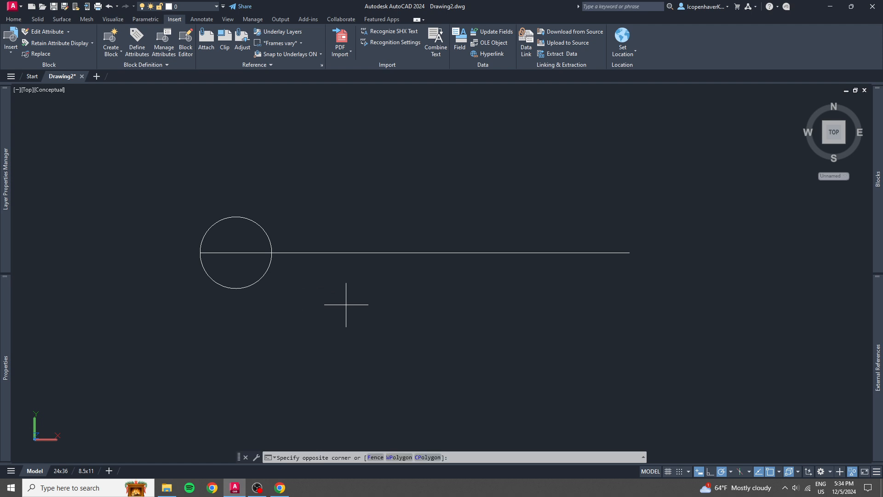
left_click(158, 193)
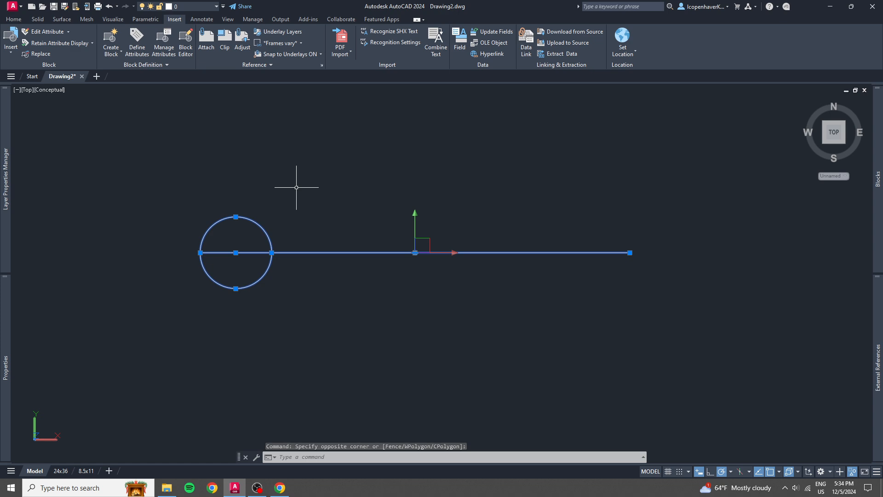
type("BLOCK")
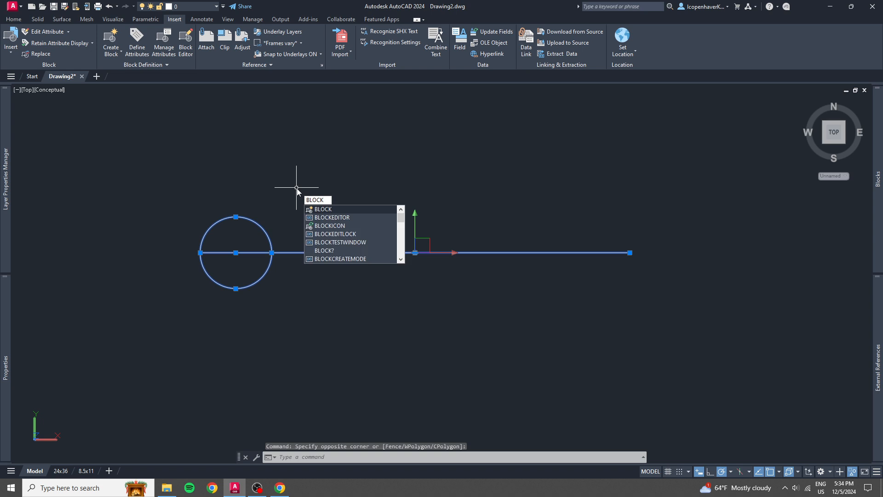
key("Return")
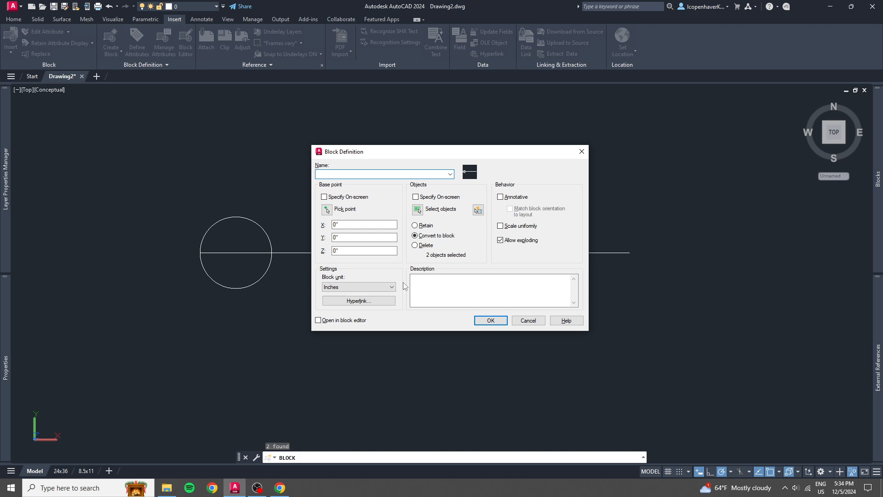
type("SAMPLE")
key("Caps_Lock")
type("RefLine")
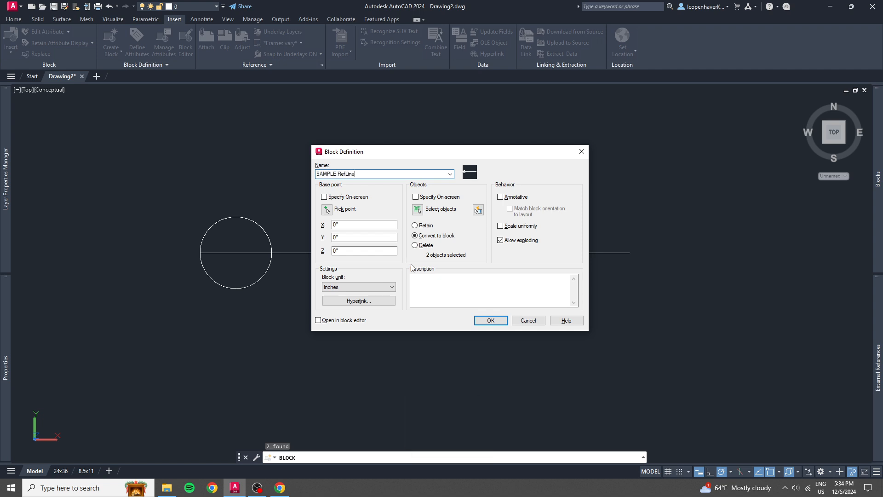
Set the block's base point at the line's left endpoint on the circle and create the block.
left_click(328, 210)
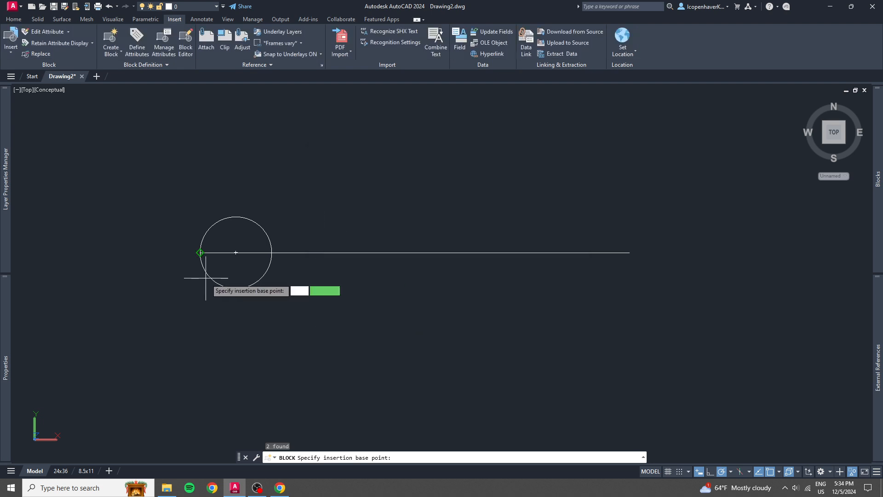
left_click(201, 252)
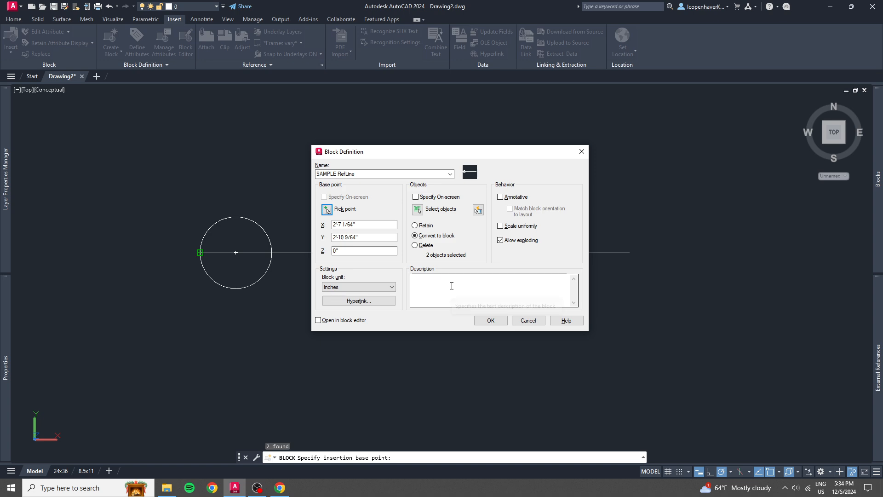
left_click(491, 319)
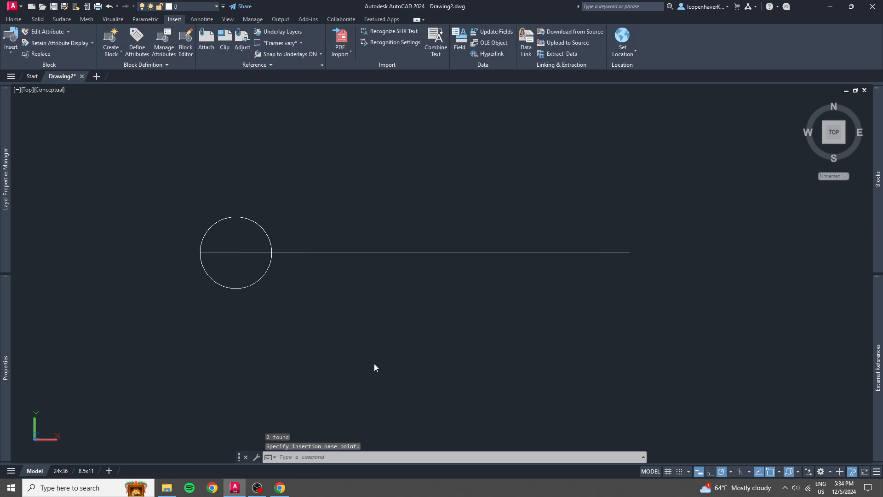
Open the SAMPLE RefLine block made from the circle and line for editing in the Block Editor.
left_click(373, 270)
left_click(365, 248)
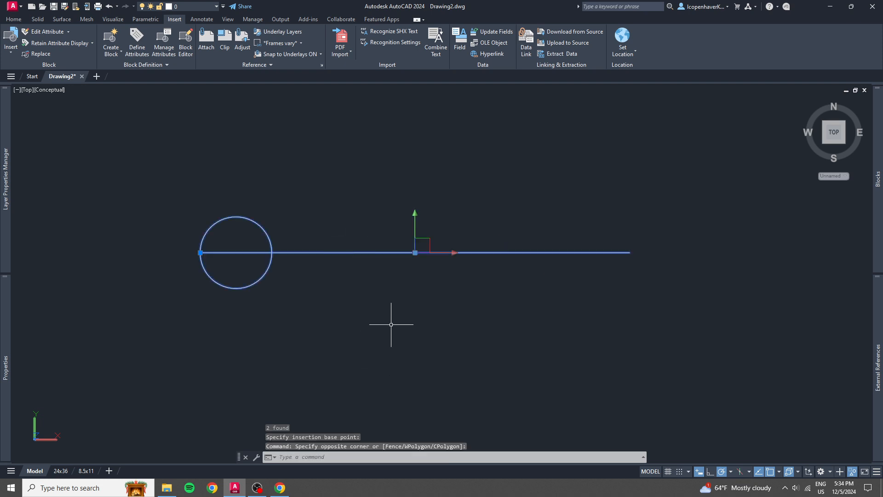
type("bedit")
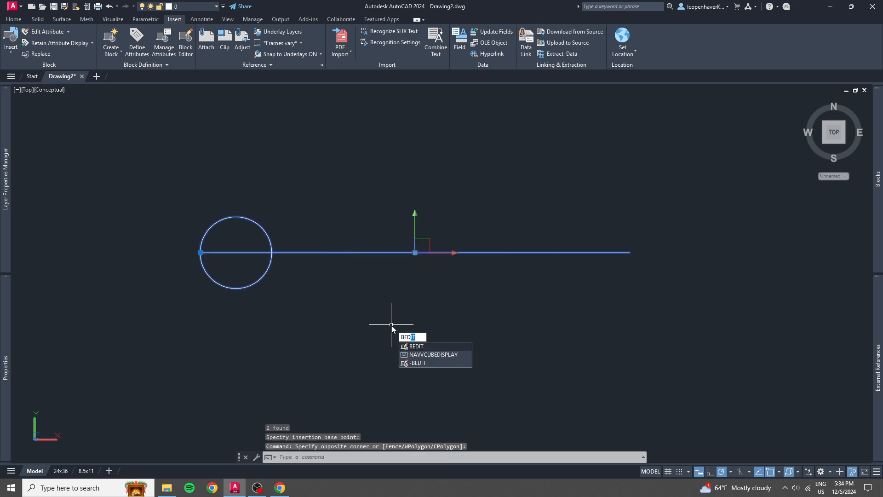
key("Return")
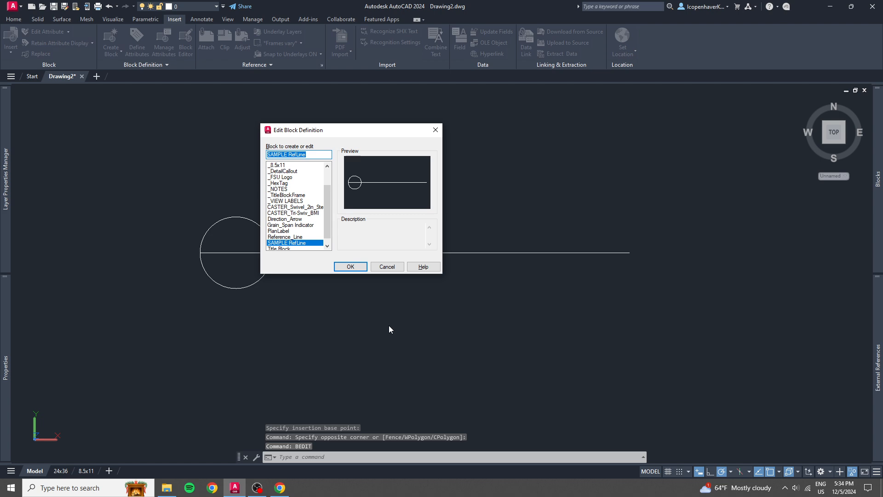
key("Return")
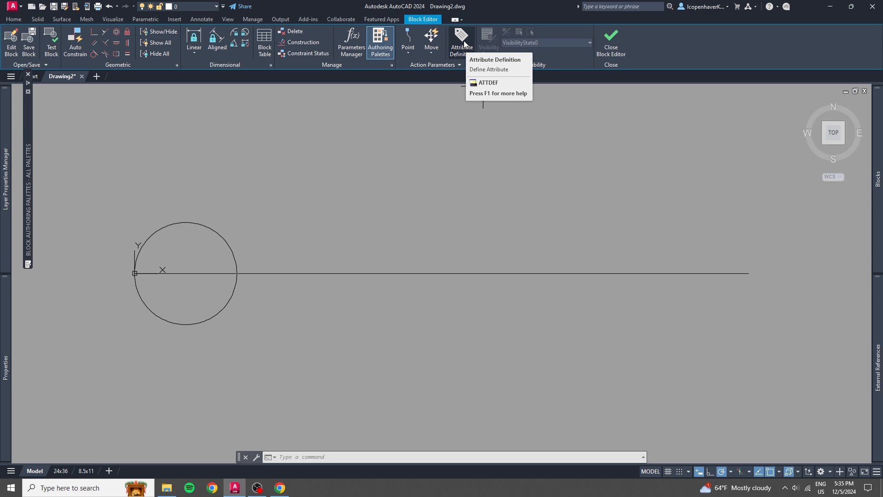
Start an attribute definition with tag DWG_NUM, prompt Drawing Number and default value x.
left_click(463, 44)
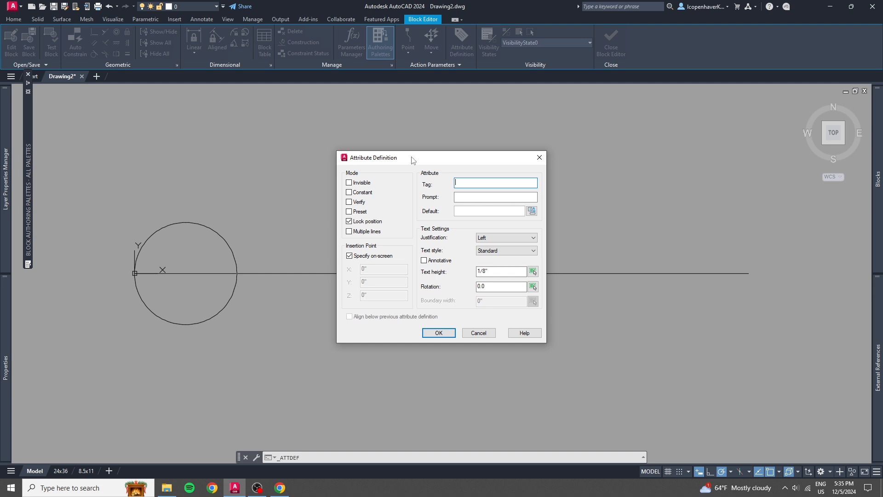
type("DWG ")
type("NUM")
type("Drawing Number")
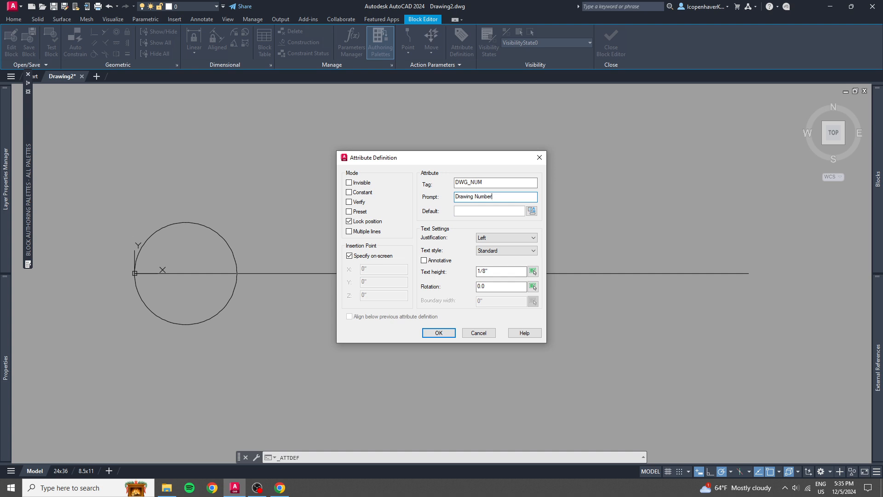
left_click(456, 211)
type("1")
key("BackSpace")
type("x")
Give the DWG_NUM attribute Bottom center justification and place it at the circle's center.
left_click(501, 239)
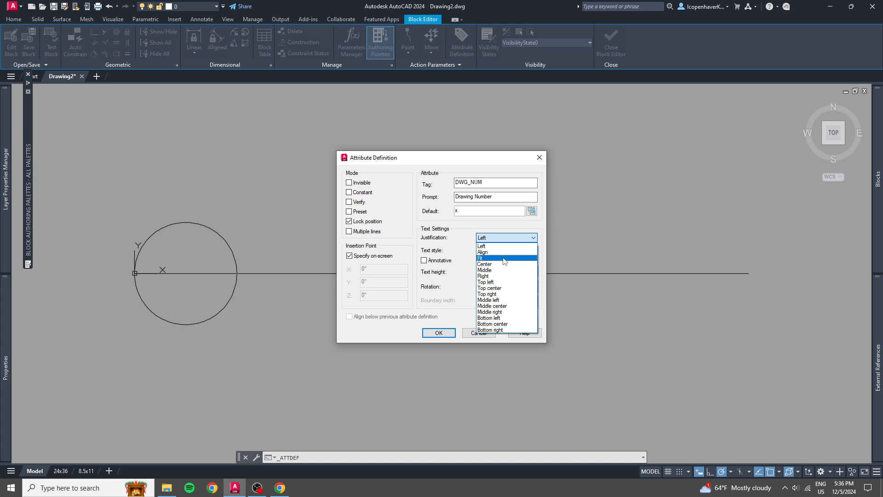
left_click(500, 324)
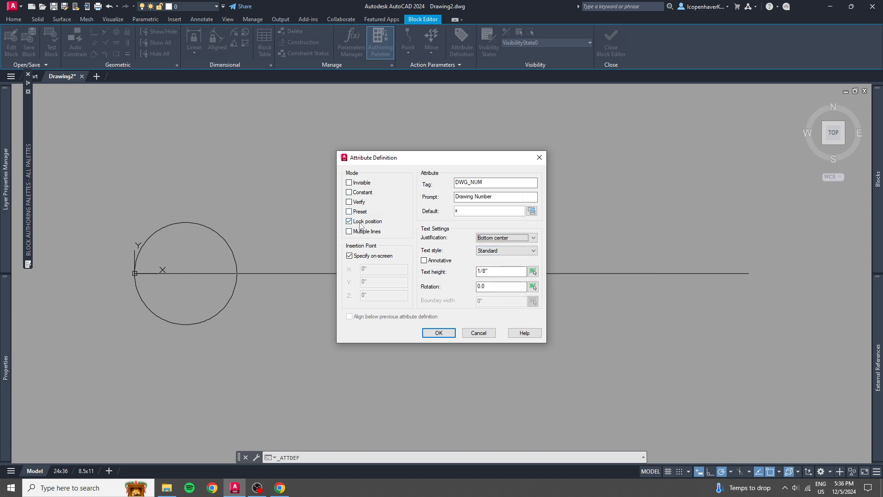
left_click(433, 337)
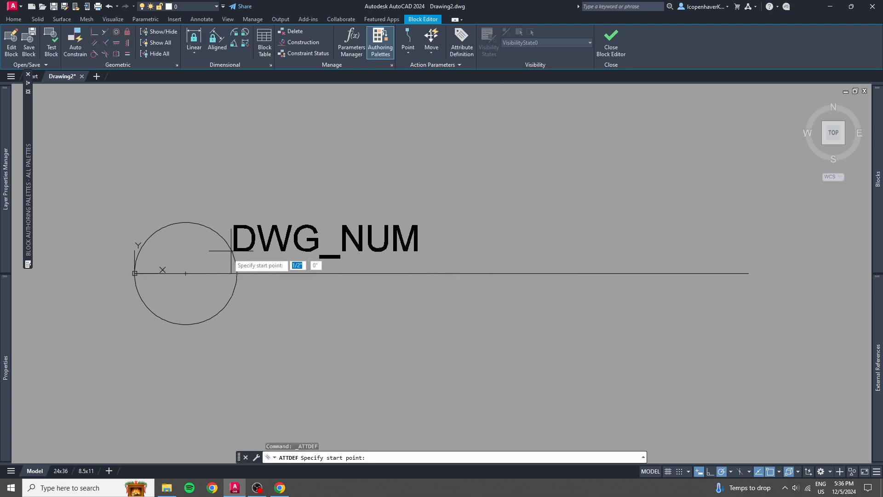
left_click(186, 273)
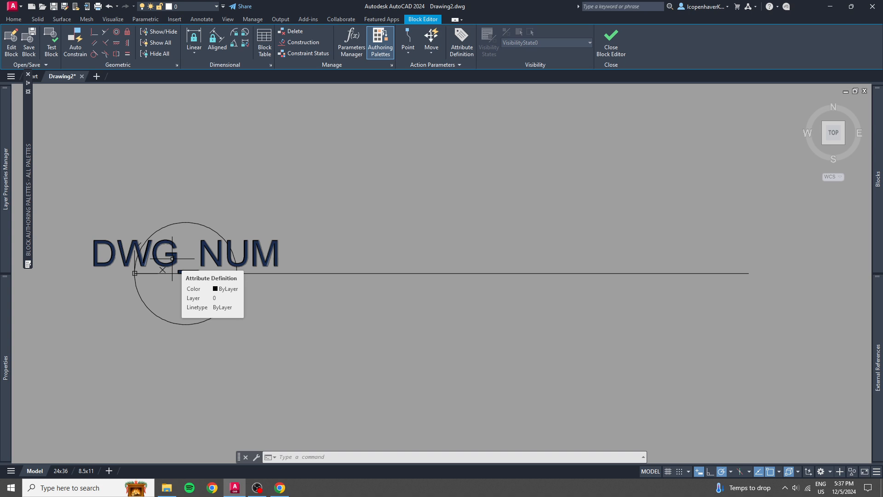
Move the DWG_NUM attribute straight up by 1/32" from the circle's center using its insertion grip.
scroll(172, 258, "up", 4)
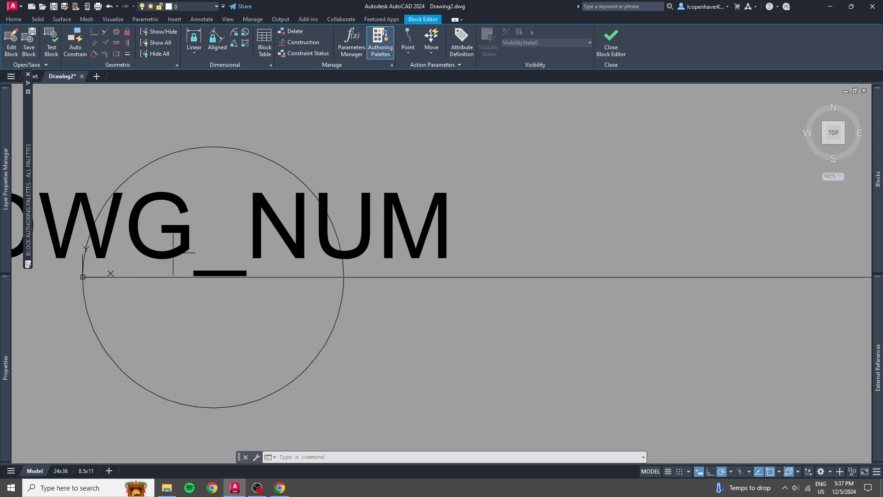
left_click(174, 252)
left_click(157, 260)
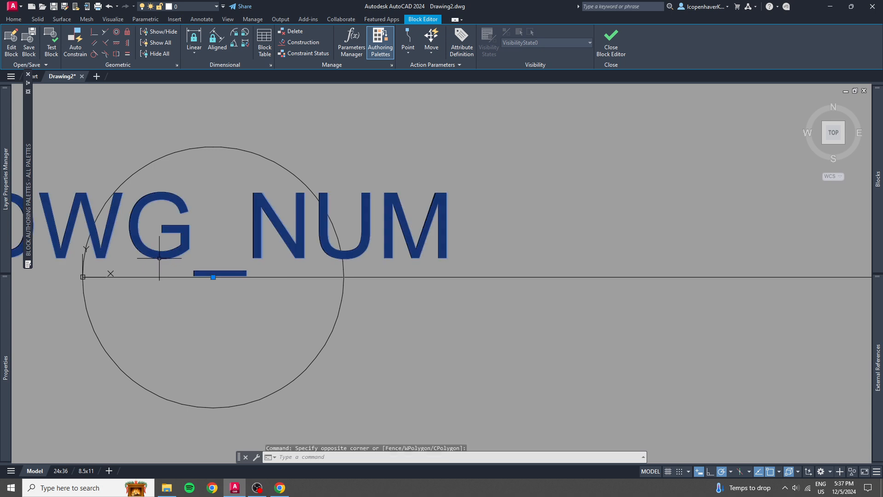
left_click(213, 276)
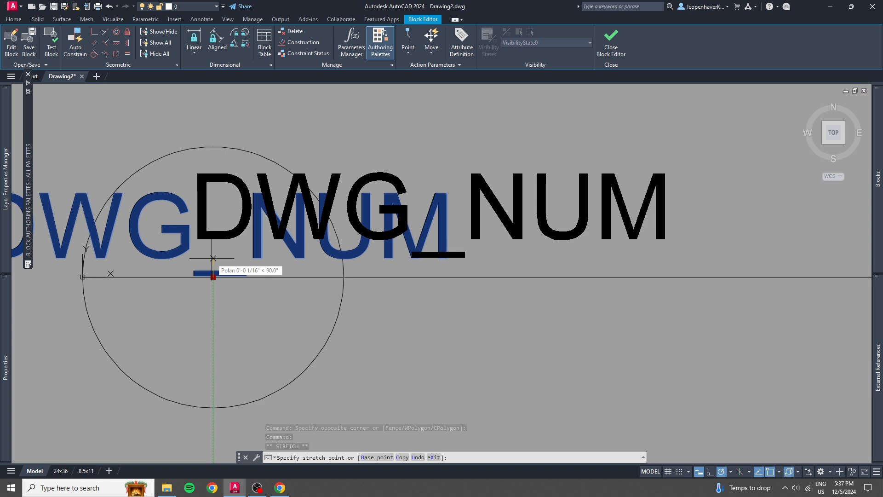
type("1/32")
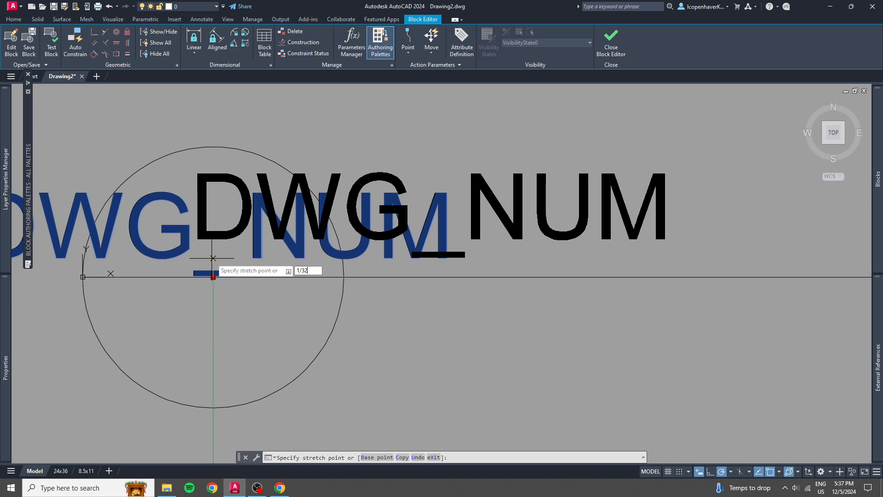
key("Return")
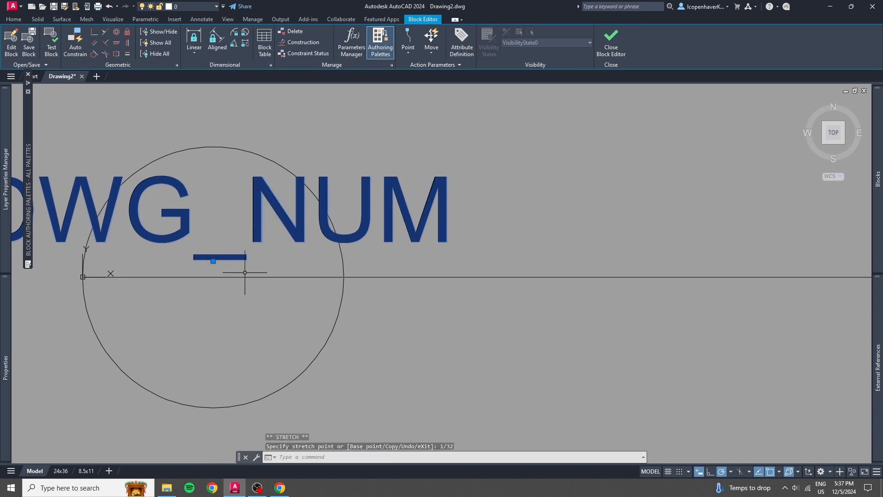
scroll(244, 273, "down", 2)
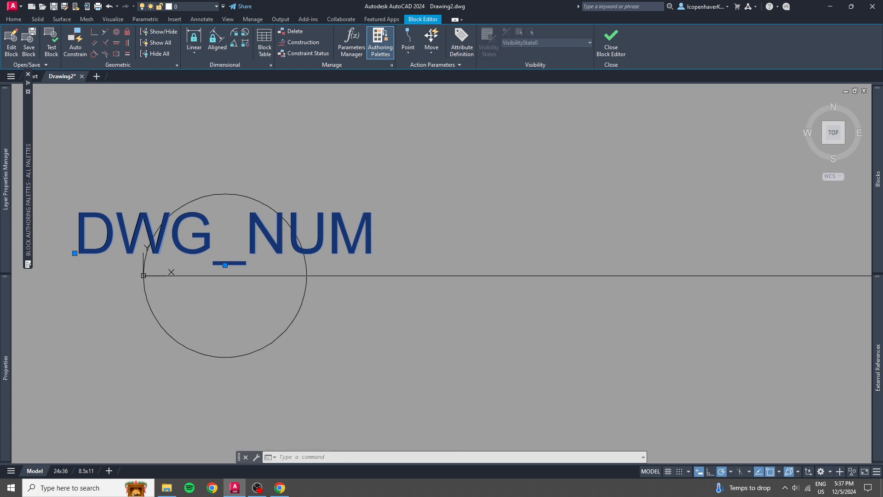
key("Escape")
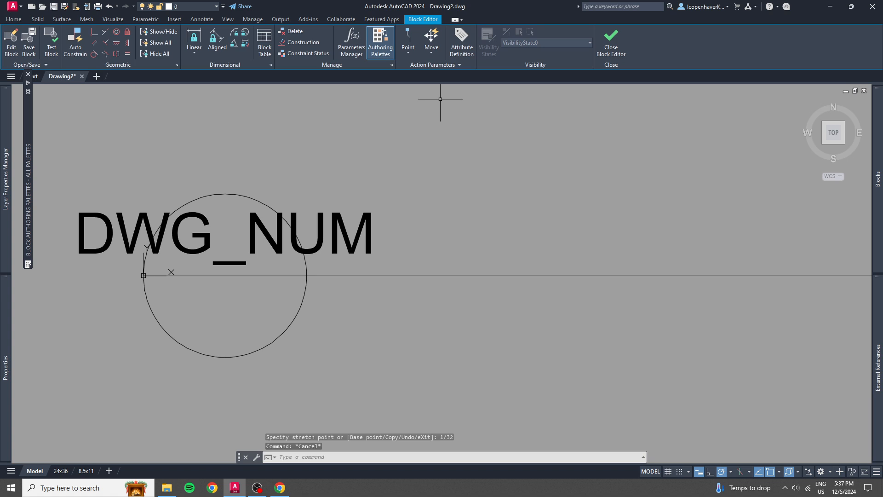
Start a second attribute definition with tag SHT_NUM and prompt Sheet Number.
left_click(461, 42)
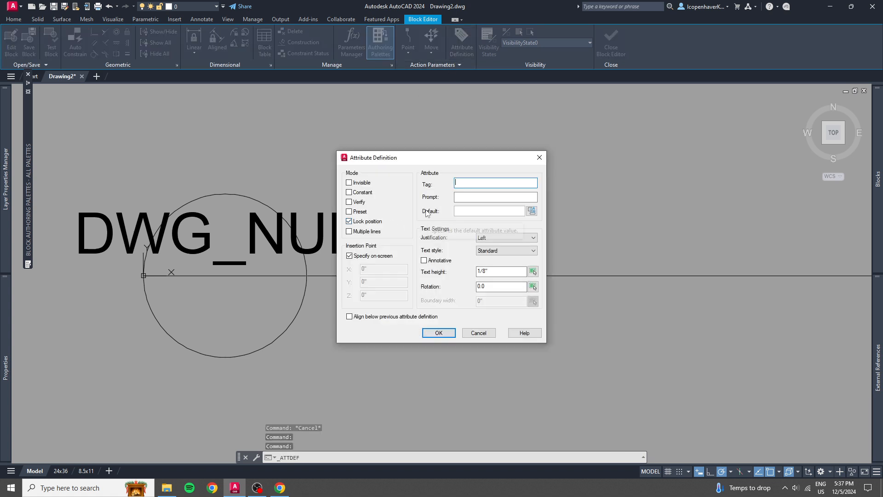
type("SH")
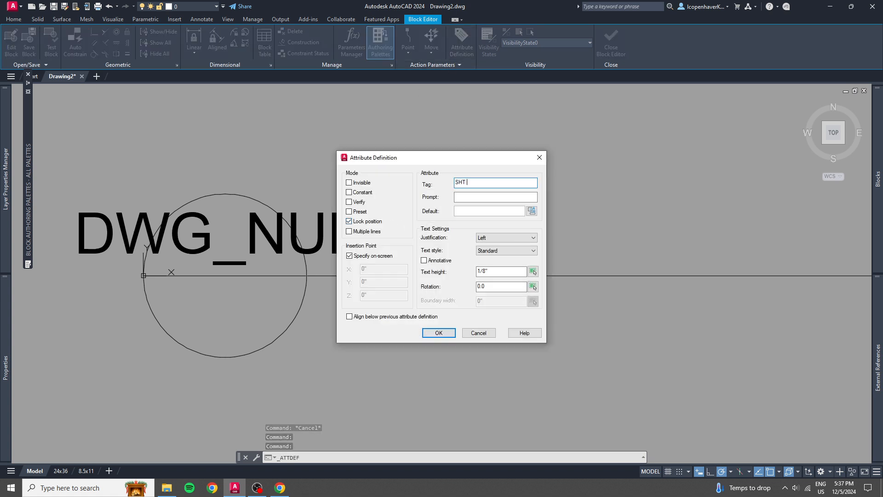
type("T_NUM")
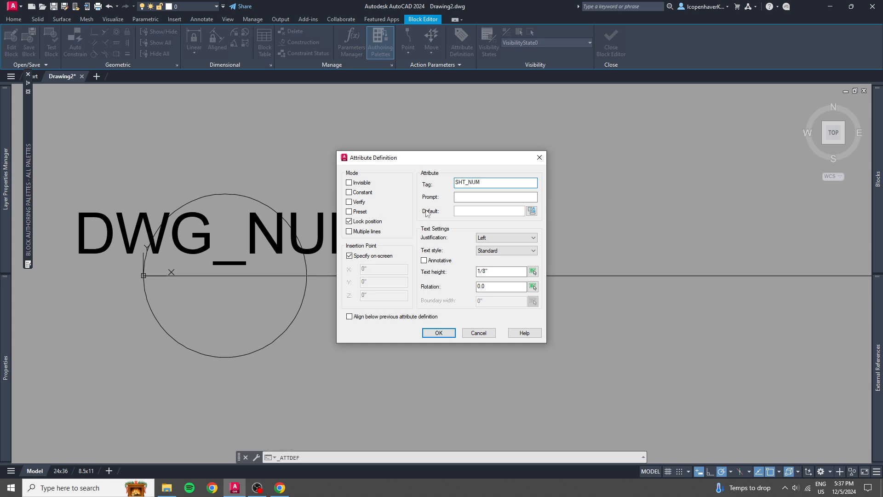
key("Tab")
type("Sheet Number")
key("Tab")
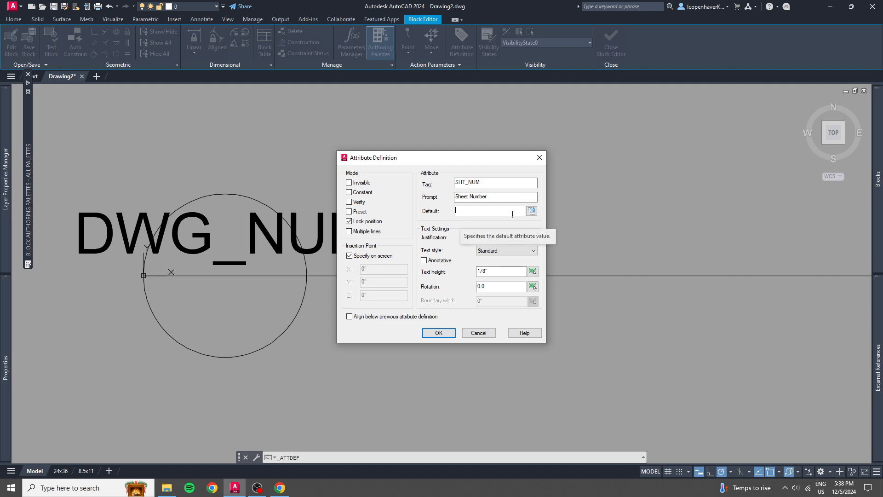
Examine the Date & Time and Document fields available for the sheet number attribute's default value.
left_click(532, 211)
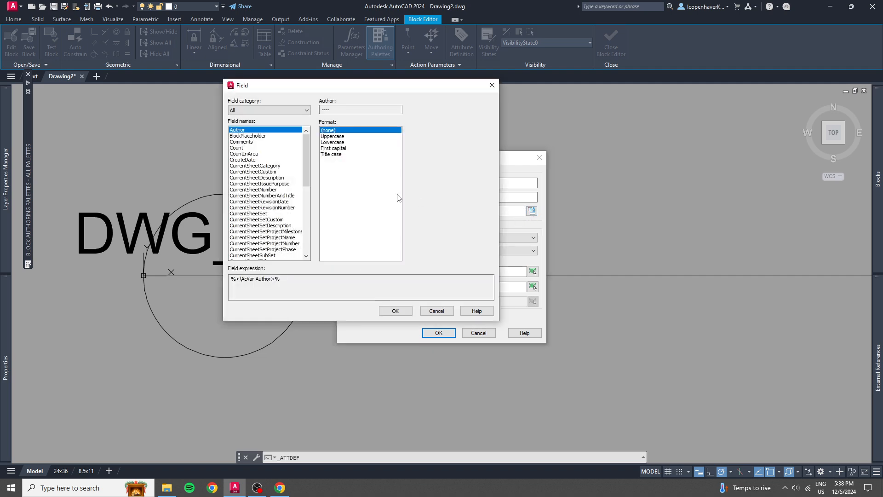
left_click(264, 111)
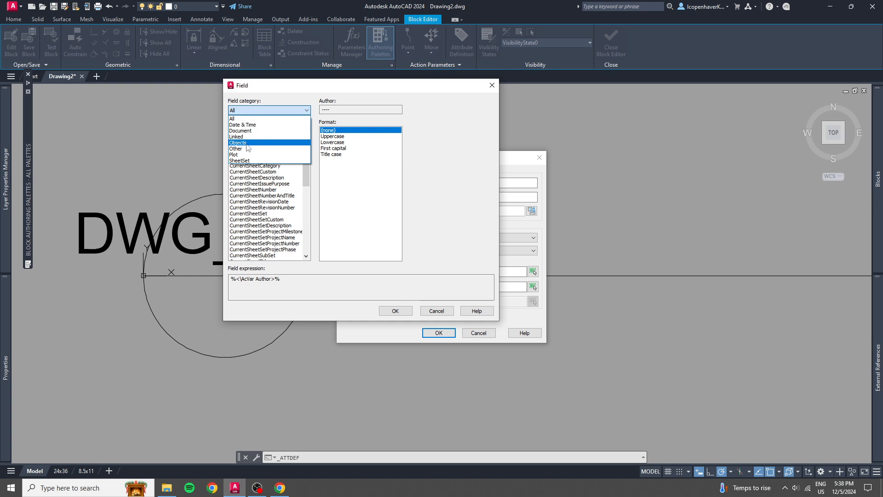
left_click(256, 125)
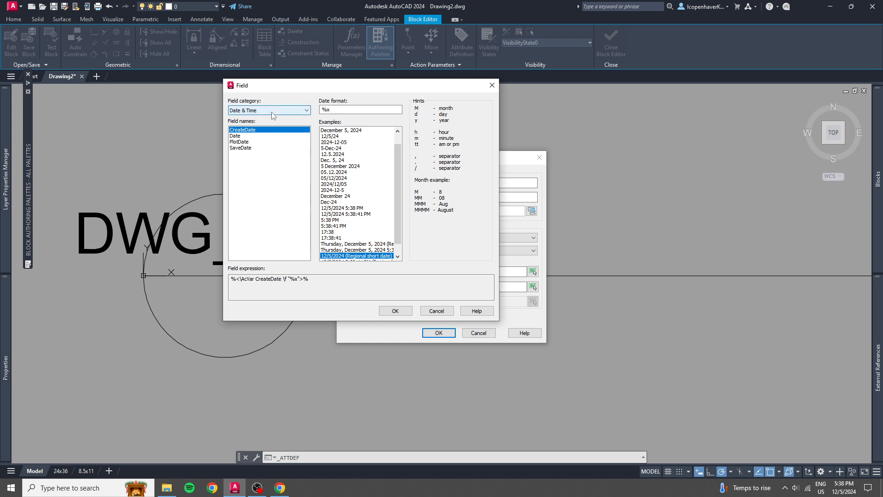
scroll(350, 221, "down", 1)
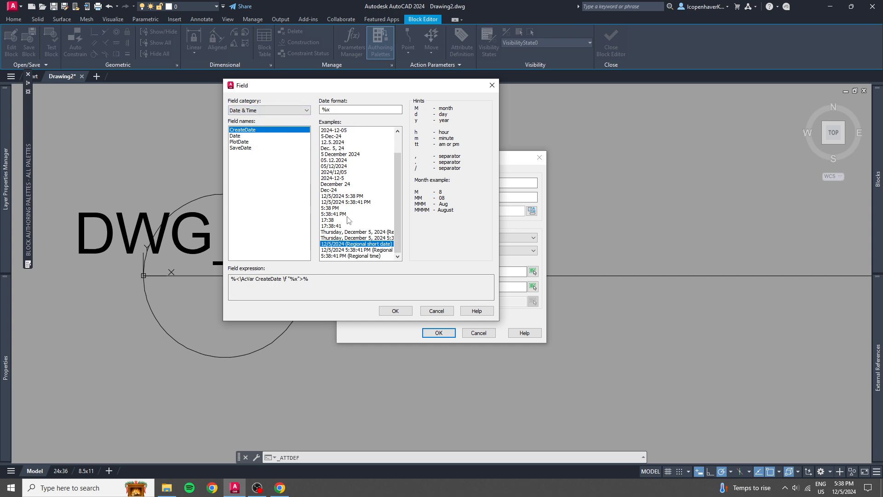
scroll(349, 221, "up", 2)
left_click(267, 110)
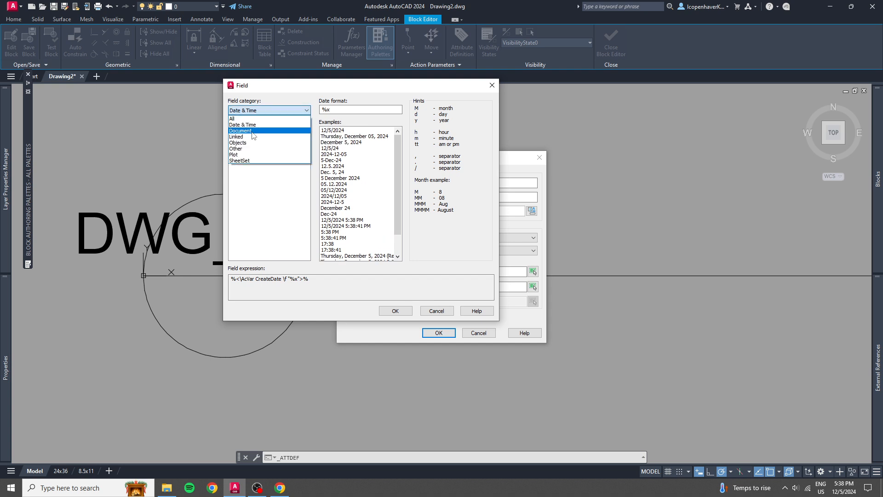
left_click(266, 131)
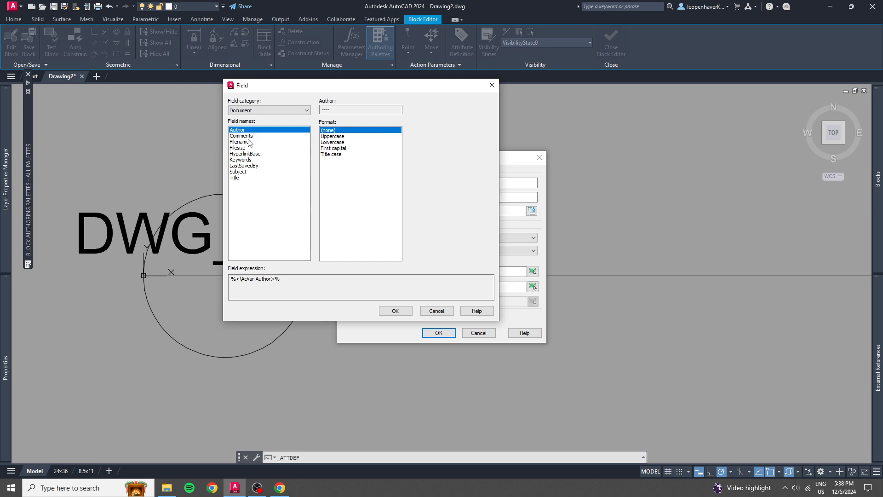
left_click(284, 111)
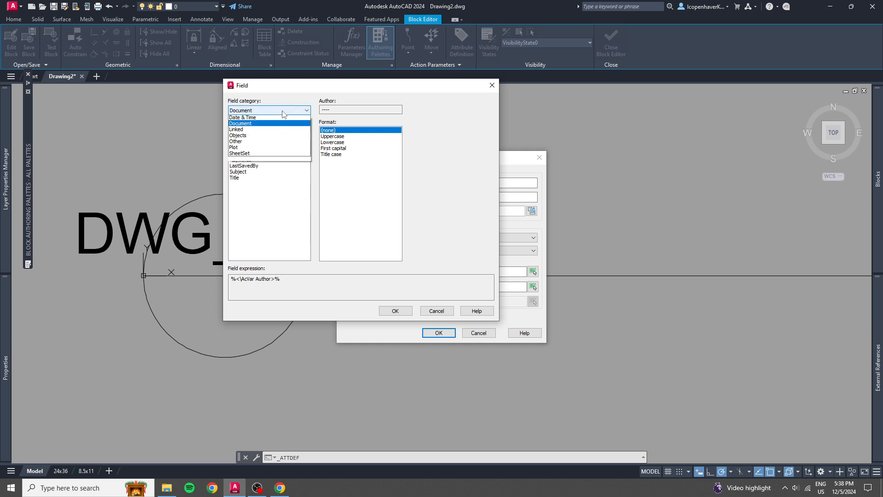
left_click(282, 112)
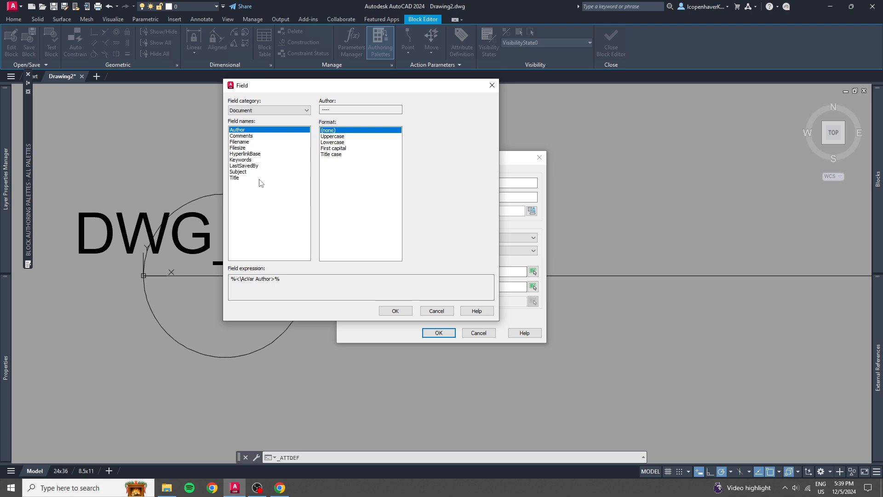
Examine the Linked, Objects, Other, Plot and SheetSet field categories for the sheet number attribute's default value.
left_click(272, 111)
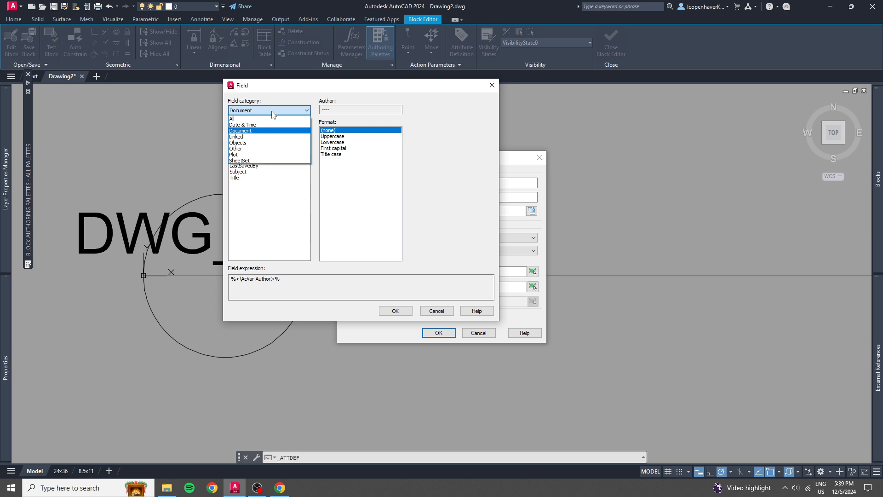
left_click(256, 137)
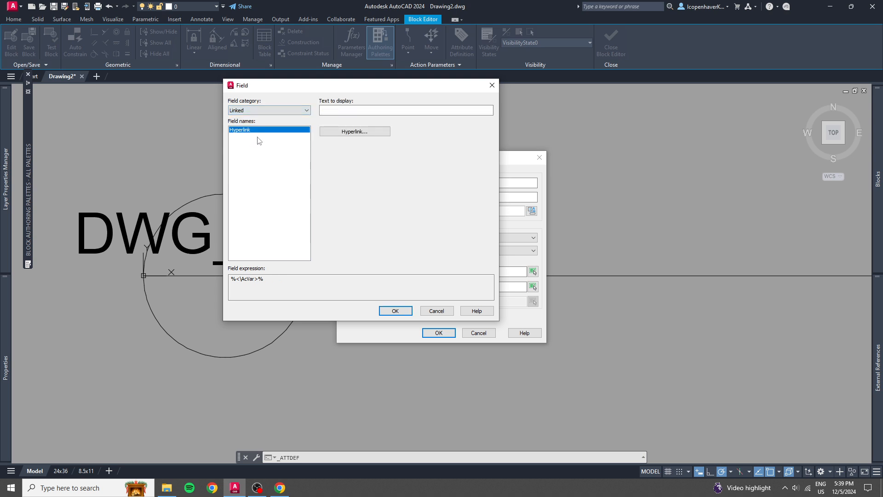
left_click(278, 110)
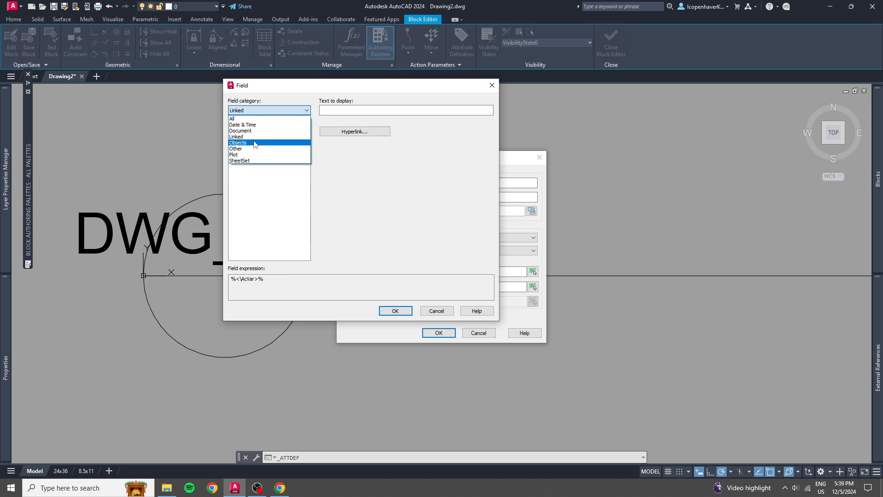
left_click(260, 143)
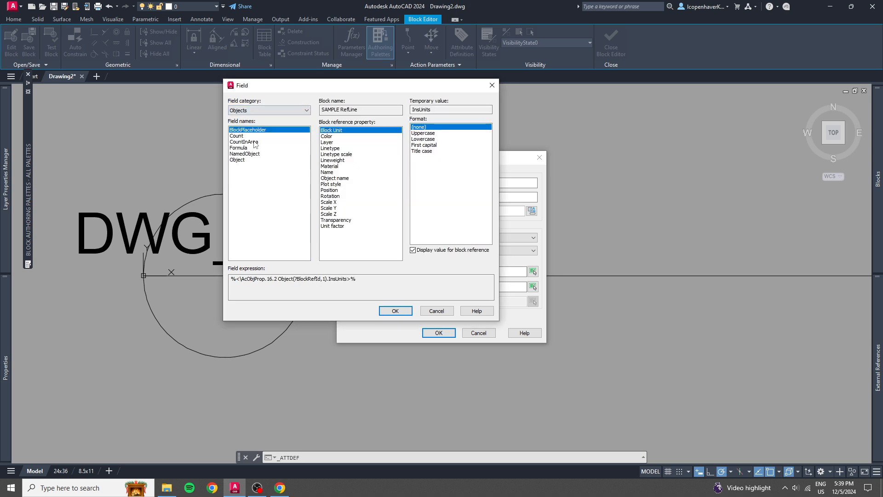
left_click(268, 112)
left_click(257, 149)
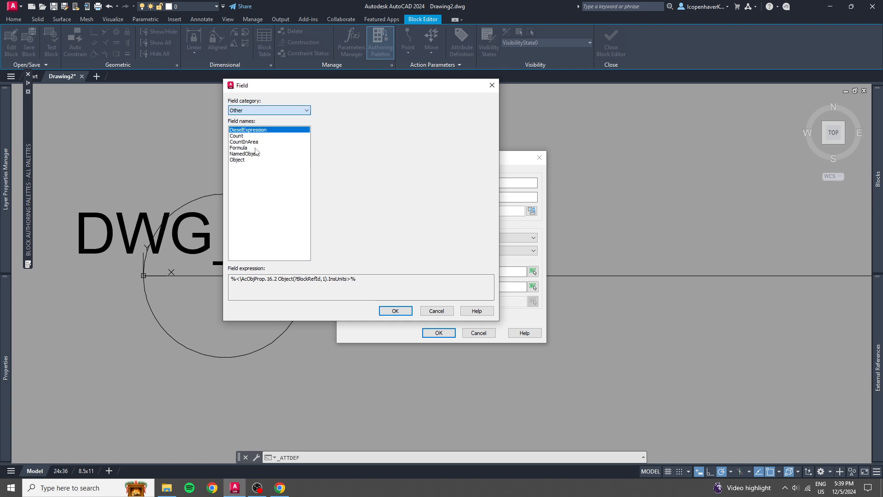
left_click(263, 113)
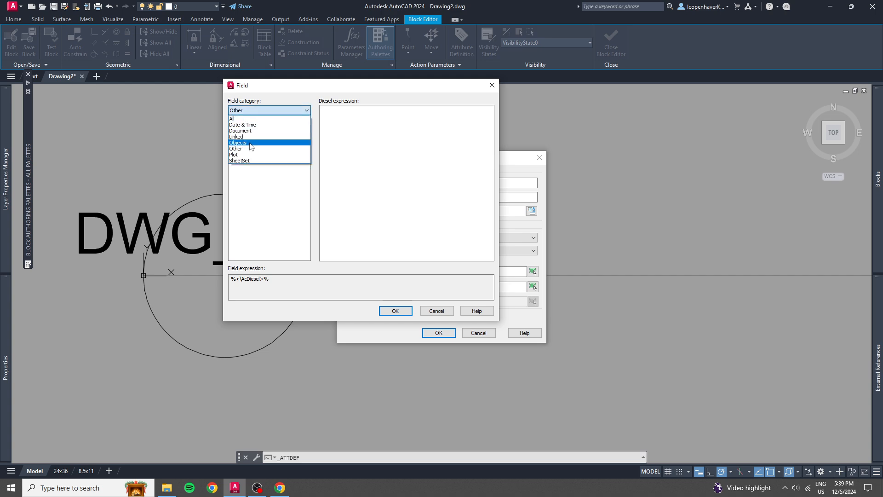
left_click(248, 156)
left_click(267, 110)
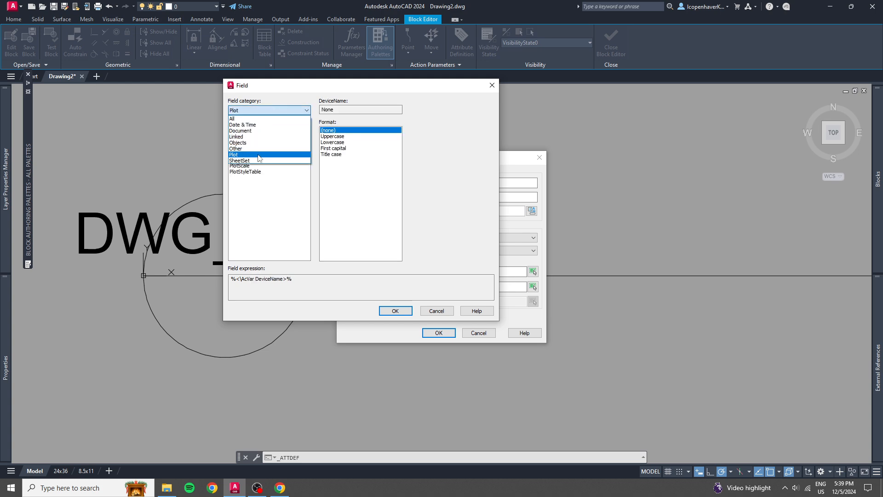
left_click(256, 161)
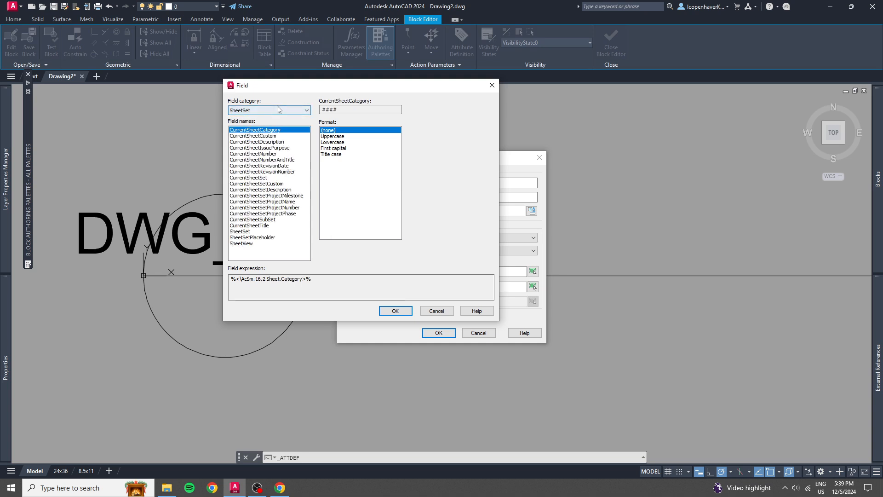
Set the SHT_NUM attribute's default value to a SystemVariable field using ctab from the Other category.
left_click(277, 111)
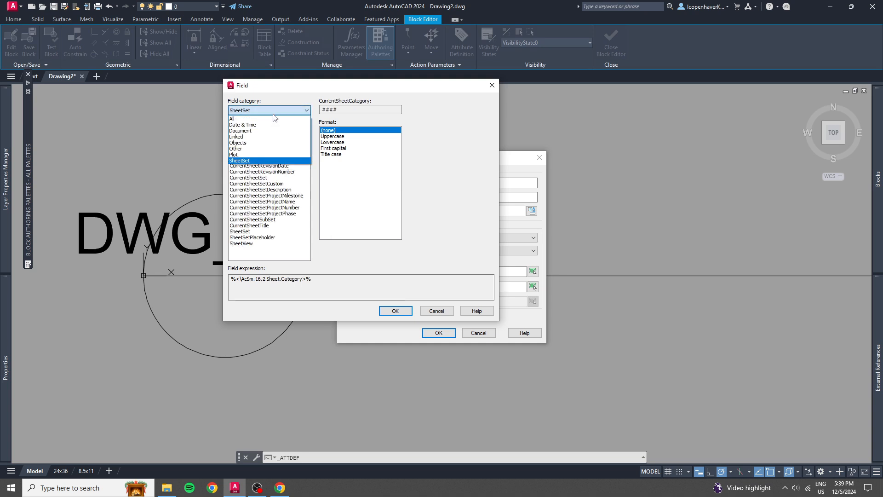
left_click(249, 149)
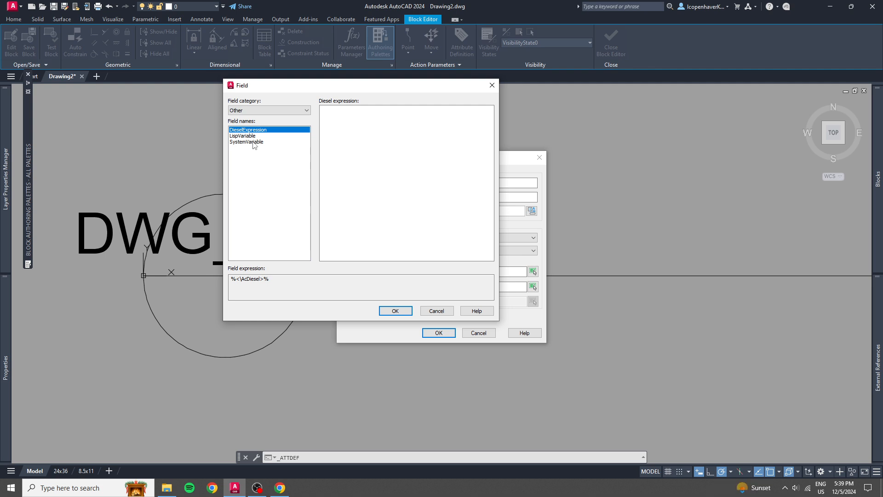
left_click(252, 143)
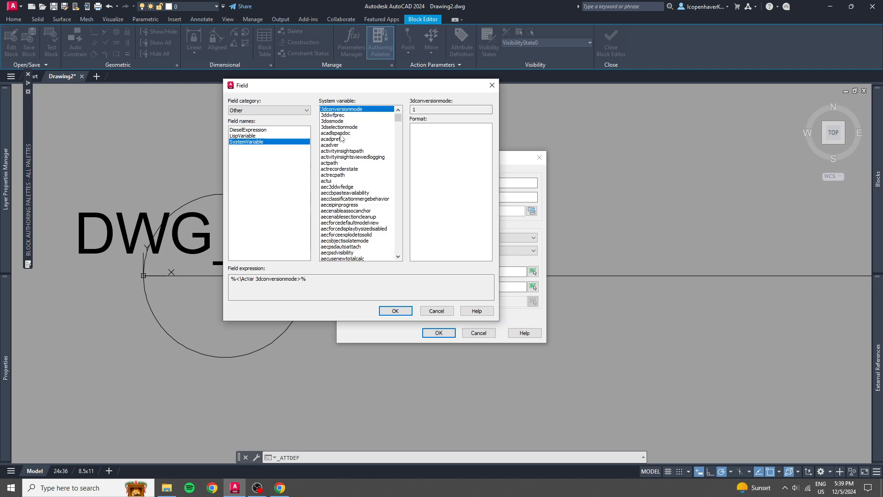
scroll(341, 138, "down", 4)
scroll(341, 138, "down", 16)
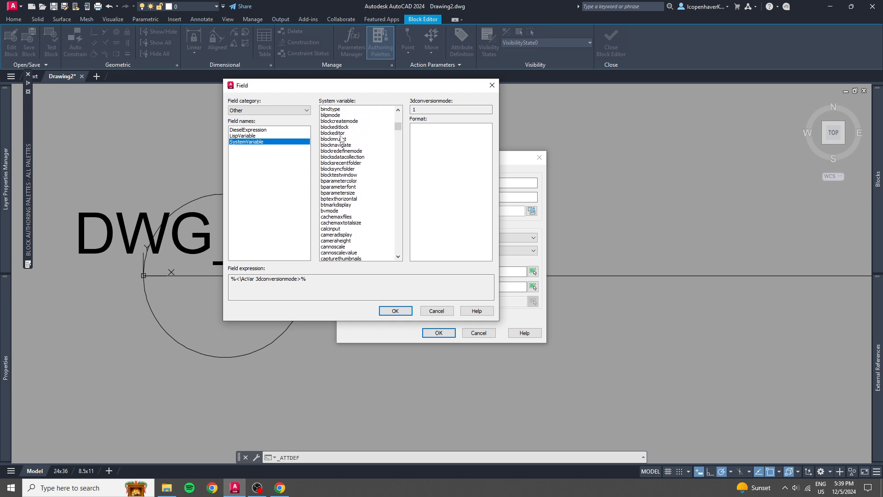
scroll(340, 136, "up", 1)
left_click(341, 138)
key("c")
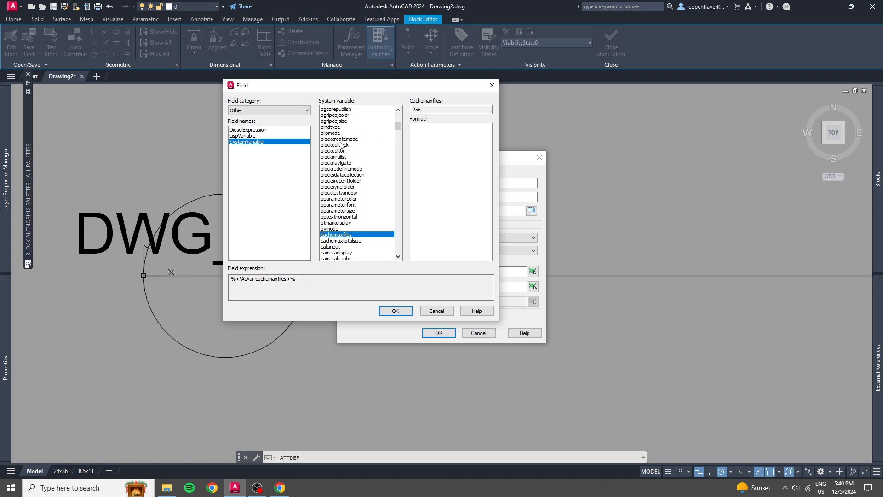
key("t")
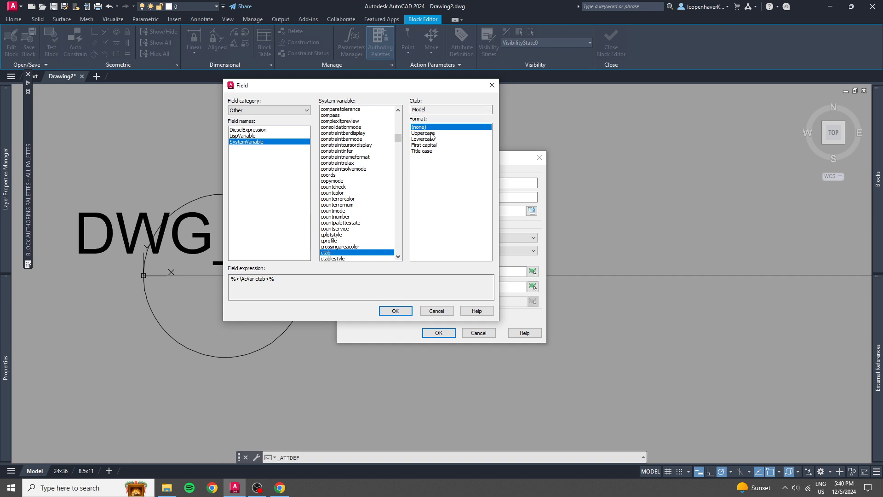
left_click(395, 311)
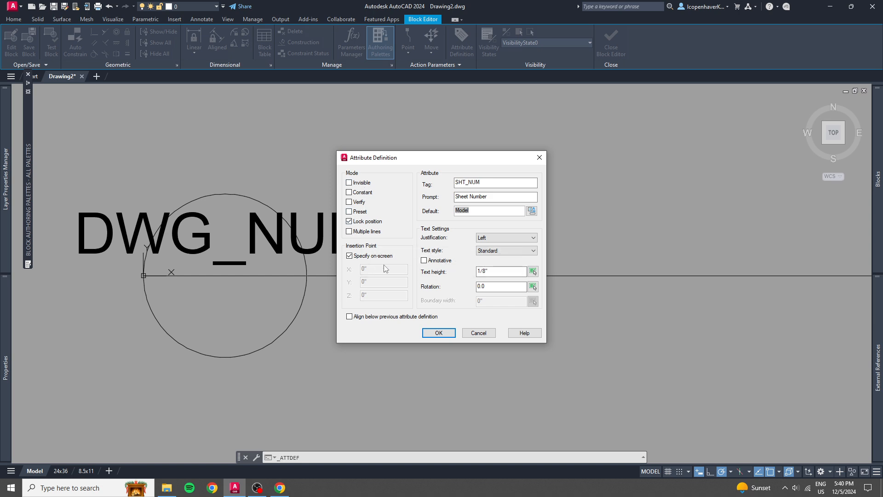
Give the SHT_NUM attribute Top center justification and place it at the circle's center.
left_click(495, 239)
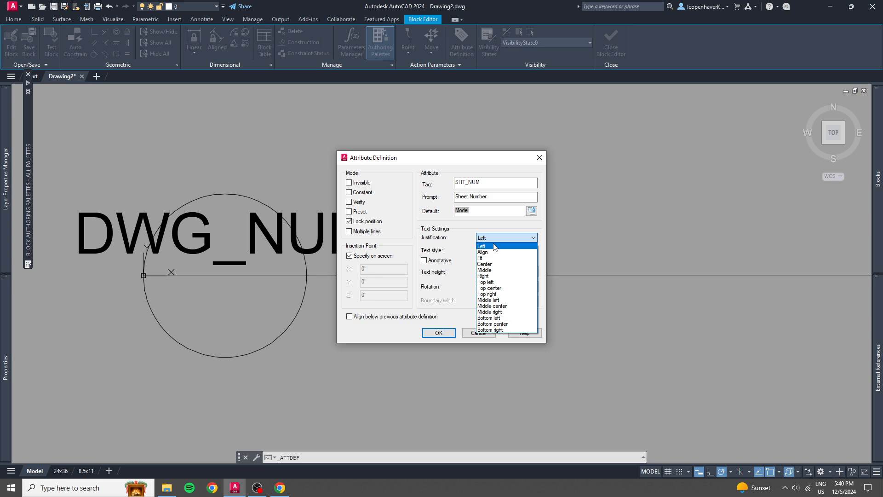
left_click(494, 289)
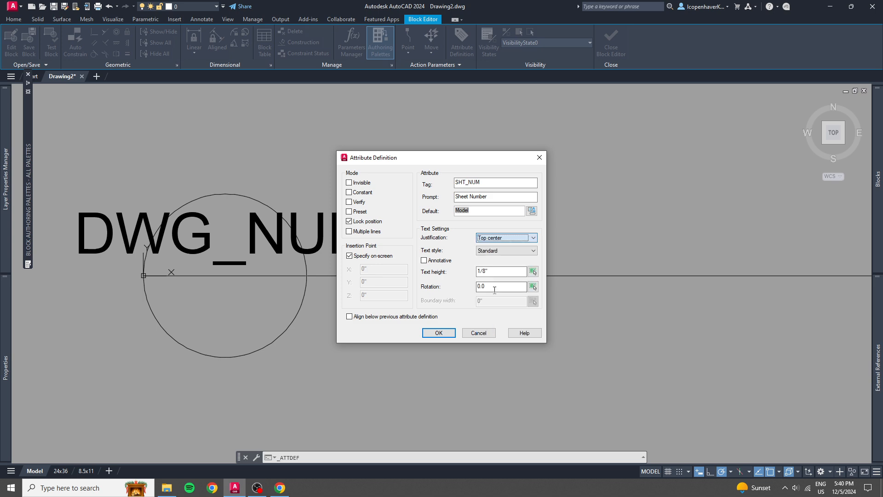
left_click(439, 333)
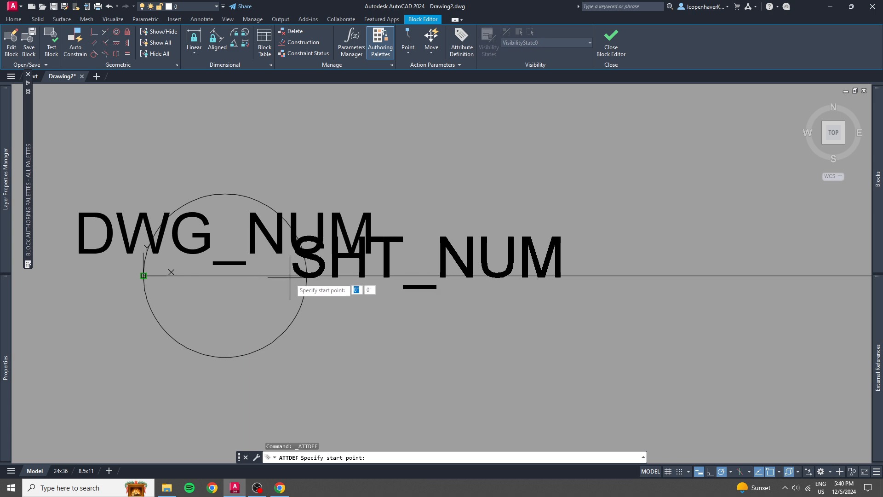
left_click(87, 316)
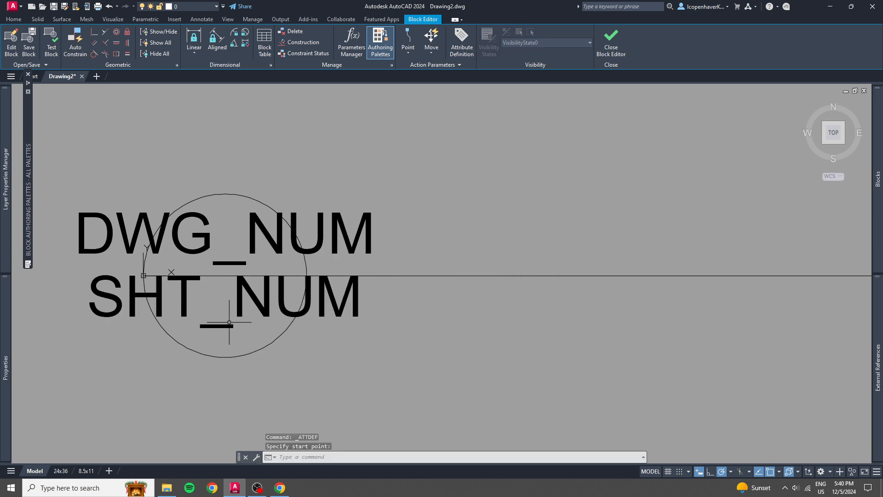
Move the SHT_NUM attribute straight down by 1/32" from the circle's center using its insertion grip.
left_click(250, 374)
left_click(215, 312)
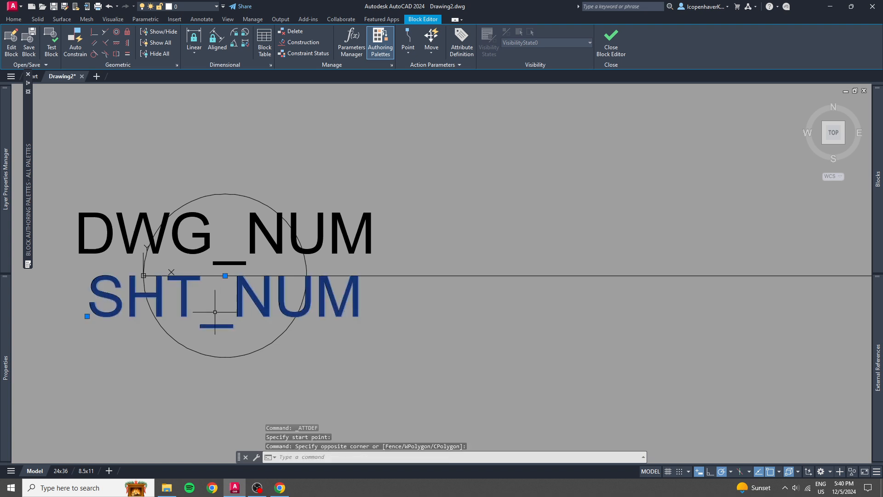
left_click(225, 275)
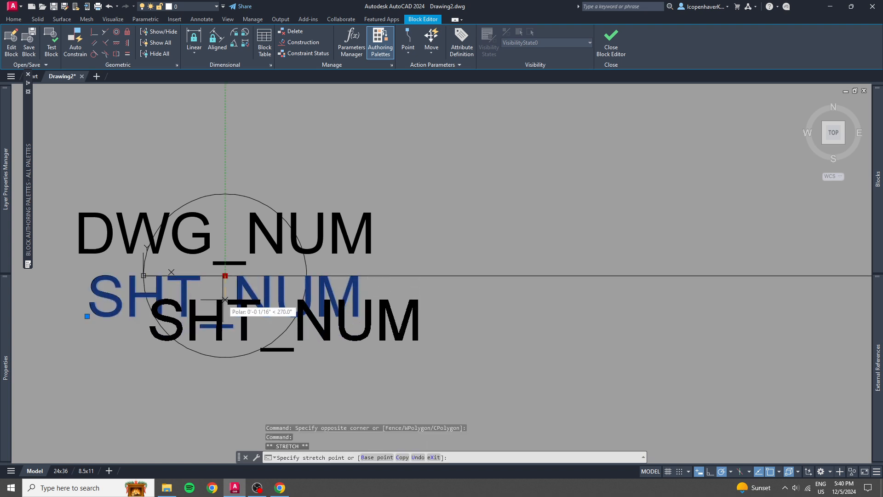
type("1/32")
key("Return")
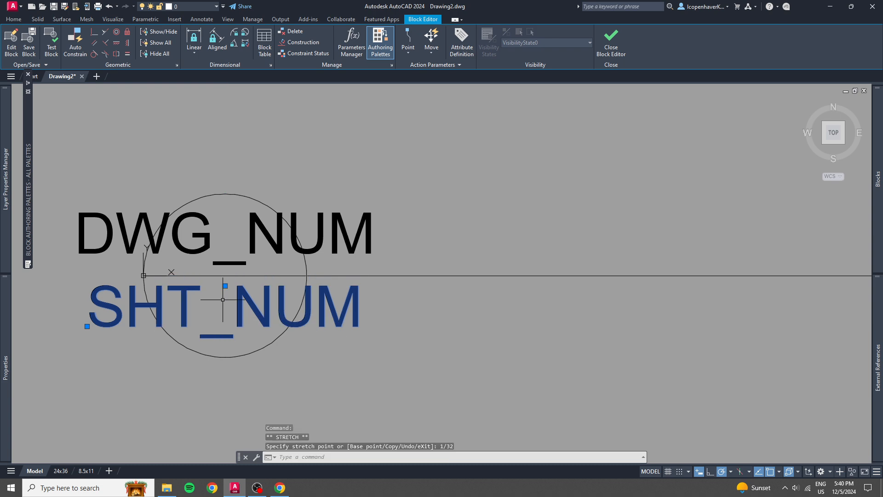
key("Escape")
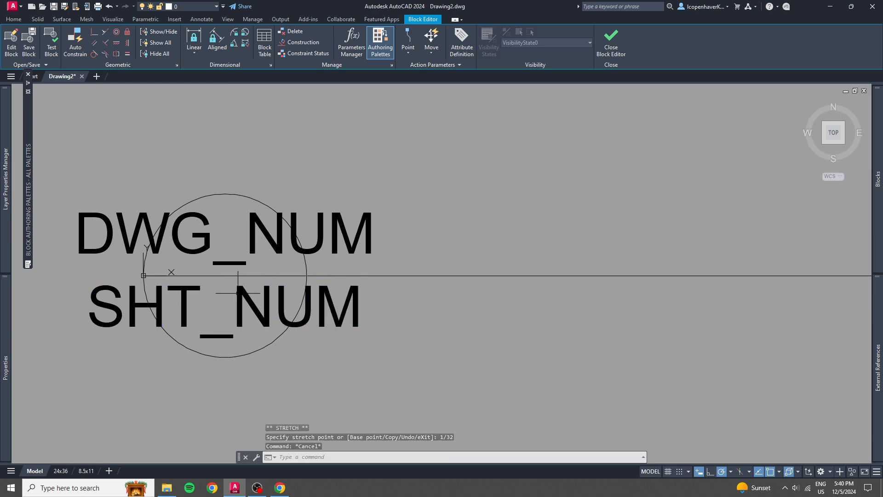
Open the SAMPLE RefLine block in a test window and examine how its attributes fit inside the circle.
scroll(358, 270, "down", 2)
middle_click_drag(366, 269, 341, 275)
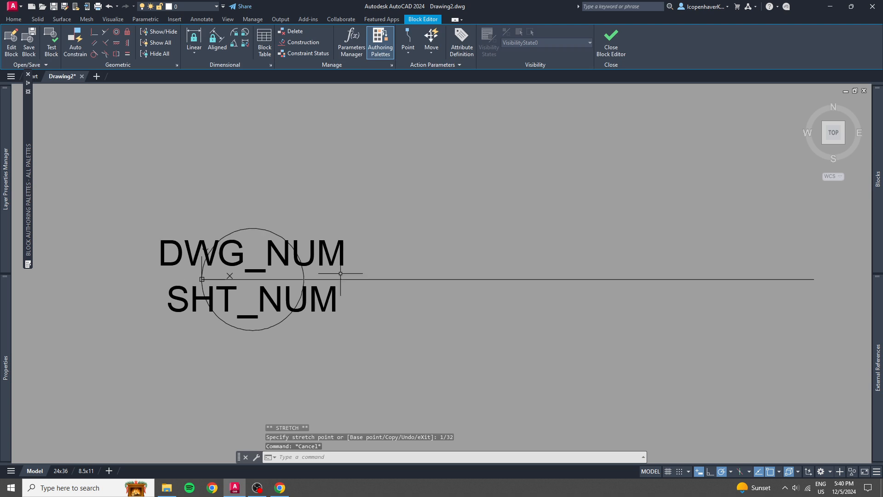
left_click(52, 39)
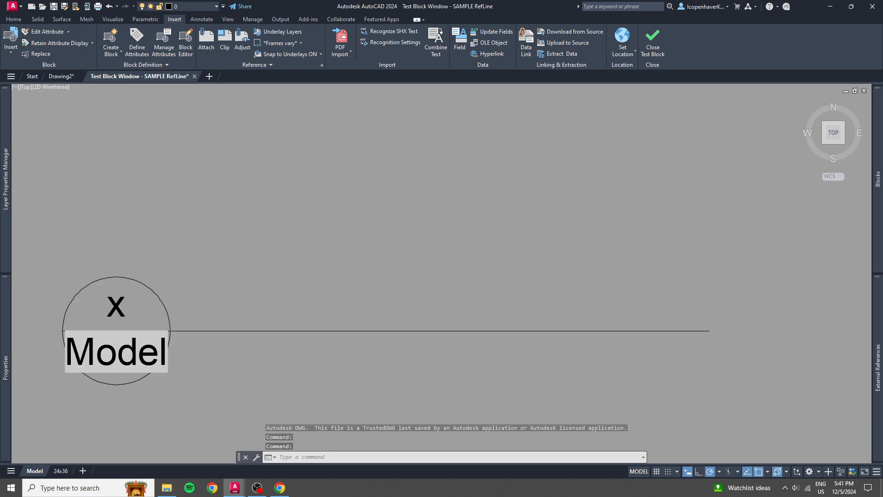
scroll(343, 302, "down", 2)
scroll(246, 315, "up", 2)
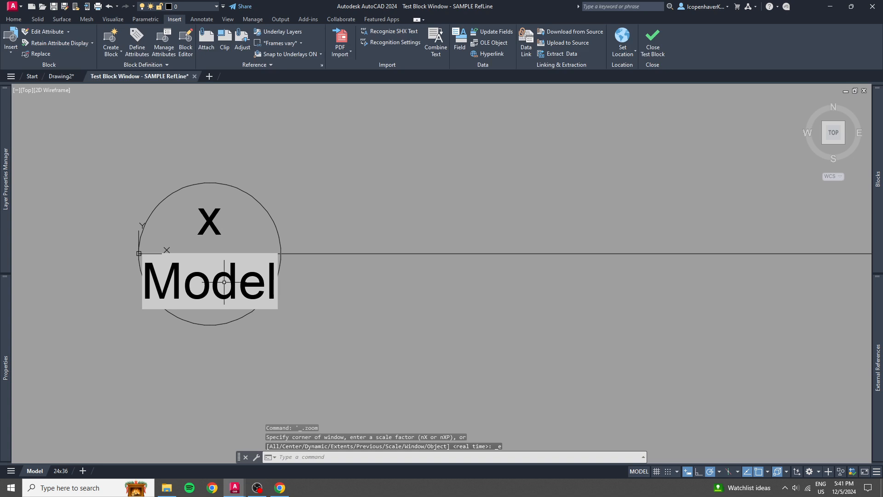
left_click(304, 298)
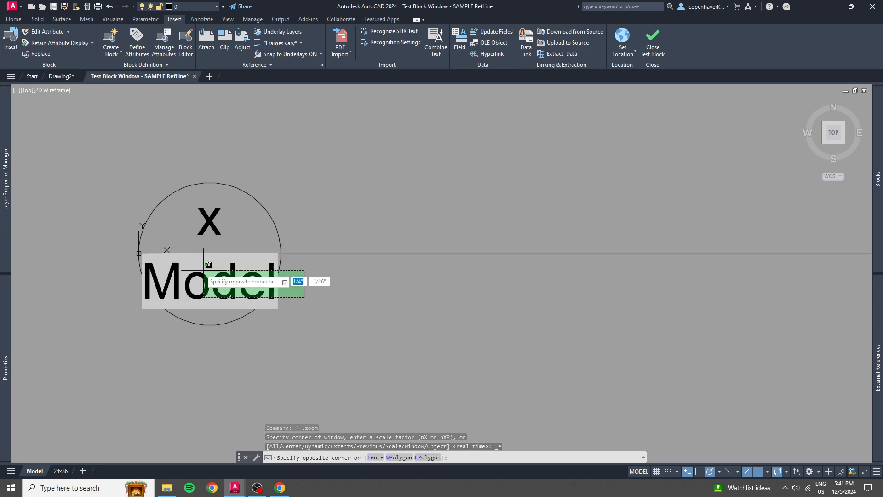
left_click(204, 270)
scroll(220, 302, "down", 1)
scroll(220, 303, "down", 2)
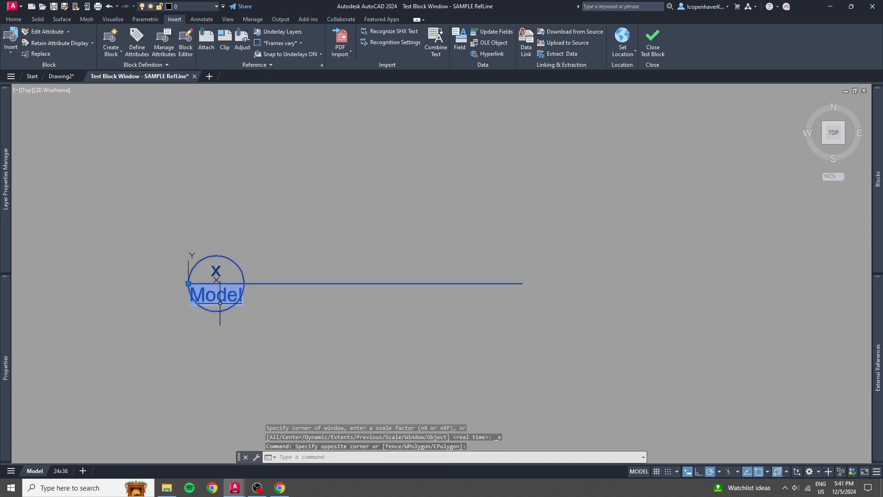
scroll(219, 303, "up", 2)
middle_click_drag(367, 299, 390, 295)
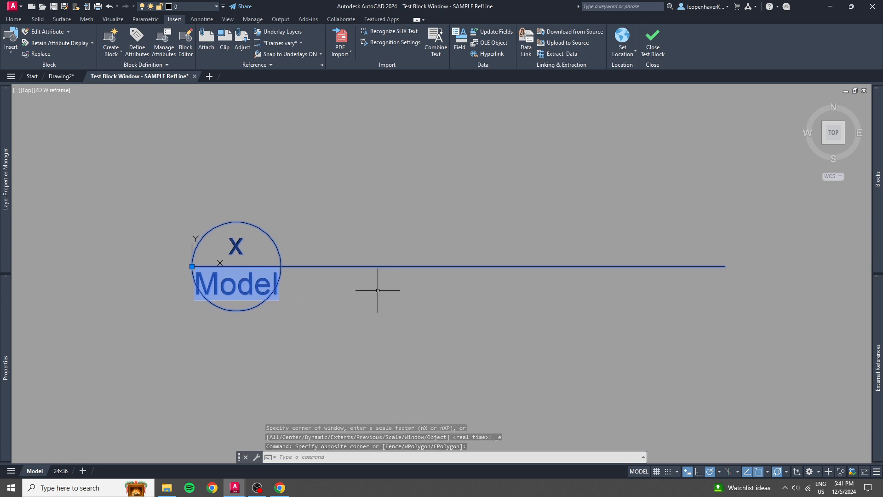
key("Escape")
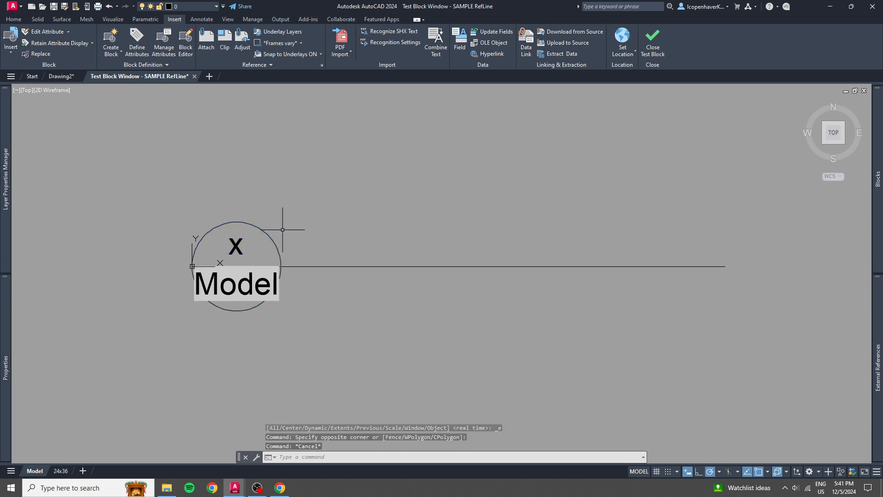
Try a drawing number value of 1 in the test block, keep the sheet number field, and close the test window.
double_click(237, 245)
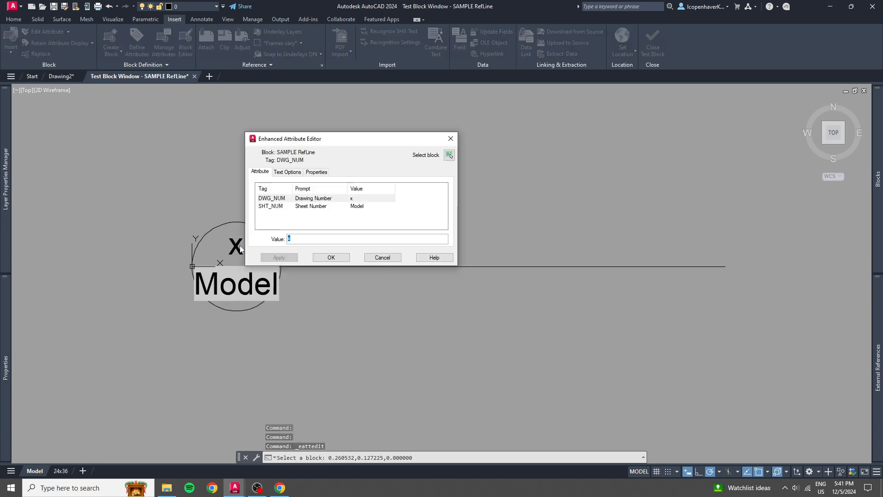
type("1")
key("Return")
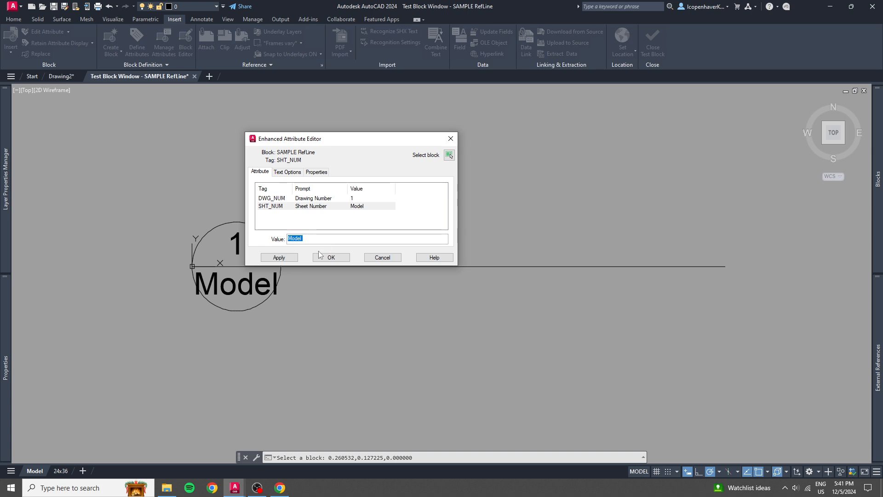
left_click(331, 257)
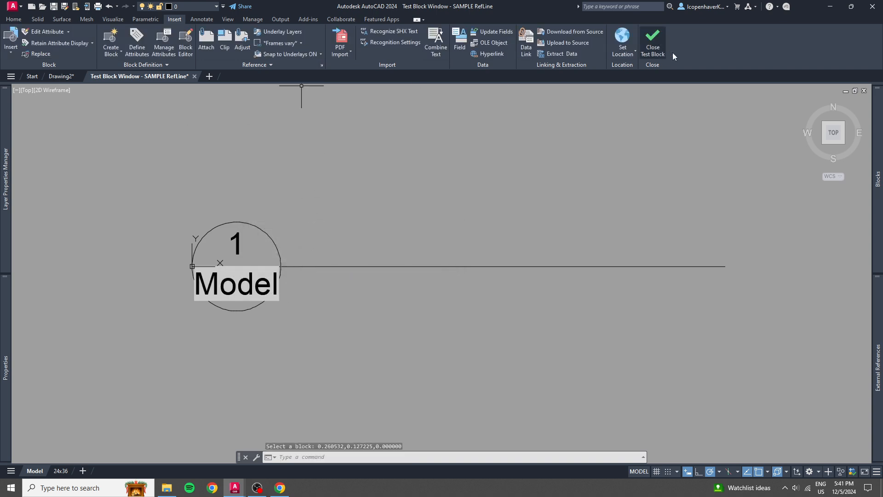
left_click(658, 46)
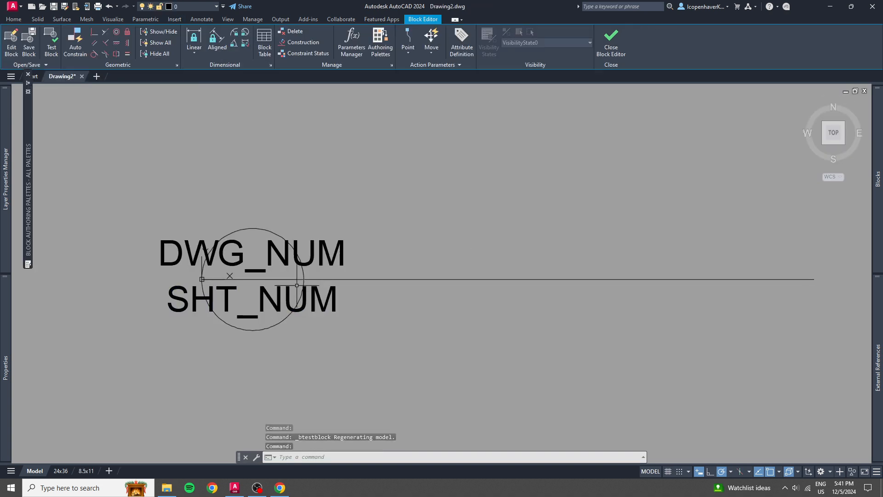
Save the SAMPLE RefLine block definition with its two attributes.
scroll(297, 286, "down", 2)
scroll(299, 303, "up", 1)
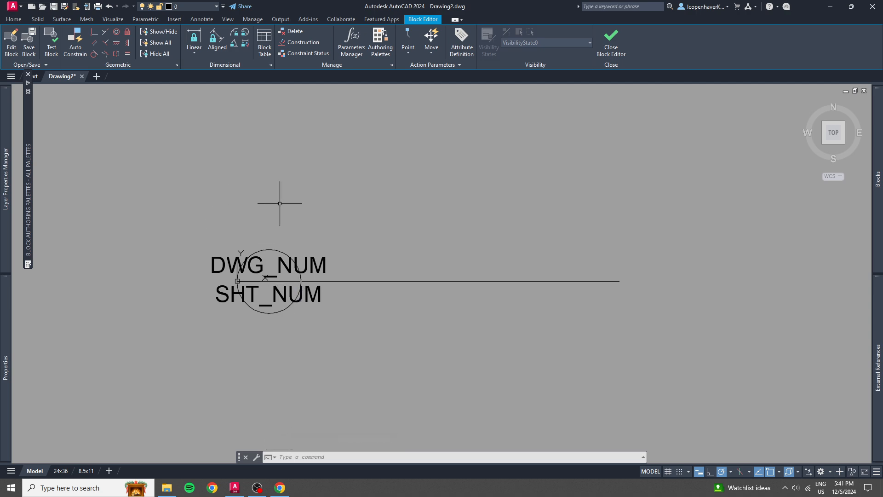
left_click(28, 41)
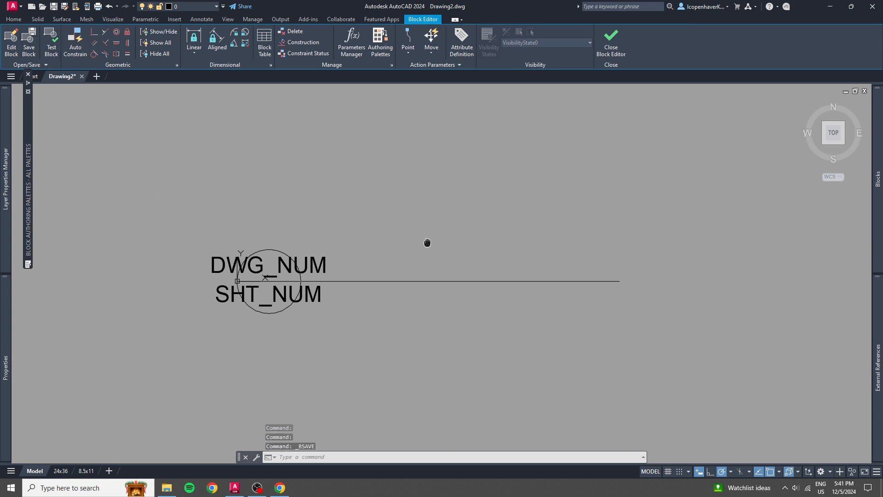
middle_click_drag(416, 239, 405, 217)
mouse_move(26, 102)
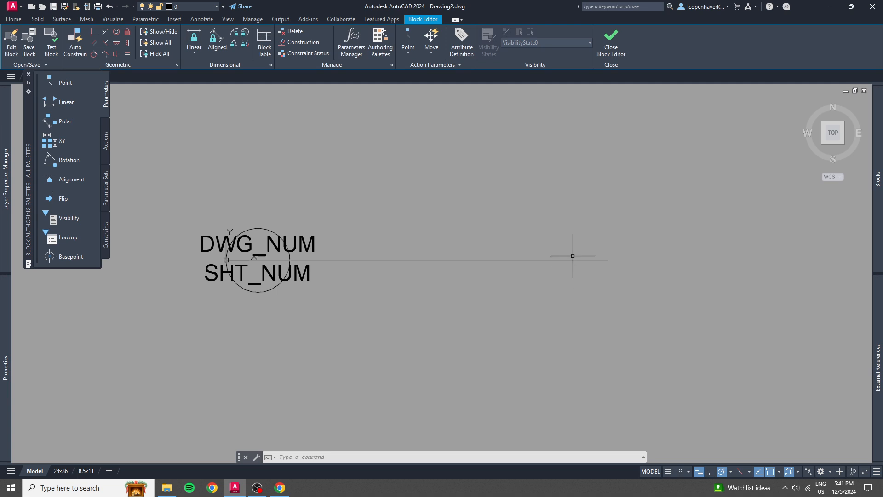
left_click(325, 172)
left_click(418, 158)
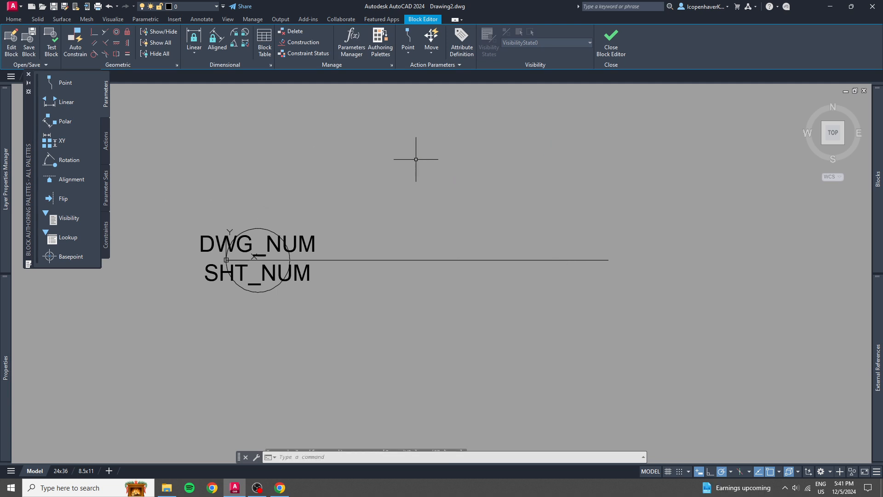
Start a third attribute definition with tag VIEW and prompt View.
left_click(460, 40)
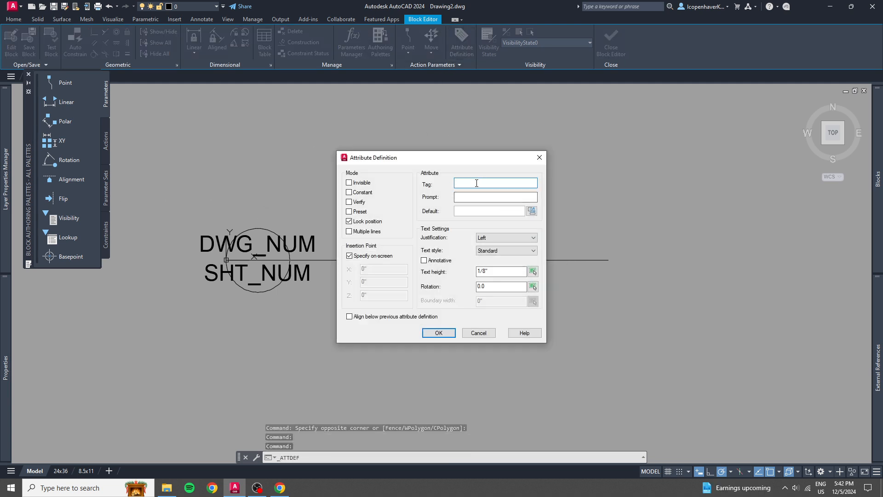
type("VIEW")
key("Tab")
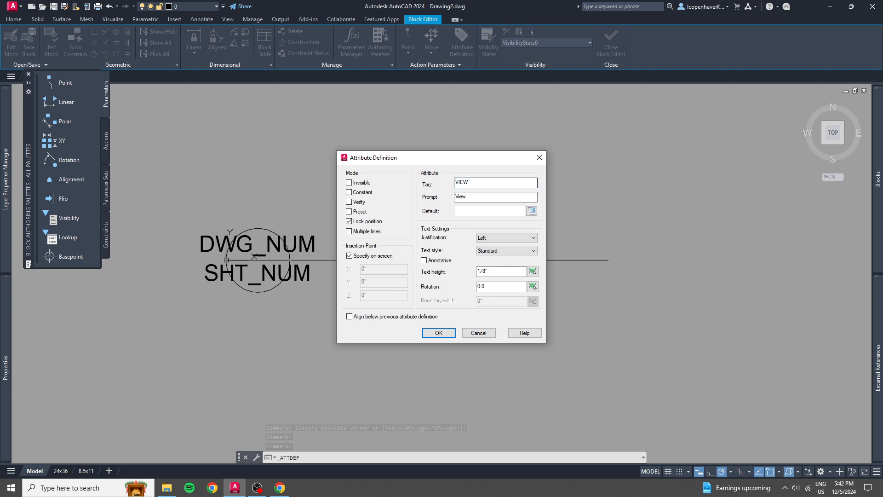
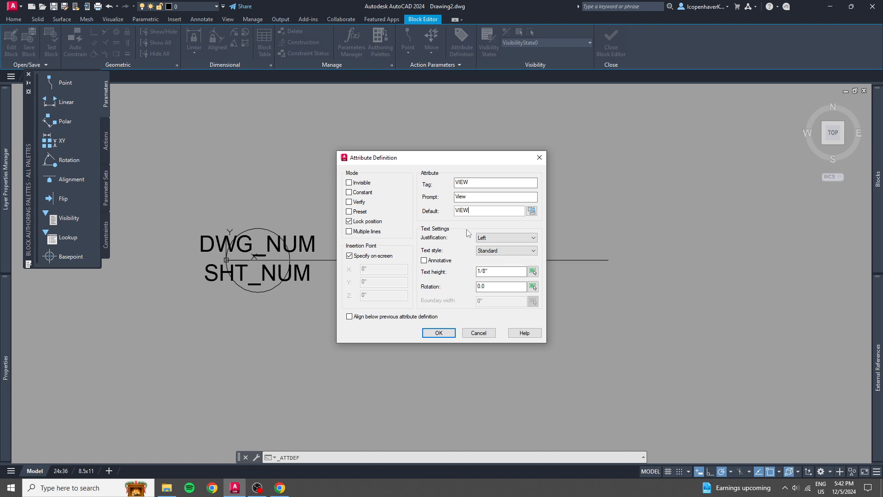
Set the VIEW attribute's justification to Bottom right and place it at the reference line's end away from the circle.
left_click(493, 239)
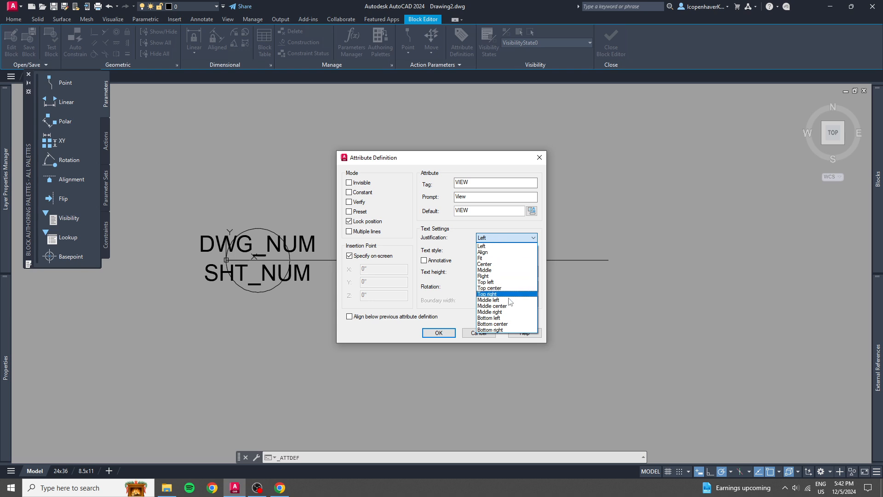
left_click(499, 331)
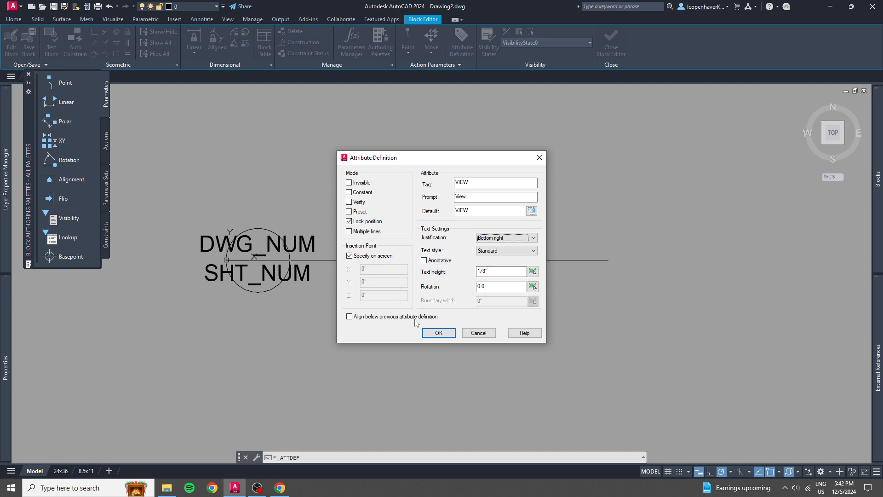
left_click(438, 333)
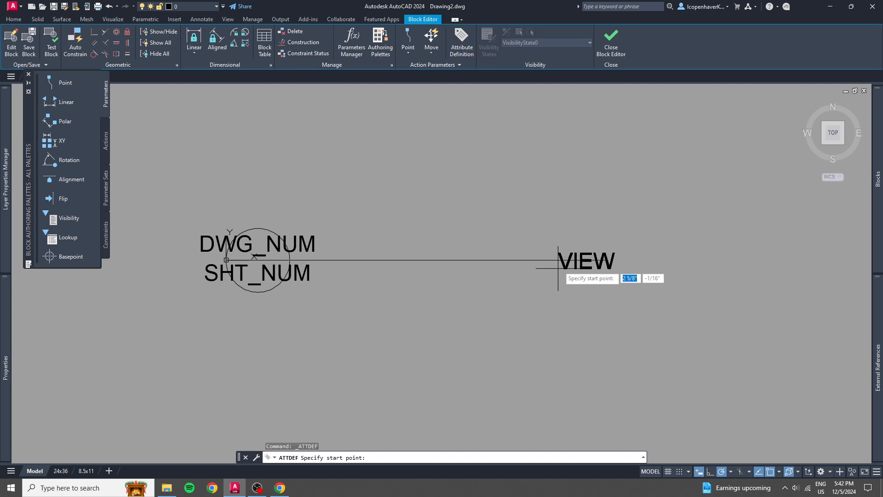
left_click(608, 260)
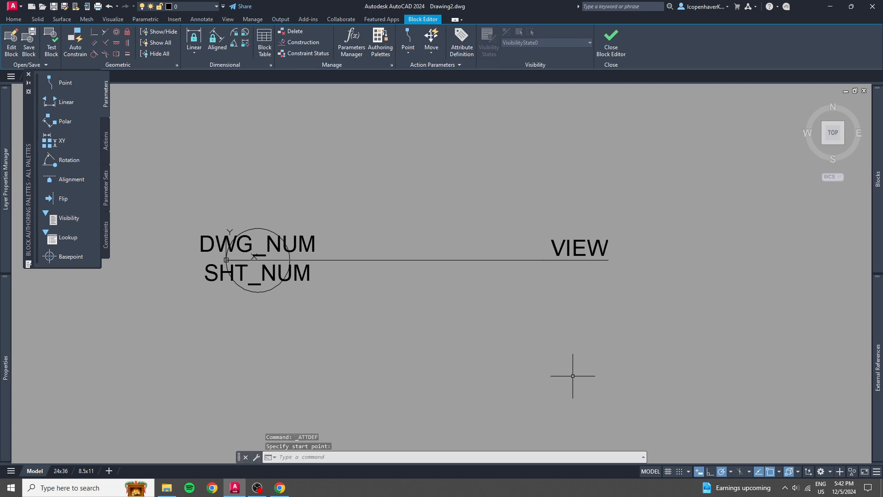
Move the VIEW attribute straight up by 1/32" from the end of the reference line.
left_click(575, 246)
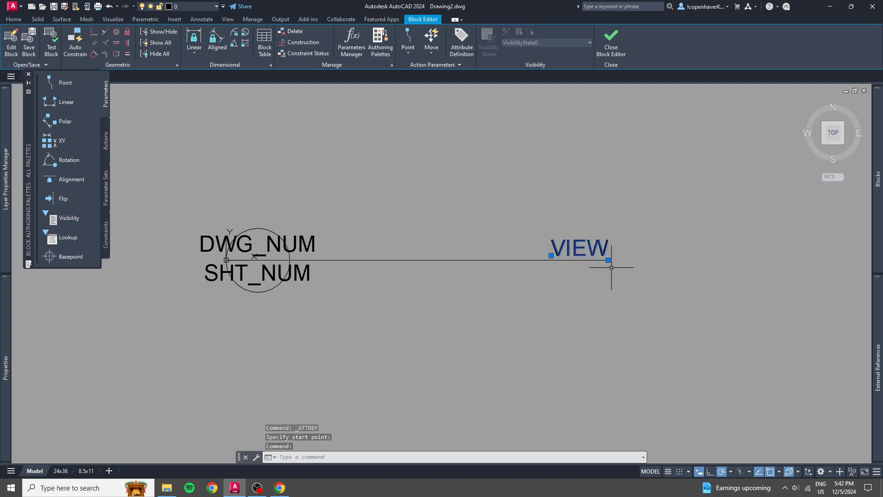
left_click(608, 260)
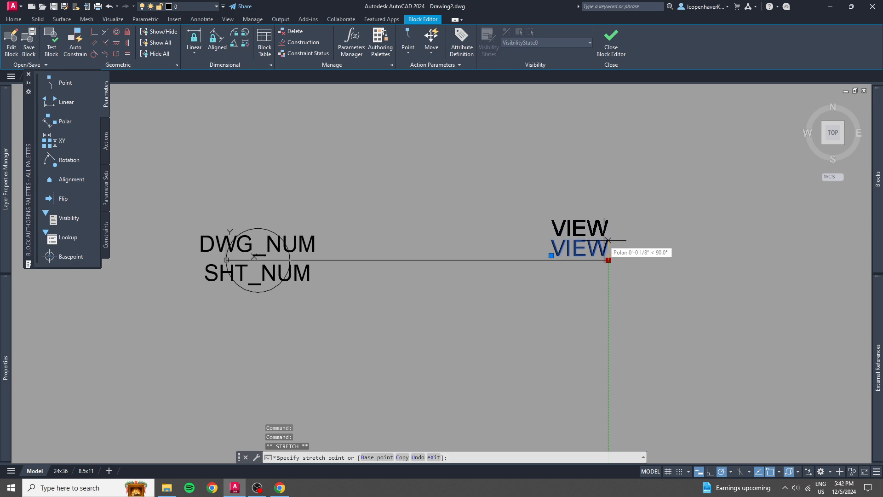
type("1/32")
key("Return")
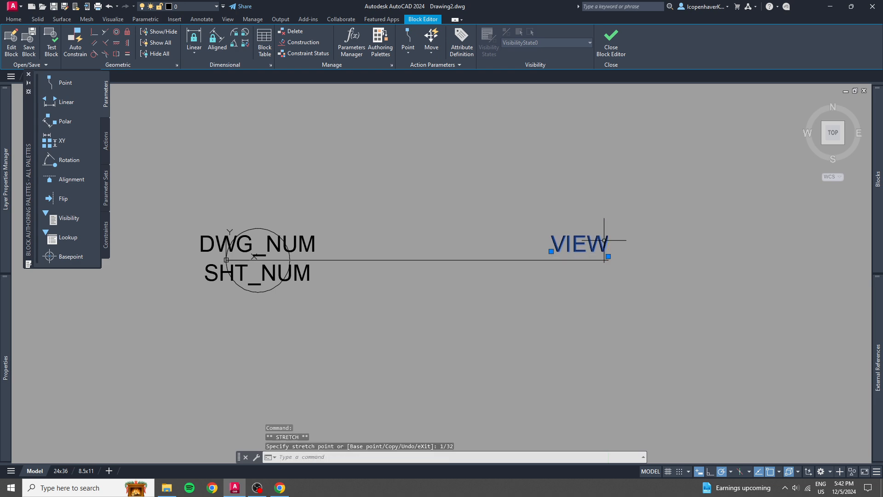
key("Escape")
mouse_move(556, 277)
middle_mouse_down()
mouse_move(545, 286)
mouse_move(552, 278)
middle_mouse_up()
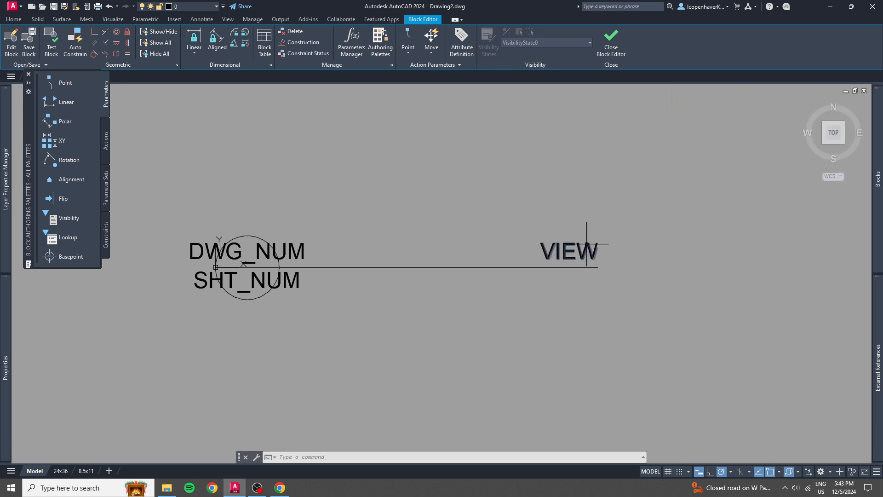
left_click(589, 247)
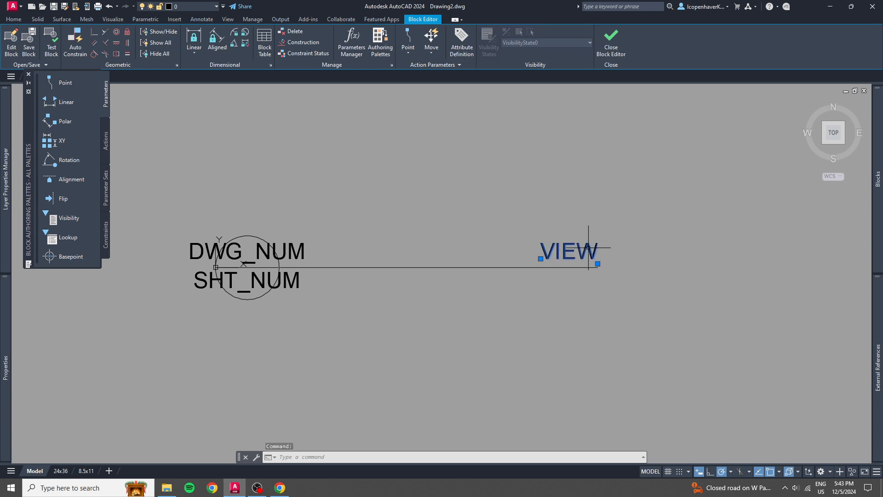
key("Escape")
key("Escape")
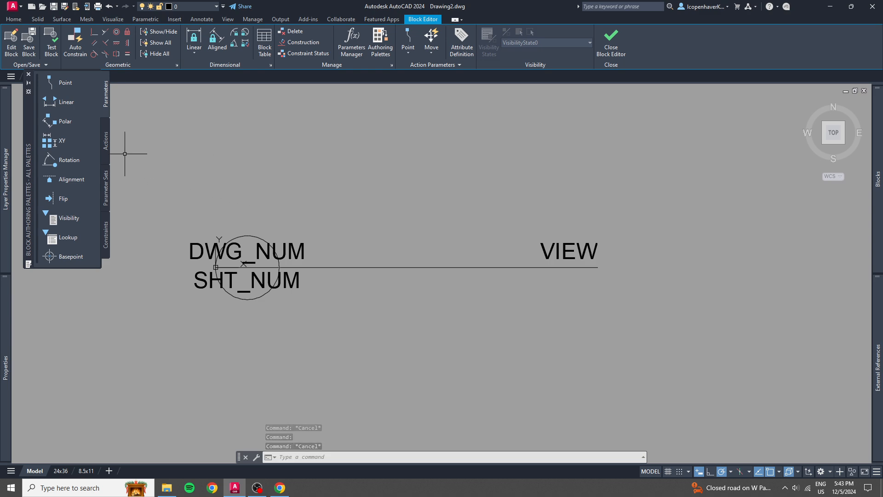
left_click(106, 144)
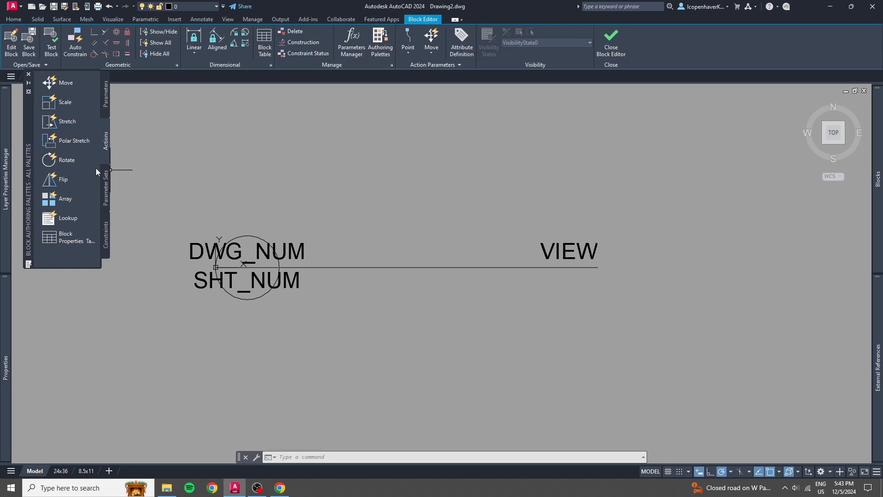
left_click(106, 189)
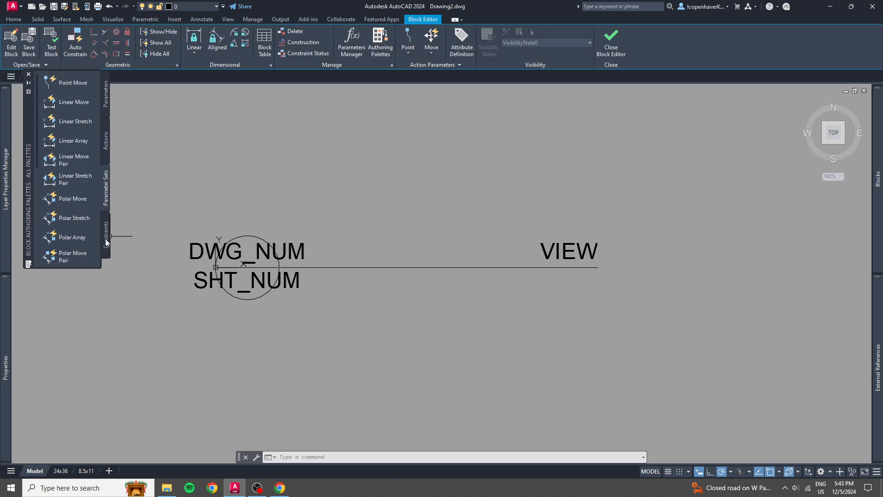
left_click(106, 239)
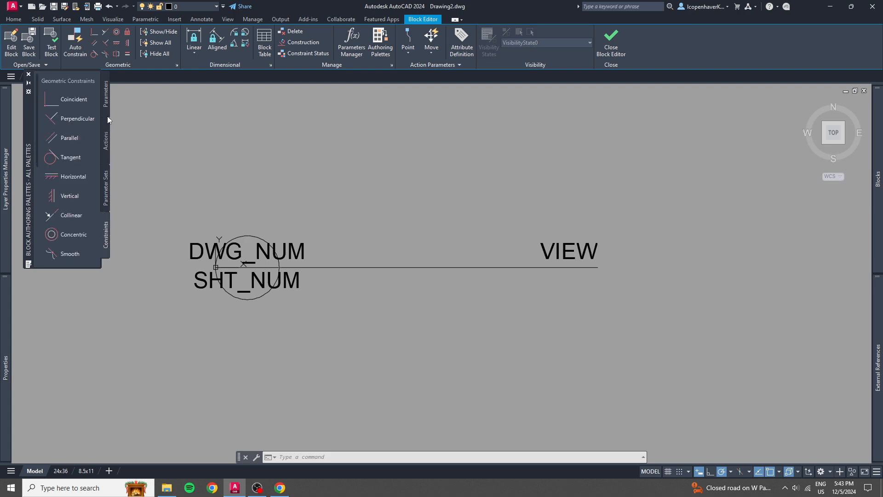
left_click(106, 97)
left_click(108, 148)
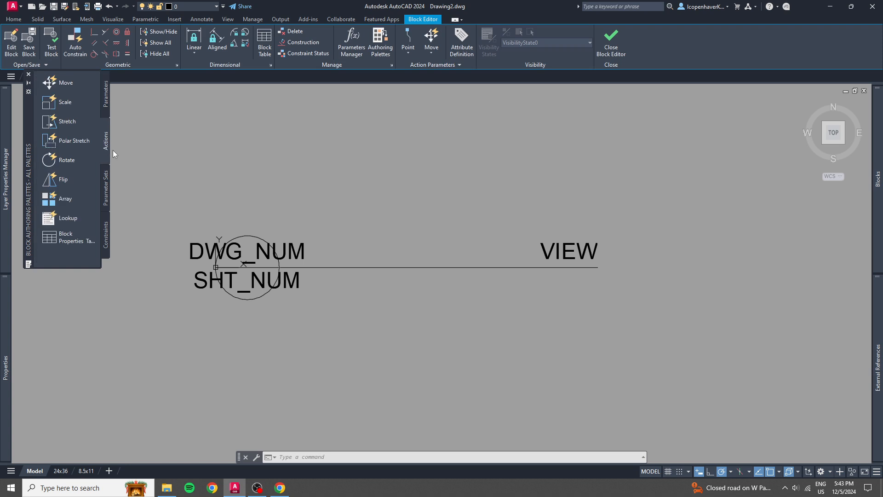
Add a Linear parameter from the circle's outer edge to the line's far end, with its label below the line.
left_click(106, 94)
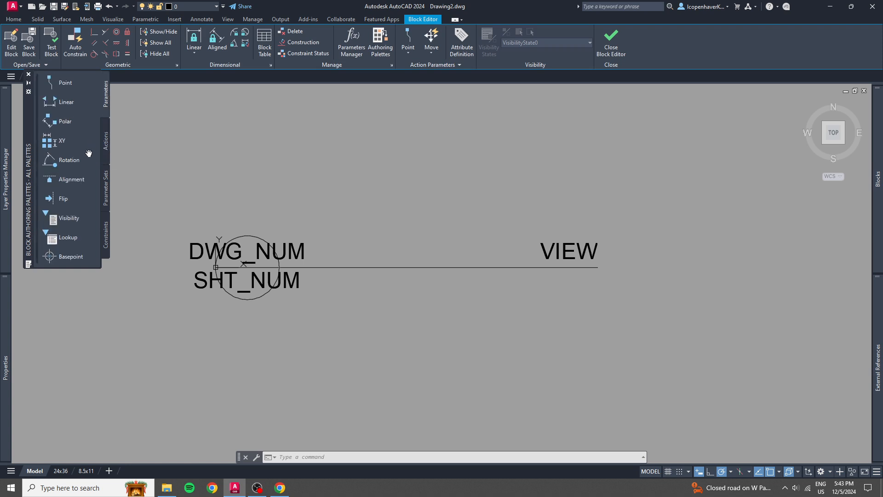
left_click(66, 101)
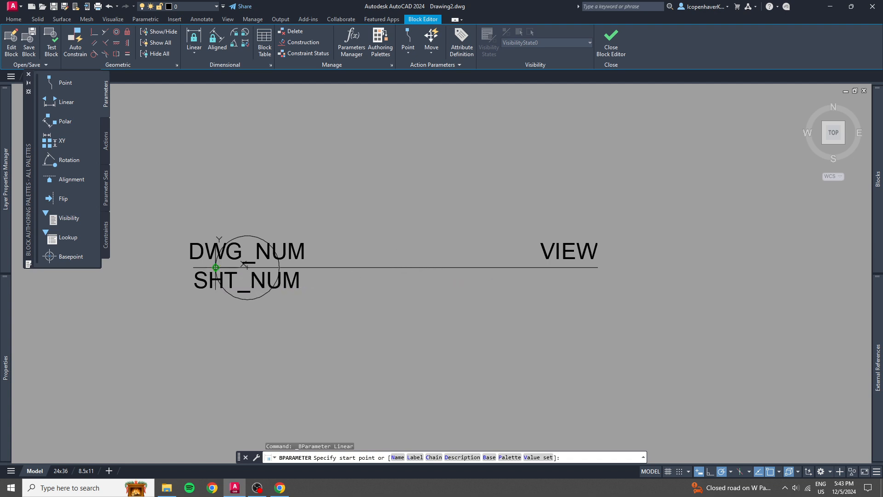
left_click(215, 268)
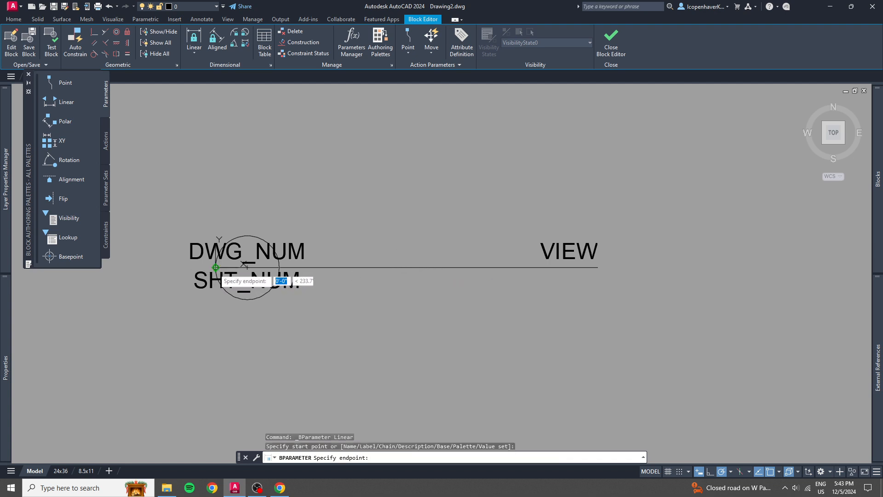
left_click(598, 267)
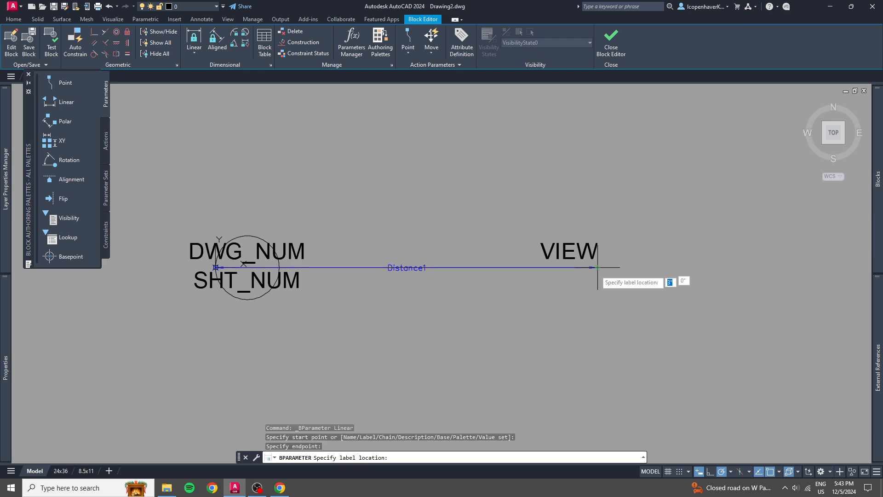
left_click(590, 323)
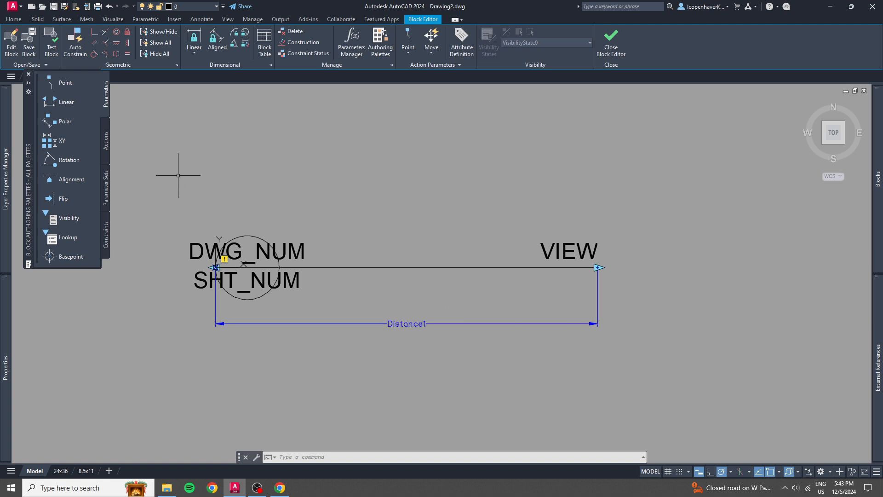
key("Escape")
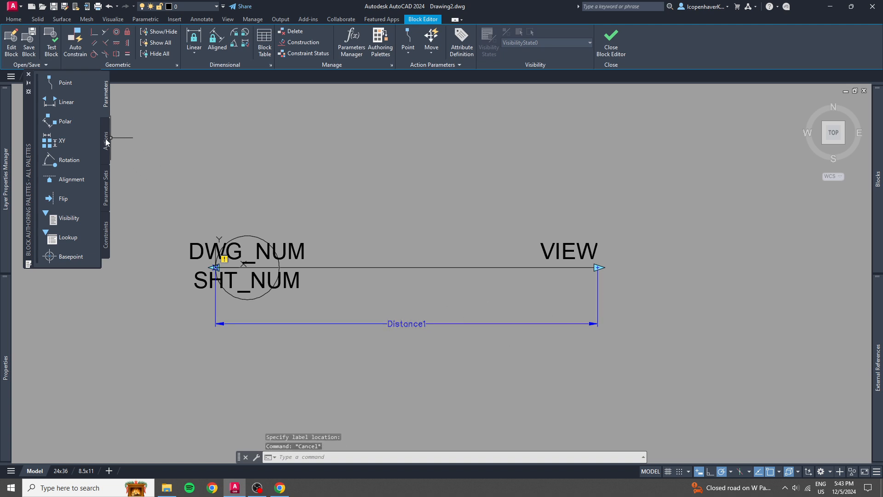
Add a Stretch action at the linear parameter's VIEW end, with a frame around that end, applied to the VIEW attribute and the line.
left_click(106, 142)
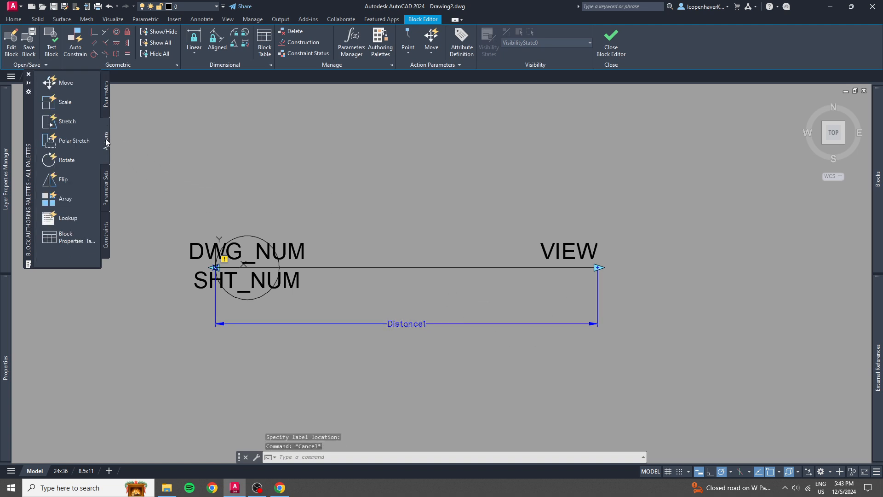
left_click(66, 121)
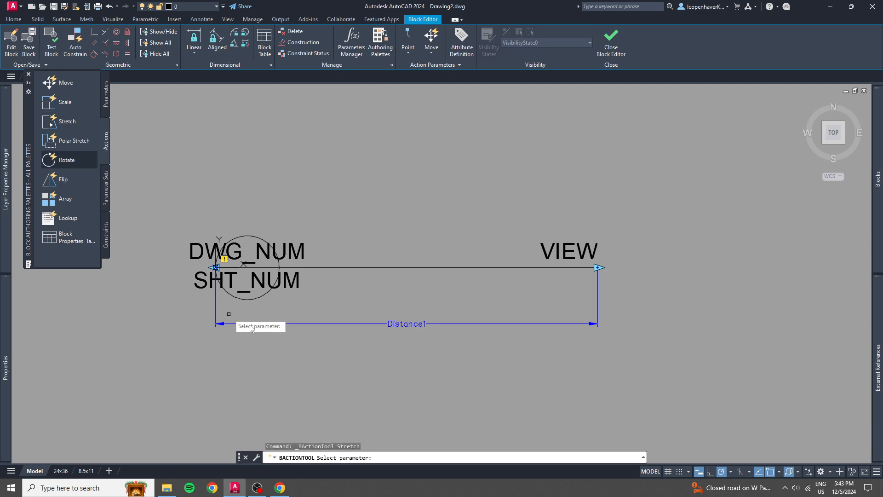
left_click(545, 324)
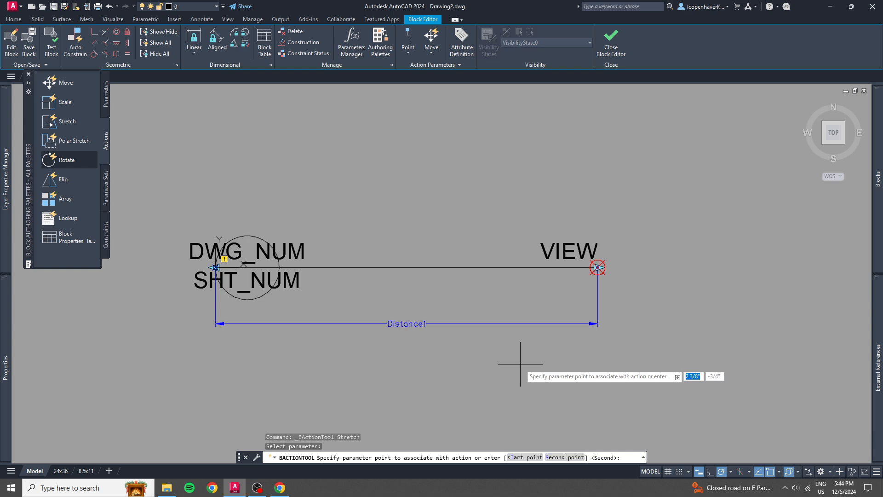
left_click(598, 267)
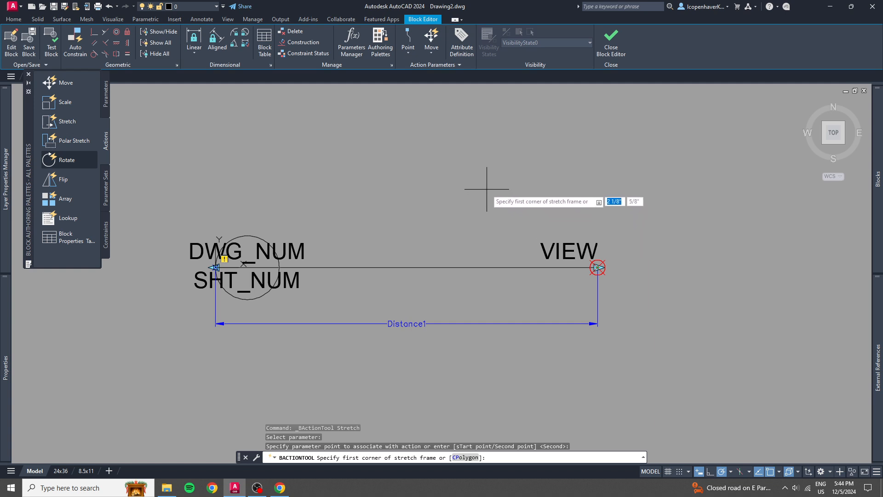
left_click(486, 189)
left_click(654, 354)
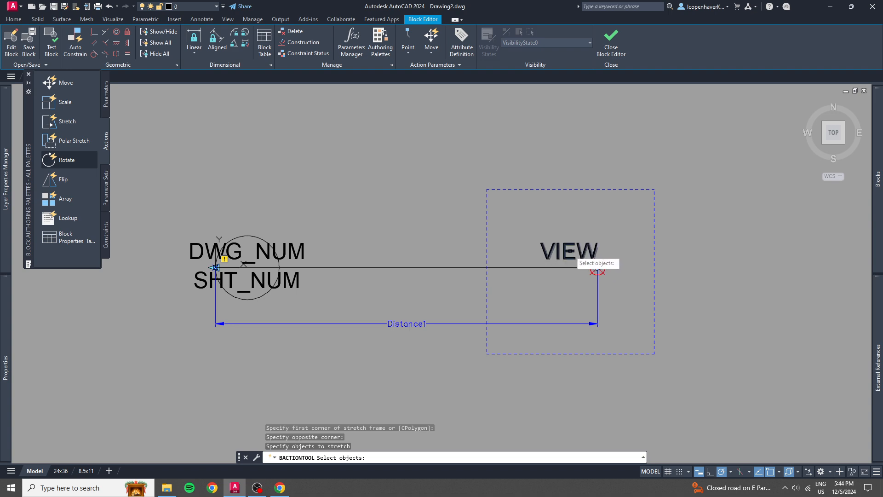
left_click(516, 213)
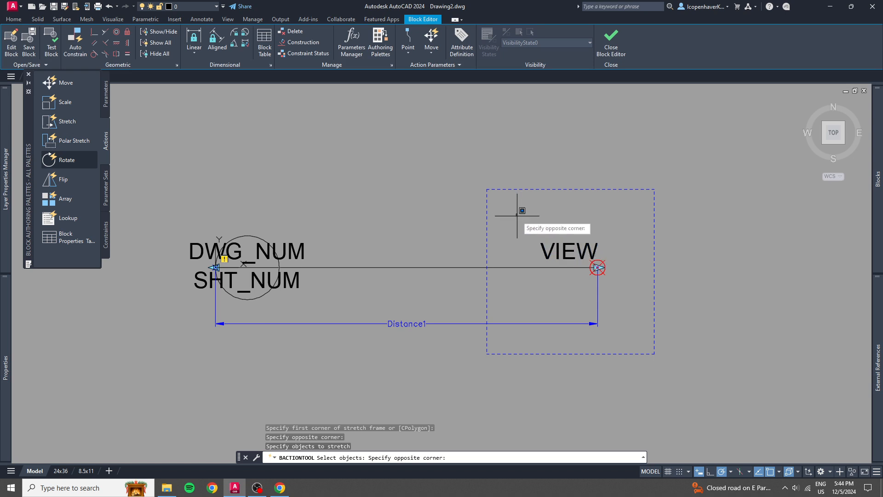
left_click(632, 316)
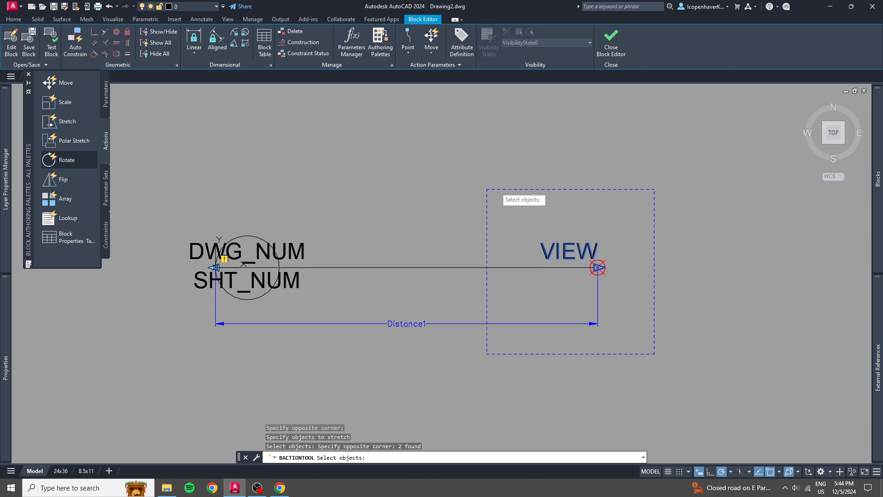
left_click(531, 265)
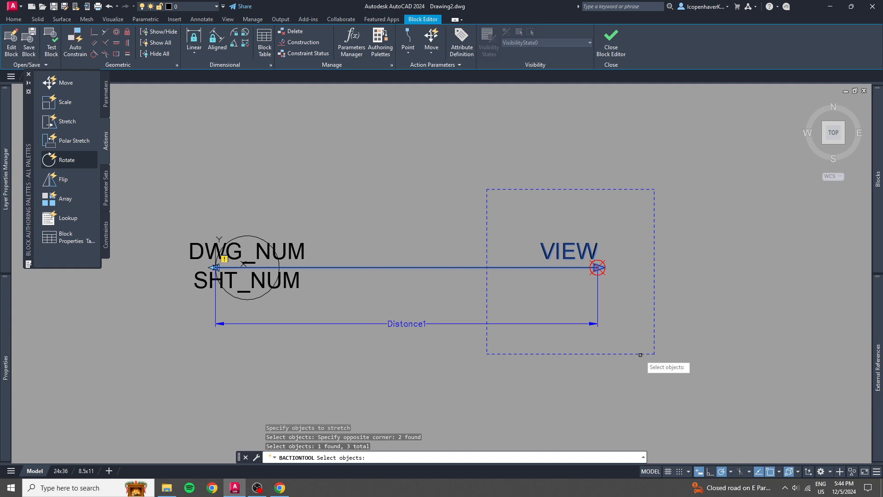
key("Return")
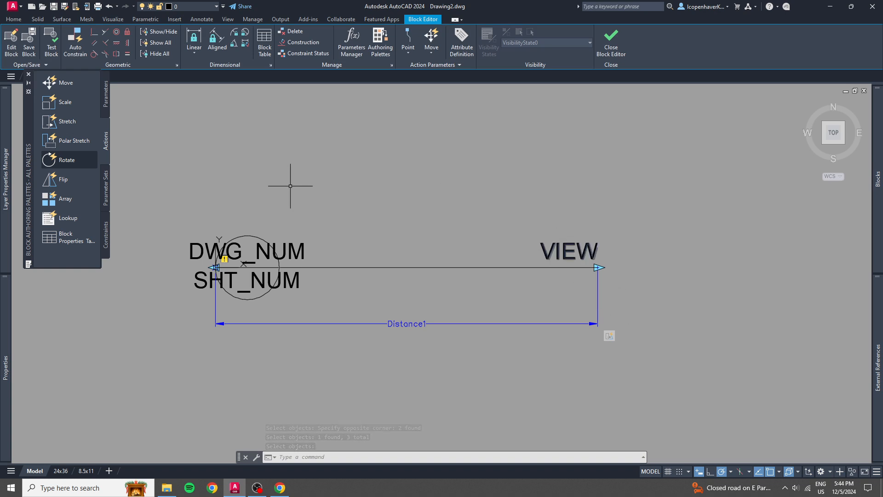
Open the SAMPLE RefLine block in a test window and fit it to the view.
left_click(51, 42)
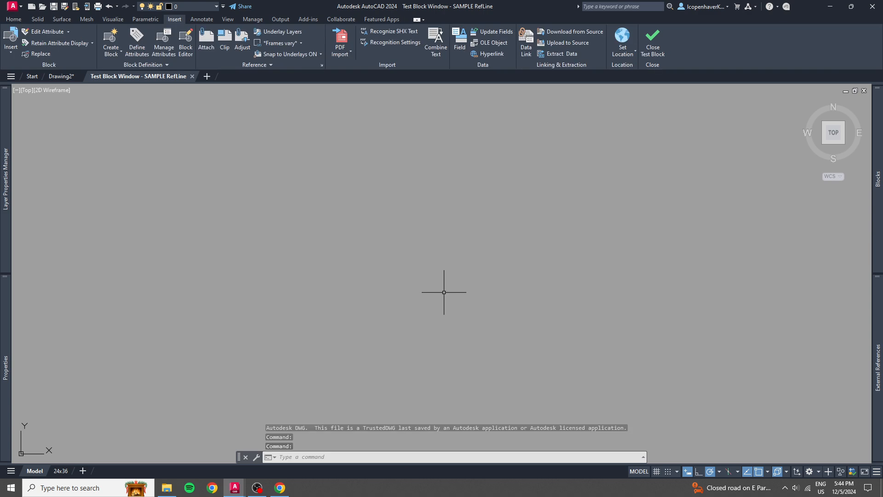
middle_click(443, 292)
middle_click(444, 292)
scroll(445, 293, "down", 2)
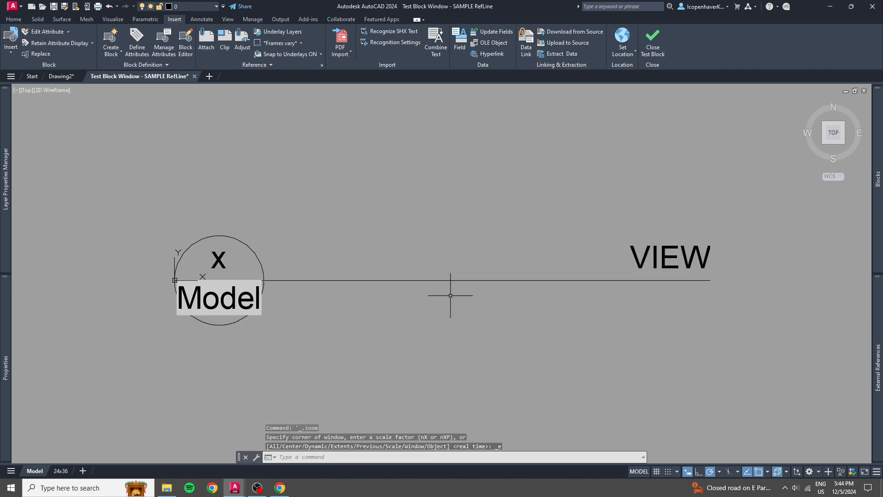
Test the block's stretch grip by lengthening the reference line well past its original end and shortening it again.
left_click(503, 314)
left_click(480, 280)
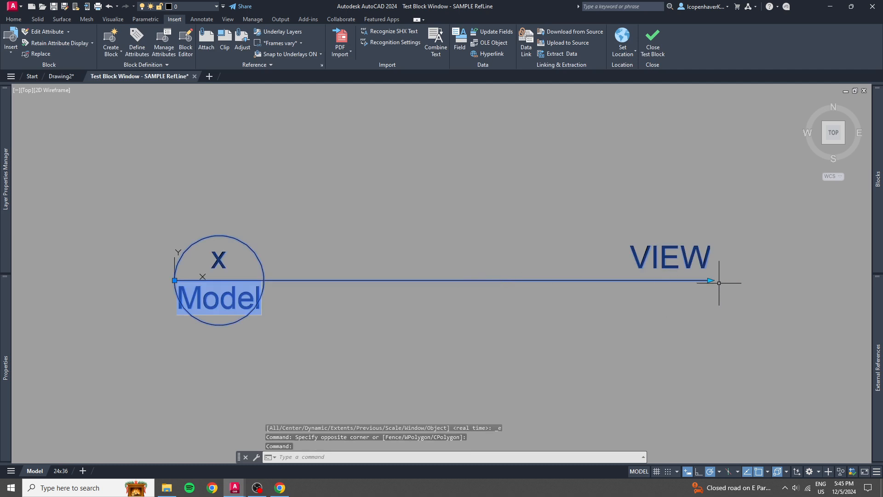
left_click(710, 280)
scroll(793, 281, "down", 4)
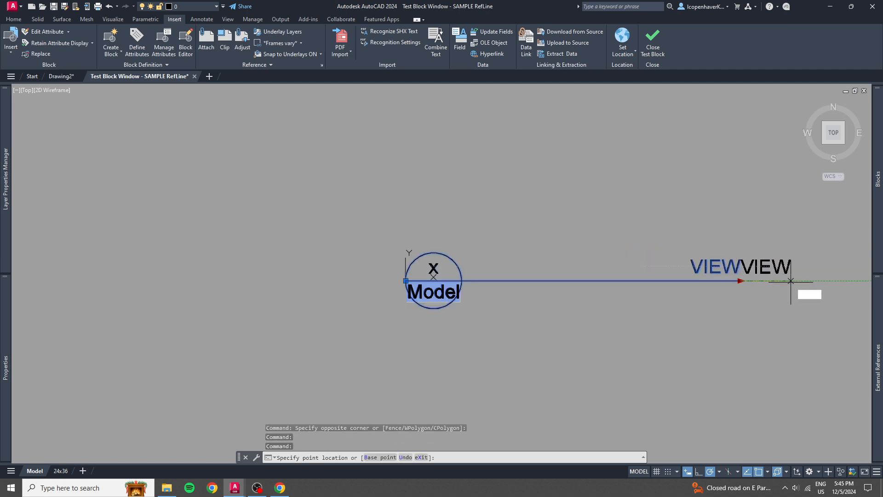
middle_click_drag(746, 283, 558, 323)
left_click(724, 318)
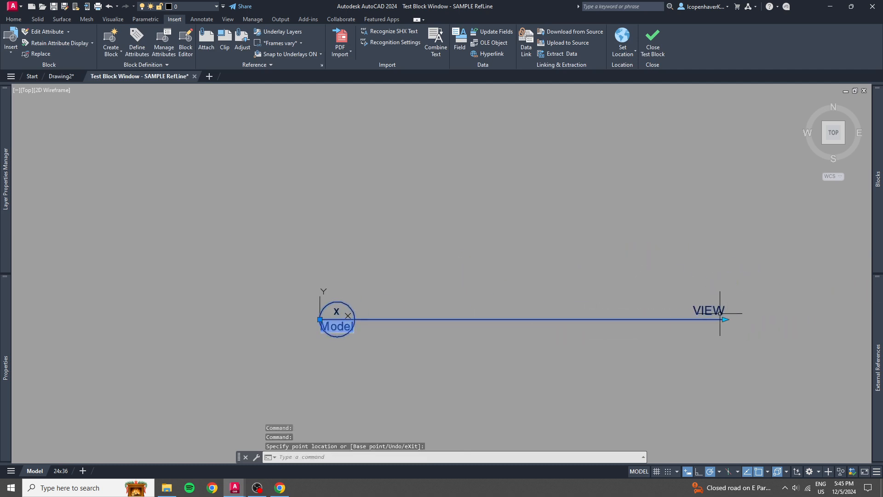
left_click(724, 319)
left_click(545, 319)
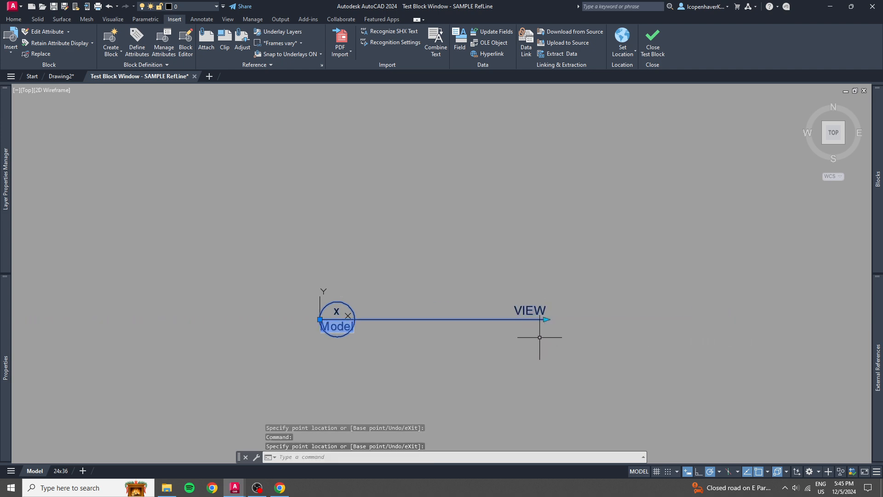
Shift the end of the test block's reference line slightly with its stretch grip, and close the test window.
left_click(546, 322)
left_click(550, 316)
left_click(546, 319)
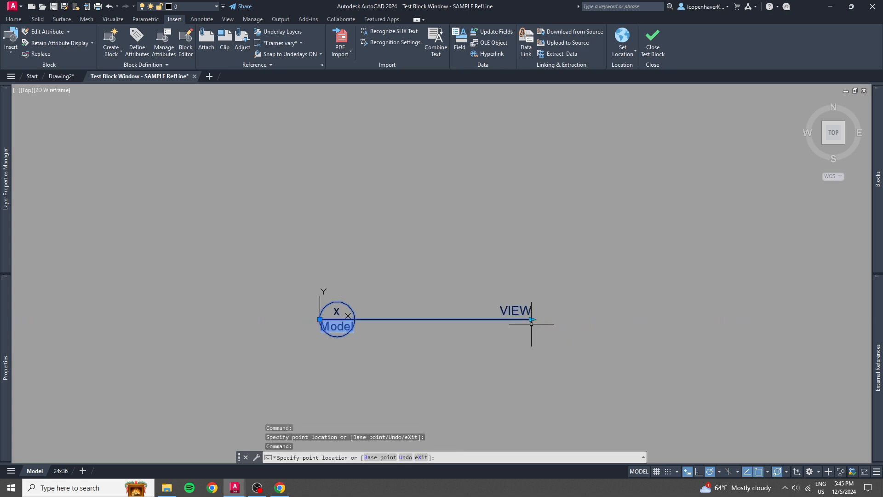
left_click(533, 319)
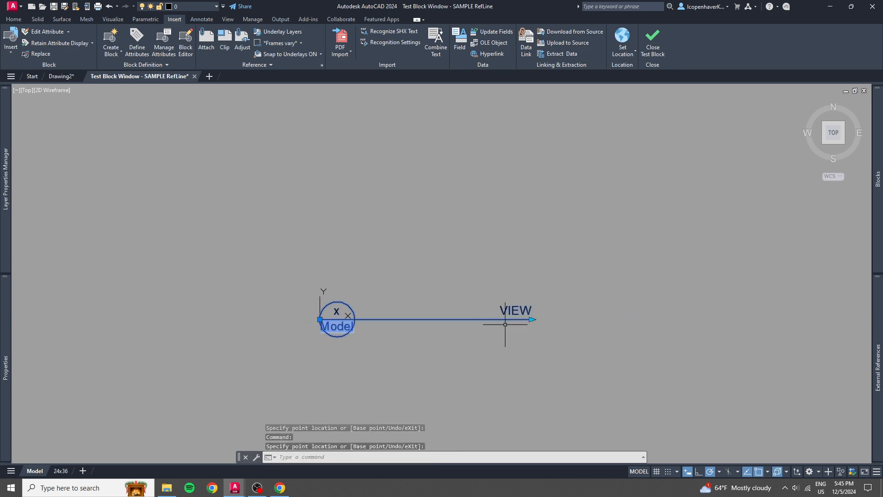
left_click(659, 45)
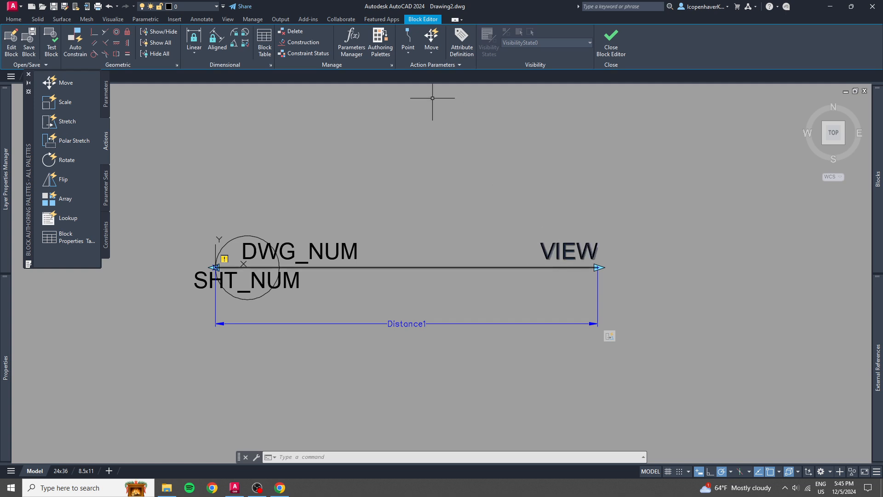
Add a SCALE attribute with prompt Scale, default NTS and Top right justification, placed at the reference line's VIEW end.
left_click(461, 46)
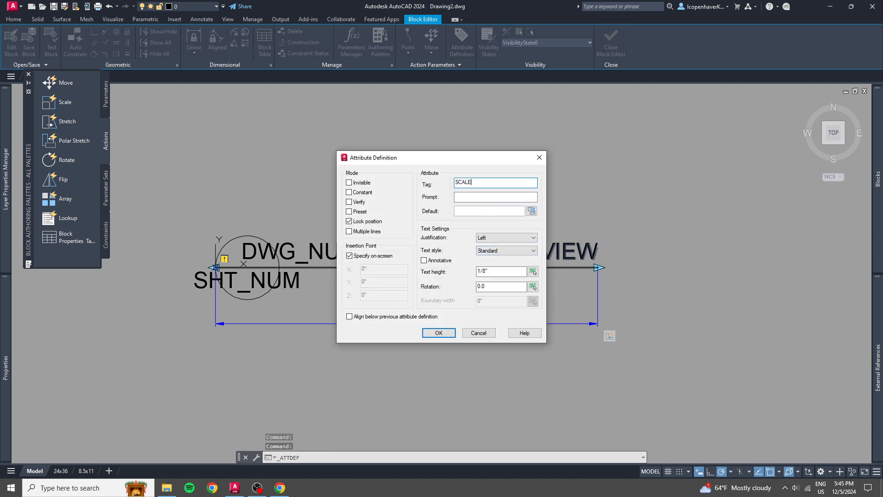
key("Tab")
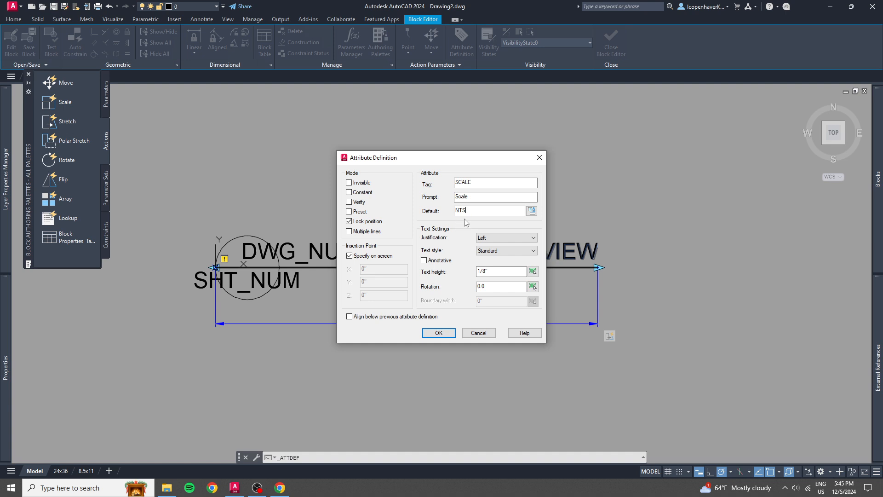
left_click(489, 239)
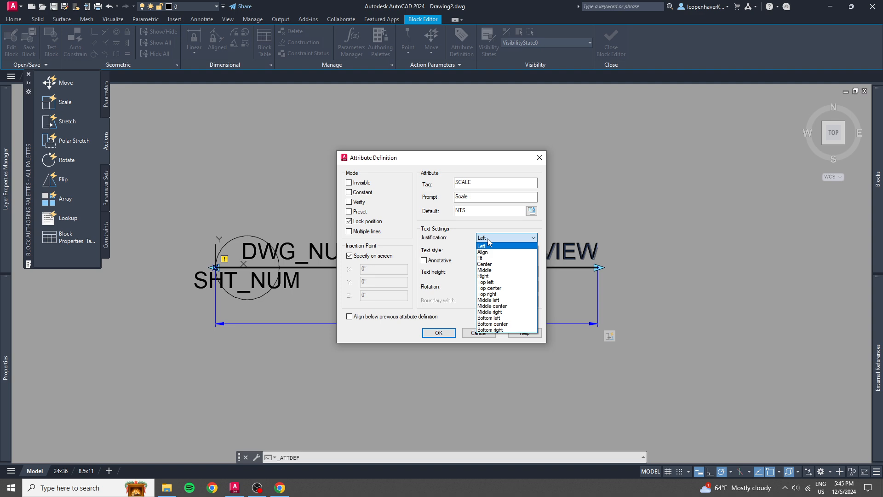
left_click(499, 295)
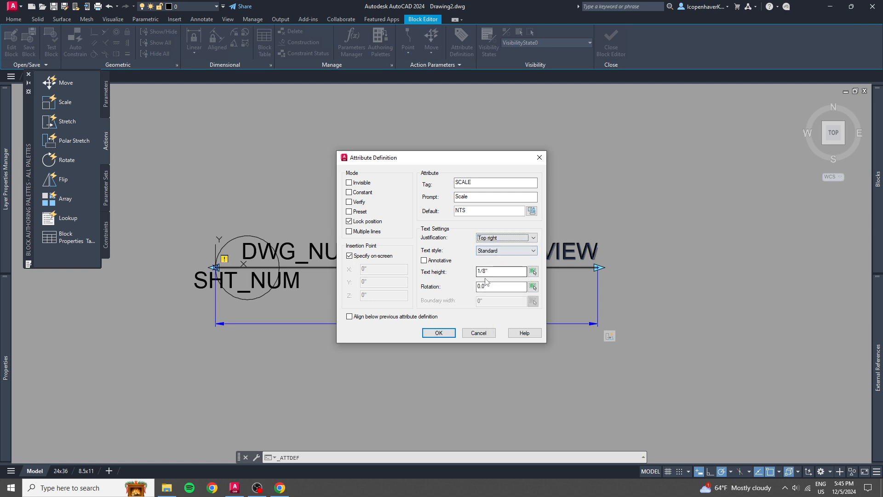
left_click(438, 333)
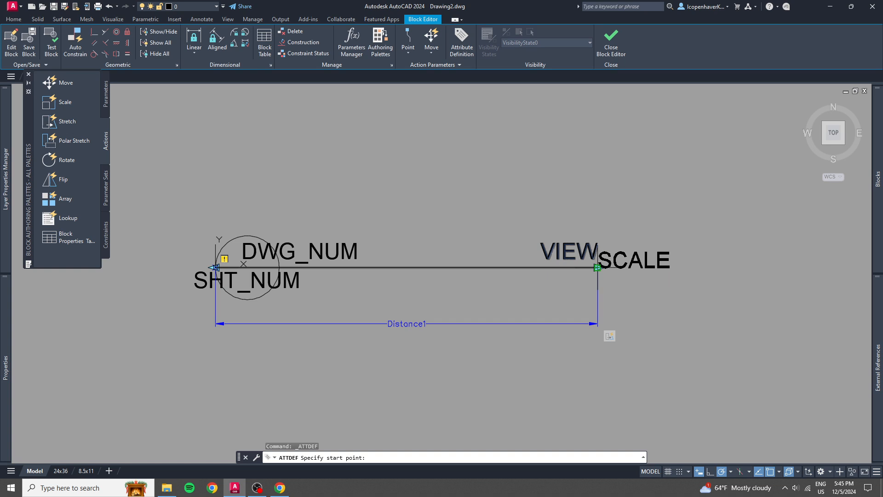
left_click(597, 267)
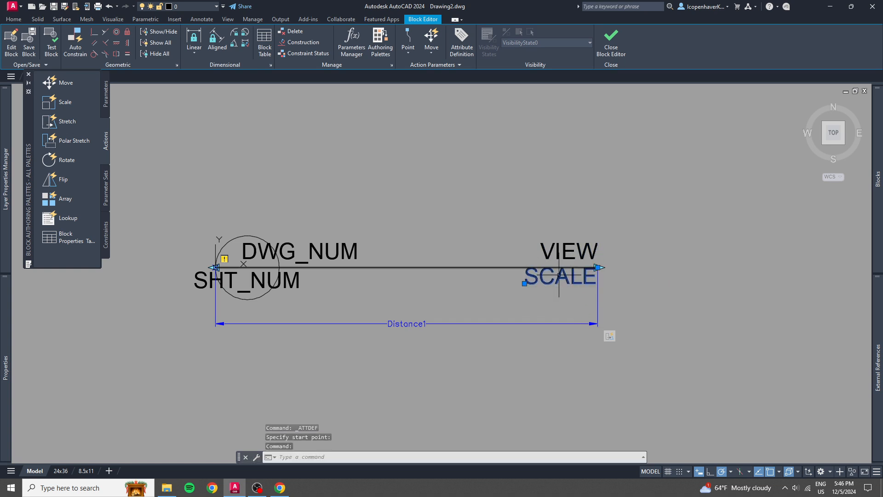
Move the SCALE attribute straight down 1/32" from the end of the reference line.
left_click(597, 267)
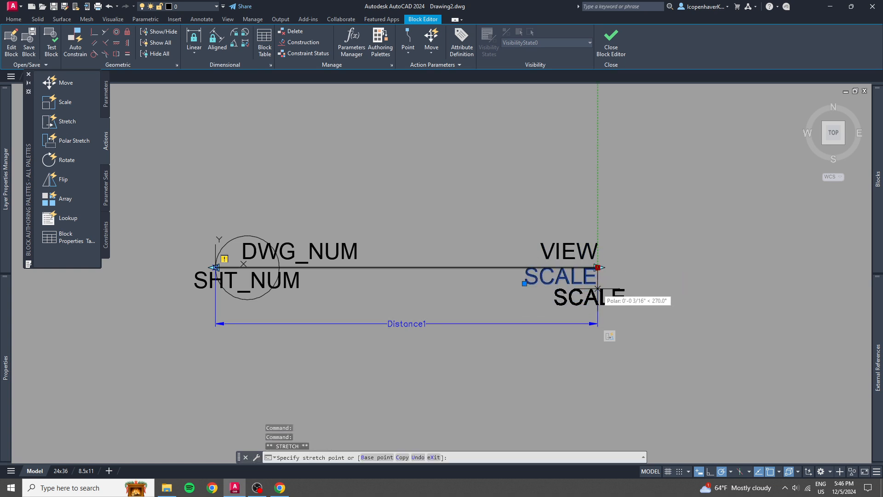
type("1")
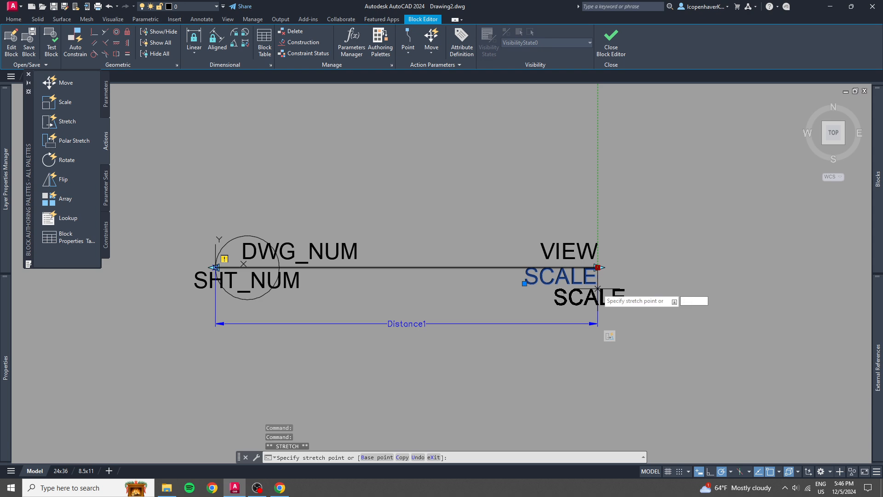
type("/32")
key("Return")
key("Escape")
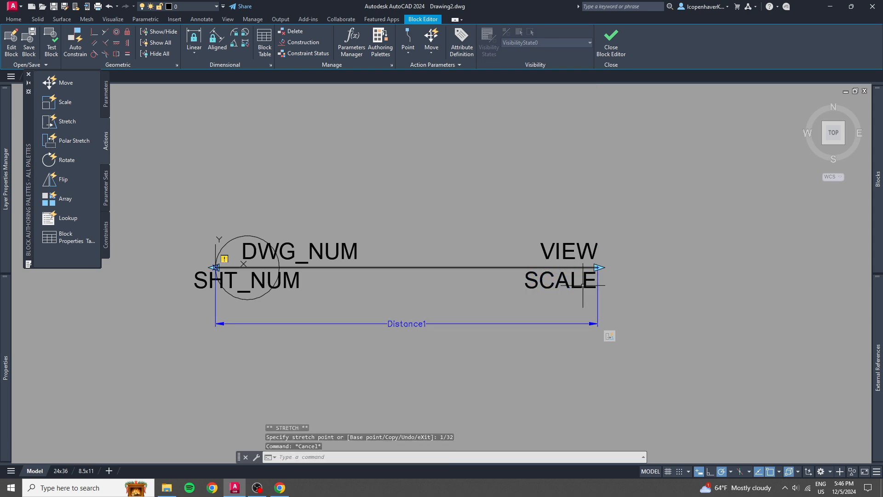
Test the block with the SCALE attribute by stretching its reference line well past the original end, and close the test window.
left_click(51, 43)
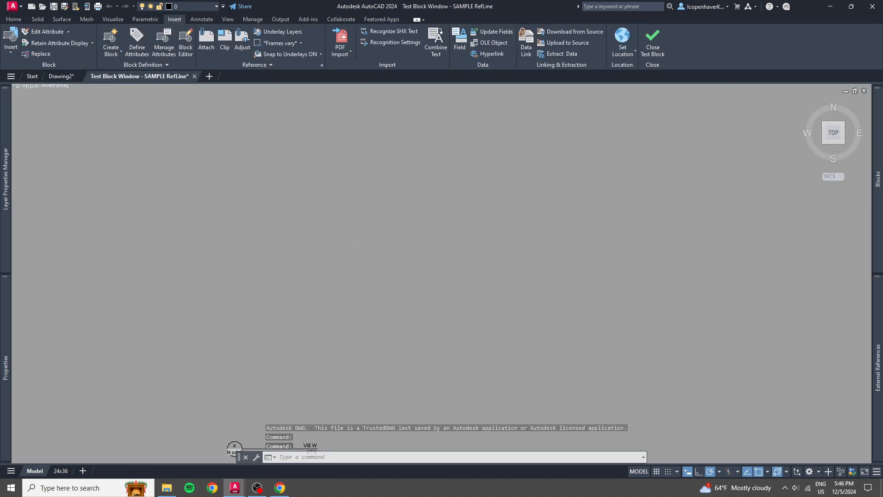
middle_click(357, 240)
middle_click(357, 241)
scroll(357, 241, "down", 4)
left_click(473, 282)
left_click(426, 231)
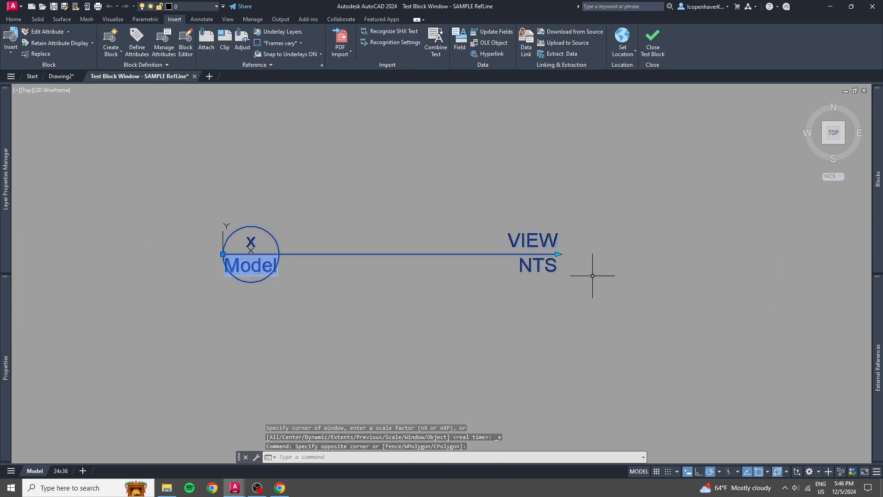
left_click(557, 254)
left_click(759, 254)
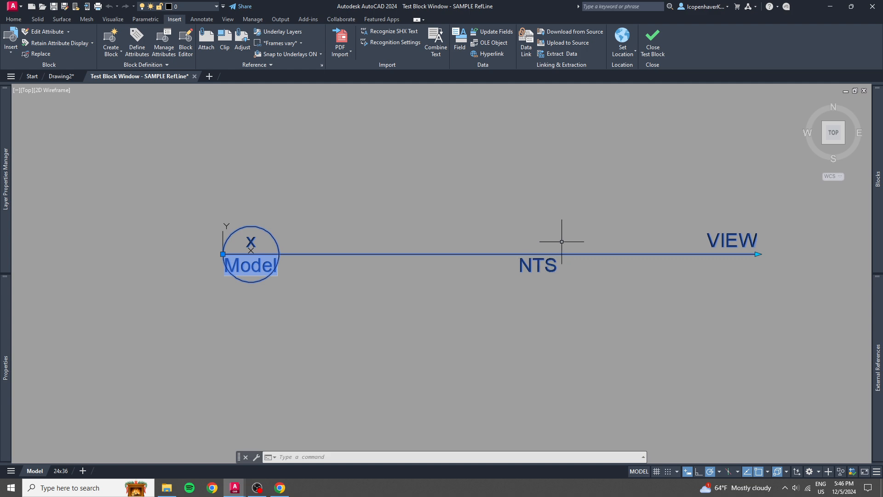
left_click(647, 53)
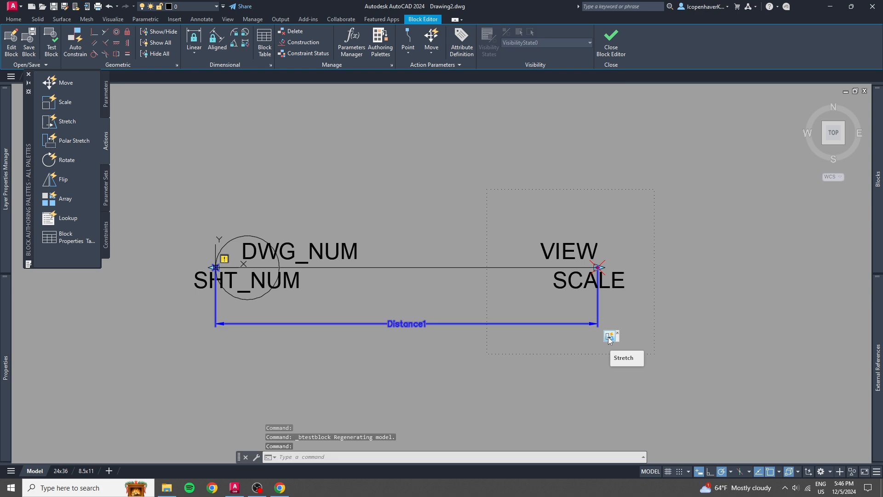
Examine the Stretch action's frame and selected objects around the VIEW and SCALE attributes.
left_click(609, 339)
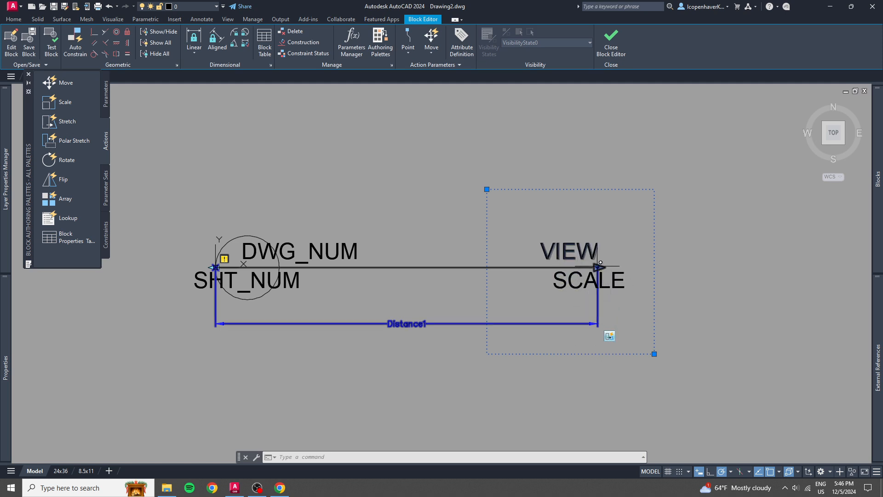
scroll(600, 262, "up", 4)
left_click(587, 303)
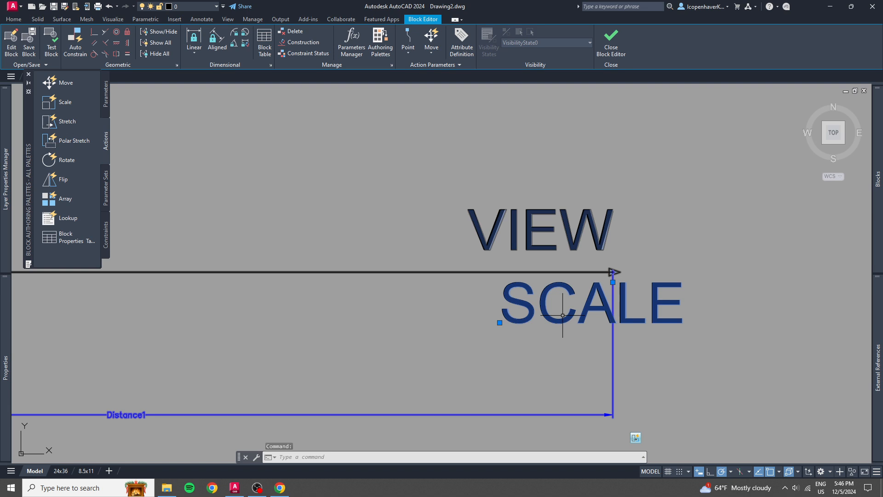
scroll(562, 315, "down", 4)
scroll(564, 313, "up", 4)
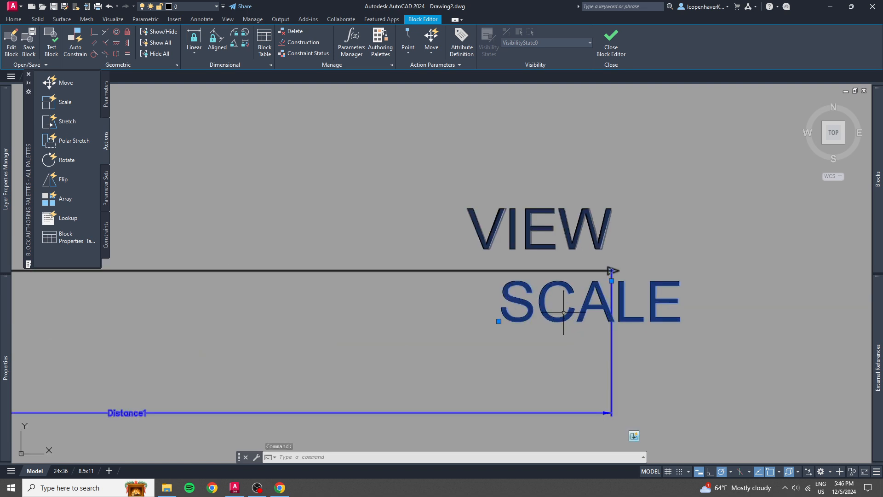
scroll(564, 313, "down", 4)
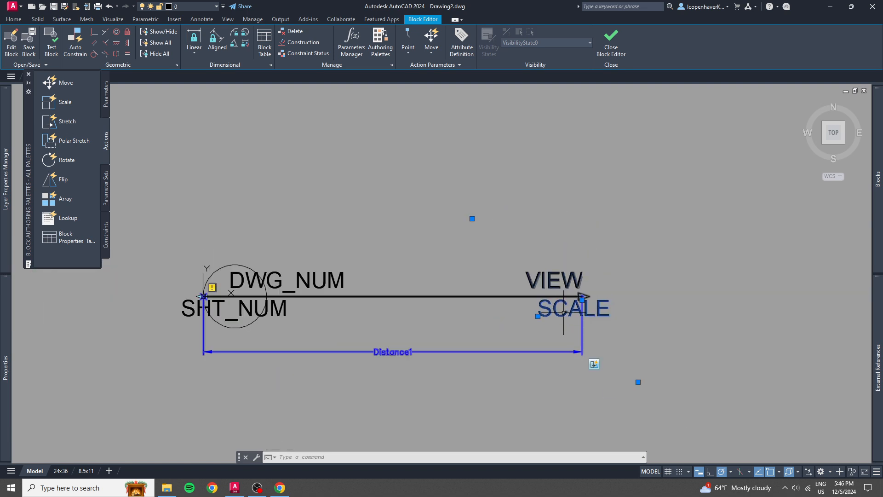
scroll(577, 325, "up", 4)
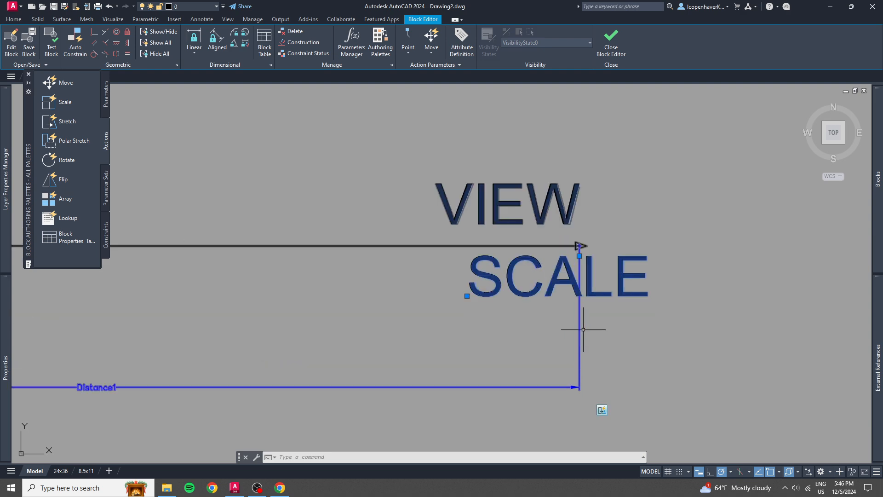
scroll(583, 330, "down", 2)
scroll(584, 329, "down", 2)
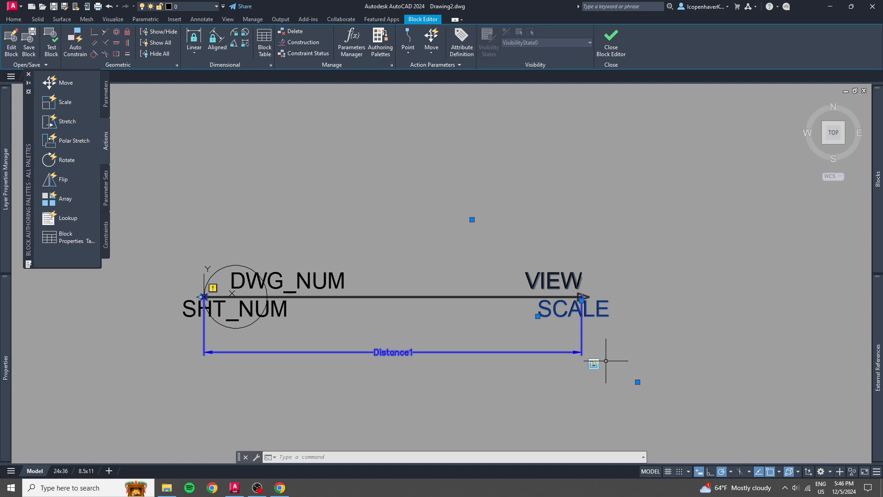
key("Escape")
scroll(593, 360, "up", 3)
left_click(587, 234)
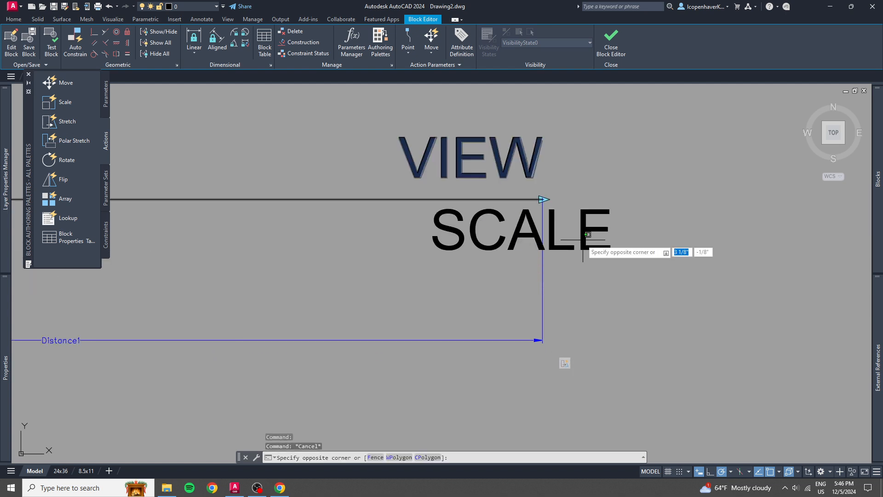
left_click(557, 259)
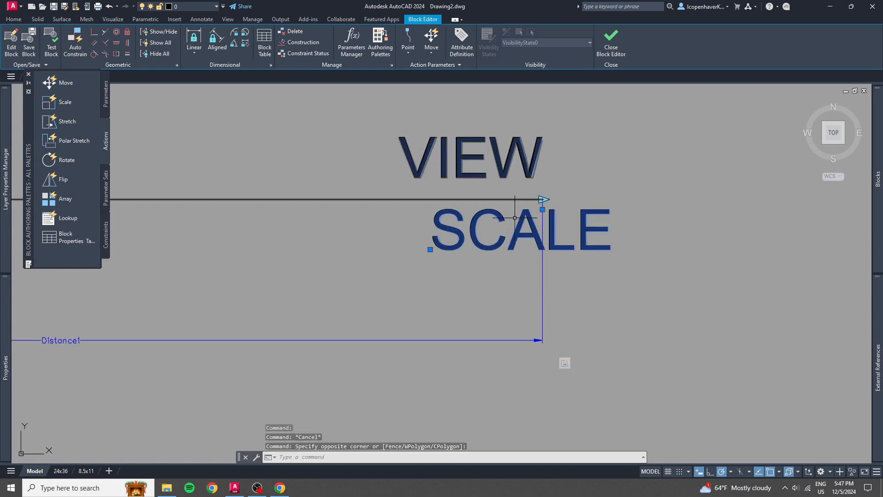
key("Escape")
scroll(476, 277, "down", 3)
scroll(499, 315, "up", 3)
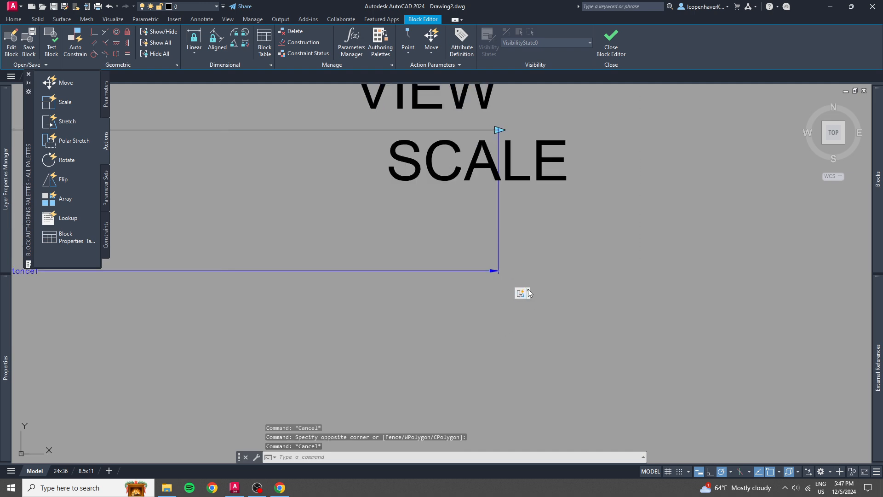
Modify the Stretch action's selection set, framing the area around the VIEW and SCALE attributes at the reference line's end.
middle_click_drag(504, 267, 528, 363)
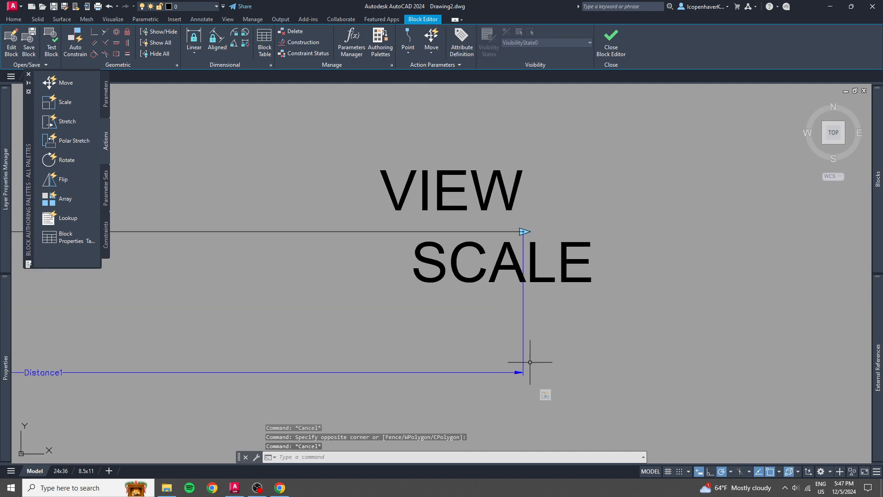
right_click(545, 398)
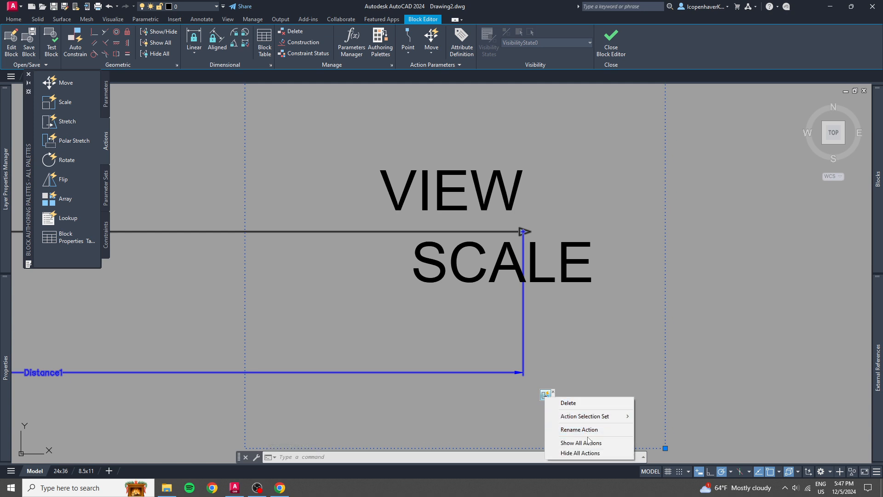
mouse_move(592, 418)
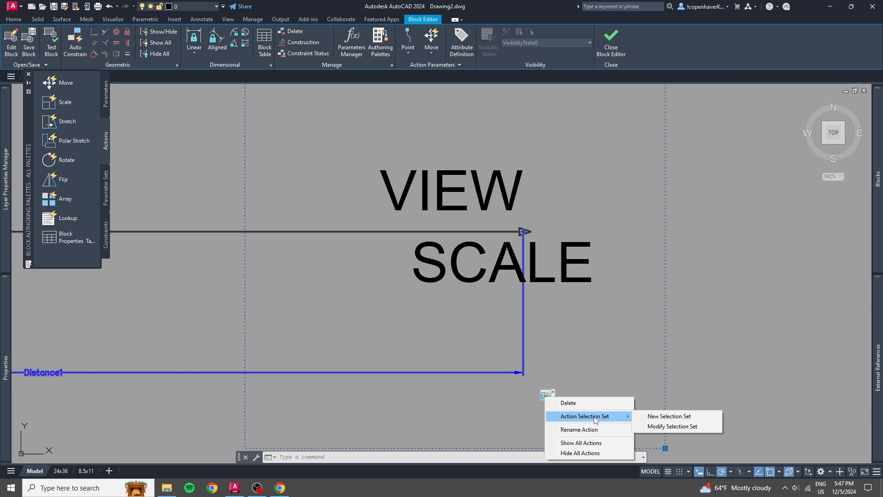
left_click(672, 426)
scroll(655, 416, "down", 4)
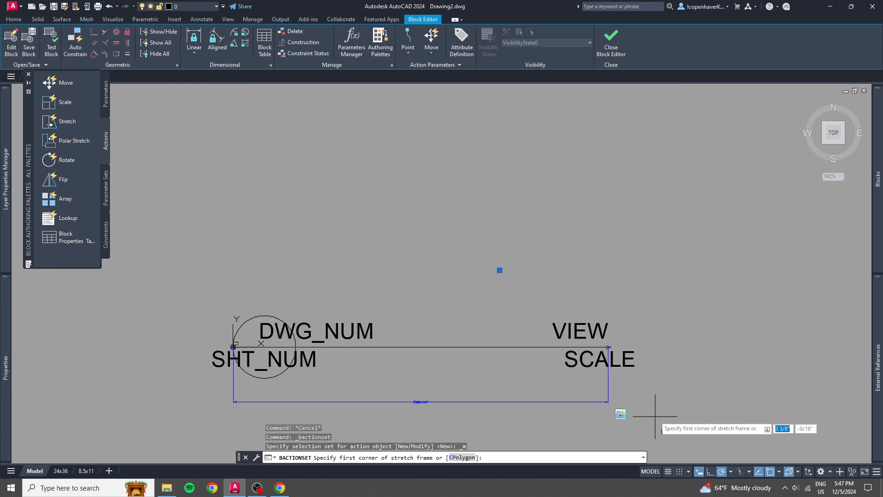
left_click(500, 270)
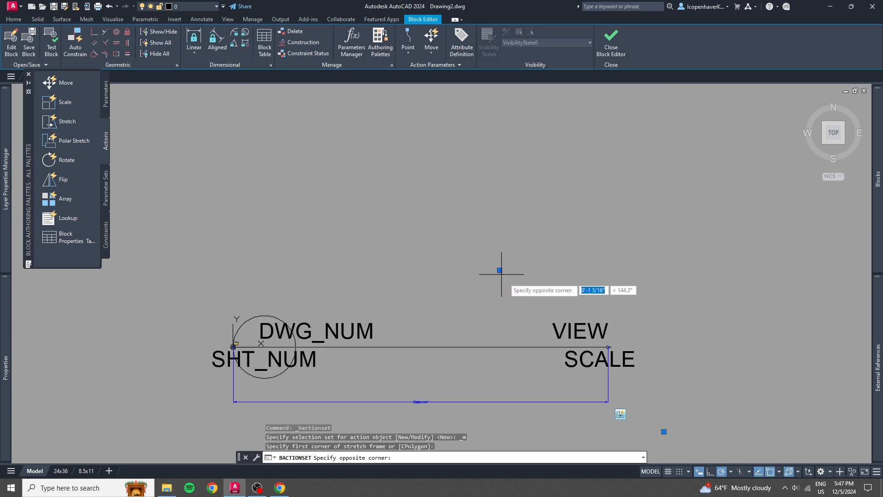
left_click(664, 431)
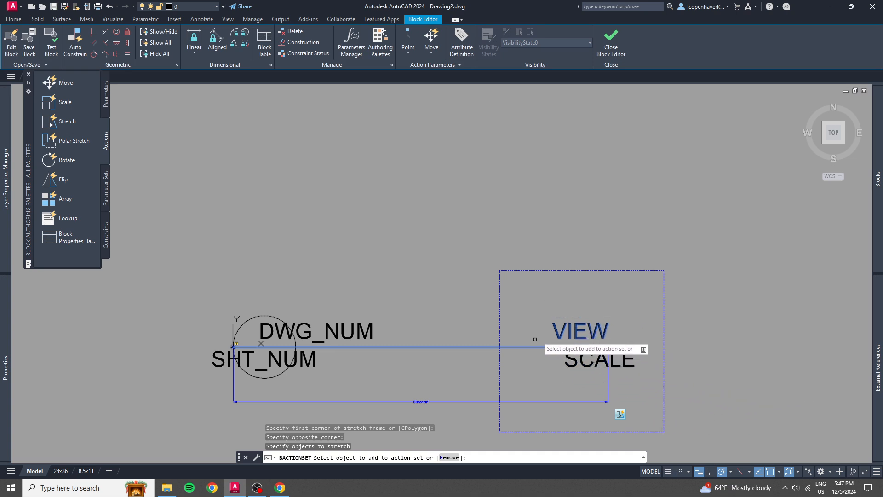
Add the SCALE attribute to the Stretch action's set of stretched objects and finish the set.
left_click(575, 362)
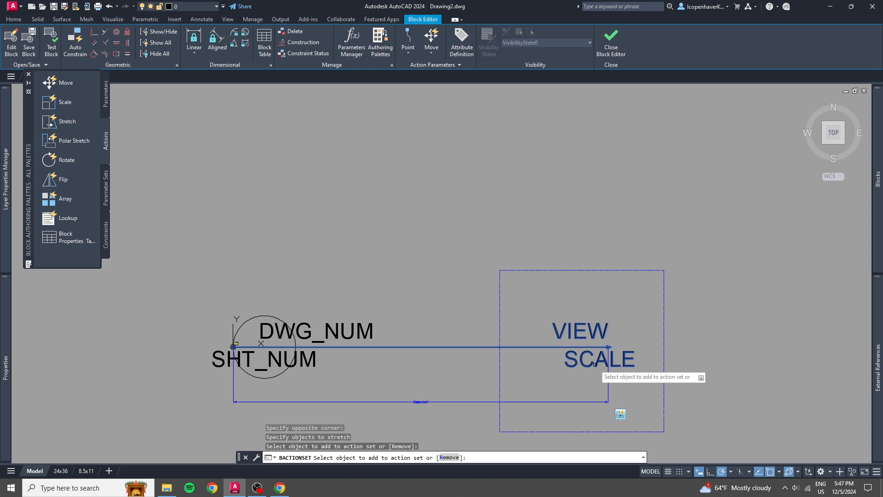
left_click(541, 345)
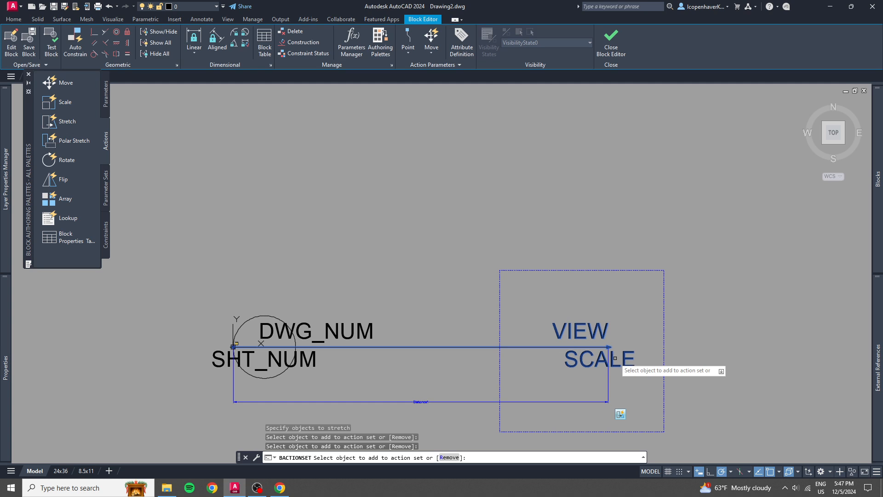
scroll(615, 354, "up", 3)
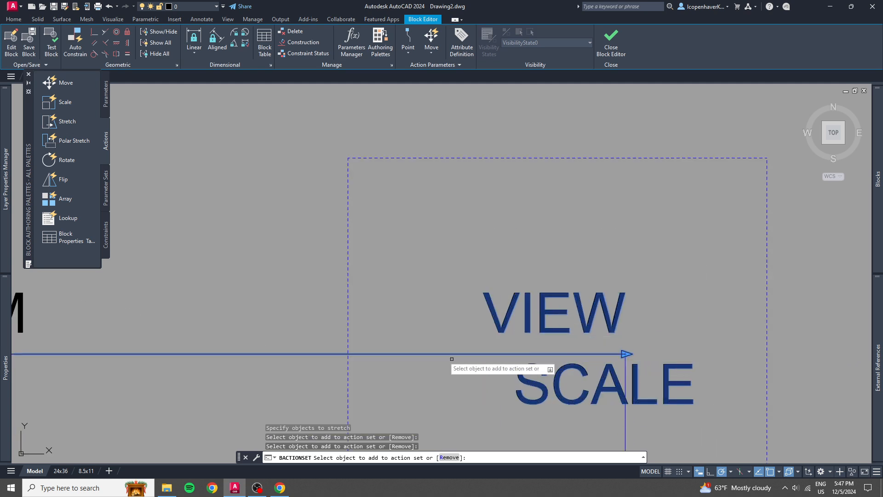
scroll(440, 352, "down", 4)
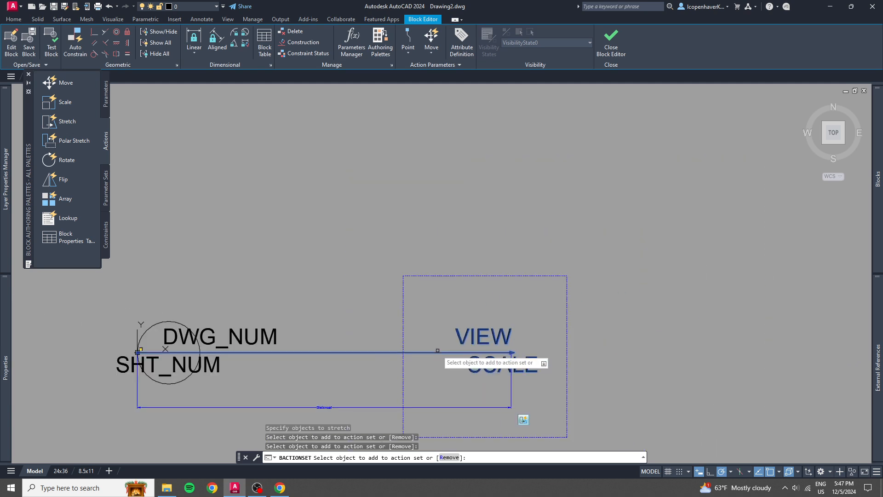
key("Return")
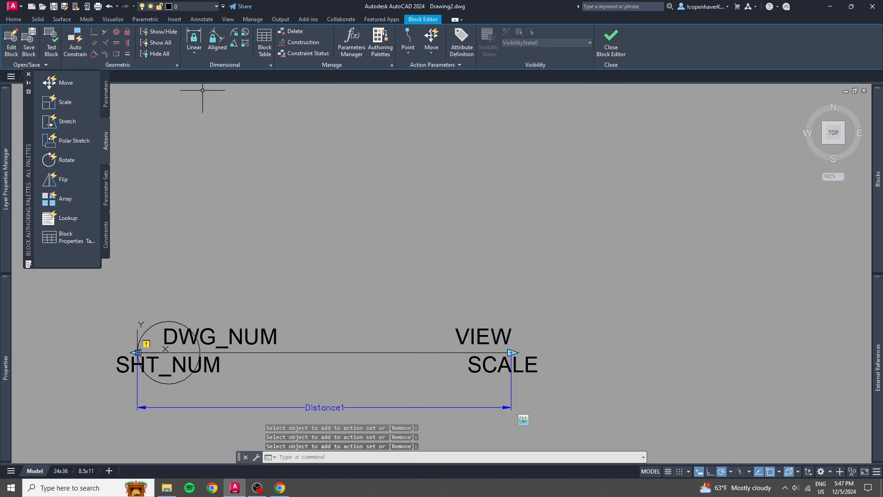
Test the block by stretching its reference line outward and back with both attributes attached, and close the test window.
left_click(51, 44)
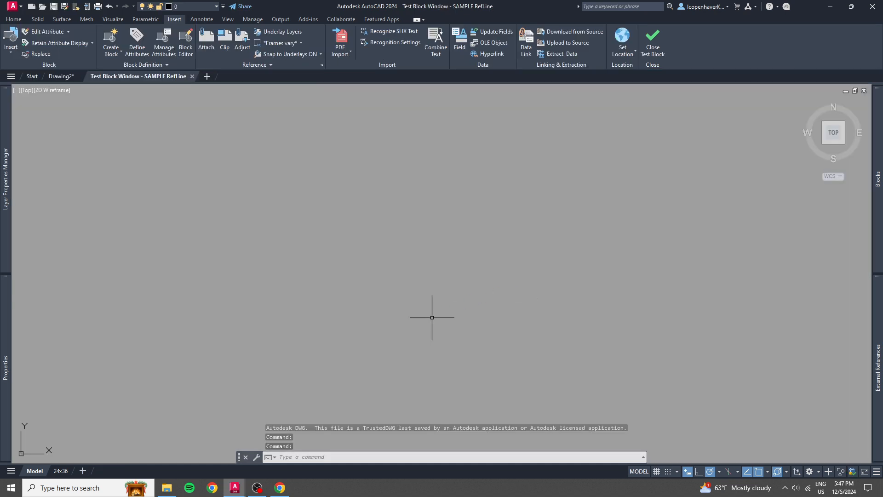
middle_click(432, 317)
middle_click(432, 318)
scroll(452, 318, "down", 2)
middle_click_drag(684, 332, 551, 350)
left_click(609, 336)
left_click(549, 363)
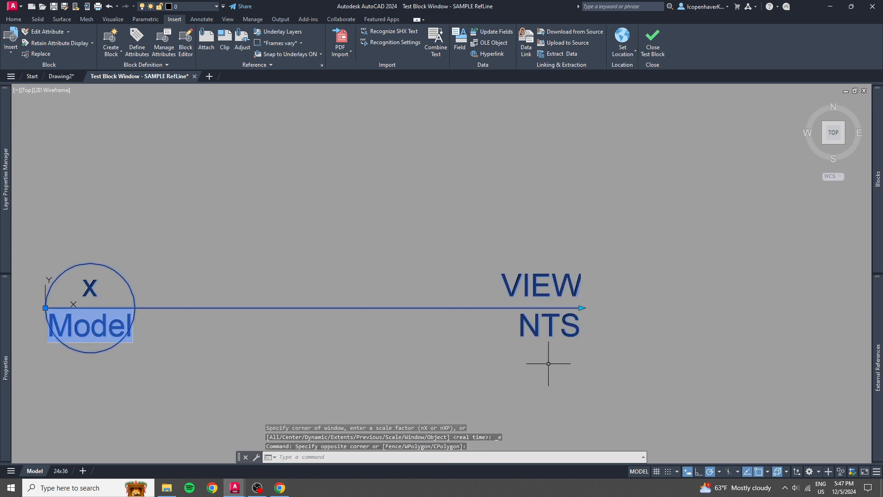
scroll(581, 308, "down", 3)
left_click(581, 307)
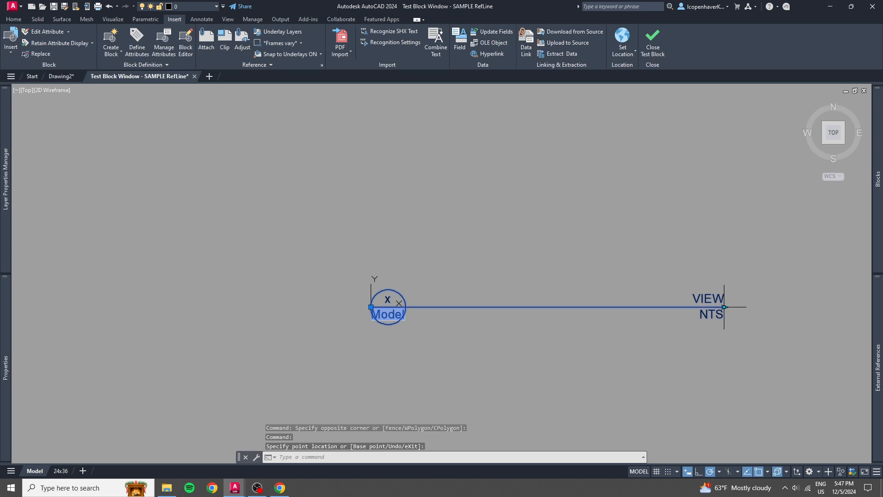
left_click(724, 306)
left_click(599, 312)
left_click(600, 307)
left_click(633, 307)
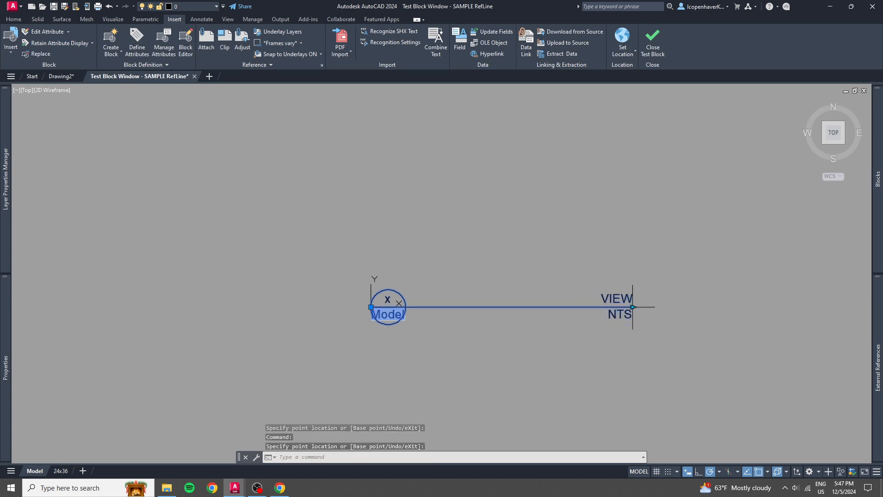
left_click(653, 42)
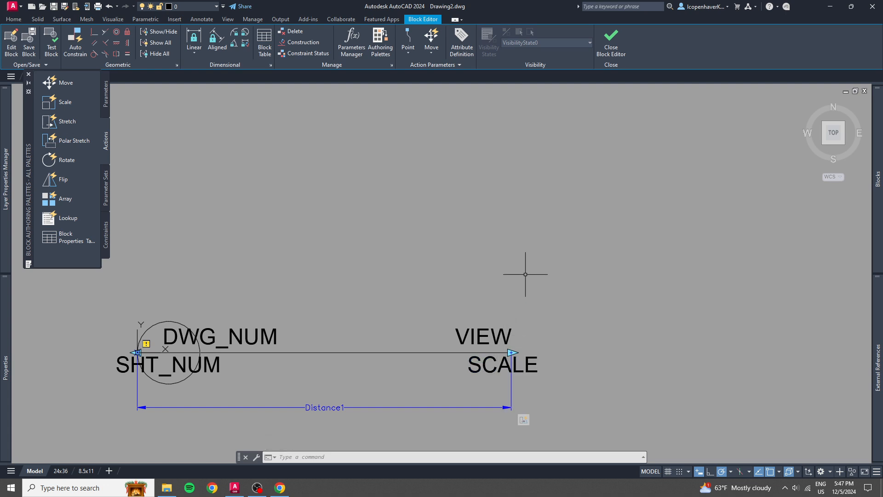
Place a Visibility parameter about 3/16" straight below the reference line's end, just under the SCALE attribute.
middle_click_drag(396, 282, 492, 204)
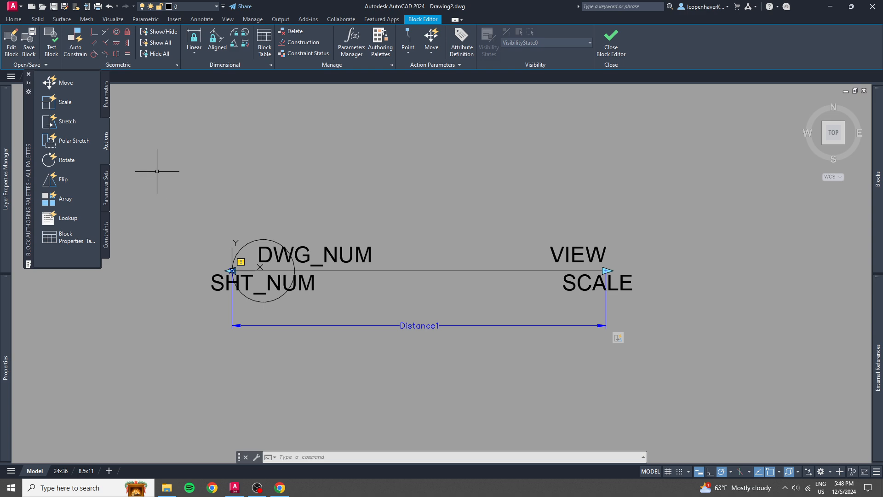
left_click(106, 91)
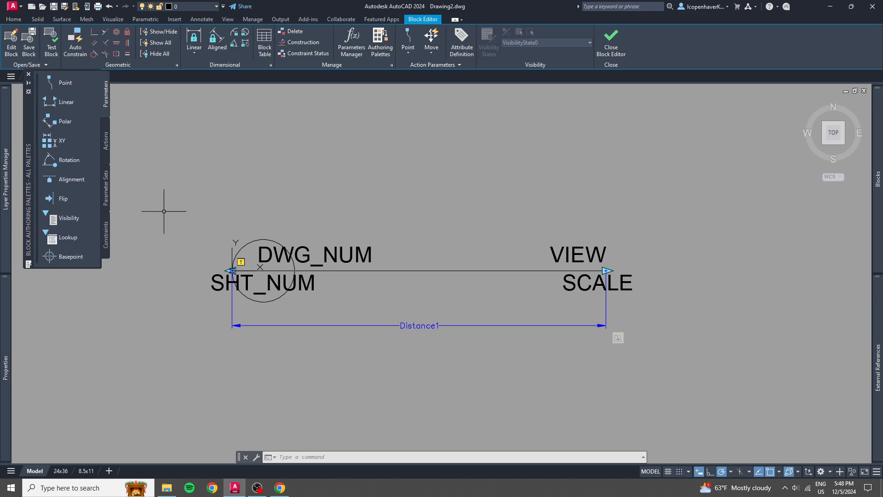
left_click(65, 221)
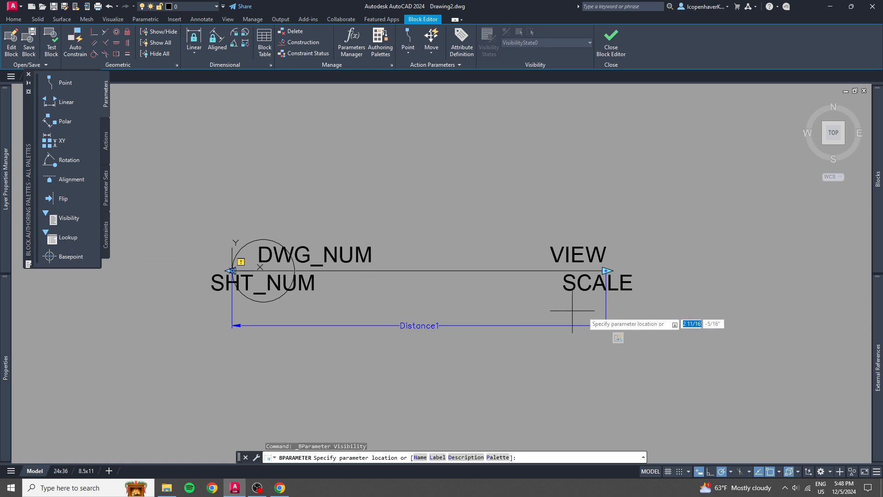
scroll(617, 301, "up", 6)
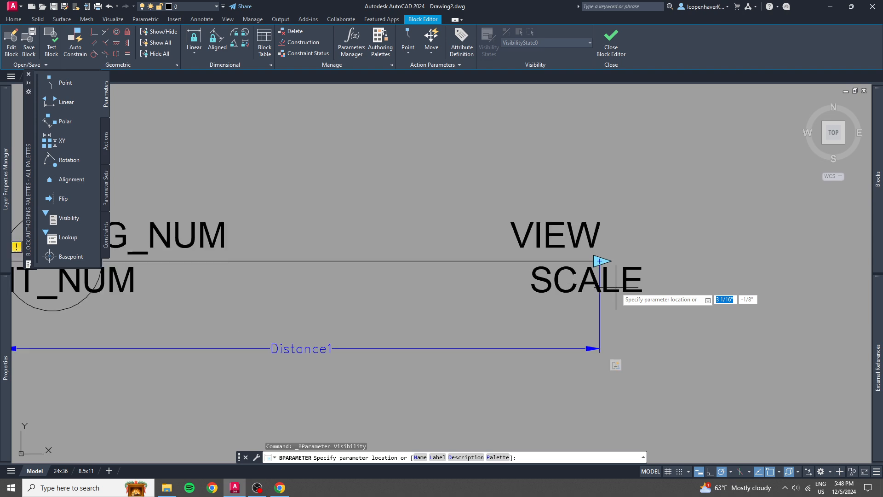
scroll(614, 290, "down", 4)
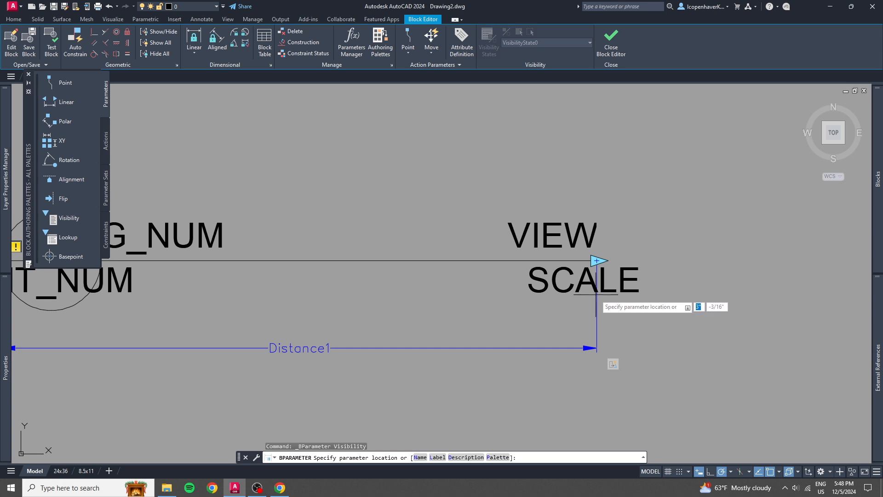
left_click(597, 295)
scroll(621, 292, "up", 5)
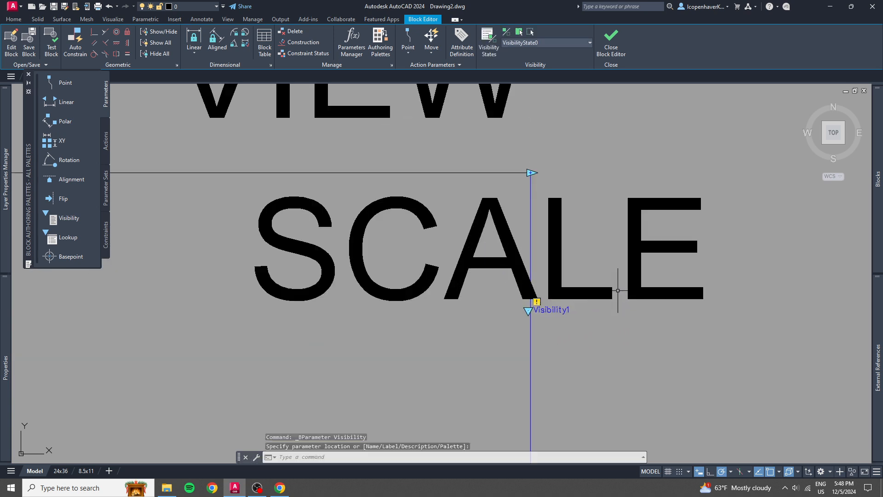
right_click(560, 310)
left_click(551, 316)
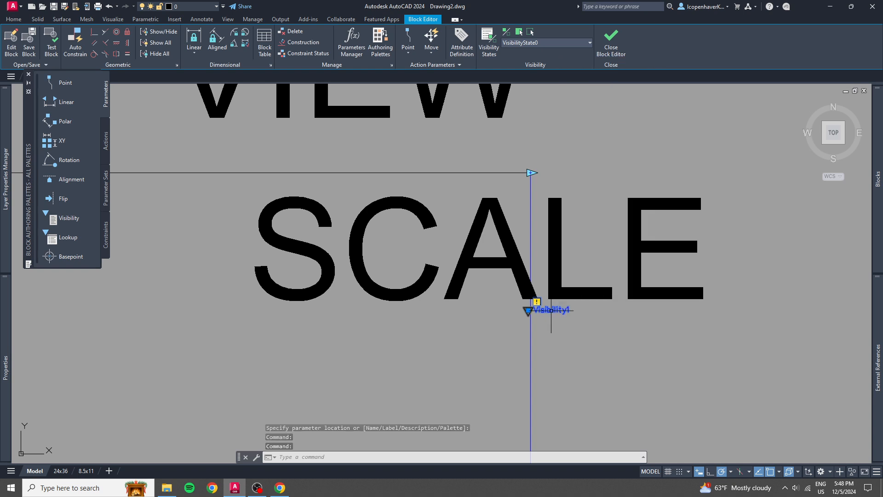
double_click(552, 316)
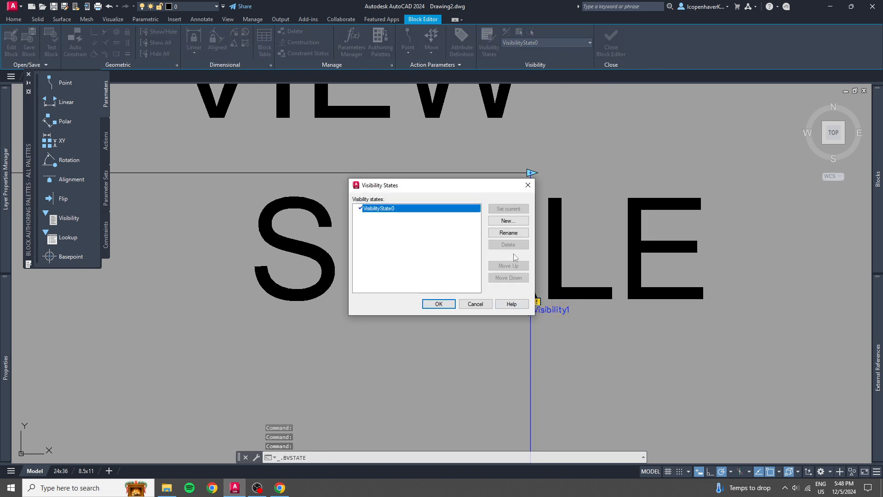
left_click(474, 305)
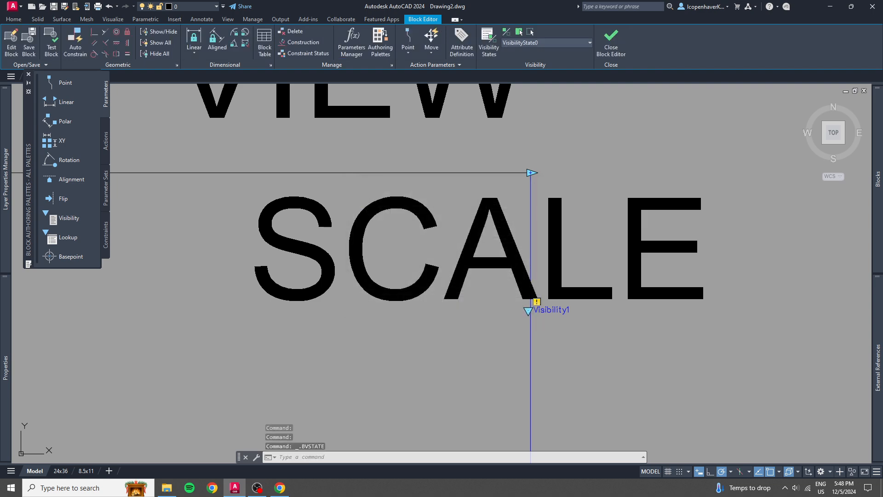
Rename the visibility parameter below the SCALE attribute as Scale.
right_click(542, 314)
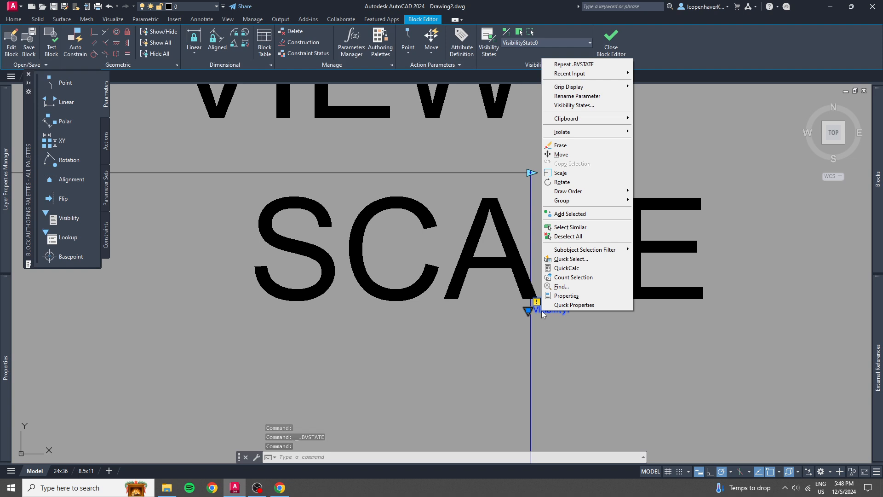
left_click(581, 96)
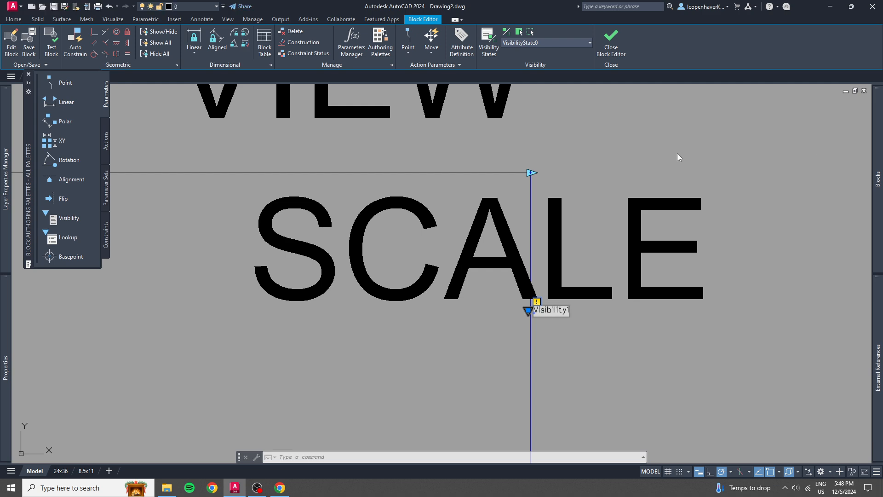
key("BackSpace")
type("Scale")
key("Return")
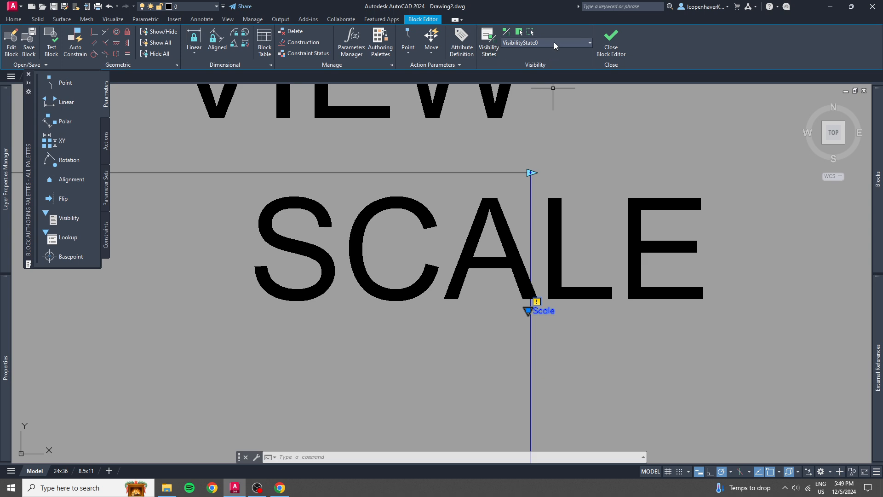
Add new visibility states named 1/4" and 1/2" to the Scale parameter, leaving existing objects' visibility unchanged.
left_click(490, 41)
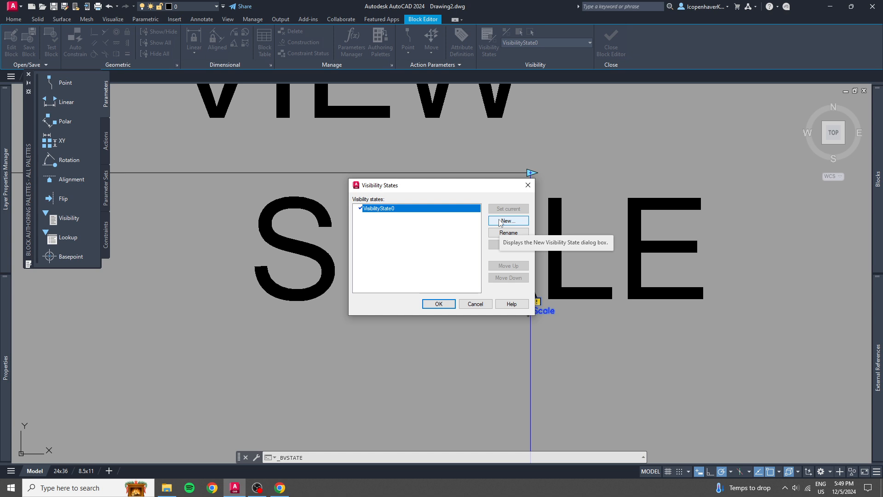
left_click(501, 222)
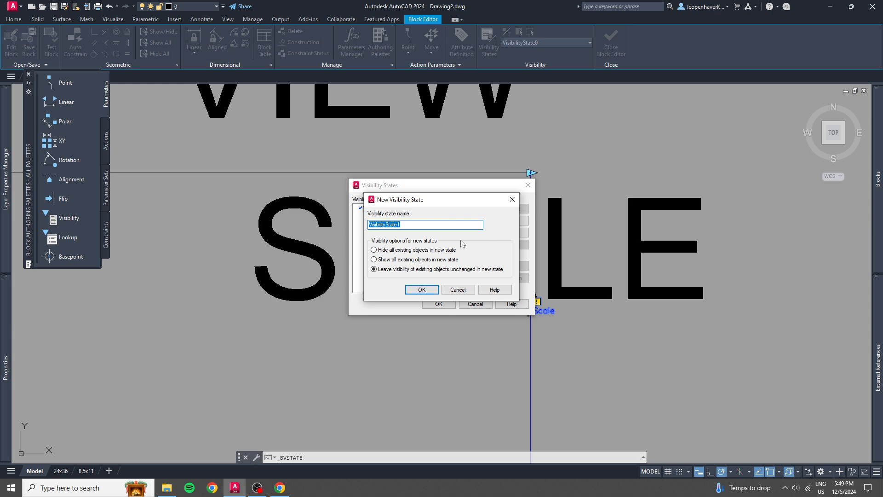
type("1/4")
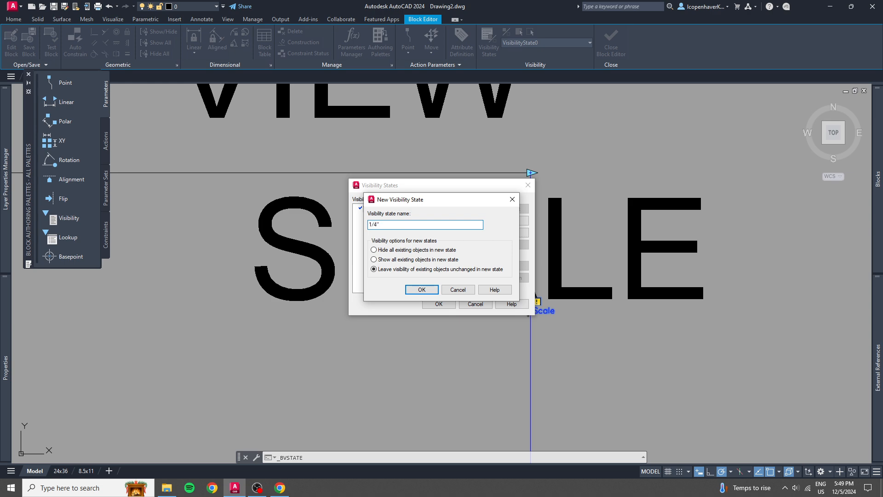
key("Return")
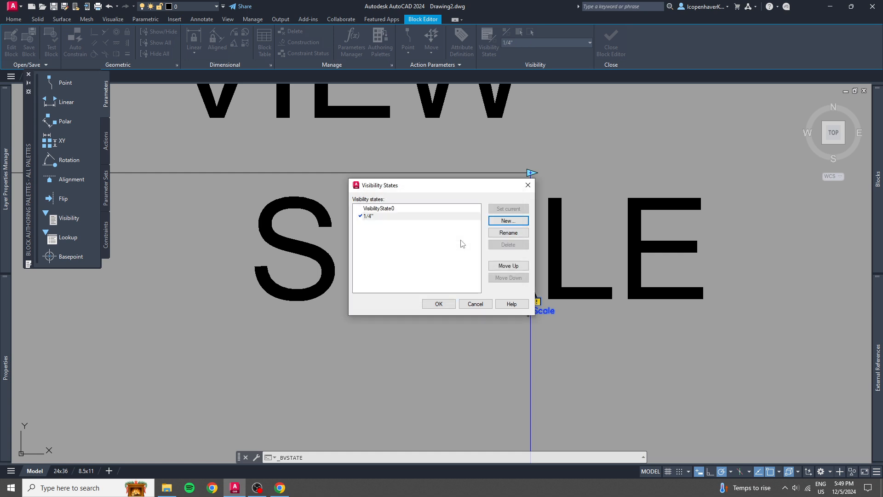
left_click(511, 222)
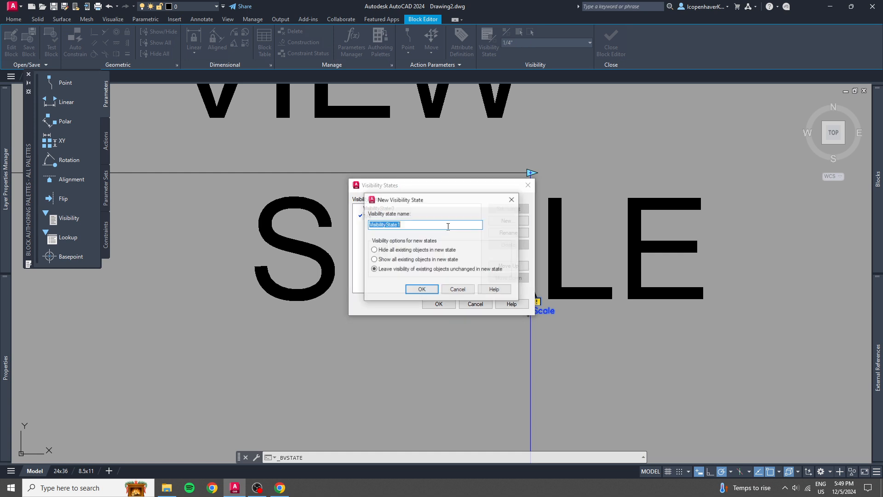
type("1/2\"")
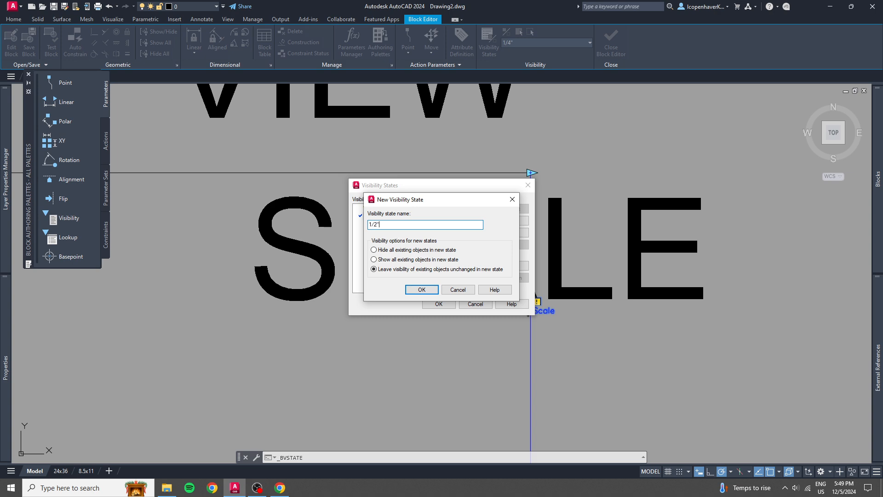
key("Return")
Add two more visibility states named 1" and 1'-0", leaving existing objects' visibility unchanged.
left_click(514, 223)
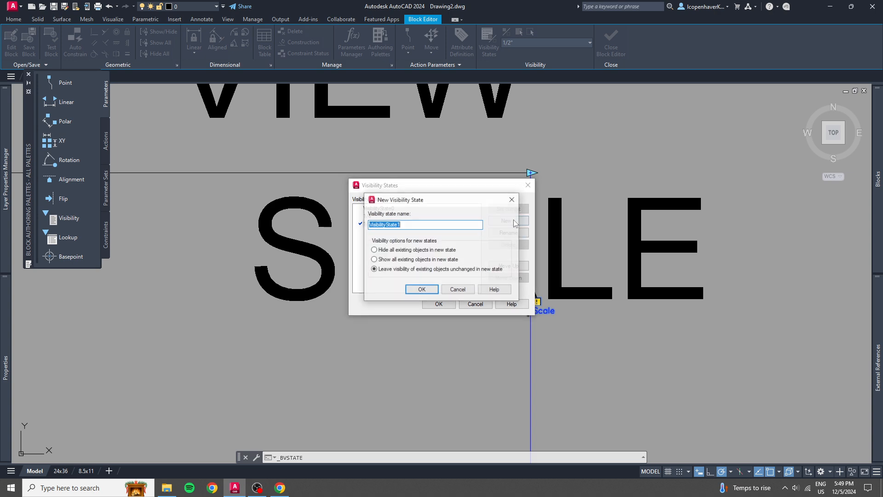
type("1\"")
key("Return")
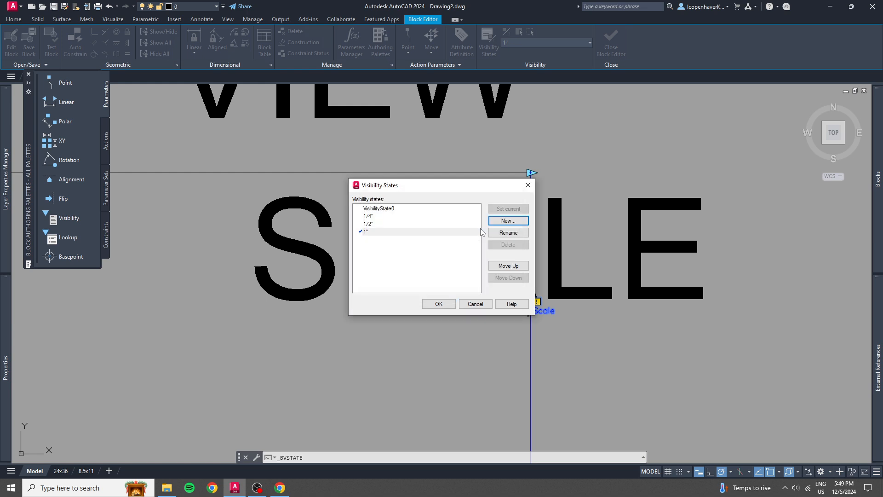
left_click(510, 221)
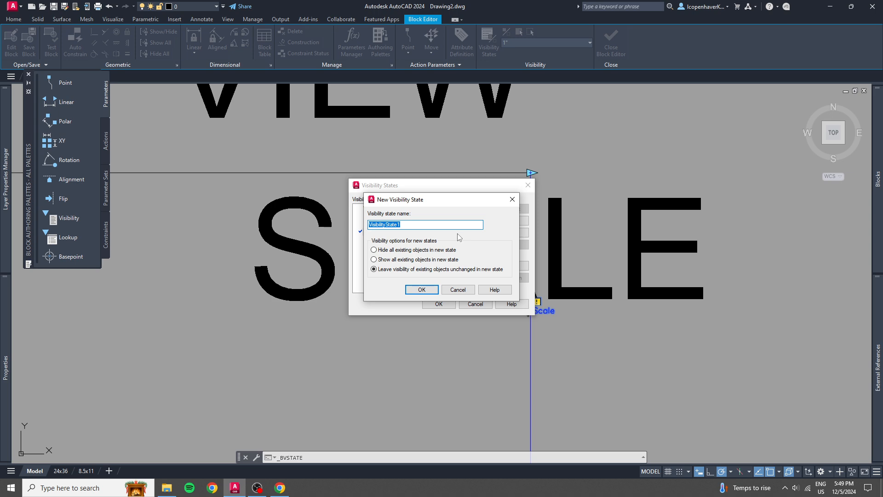
type("1'-0\"")
key("Return")
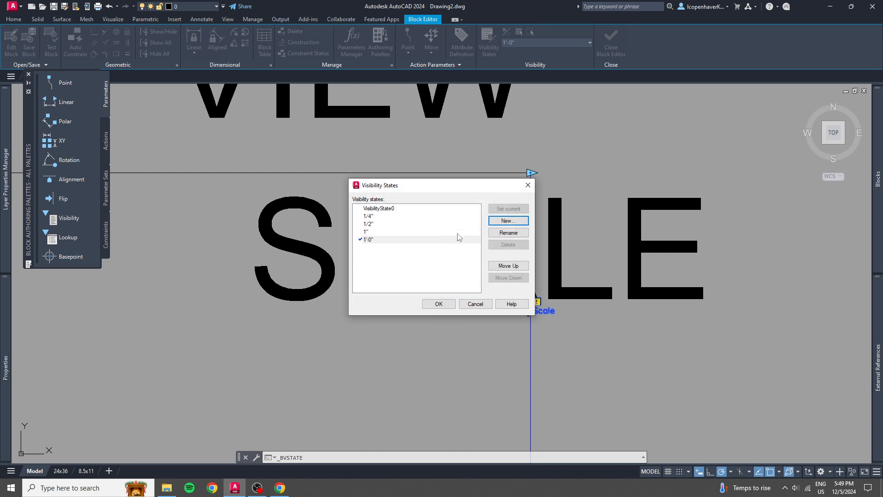
Rename the default visibility state VisibilityState0 as SCALE, make it current and accept the visibility states.
left_click(394, 209)
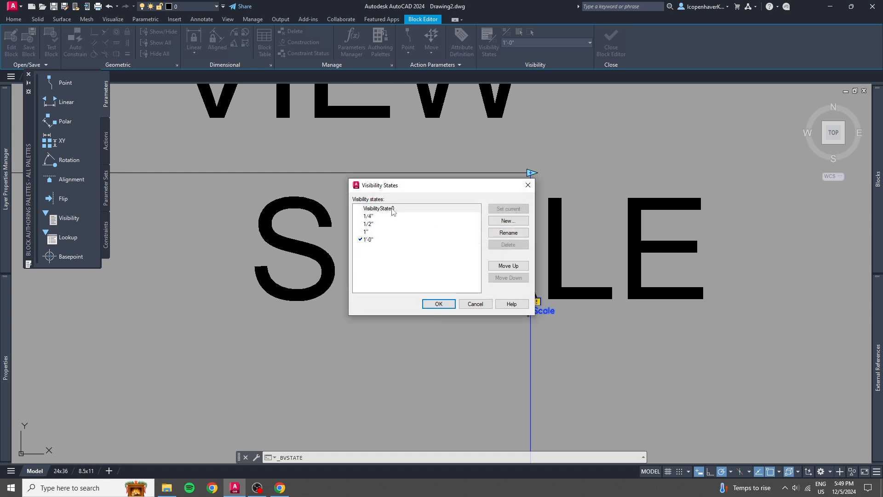
left_click(492, 233)
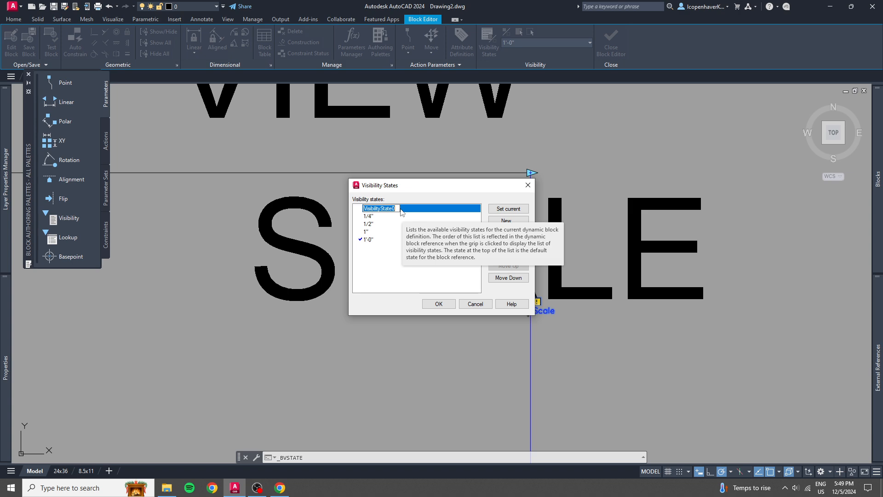
type("SCALE")
key("Return")
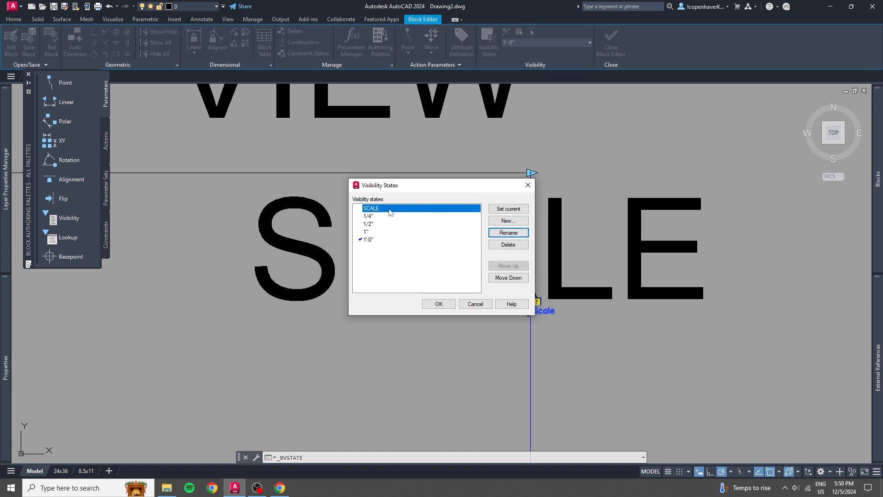
left_click(412, 208)
left_click(399, 222)
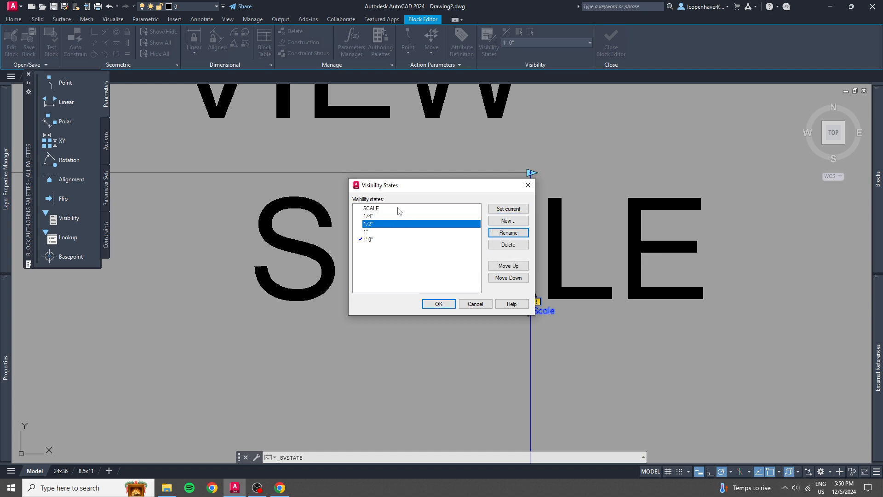
left_click(398, 208)
left_click(495, 209)
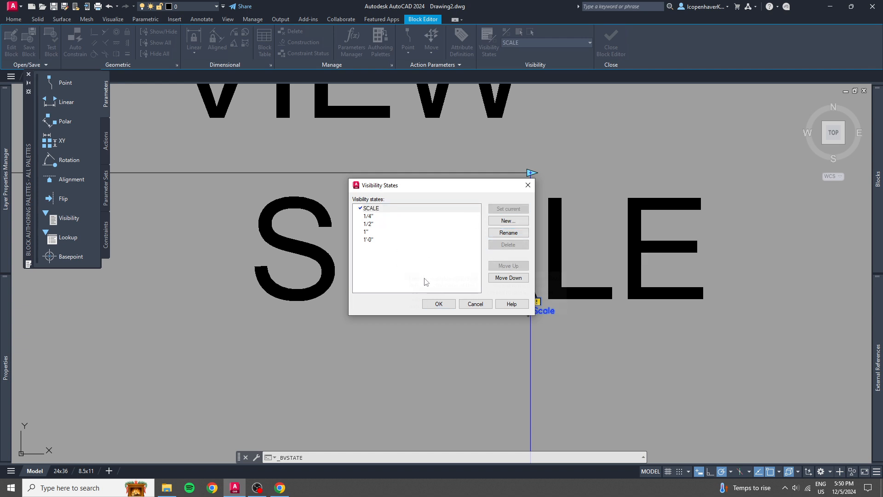
left_click(439, 304)
scroll(524, 308, "down", 4)
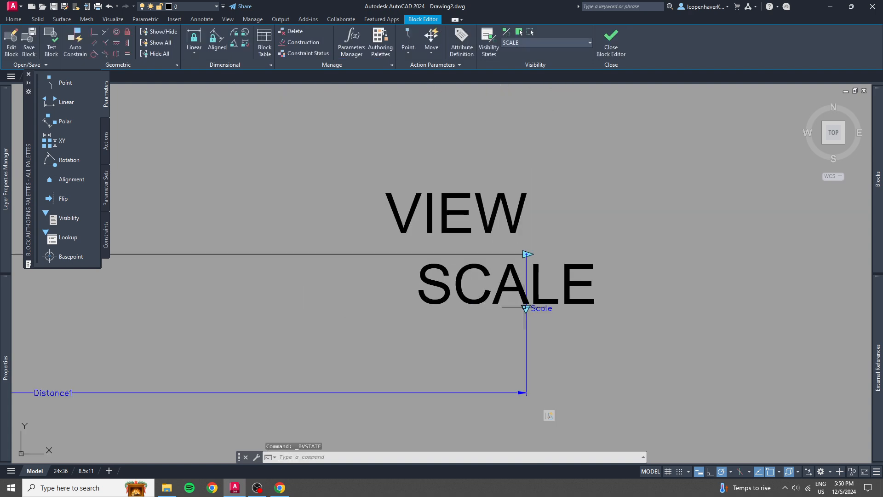
middle_click_drag(524, 308, 343, 354)
middle_click_drag(426, 233, 428, 189)
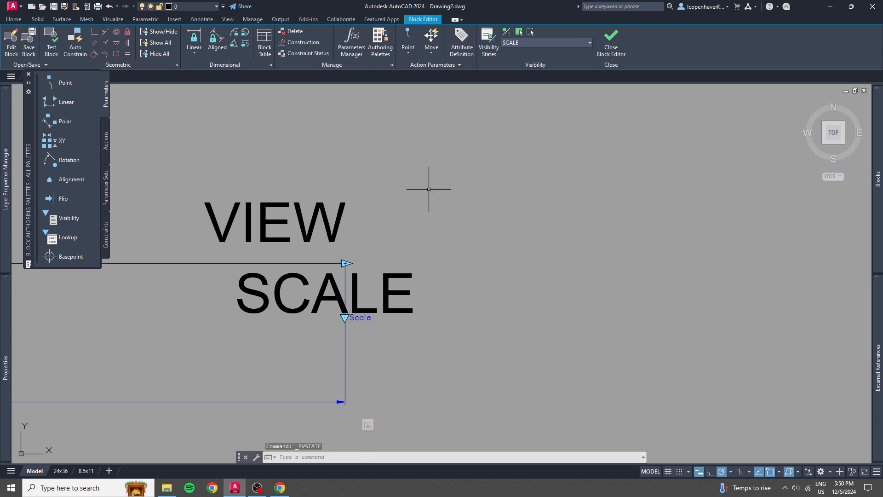
type("dt")
key("Return")
key("Escape")
Create a multiline text box about 1" wide in the empty area to the right of the SCALE attribute.
type("mte")
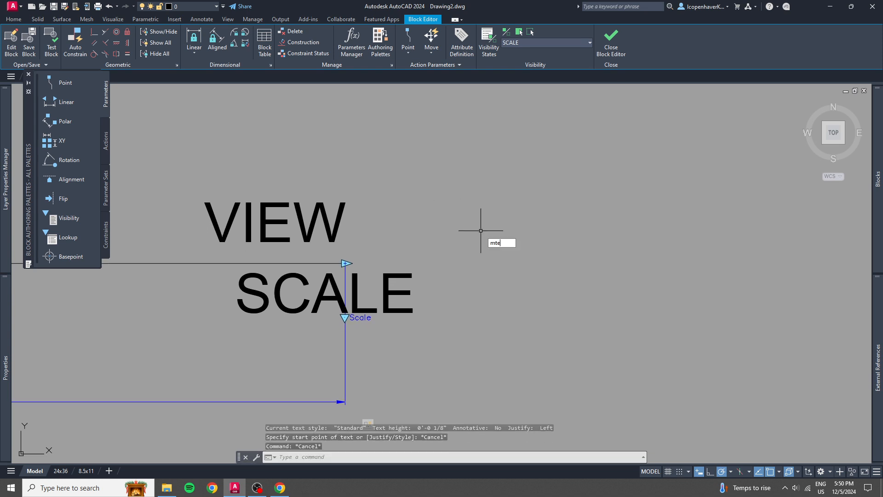
key("Return")
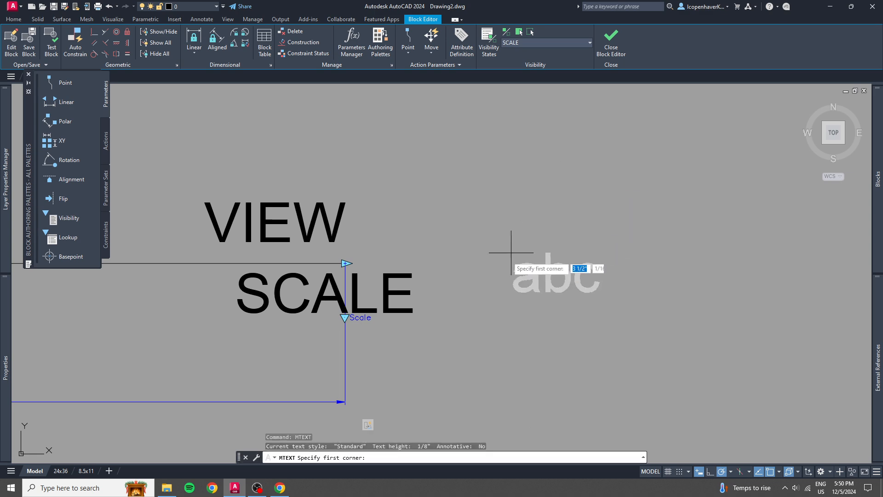
middle_click_drag(506, 255, 322, 186)
scroll(356, 216, "up", 2)
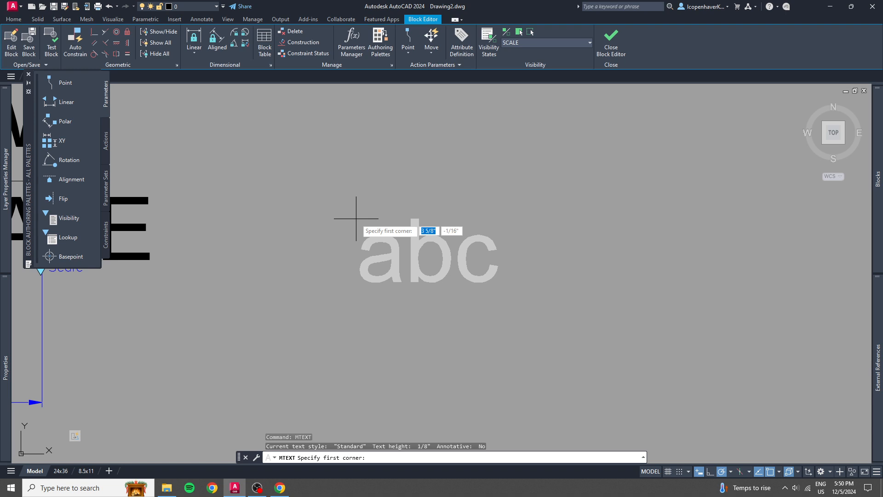
middle_click_drag(345, 221, 459, 235)
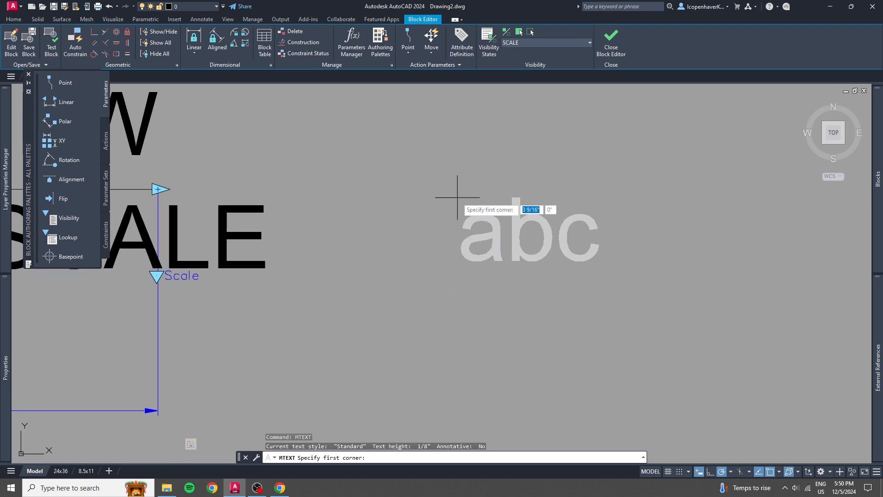
left_click(459, 205)
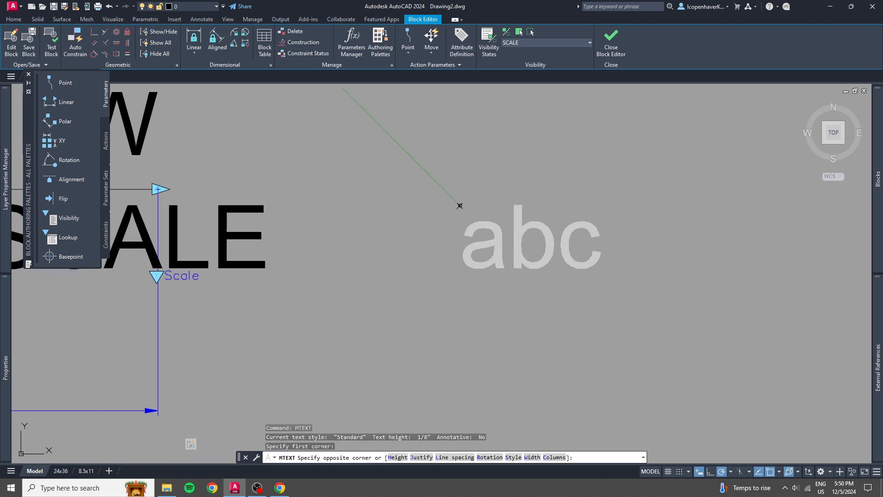
scroll(685, 293, "down", 4)
middle_click_drag(694, 296, 452, 281)
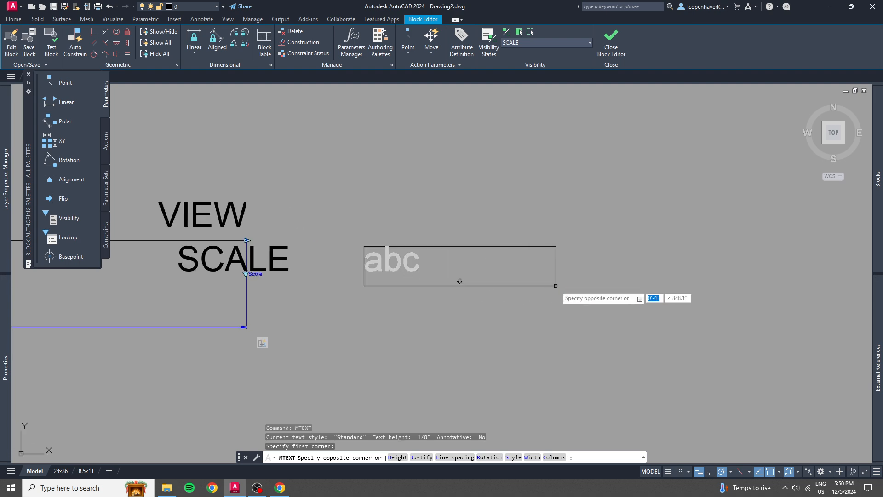
left_click(563, 288)
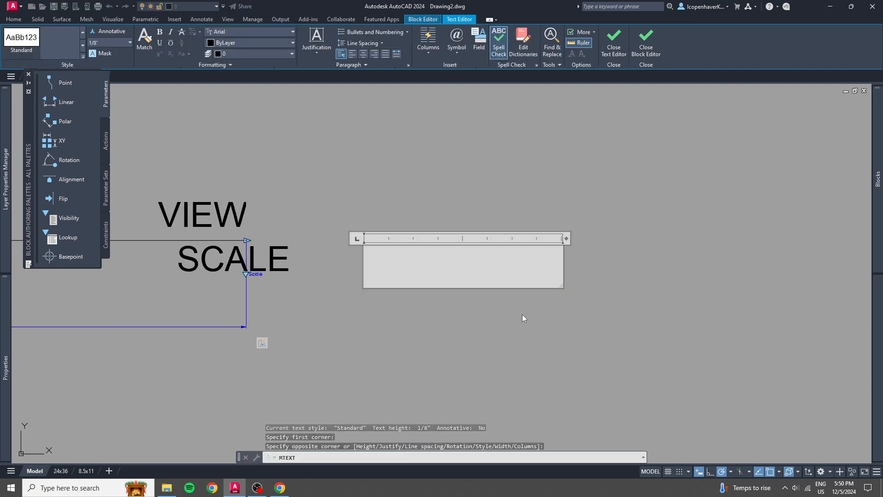
Enter the scale text 1/4" = 1'-0" in the new text box, with the 1/4 stacked as a fraction.
type("1/4\" = 1'")
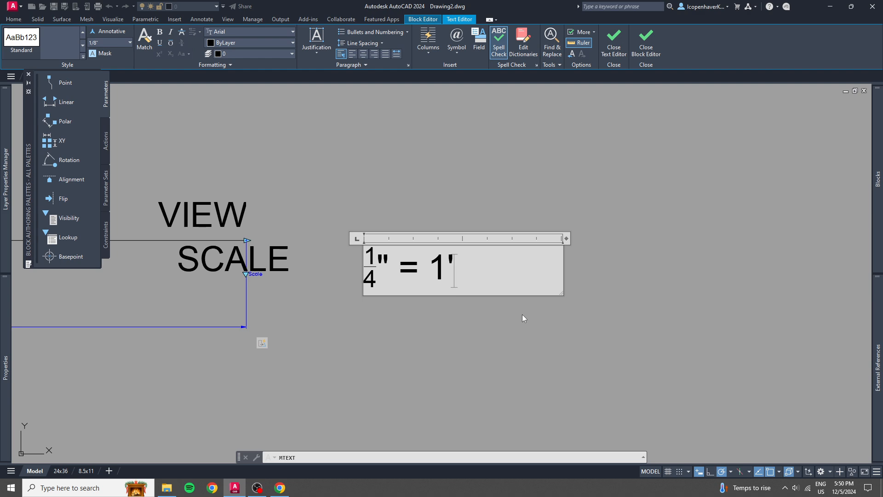
type("0\"")
key("Left")
key("Left")
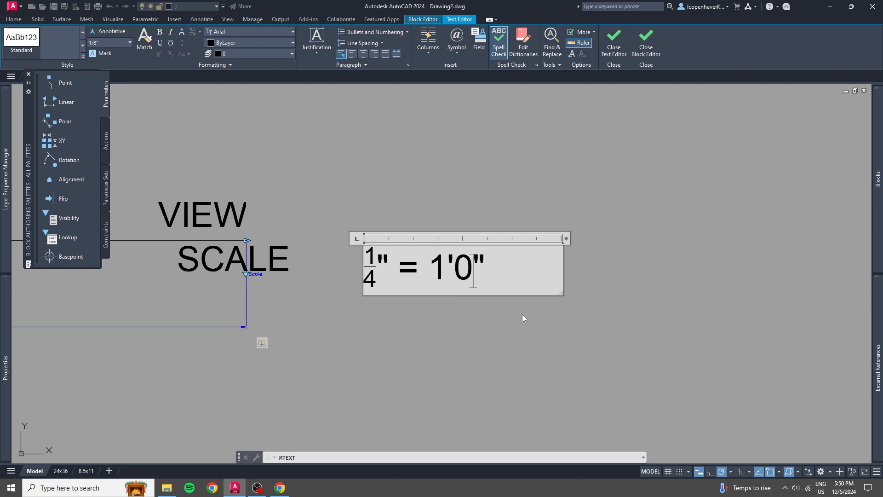
type("-")
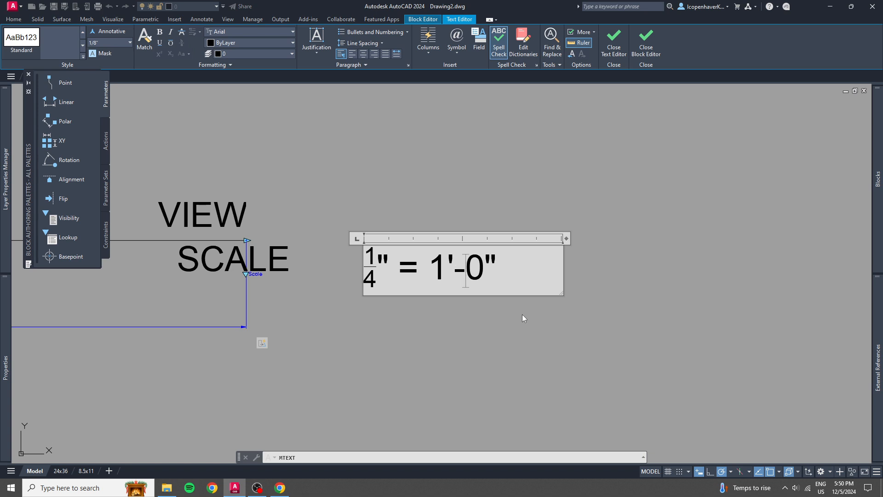
left_click(530, 275)
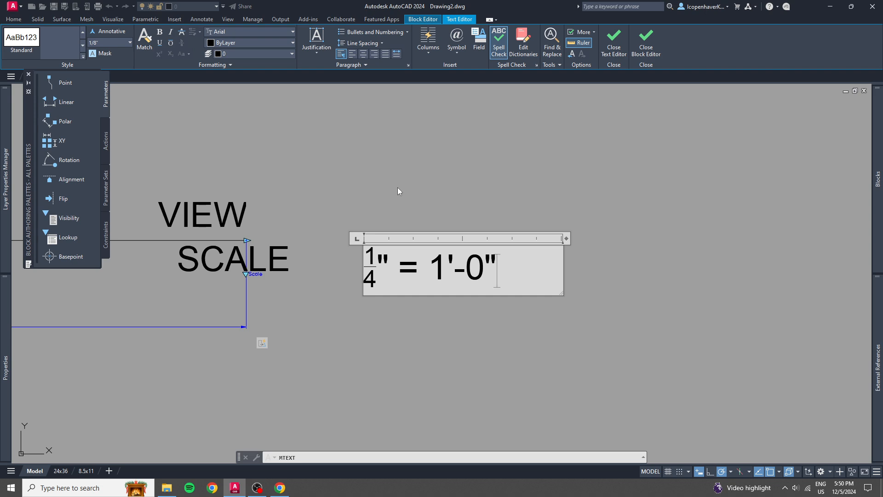
Set the scale text's justification to Top Right and finish editing the text.
left_click(318, 50)
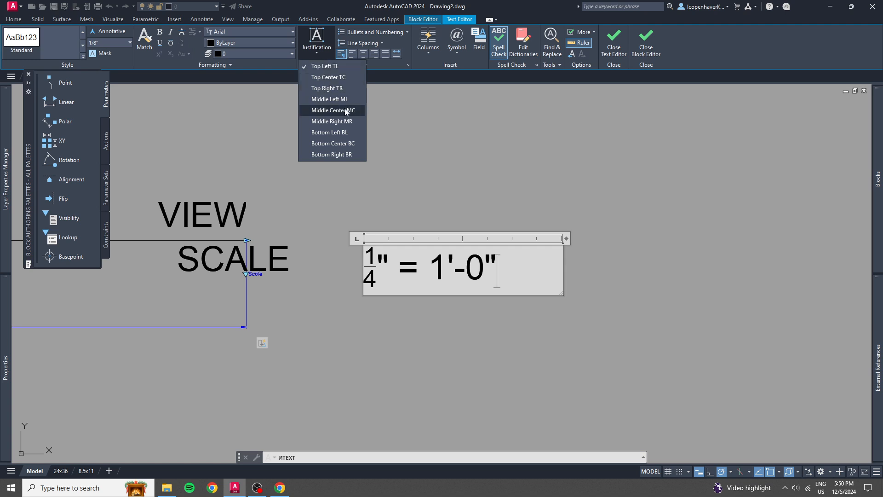
left_click(341, 90)
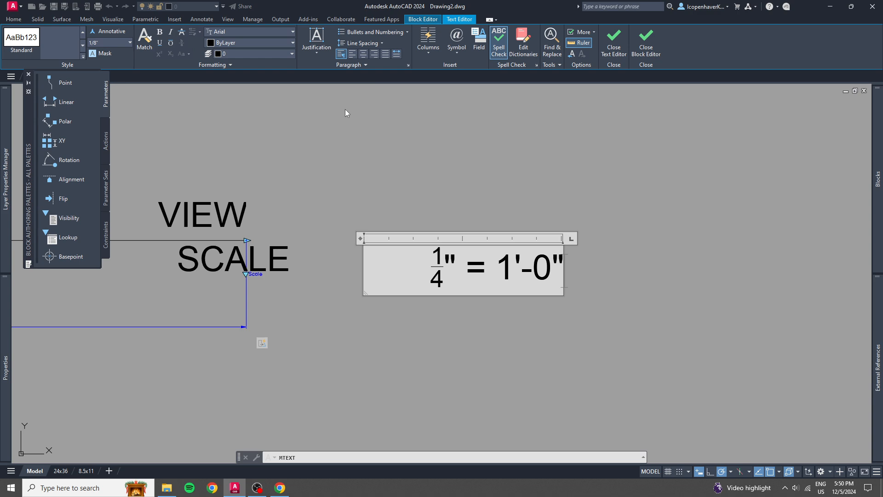
left_click(453, 201)
Move the 1/4" = 1'-0" text so its top-right location point sits on the reference line's right endpoint.
left_click(539, 289)
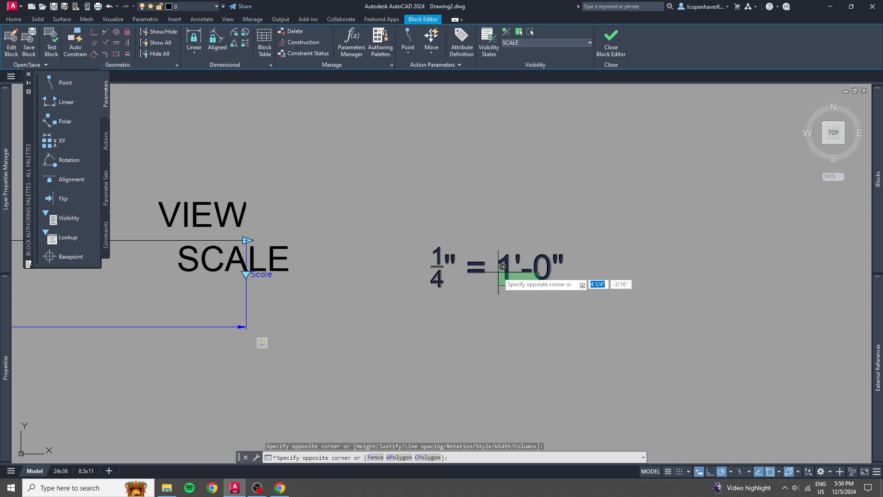
left_click(495, 274)
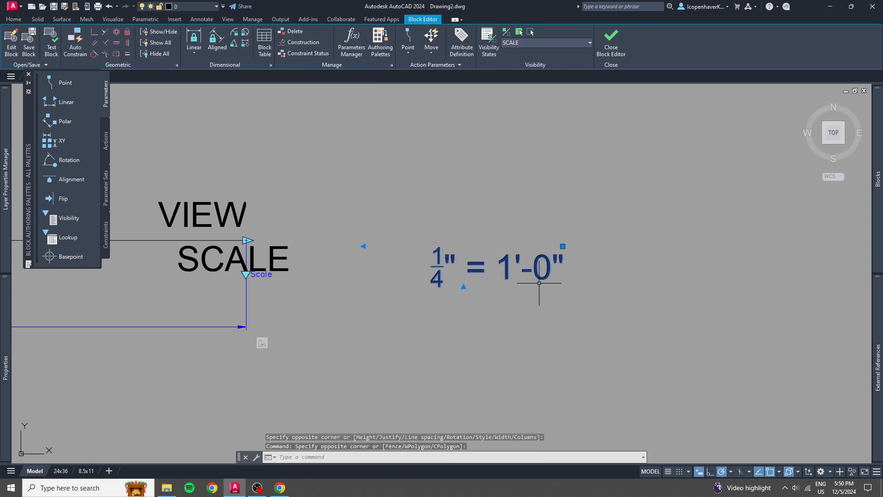
left_click(562, 246)
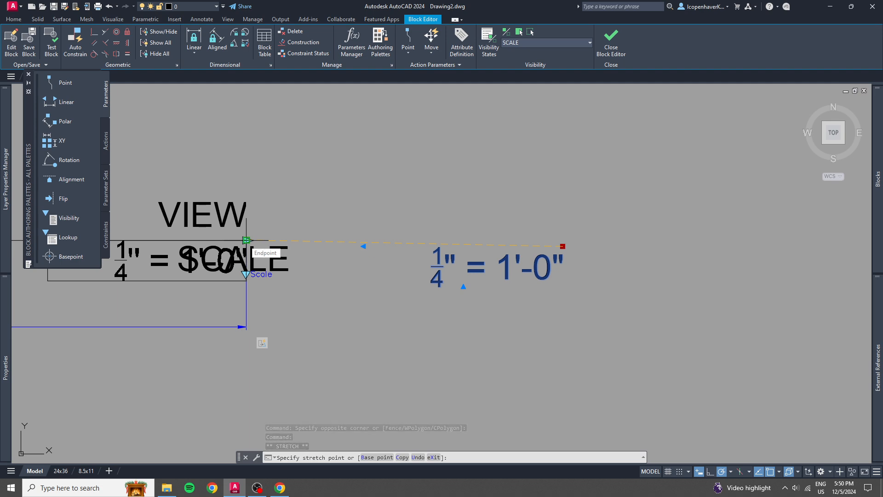
left_click(247, 239)
middle_click_drag(363, 244, 542, 239)
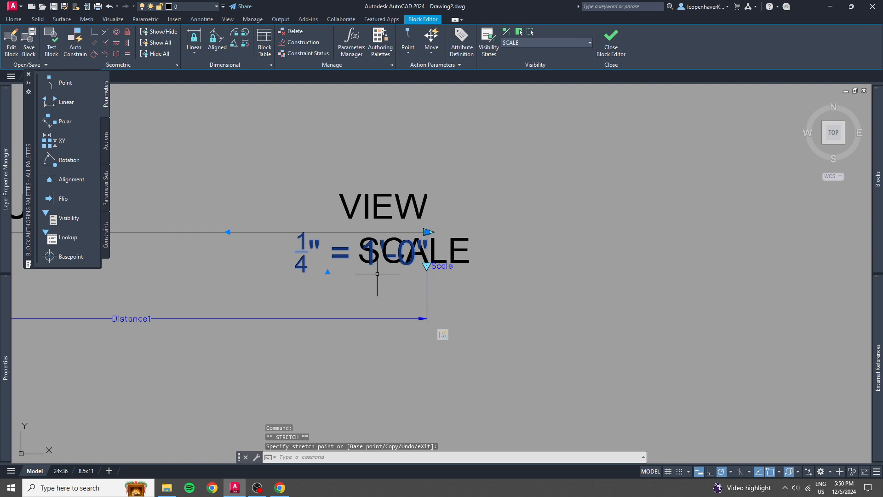
Copy the 1/4" = 1'-0" text about 1 5/8" horizontally into the empty area right of the SCALE attribute.
type("co")
key("Return")
left_click(327, 257)
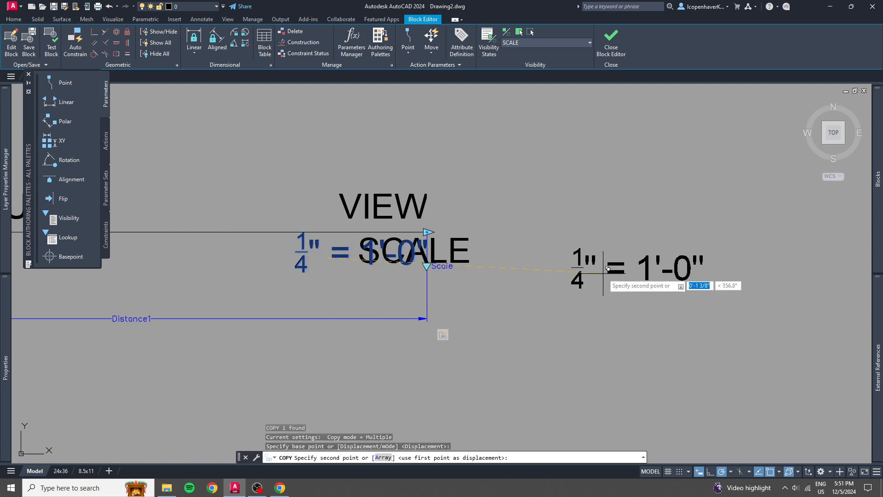
middle_click_drag(603, 271, 359, 286)
left_click(398, 271)
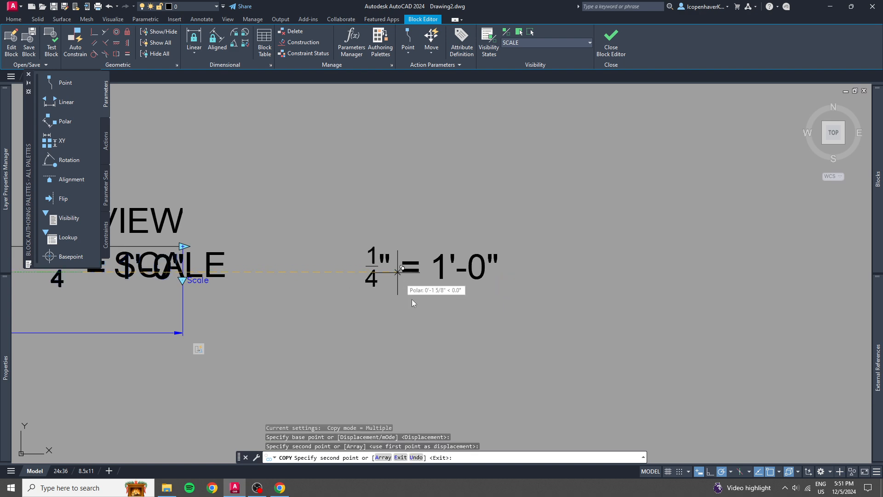
key("Escape")
Change the copied scale text to 1/2" = 1'-0", replacing its stacked fraction with a plain unstacked 1/2.
left_click(413, 270)
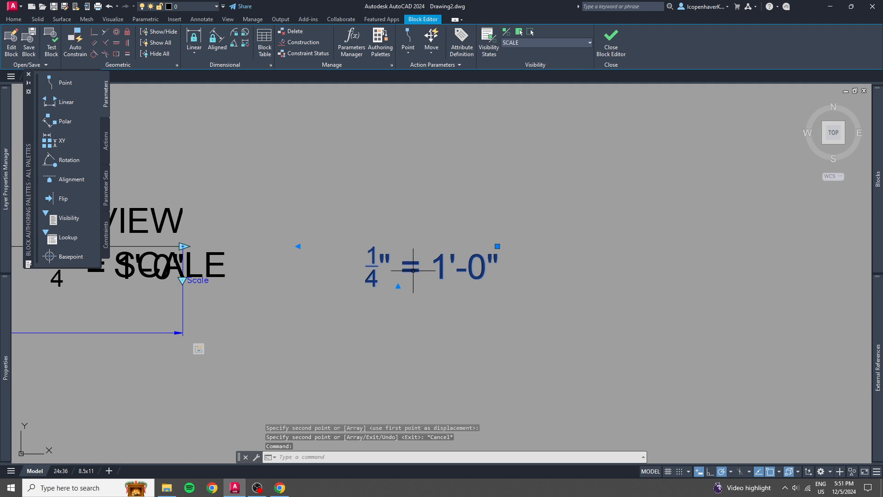
middle_click_drag(246, 300, 464, 256)
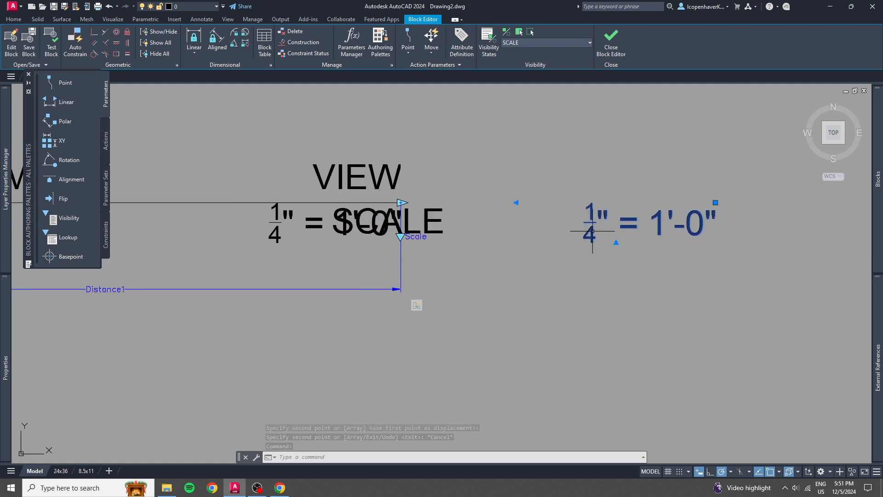
double_click(592, 231)
left_click(593, 239)
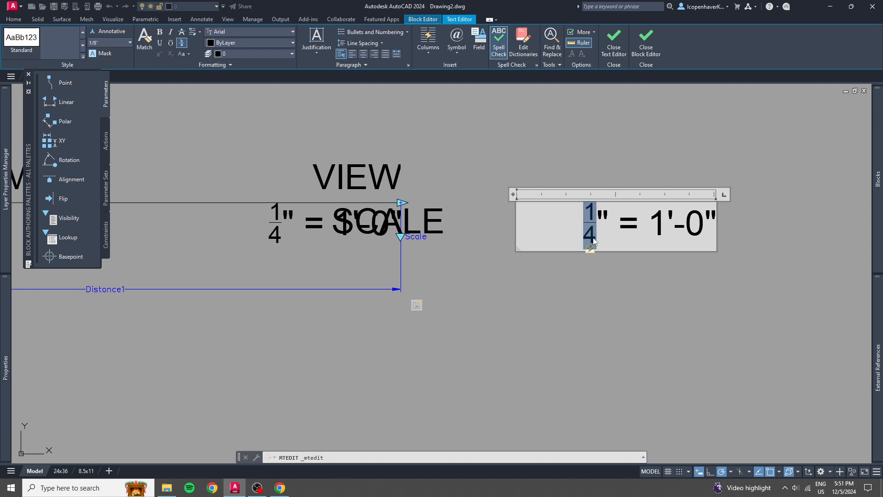
type("1/2")
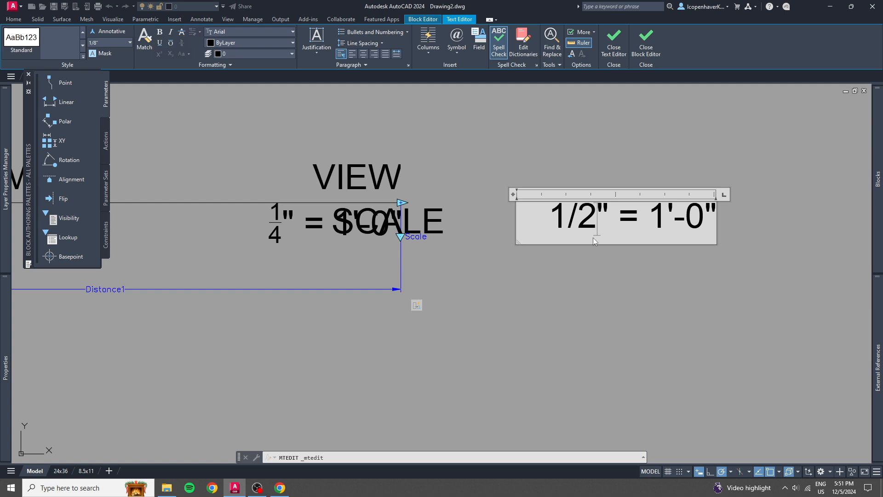
left_click(676, 151)
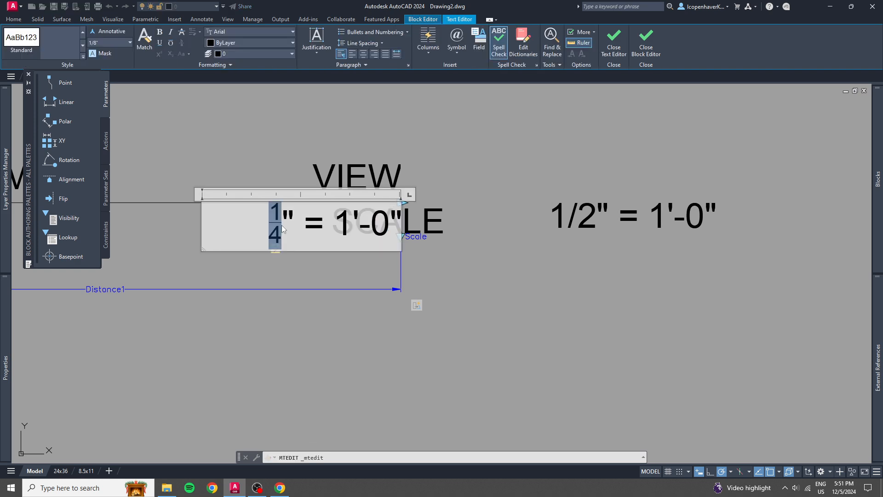
Replace the original scale text's stacked fraction with a plain 1/4 and move that text directly above the 1/2" = 1'-0" text.
type("1/4")
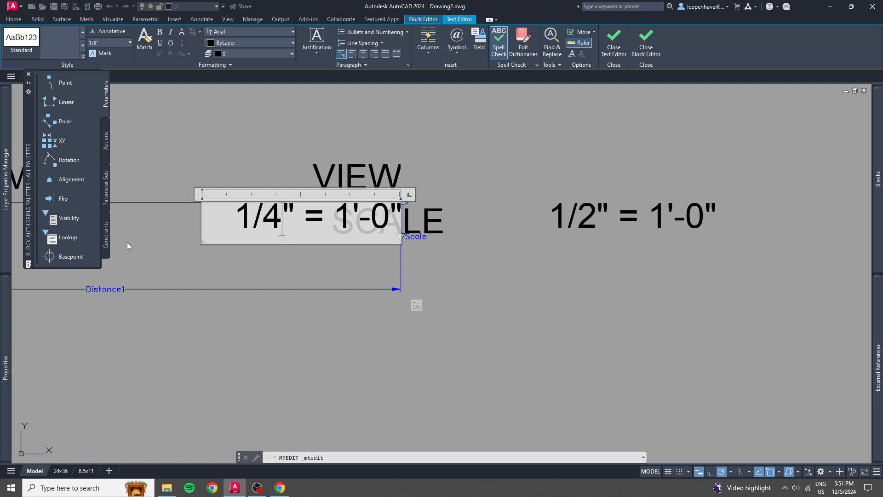
left_click(486, 181)
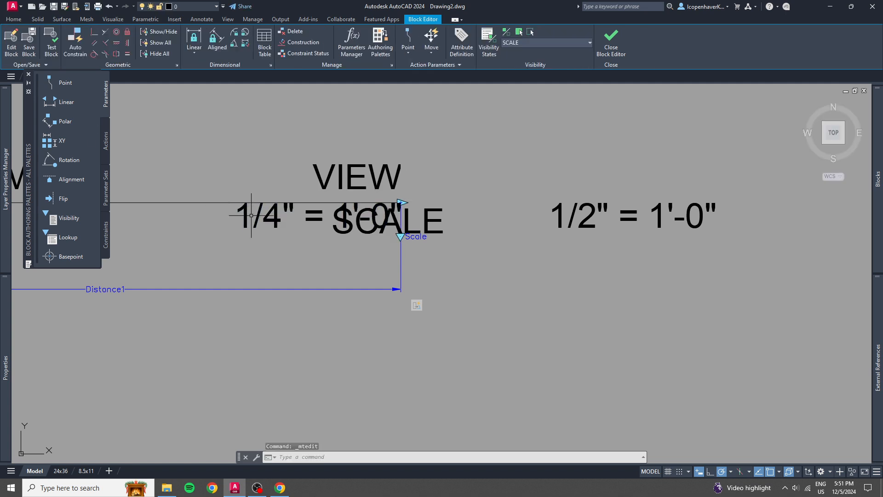
left_click(400, 203)
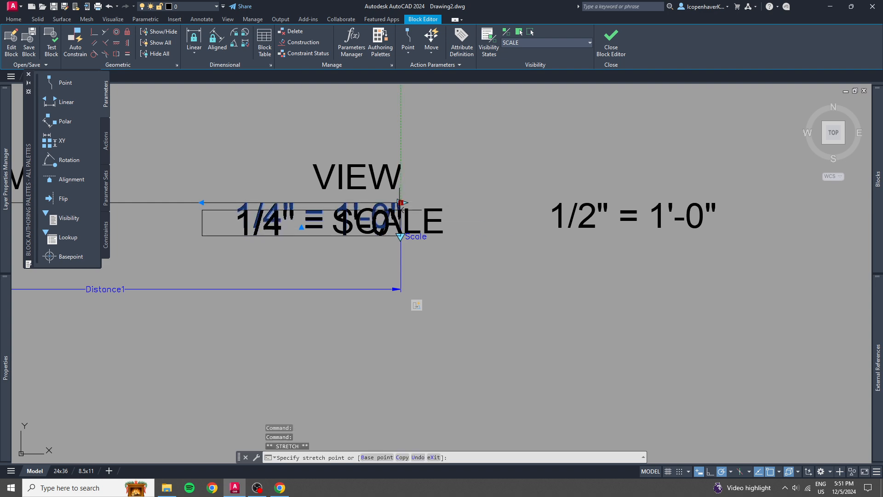
left_click(716, 153)
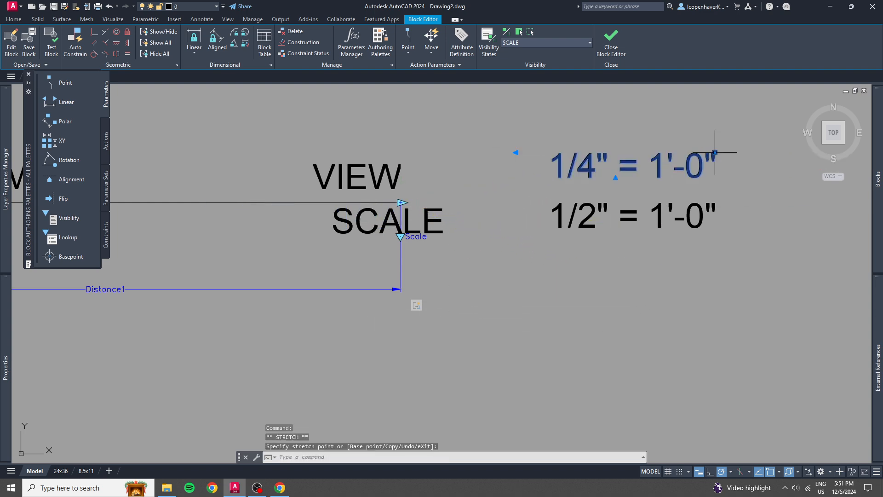
key("Escape")
Copy the 1/2" = 1'-0" text twice straight down, stacking the copies beneath it in the same column.
left_click(700, 204)
type("co")
key("space")
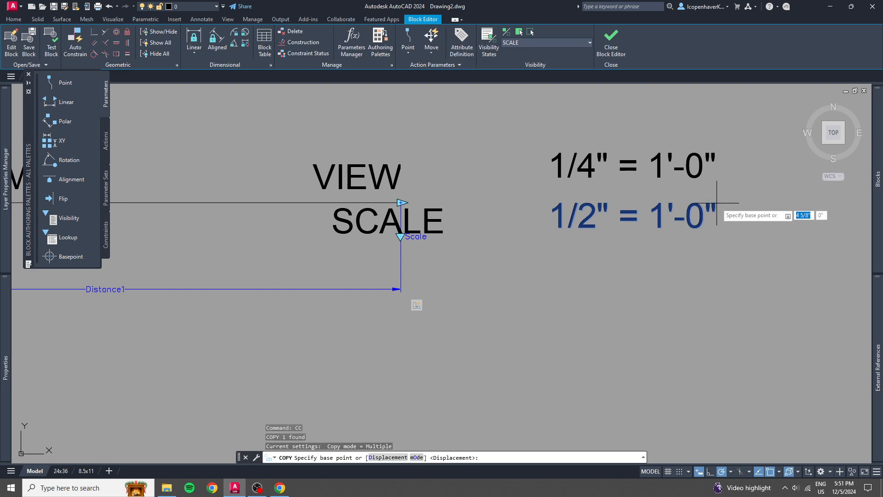
left_click(716, 203)
left_click(716, 246)
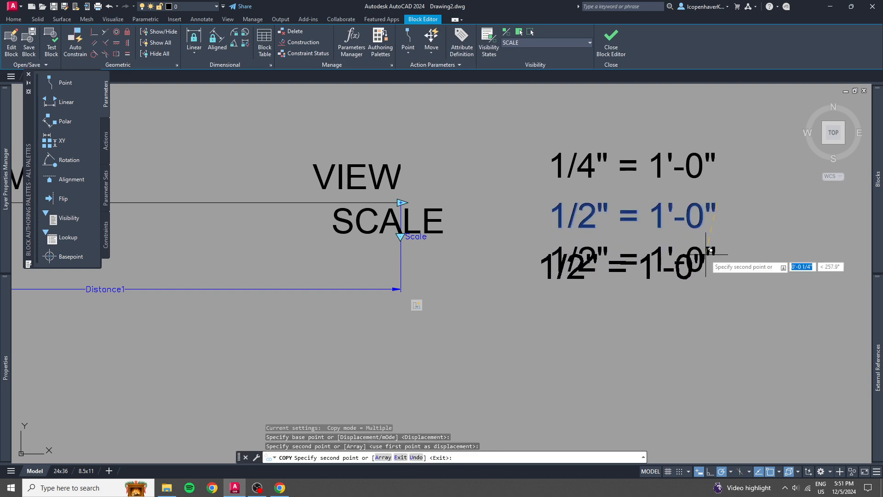
left_click(716, 289)
key("Escape")
Change the first copy below the 1/2" = 1'-0" text to read 1" = 1'-0".
left_click(593, 252)
double_click(594, 252)
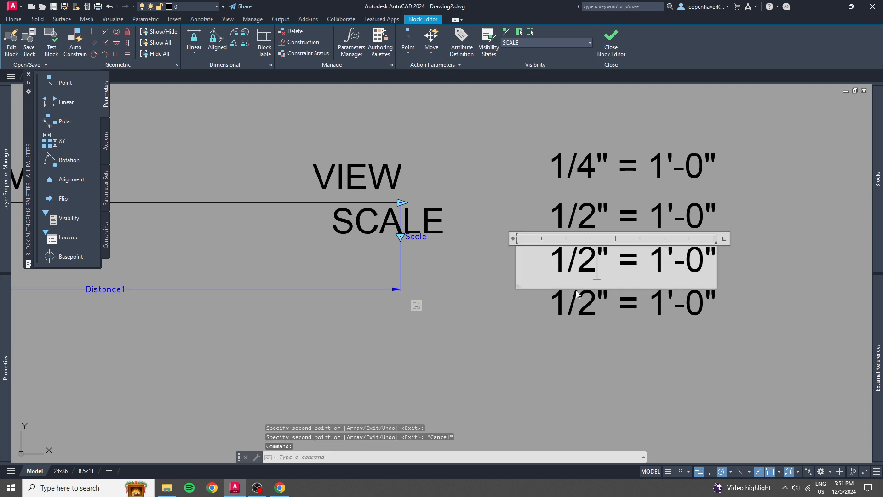
key("BackSpace")
key("BackSpace")
key("BackSpace")
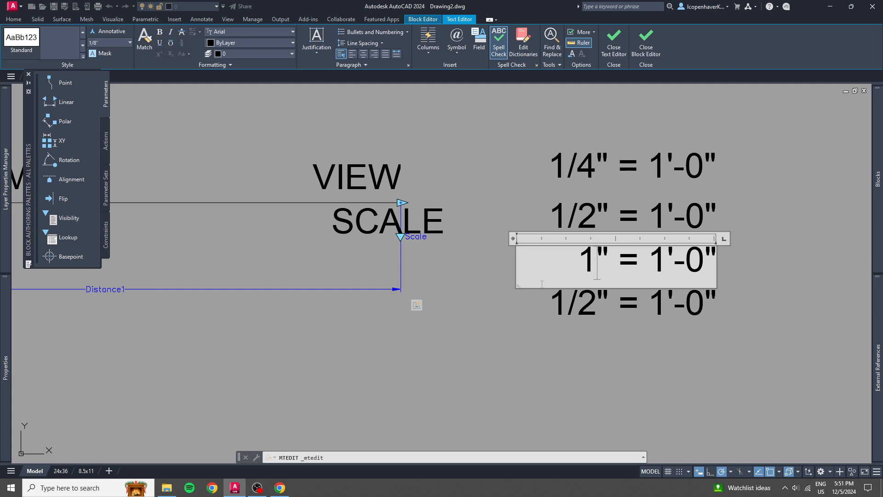
left_click(550, 303)
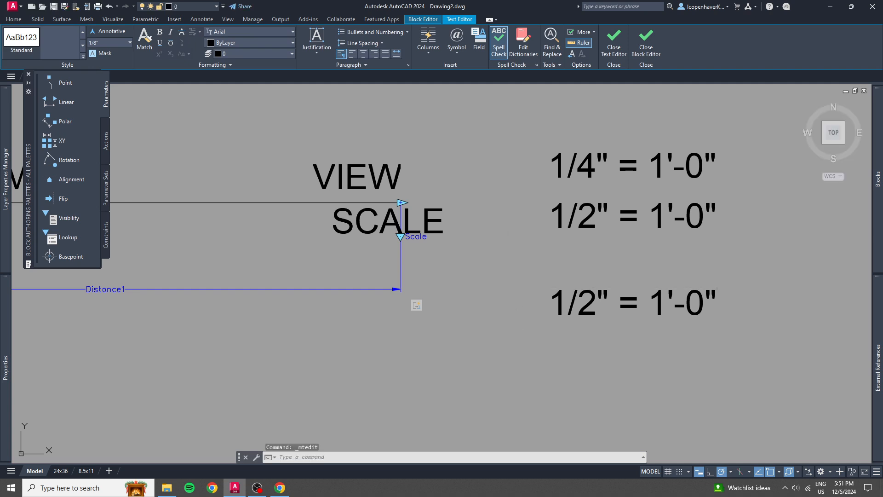
Change the lowest scale text in the column to read 1'-0" = 1'-0".
double_click(592, 299)
left_click_drag(598, 301, 543, 300)
type("1")
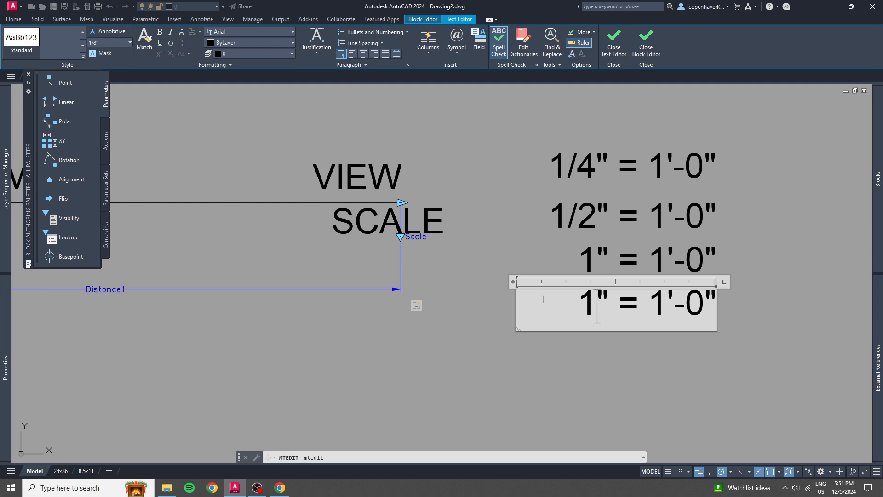
type("'-0")
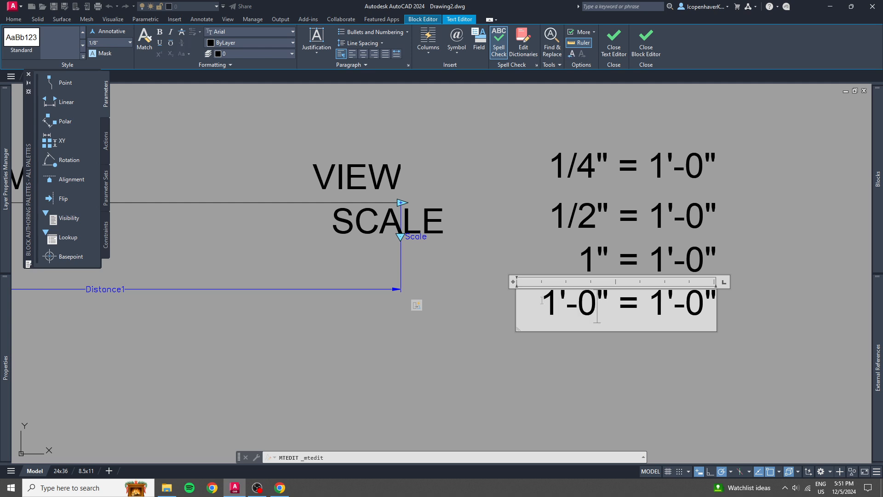
left_click(511, 334)
Preview which objects the 1/4" visibility state shows, and return to the SCALE state.
middle_click_drag(489, 220, 458, 229)
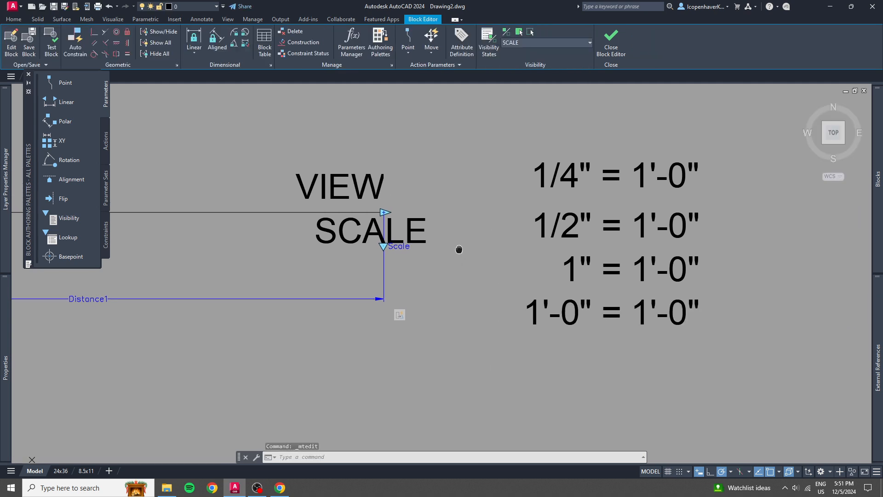
left_click(571, 45)
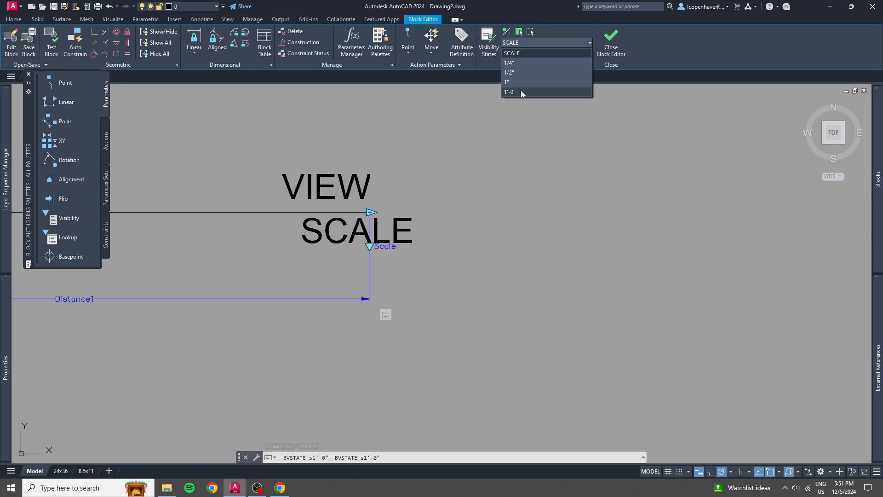
left_click(519, 62)
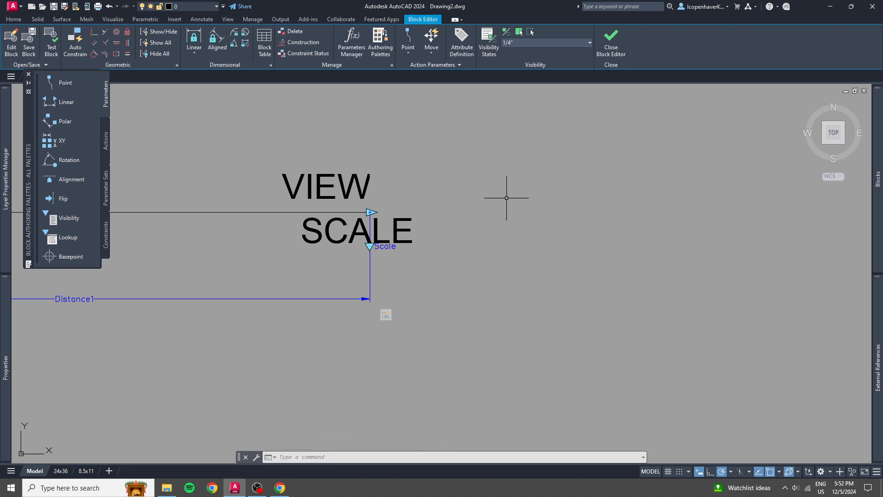
left_click(534, 45)
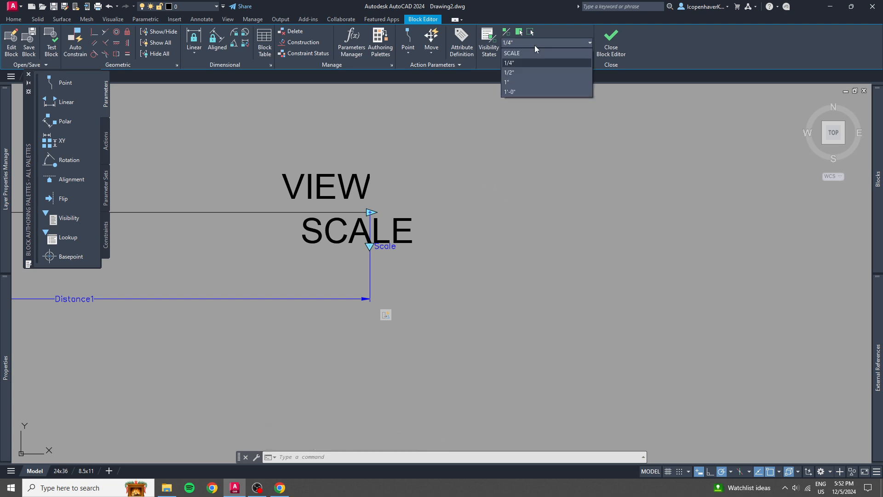
left_click(534, 45)
left_click(534, 45)
left_click(522, 53)
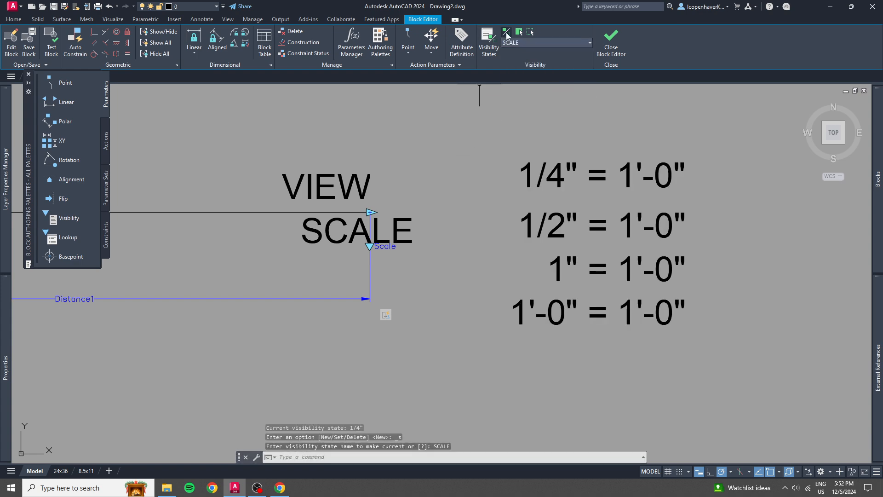
Turn on Visibility Mode to display hidden objects dimmed, and make the 1/4" visibility state current.
left_click(506, 33)
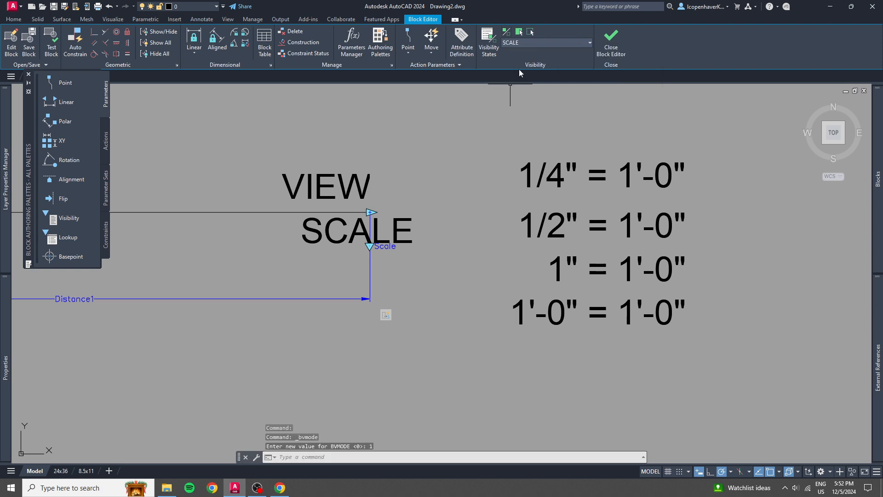
left_click(529, 43)
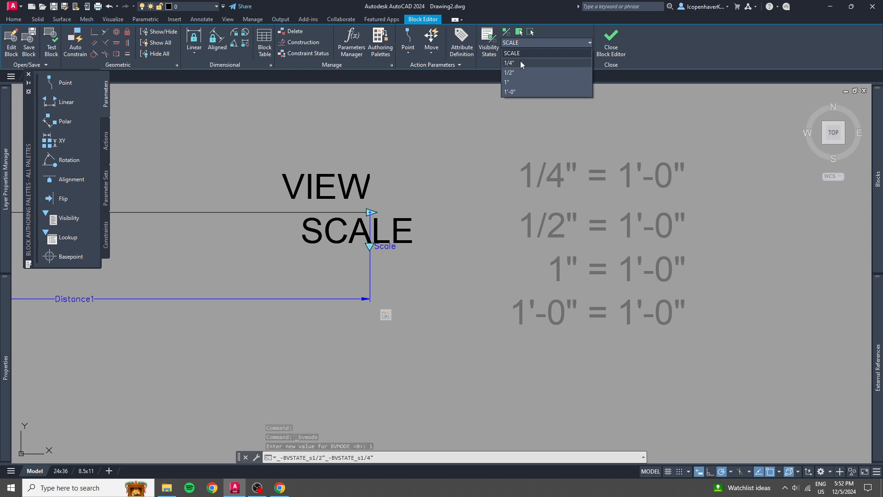
left_click(520, 62)
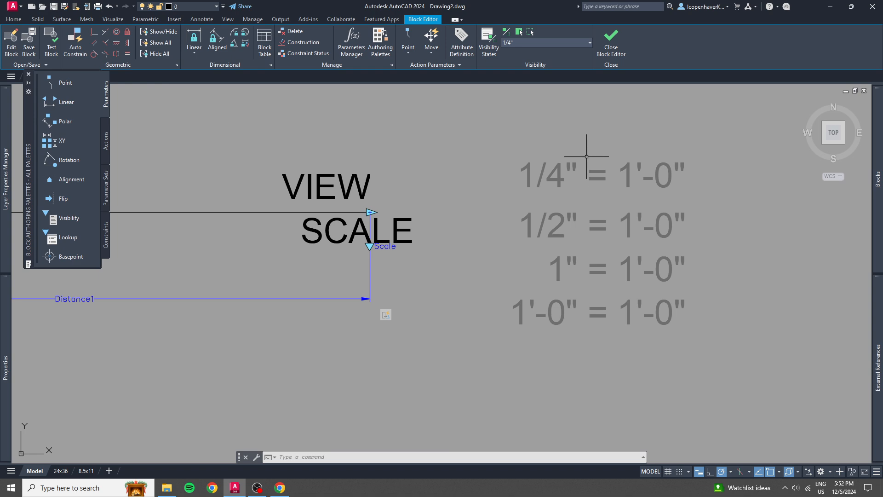
In the 1/4" visibility state, hide the SCALE attribute and make the 1/4" = 1'-0" text visible.
left_click(332, 223)
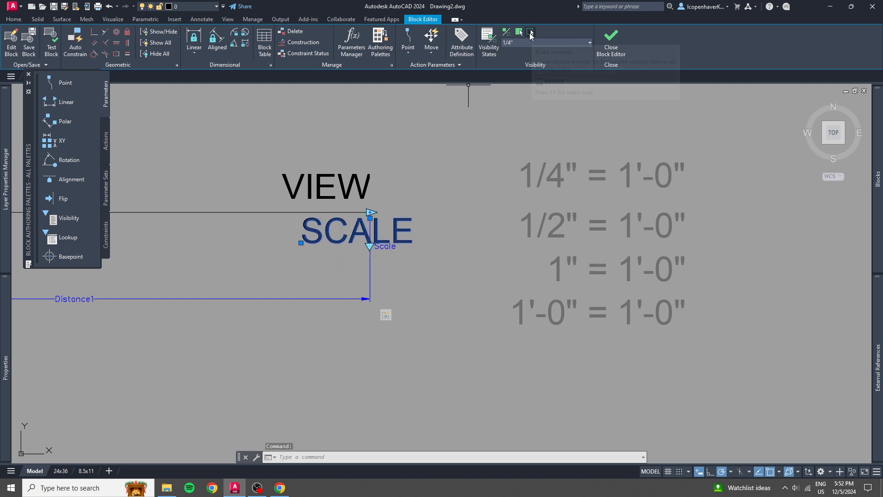
left_click(530, 33)
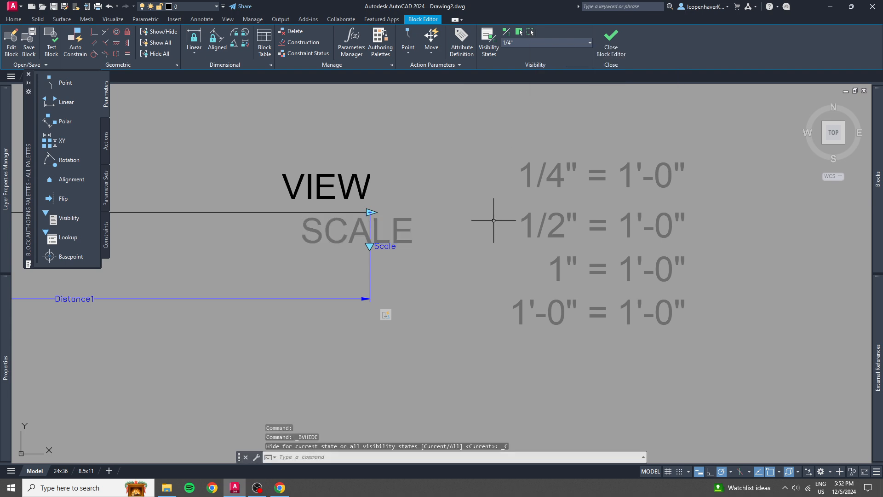
left_click(557, 171)
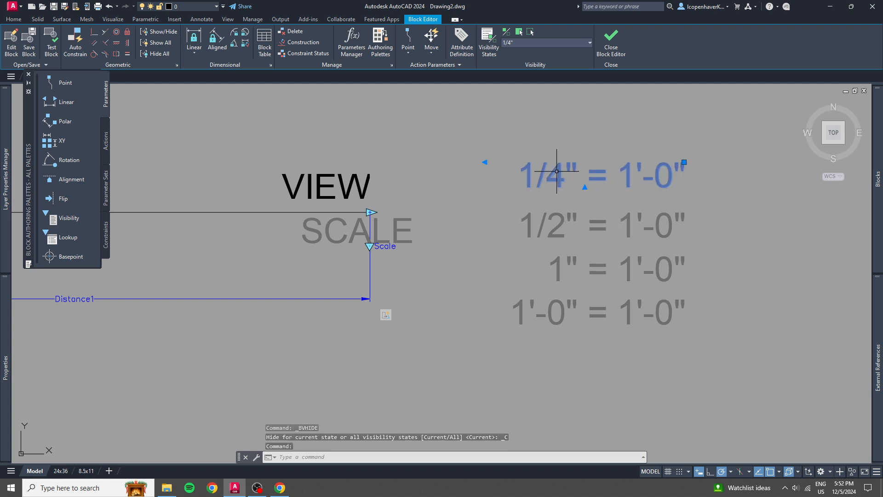
left_click(520, 33)
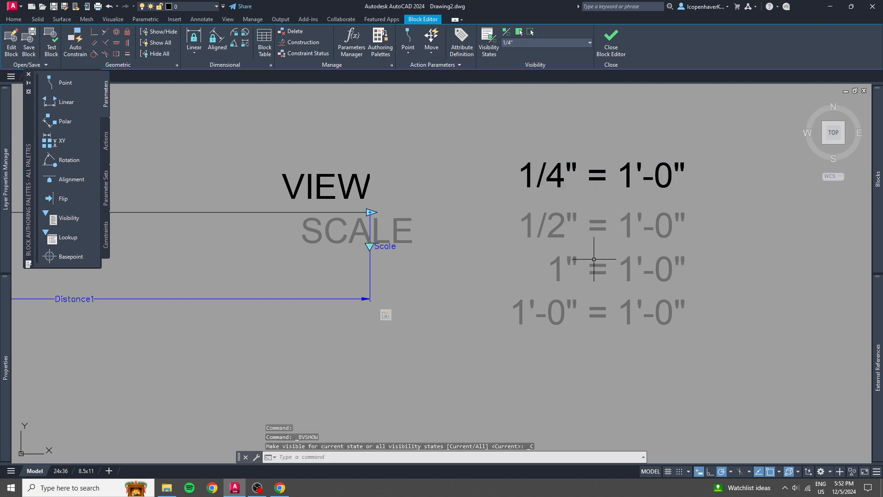
Move the 1/4" = 1'-0" text so its top-right point sits 1/32" straight below the reference line's right endpoint.
left_click(557, 171)
left_click(684, 162)
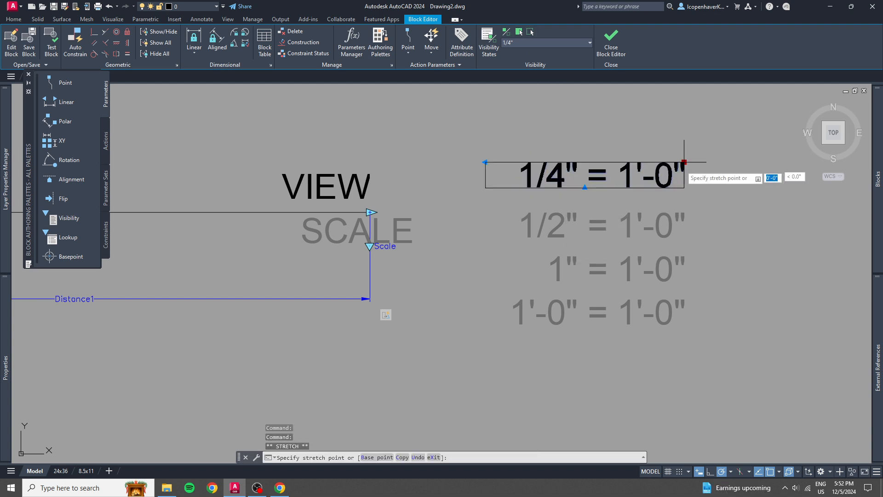
left_click(370, 212)
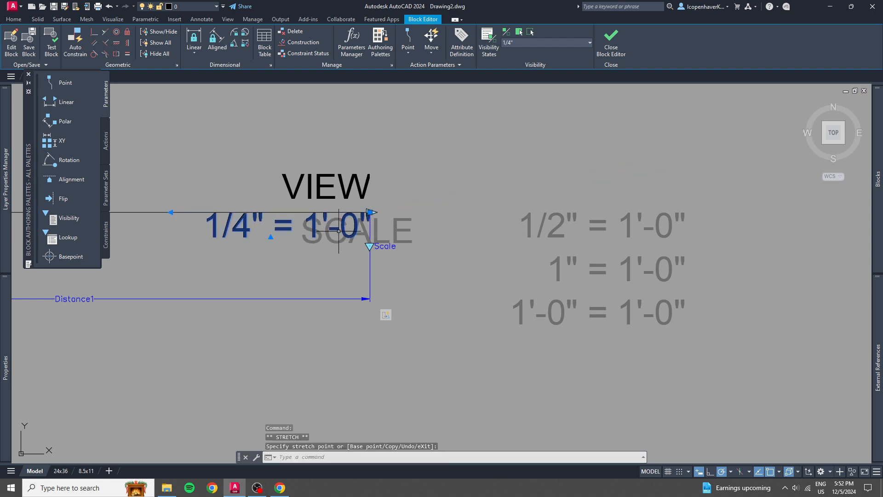
left_click(370, 212)
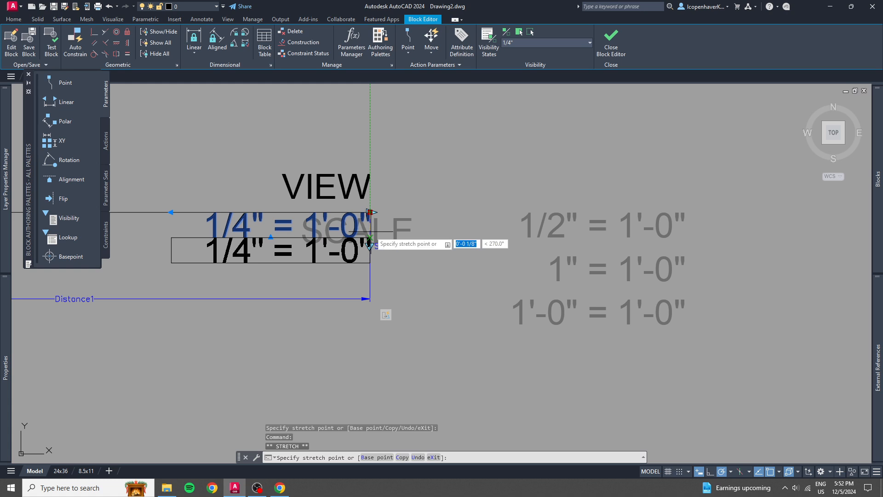
type("1/32")
key("Return")
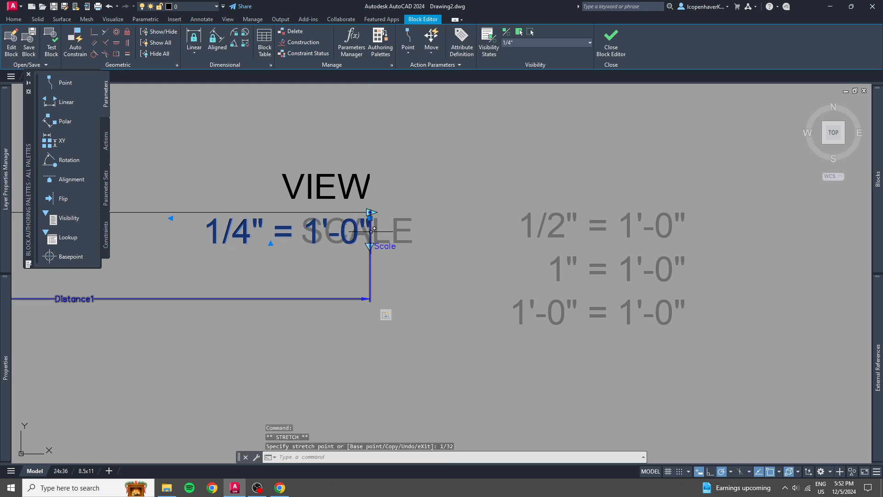
key("Escape")
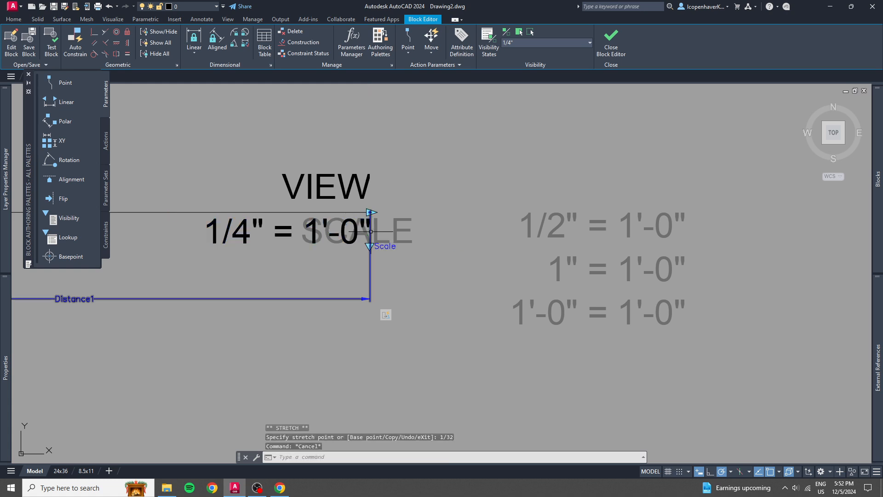
Draw a V-shaped helper polyline in the empty area beside VIEW, with an angled segment and a horizontal segment about 5/8" long.
type("pl")
key("Return")
left_click(431, 181)
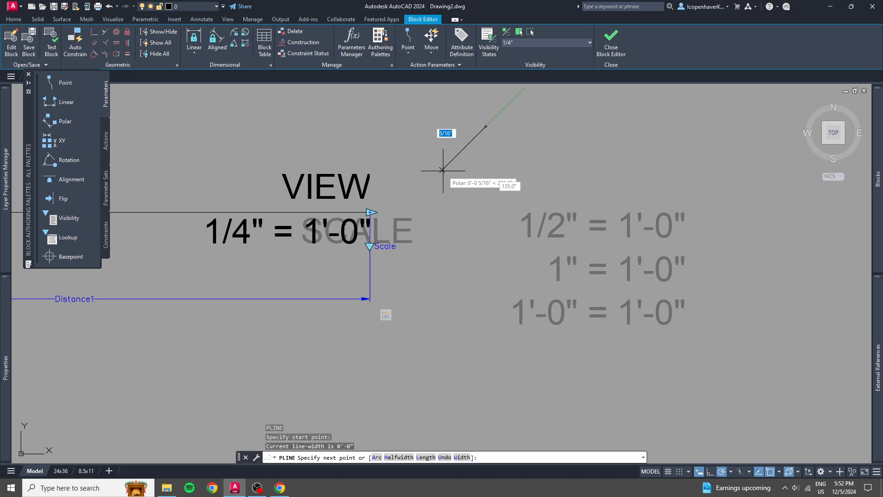
left_click(547, 180)
key("Return")
Move the V-shaped polyline so its vertex sits on the right endpoint of the reference line.
left_click(483, 174)
left_click(455, 191)
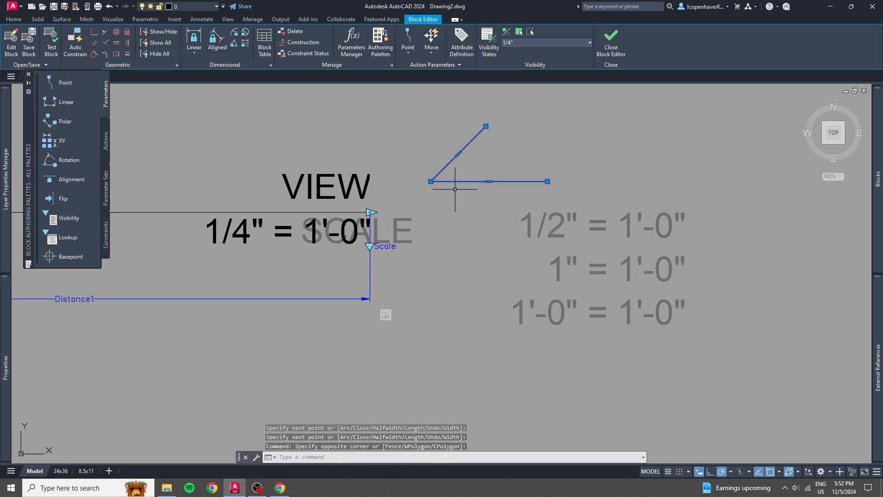
type("m")
key("Return")
left_click(431, 181)
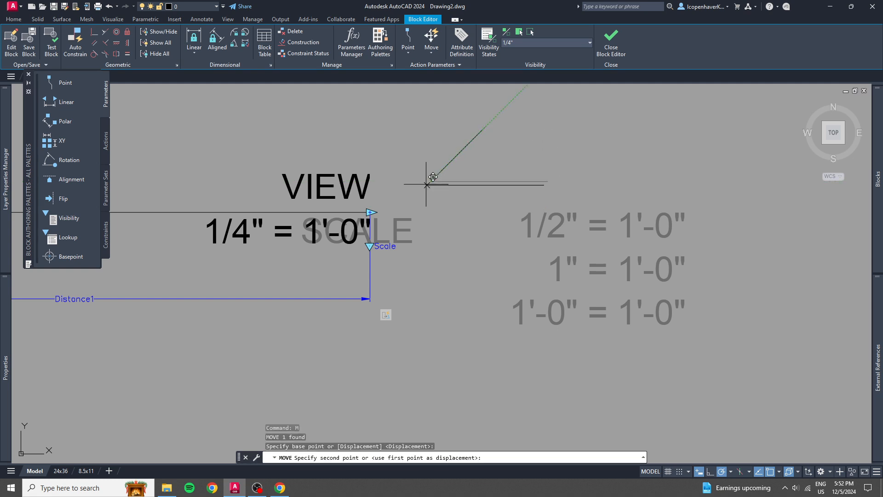
left_click(369, 212)
Try to make the V-shaped polyline visible in the current 1/4" visibility state.
left_click(469, 215)
left_click(457, 202)
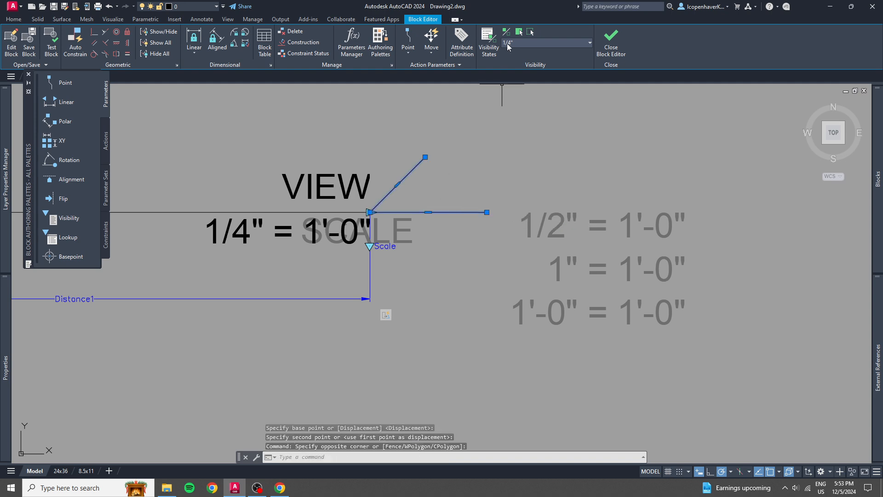
left_click(519, 32)
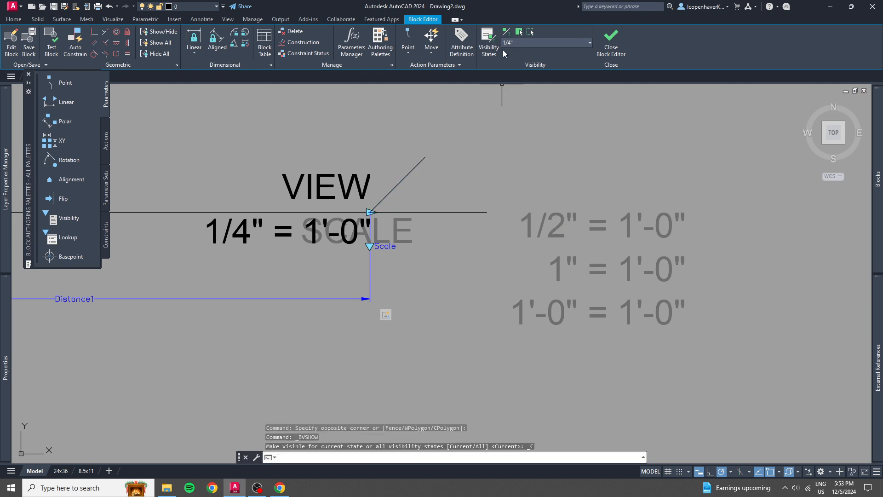
left_click(457, 212)
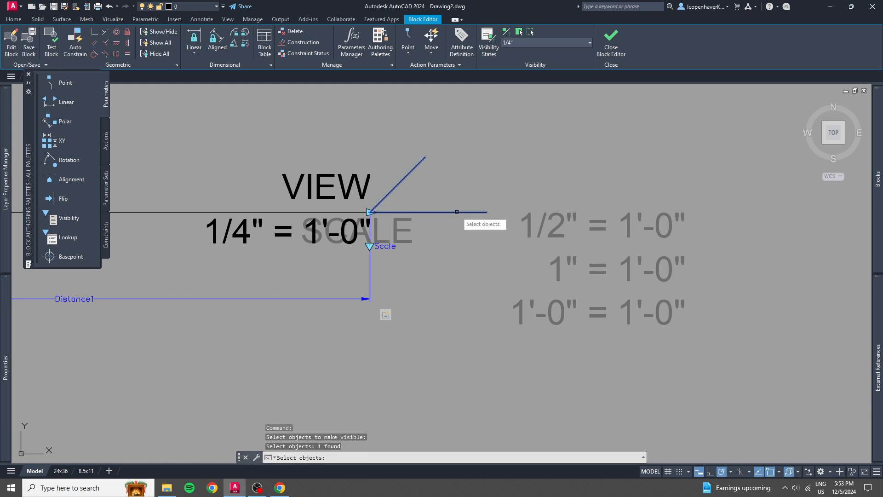
key("Escape")
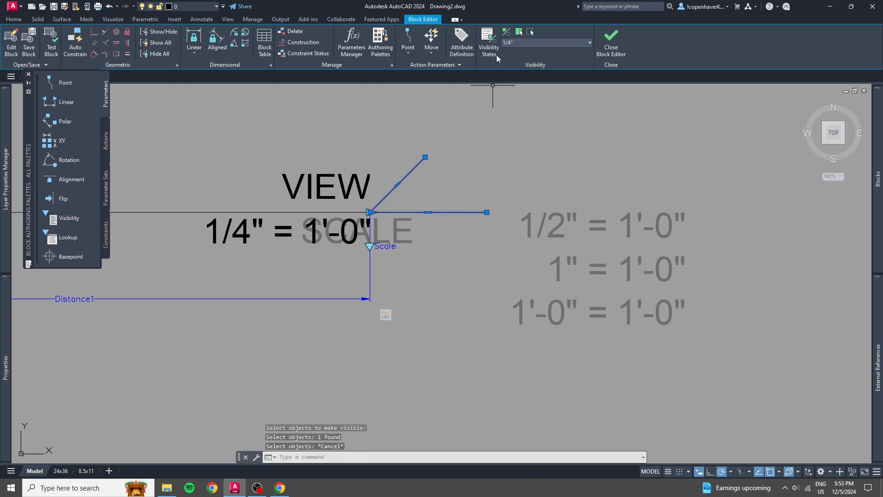
Make the SCALE visibility state current and hide the 1/4", 1/2", 1" and 1'-0" scale texts in it.
left_click(524, 40)
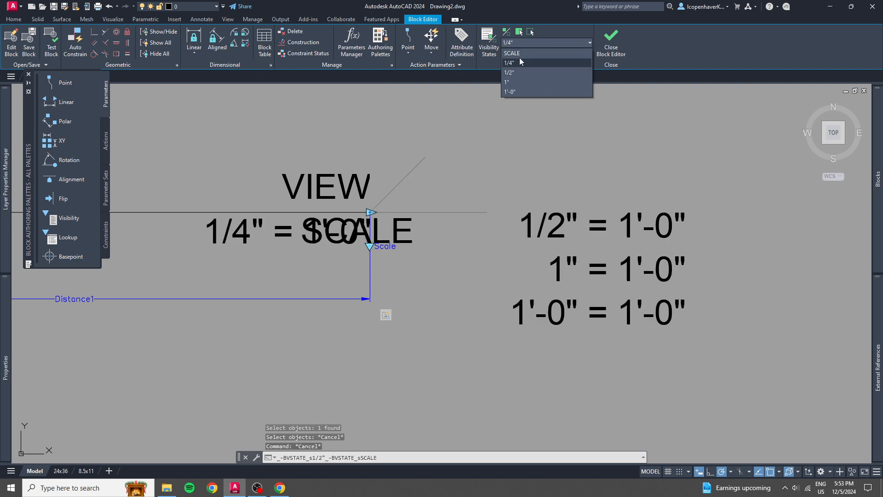
left_click(522, 52)
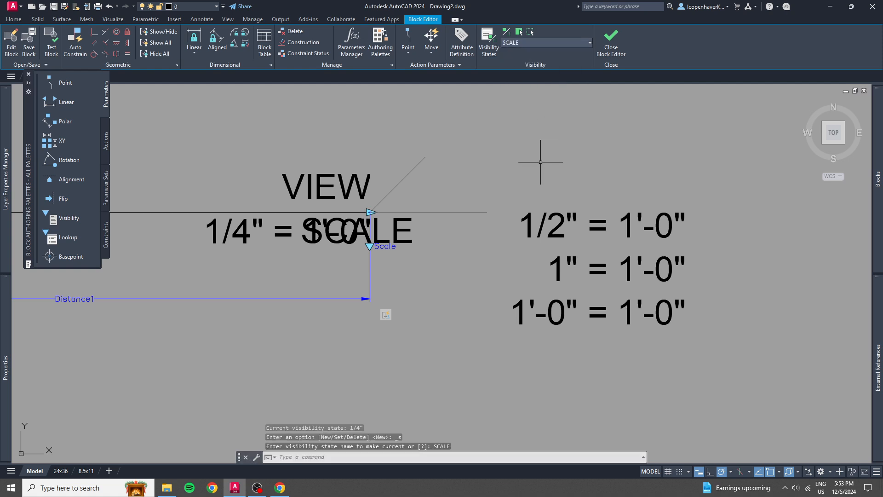
left_click(676, 350)
left_click(592, 174)
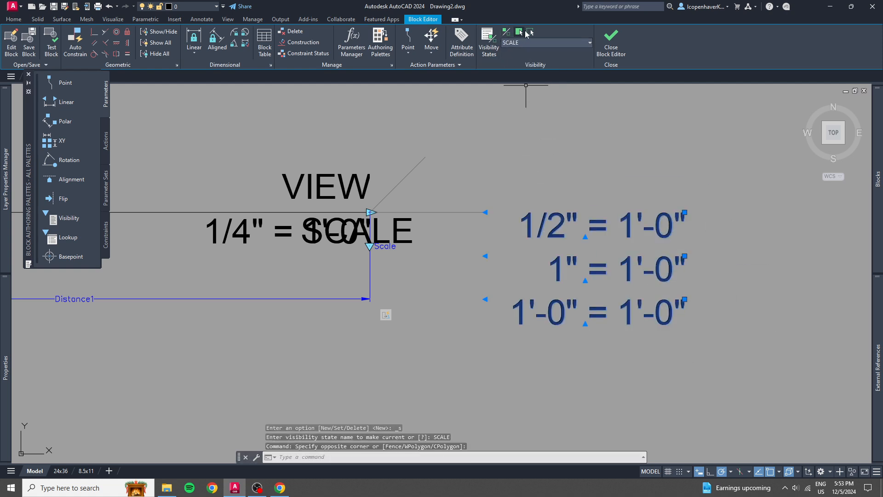
left_click(530, 32)
key("Escape")
left_click(257, 229)
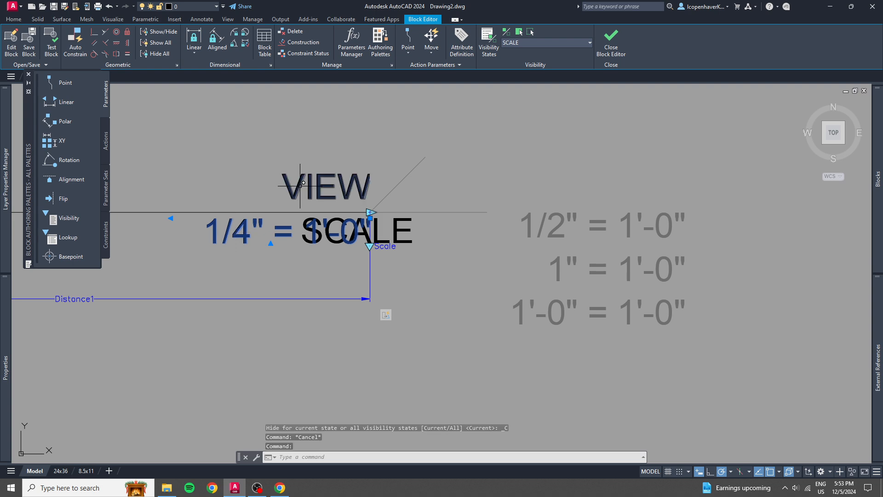
left_click(530, 31)
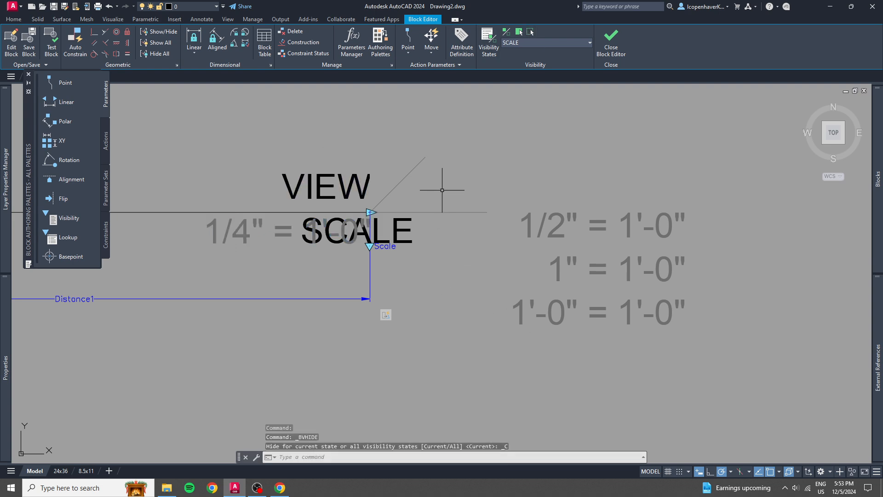
Try to change the V-shaped polyline's visibility in the SCALE state, and return to the 1/4" state.
left_click(452, 211)
left_click(530, 32)
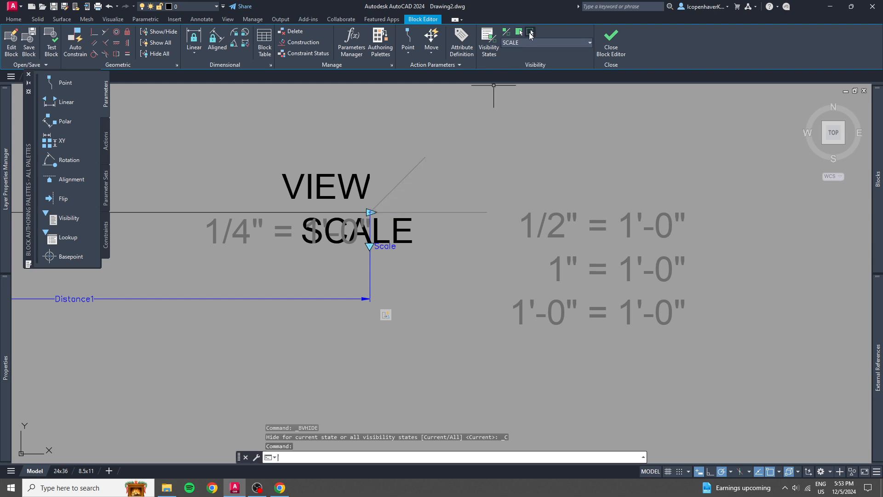
left_click(519, 32)
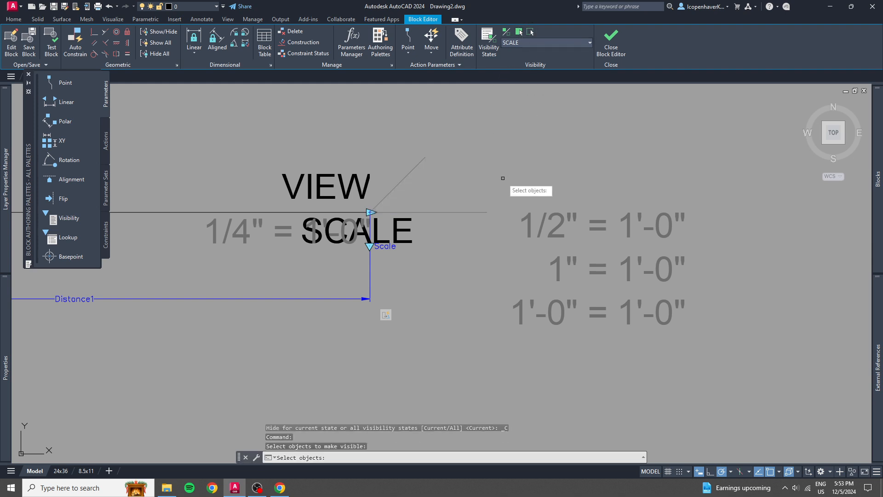
left_click(470, 213)
key("Escape")
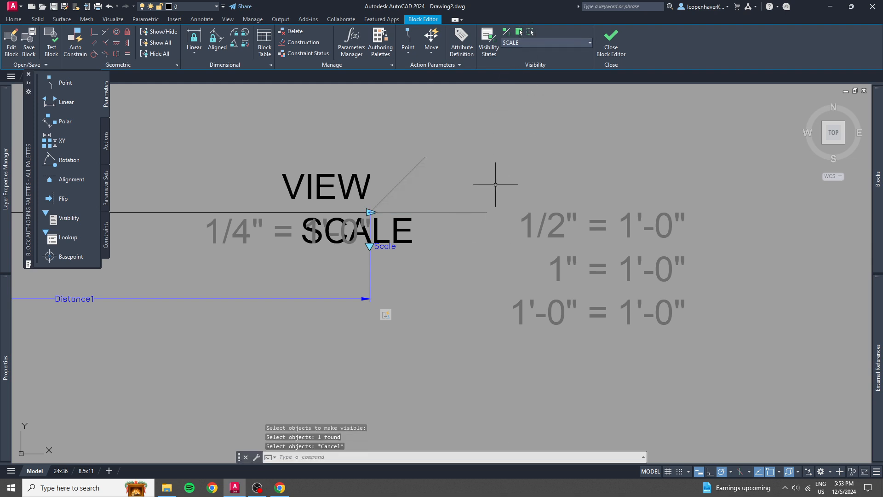
left_click(475, 217)
left_click(474, 206)
key("Escape")
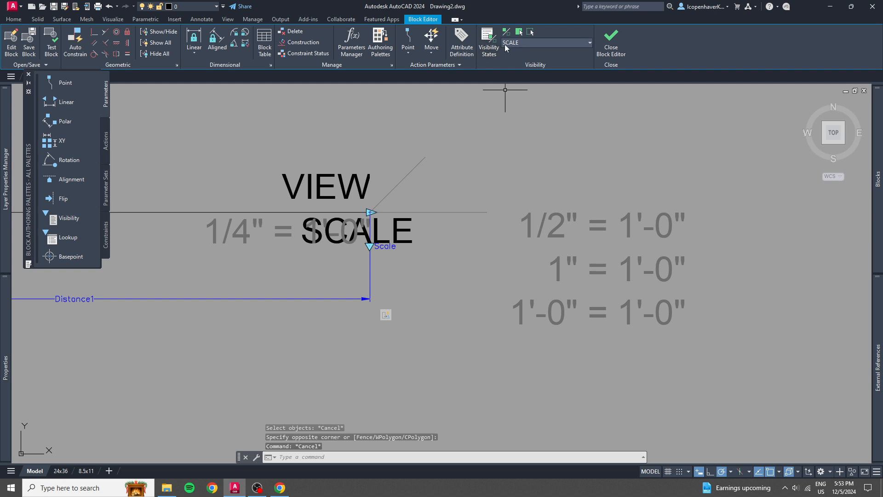
left_click(507, 43)
left_click(523, 61)
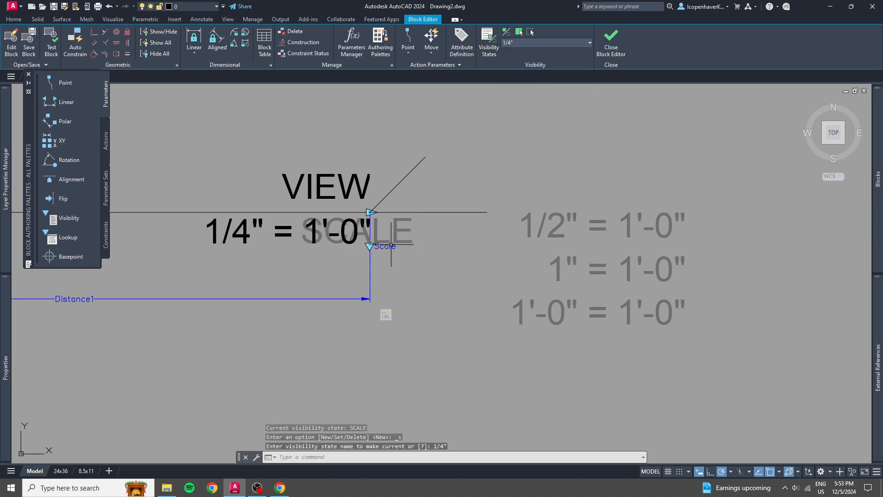
Make the 1/2" visibility state current, hide the SCALE attribute and make the 1/2" = 1'-0" text visible.
left_click(532, 45)
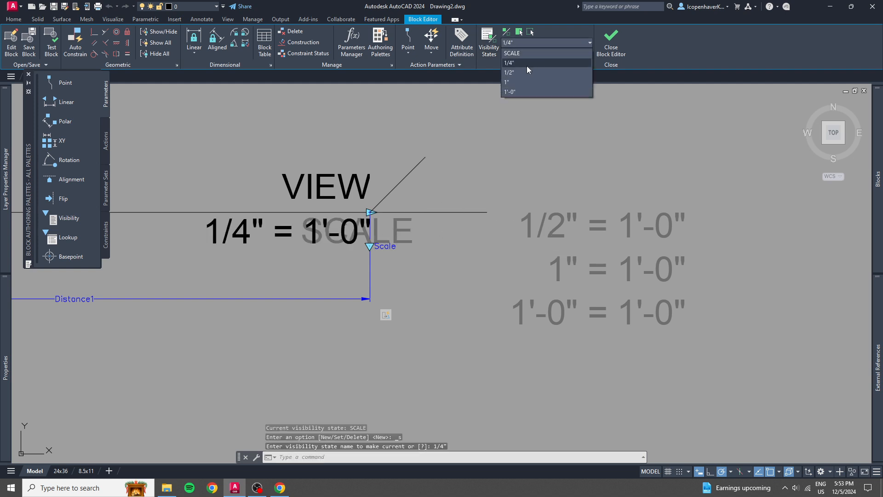
left_click(529, 72)
left_click(399, 224)
left_click(391, 228)
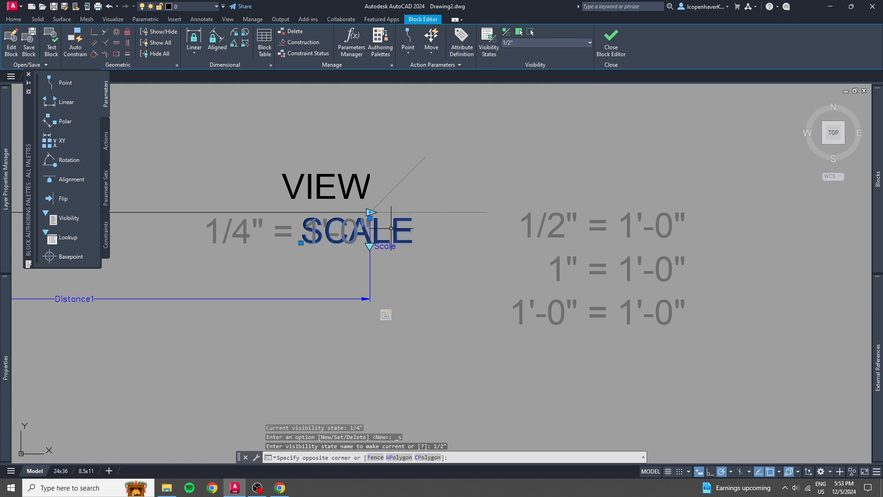
left_click(529, 34)
left_click(582, 211)
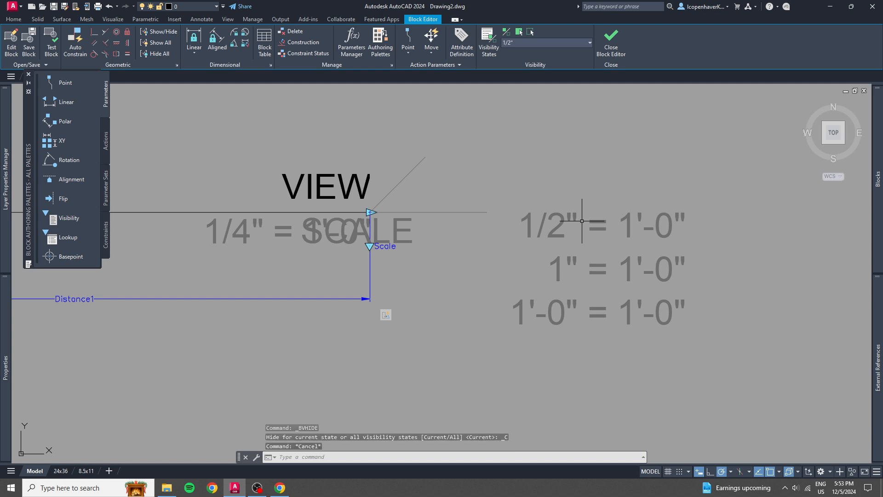
left_click(489, 206)
left_click(519, 33)
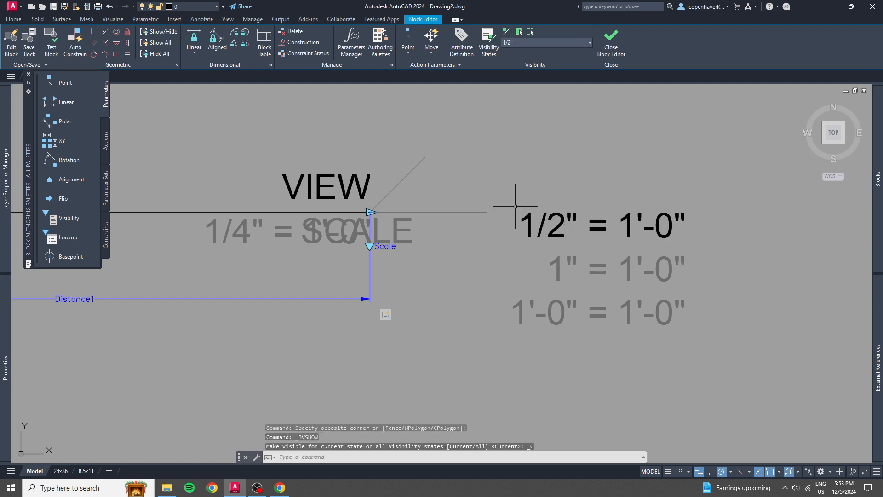
key("Escape")
Move the 1/2" = 1'-0" text up and away from the other scale texts, into the empty space beside VIEW.
left_click(652, 218)
left_click(673, 215)
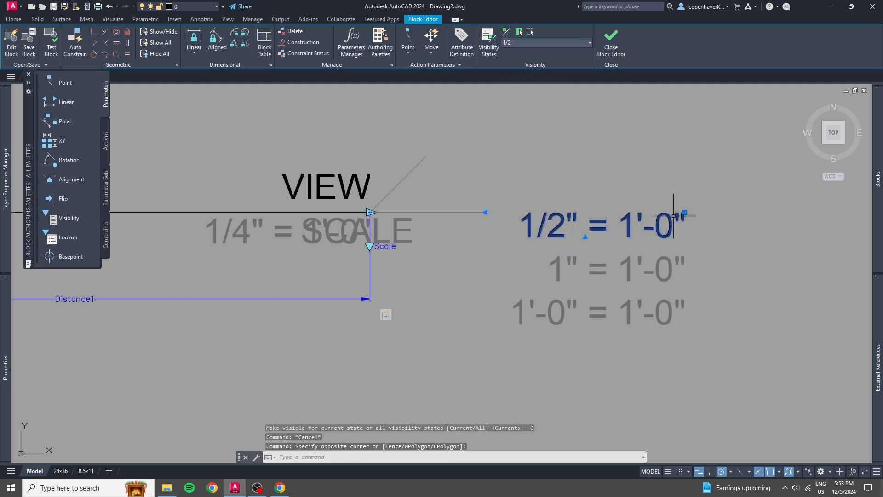
left_click(684, 212)
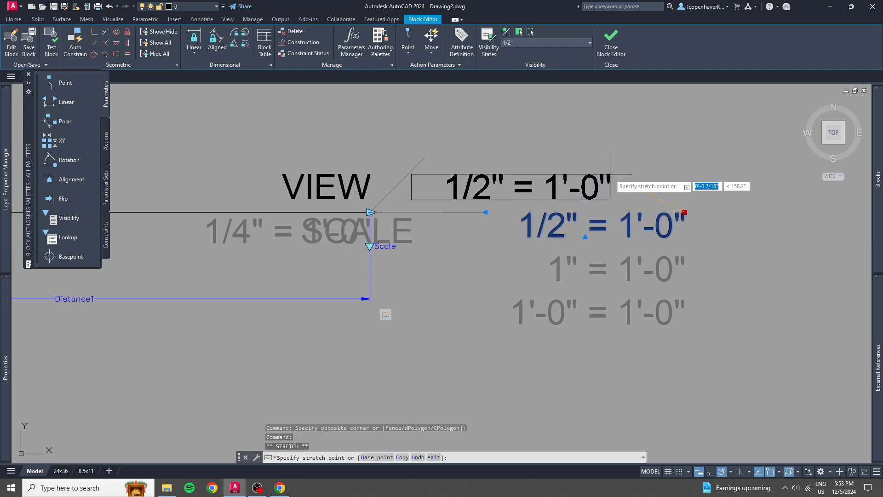
left_click(645, 151)
Move the V-shaped polyline, together with the selected 1/2" = 1'-0" text, 1/32" straight down from the reference line's right endpoint.
left_click(455, 229)
left_click(442, 203)
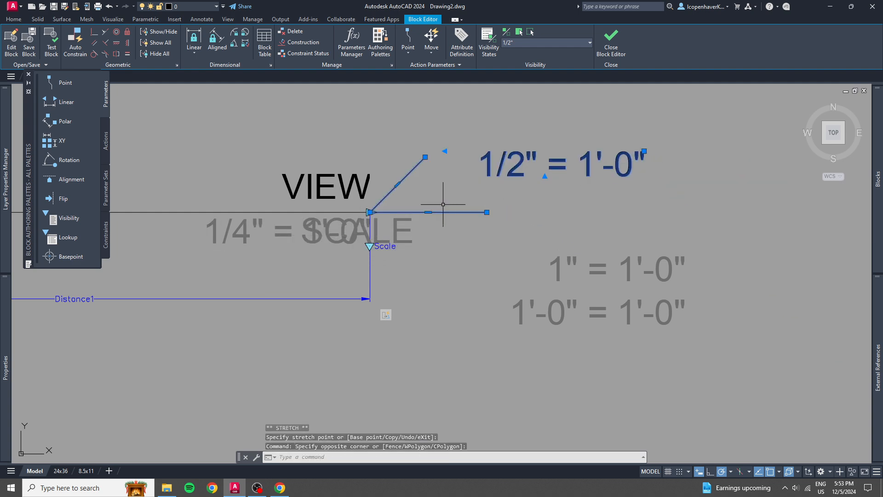
type("m")
key("Return")
left_click(373, 213)
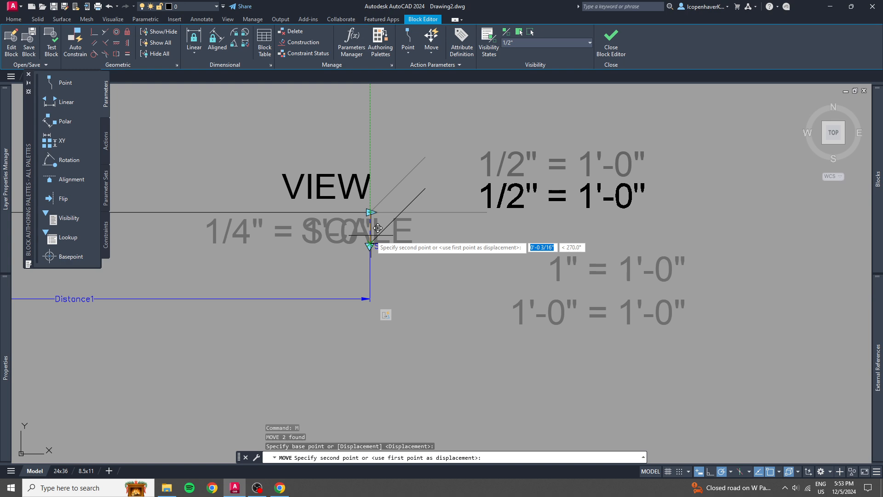
type("1/32")
key("Return")
key("Escape")
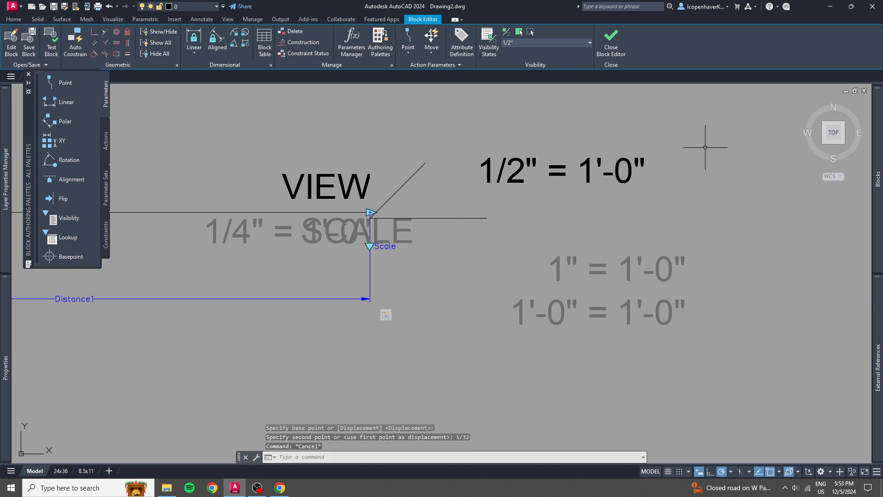
Move the 1/2" = 1'-0" text so its top-right grip snaps to the vertex of the V-shaped polyline.
left_click(704, 148)
left_click(572, 187)
left_click(644, 157)
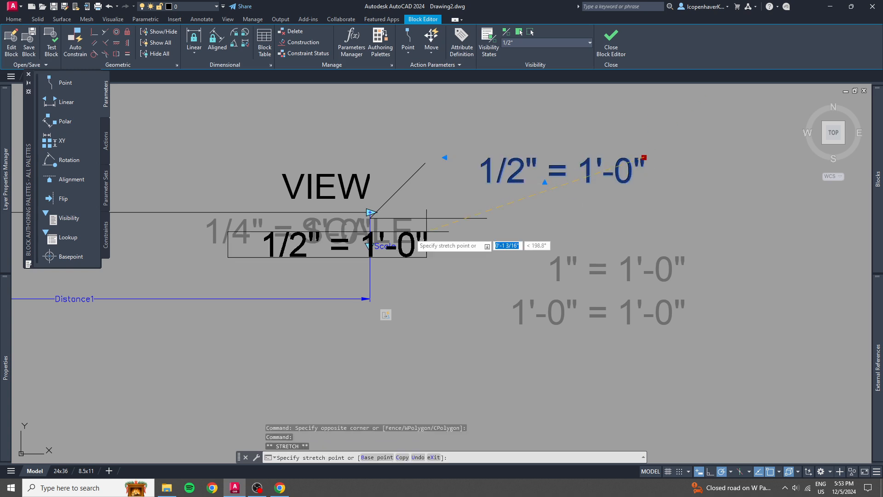
scroll(371, 231, "up", 5)
scroll(432, 276, "down", 5)
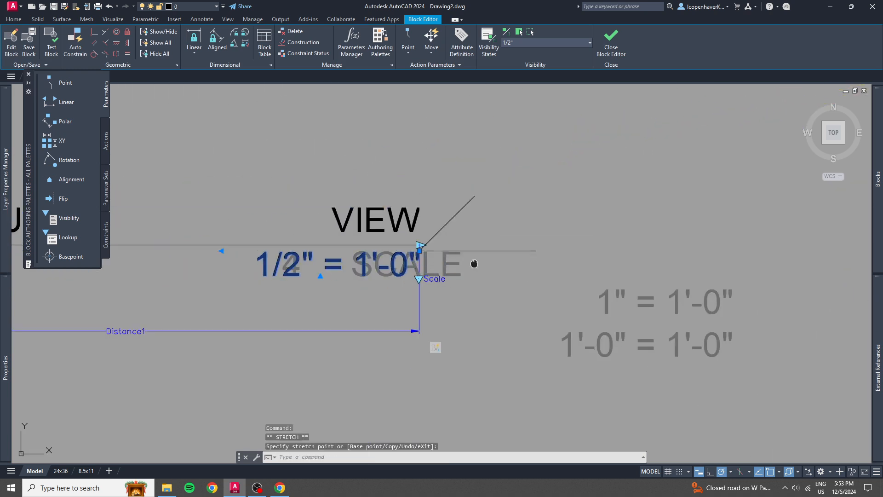
middle_click_drag(474, 264, 380, 226)
key("Escape")
left_click(615, 267)
left_click(561, 256)
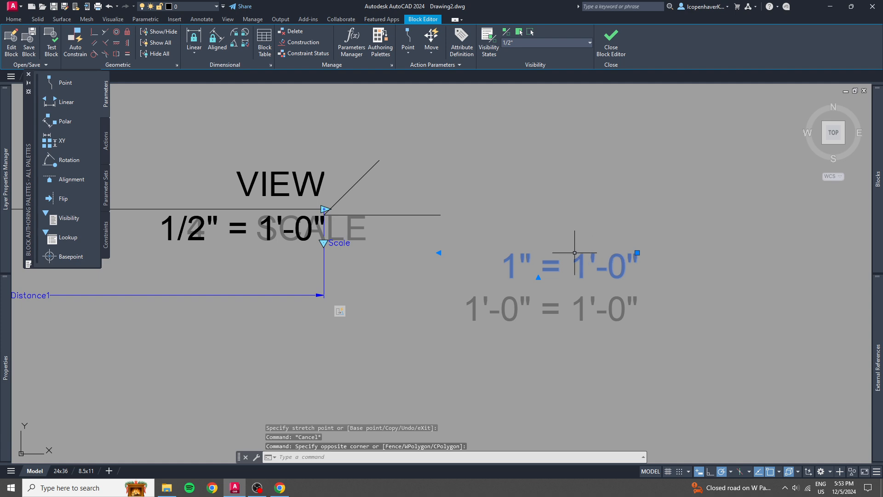
key("Escape")
Make the 1" visibility state current, hide the SCALE attribute and make the 1" = 1'-0" text visible.
left_click(522, 43)
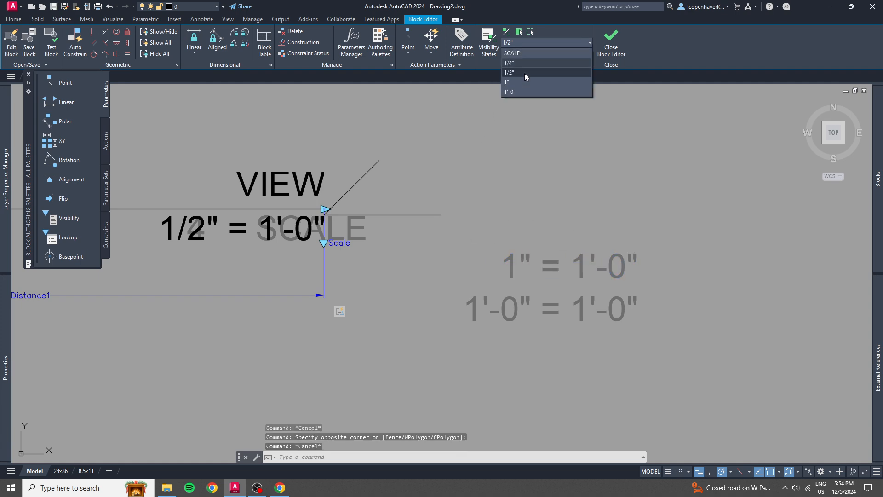
left_click(523, 81)
left_click(358, 228)
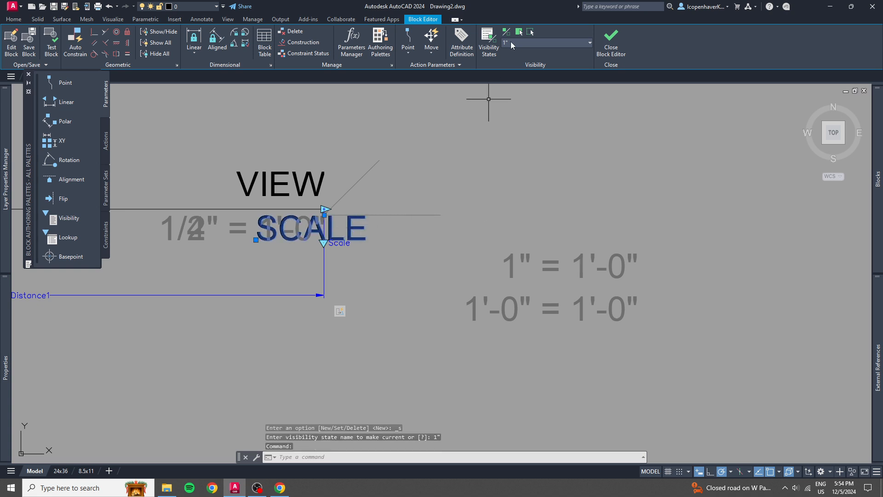
left_click(531, 32)
key("Escape")
left_click(587, 248)
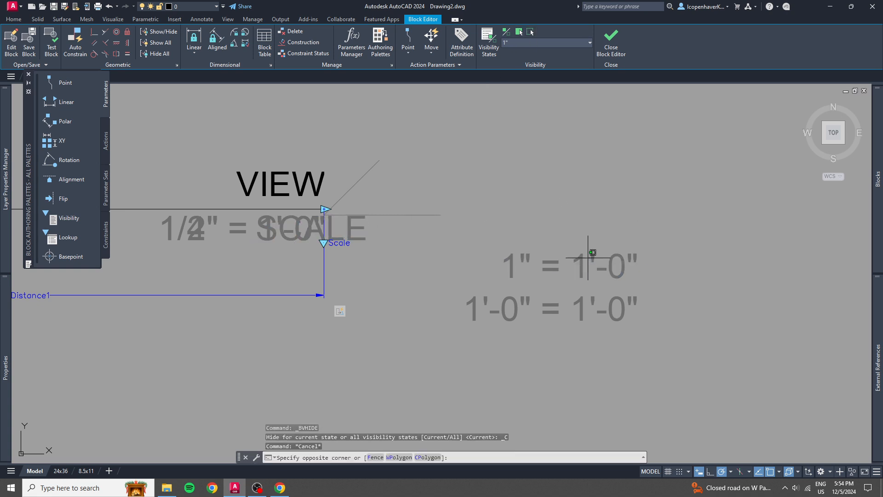
left_click(513, 259)
left_click(519, 32)
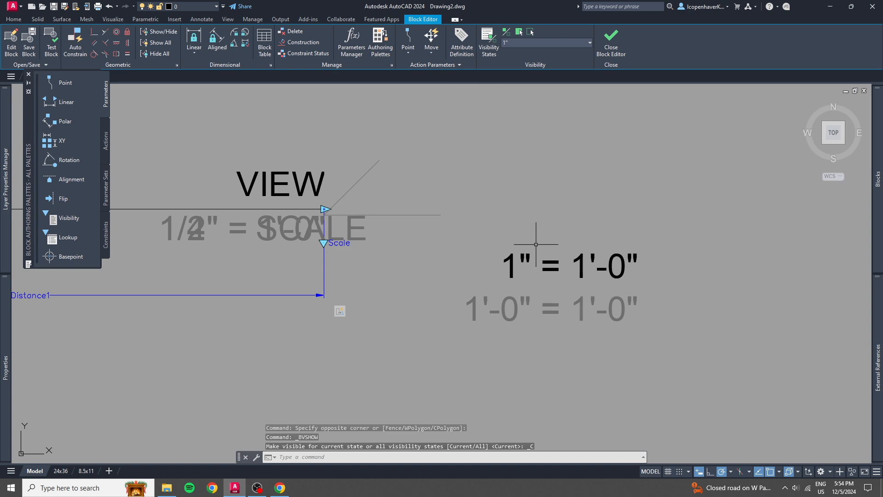
key("Escape")
Move the 1" = 1'-0" text so its top-right grip snaps to the vertex of the V-shaped polyline.
left_click(587, 262)
left_click(604, 256)
left_click(634, 252)
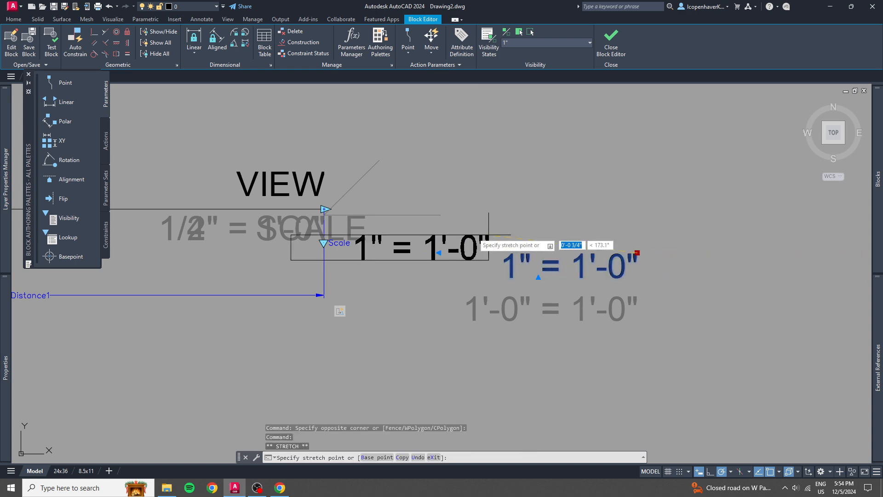
left_click(324, 214)
key("Escape")
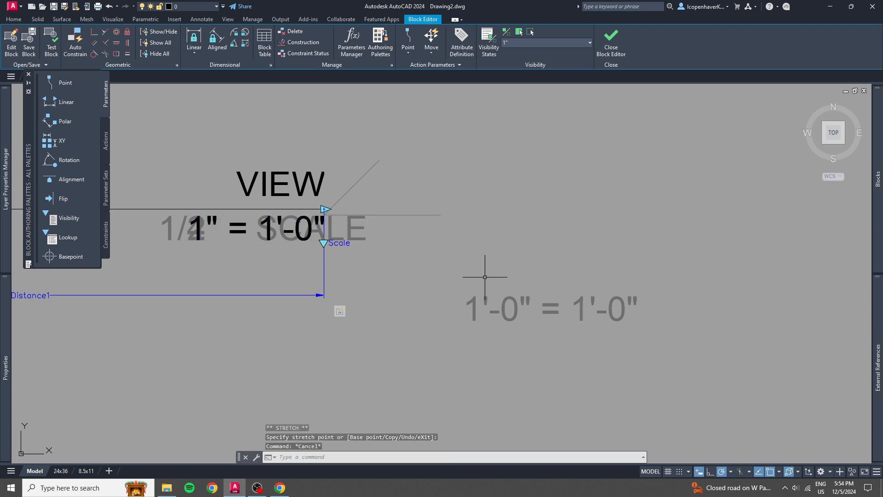
Make the 1'-0" visibility state current, make the 1'-0" = 1'-0" text visible and hide the SCALE attribute.
left_click(531, 44)
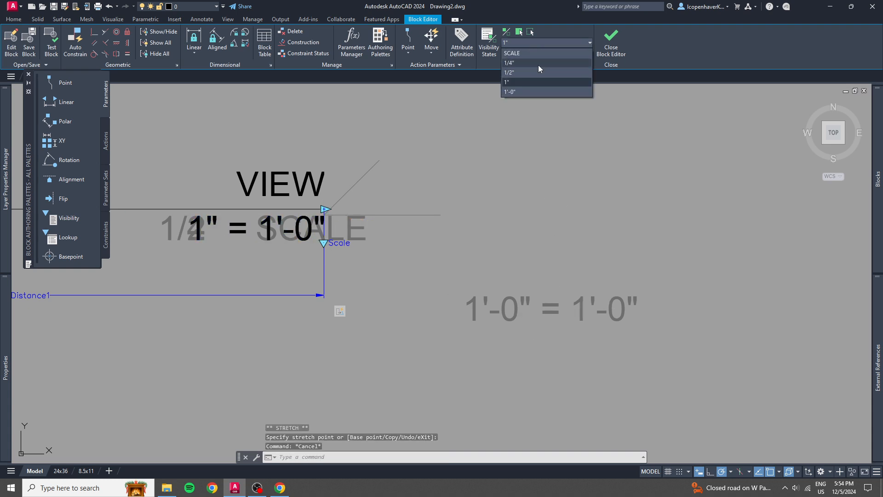
left_click(523, 90)
left_click(528, 309)
left_click(488, 308)
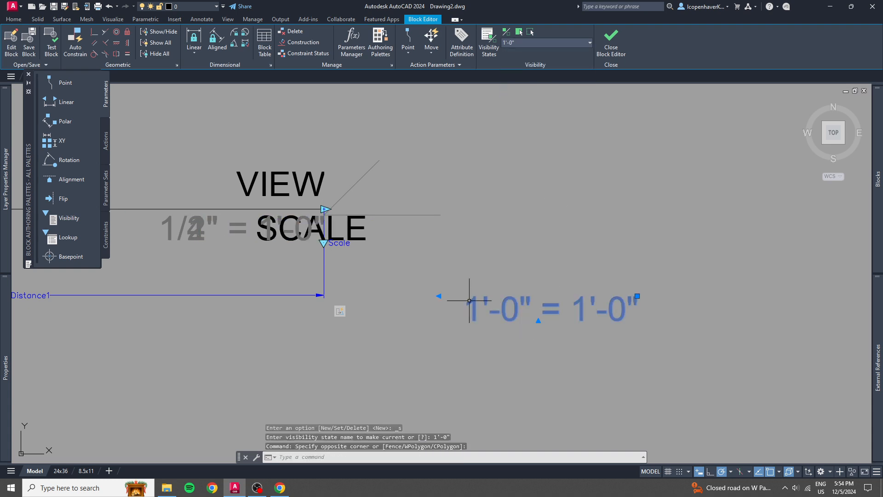
left_click(506, 31)
key("Escape")
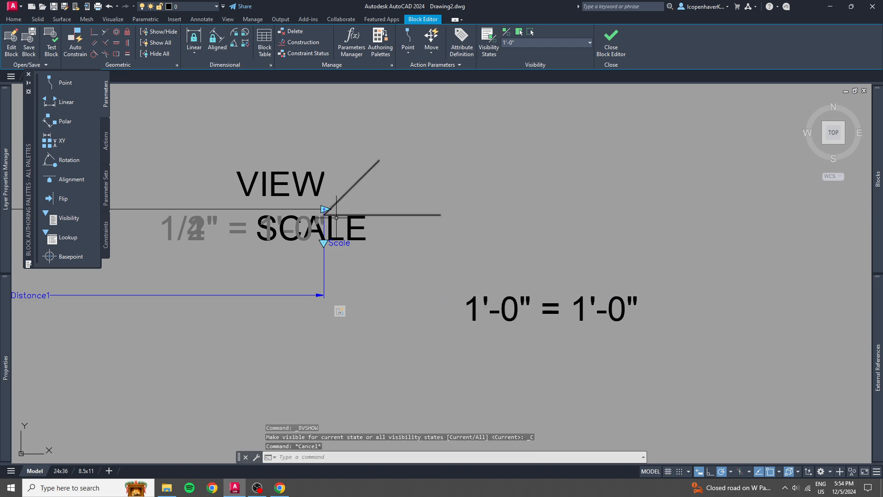
left_click(351, 231)
left_click(530, 33)
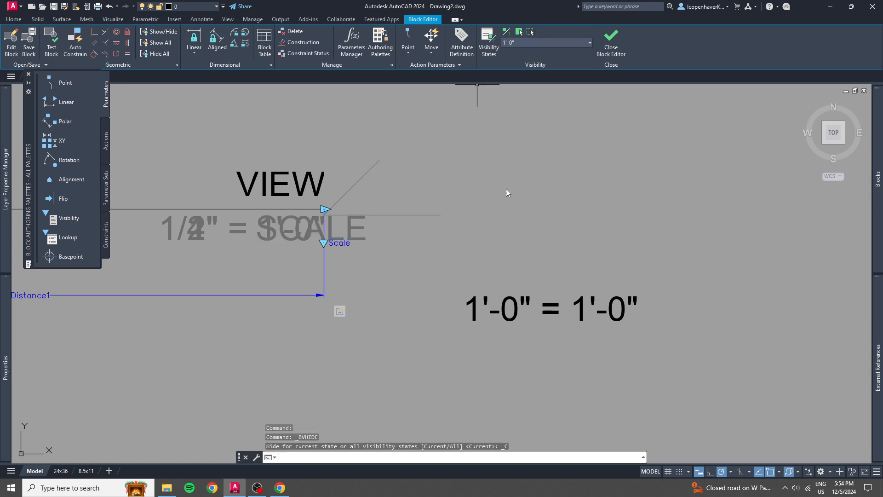
key("Escape")
Move the 1'-0" = 1'-0" text so its top-right grip snaps to the vertex of the V-shaped polyline.
left_click(607, 304)
left_click(637, 296)
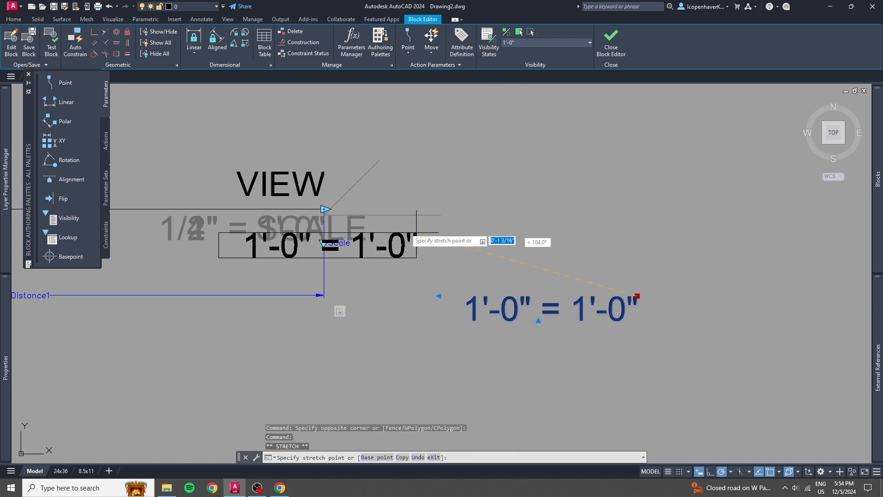
key("Escape")
Delete the V-shaped guide polyline at the reference line's right end.
left_click(470, 229)
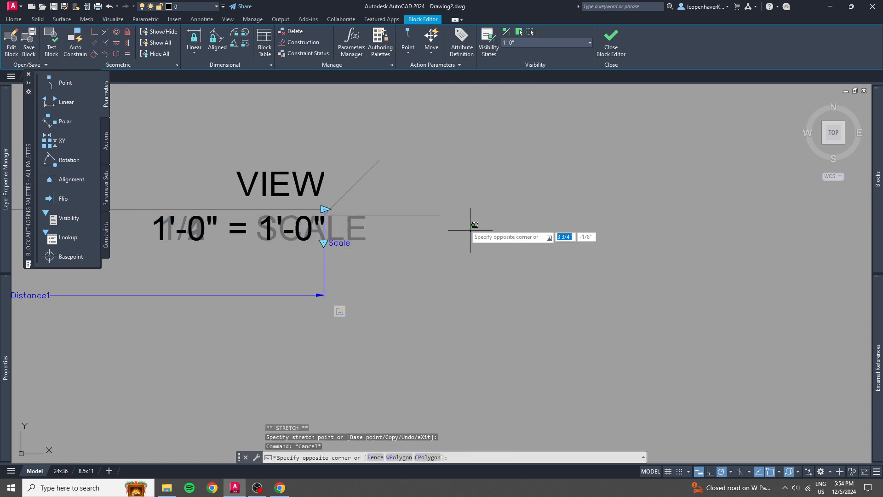
left_click(434, 206)
key("Delete")
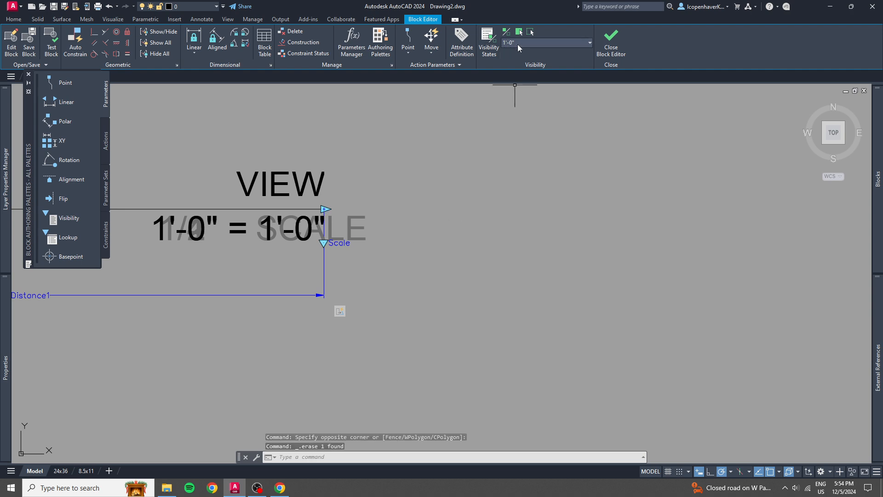
Make the SCALE visibility state current and turn off the dimmed display of hidden objects.
left_click(520, 43)
left_click(518, 54)
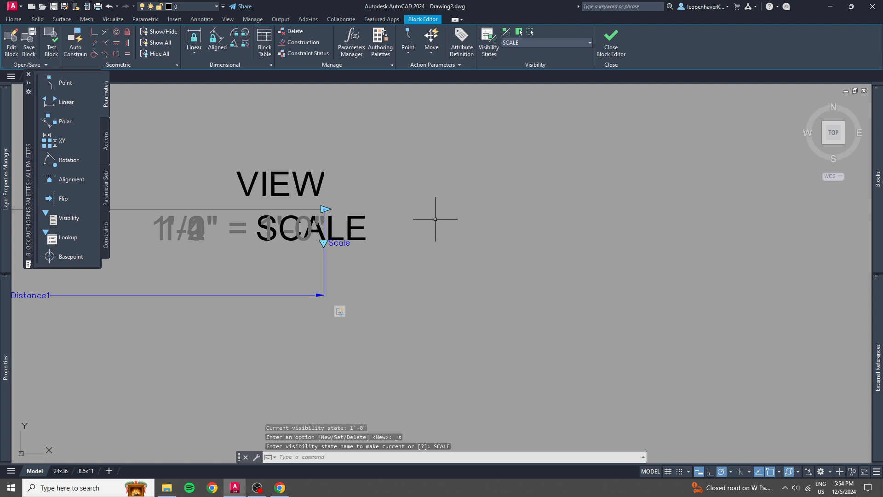
mouse_move(436, 219)
middle_mouse_down()
mouse_move(571, 221)
mouse_move(610, 234)
middle_mouse_up()
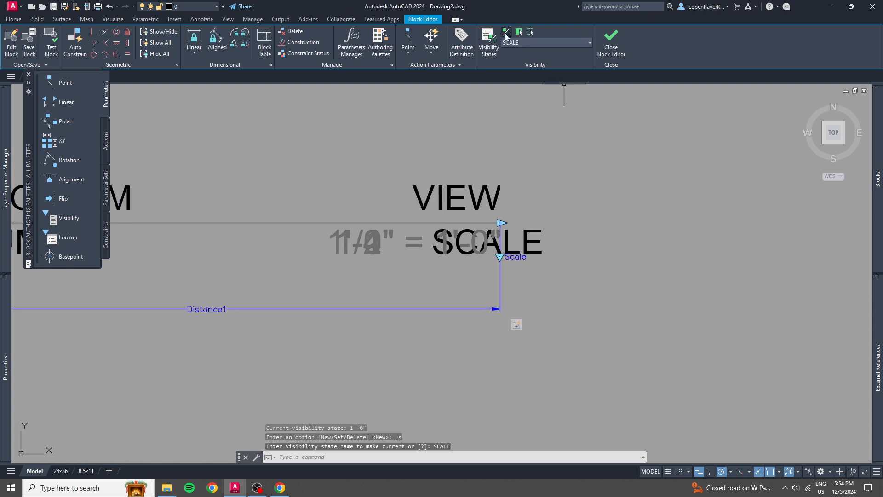
left_click(507, 32)
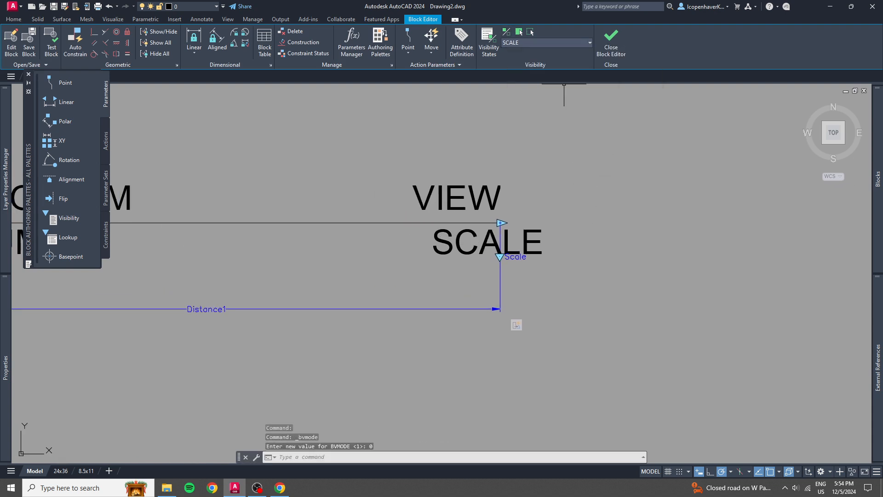
Check the scale text in the 1/4", 1/2", 1" and 1'-0" visibility states one after another.
left_click(565, 43)
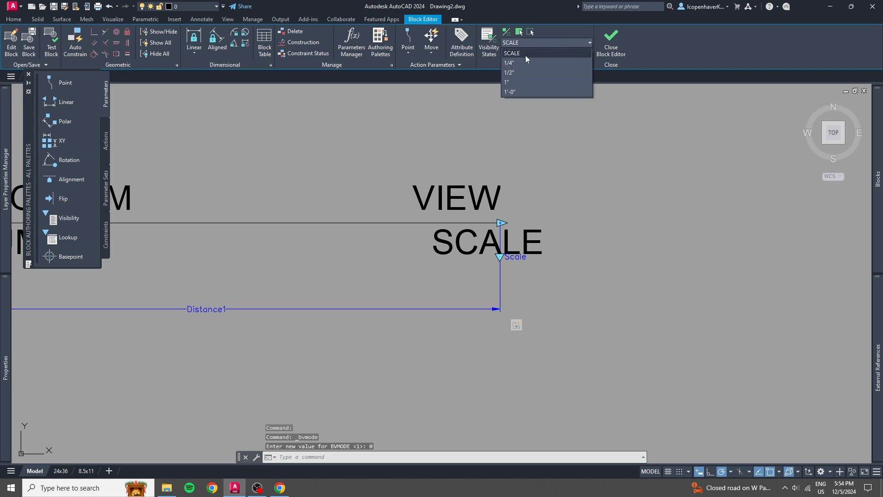
left_click(516, 62)
left_click(529, 43)
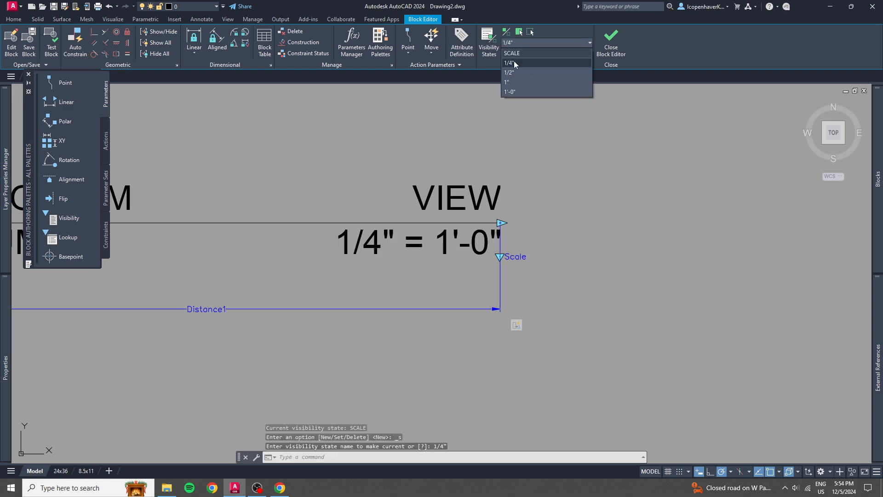
left_click(515, 72)
left_click(526, 43)
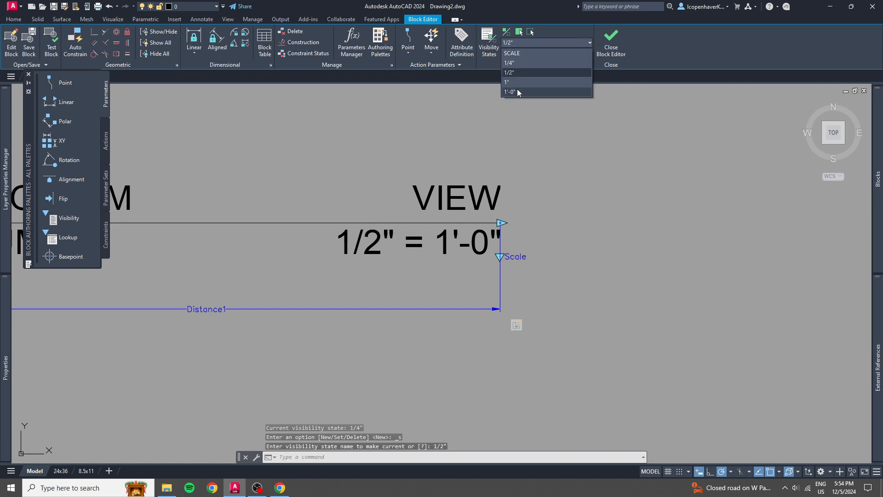
left_click(513, 81)
left_click(532, 40)
left_click(515, 92)
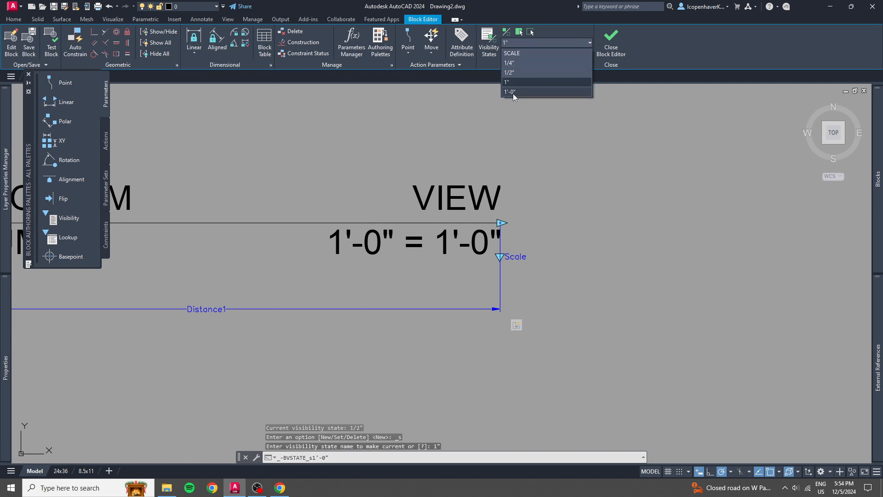
Open the SAMPLE RefLine block in a test block window.
scroll(497, 132, "down", 3)
mouse_move(445, 152)
middle_mouse_down()
mouse_move(516, 253)
mouse_move(504, 241)
middle_mouse_up()
middle_click_drag(560, 275, 551, 248)
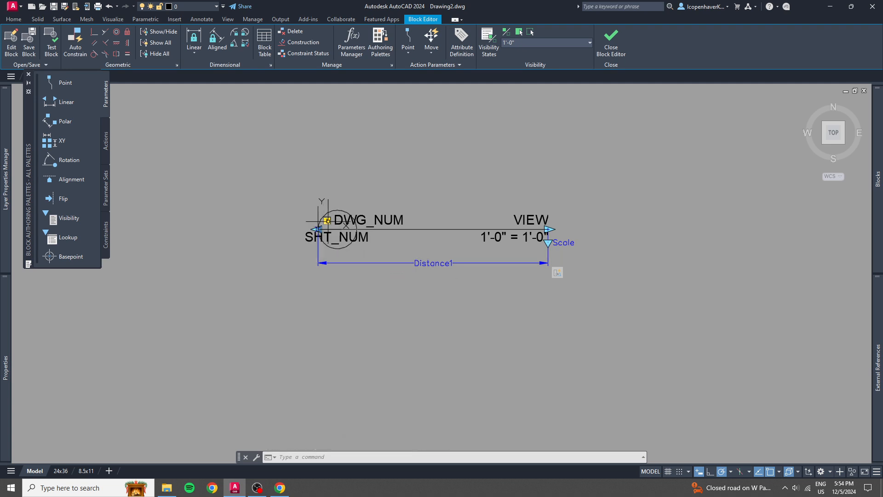
left_click(327, 221)
scroll(331, 222, "up", 4)
key("Escape")
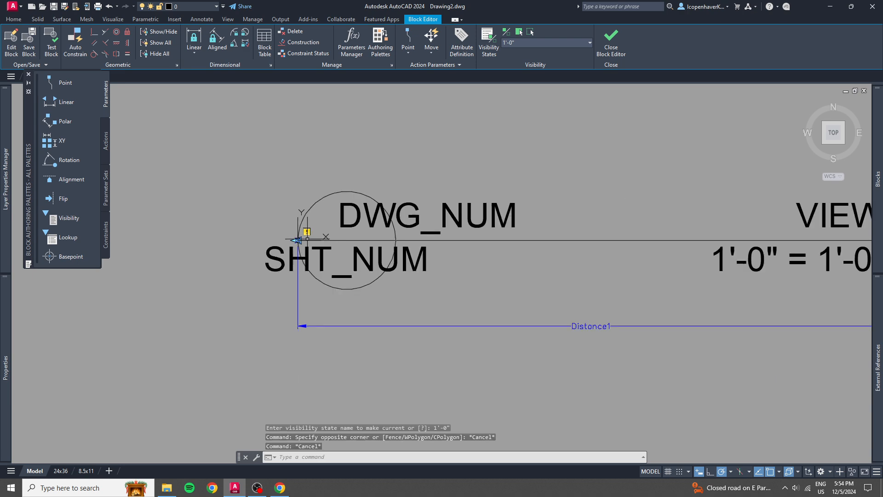
scroll(287, 235, "down", 4)
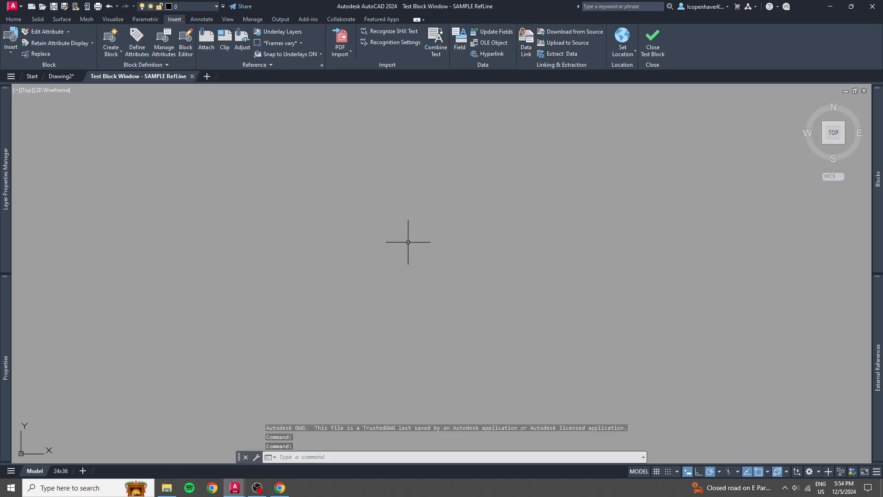
middle_click(408, 242)
middle_click(407, 242)
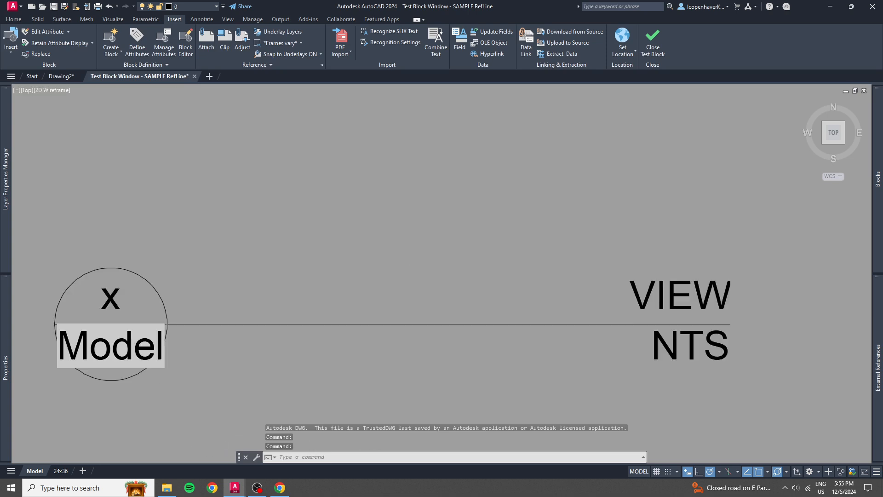
scroll(409, 245, "down", 2)
middle_click_drag(465, 258, 345, 258)
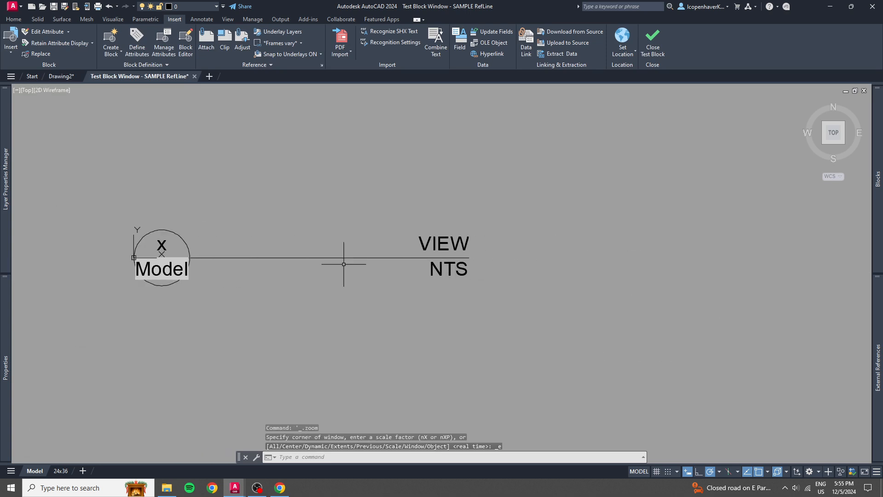
Stretch the test block's reference line to the right by about 2 1/4" using its right-end grip.
left_click(363, 276)
left_click(311, 223)
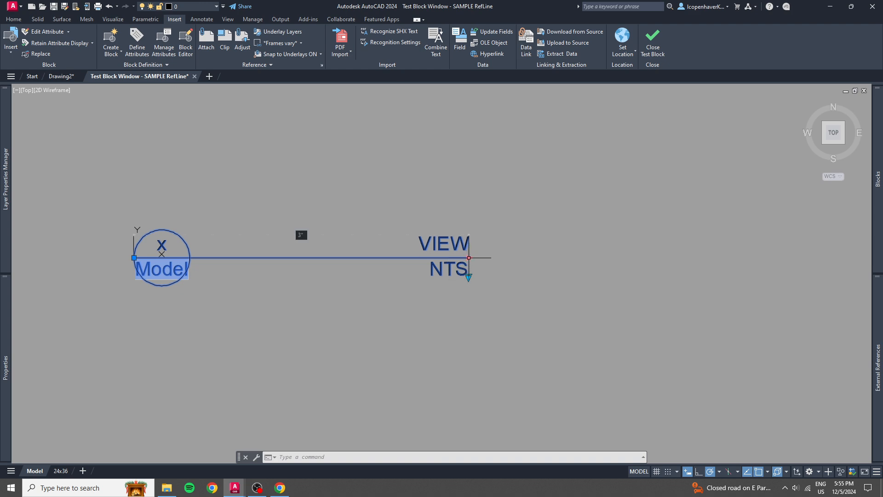
left_click(469, 257)
left_click(724, 258)
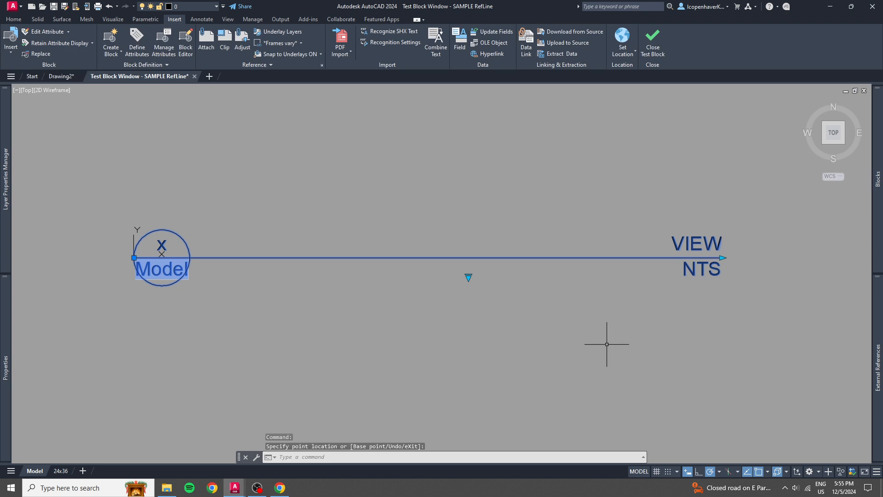
Test the block's visibility states 1/4", 1/2", 1" and 1'-0" in turn, and return it to SCALE.
left_click(468, 276)
left_click(498, 297)
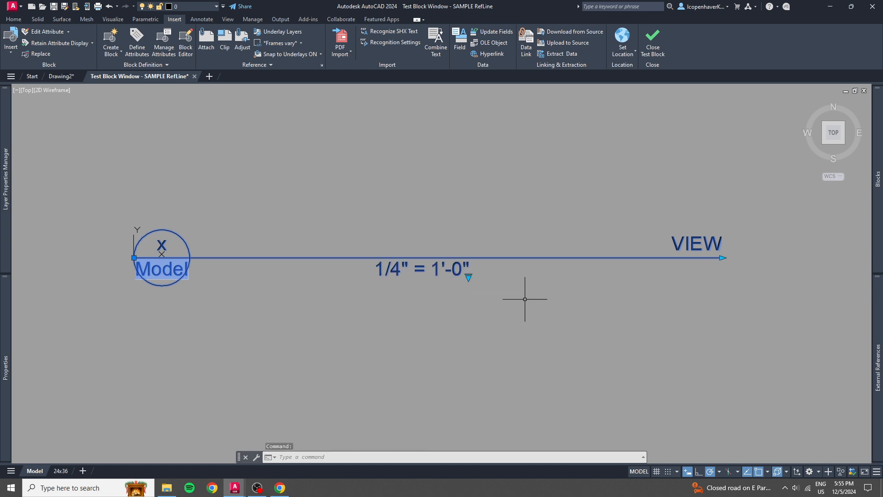
left_click(471, 276)
left_click(488, 302)
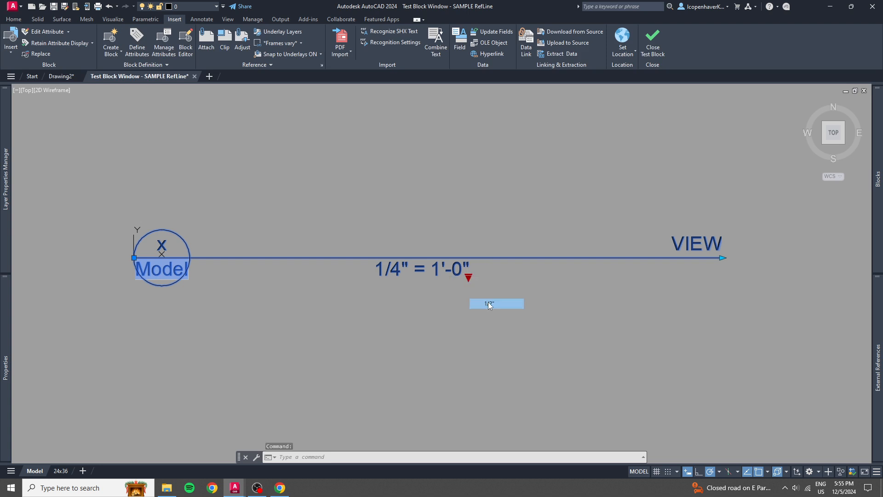
left_click(468, 276)
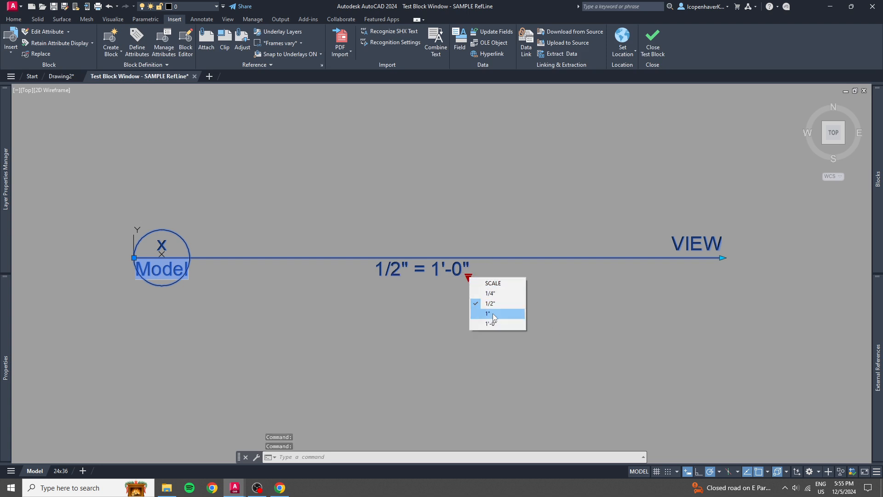
left_click(492, 314)
left_click(470, 276)
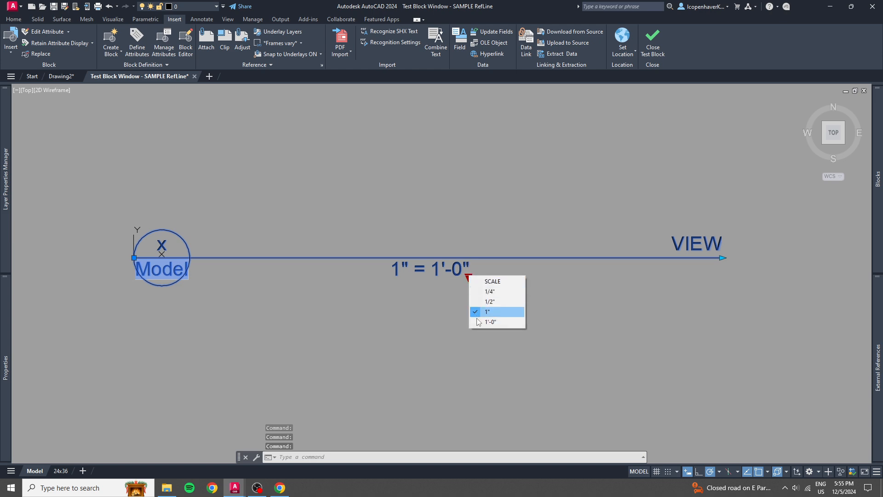
left_click(488, 323)
left_click(468, 276)
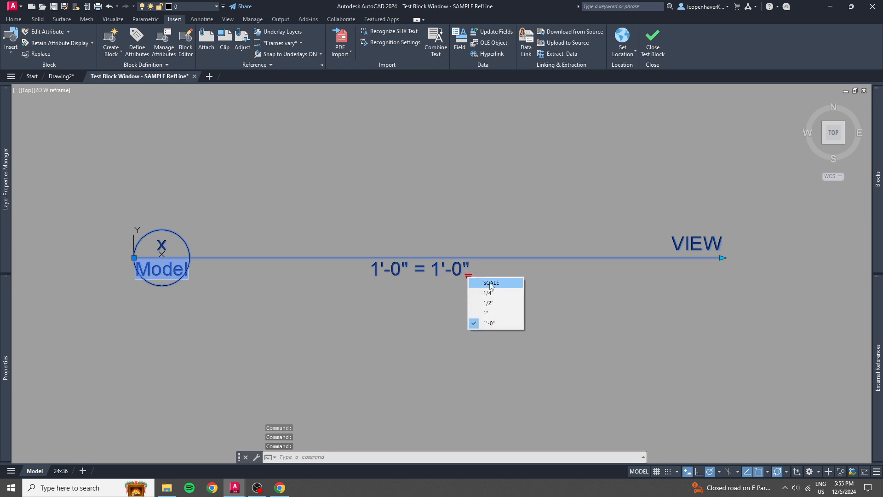
left_click(492, 282)
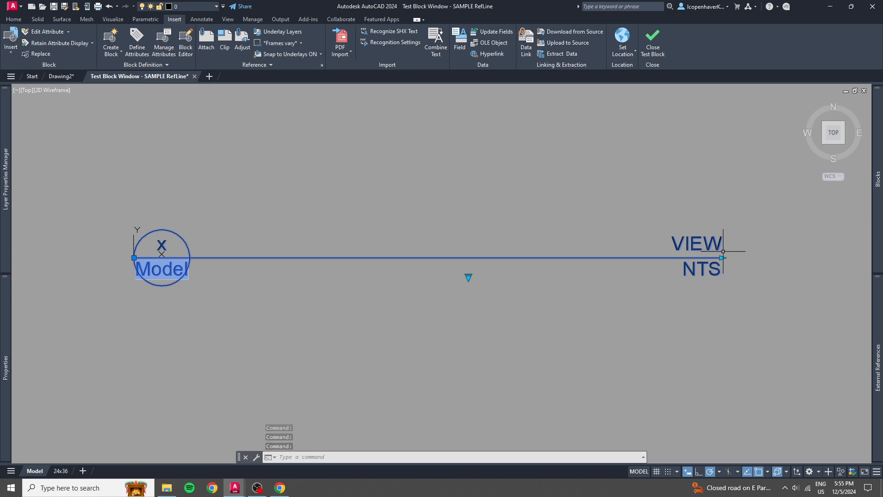
Shorten the test block's reference line by about 2 1/4", and adjust its right end to just left of the visibility grip.
left_click(722, 258)
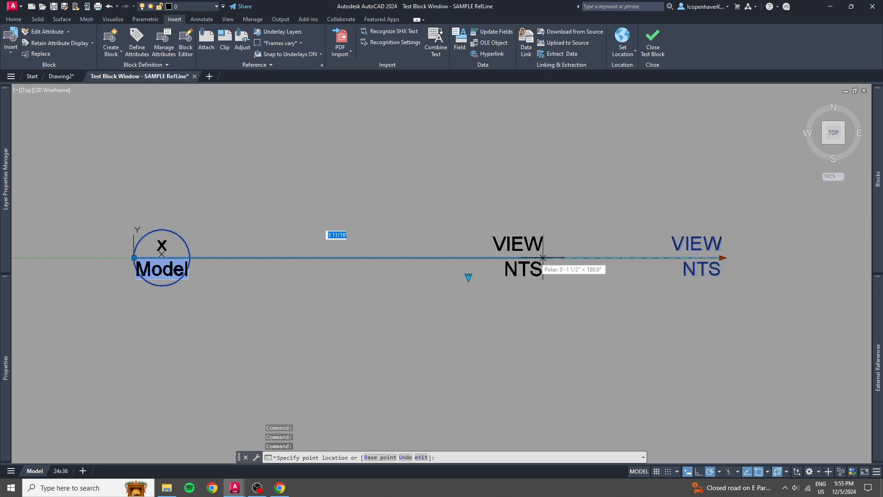
left_click(470, 258)
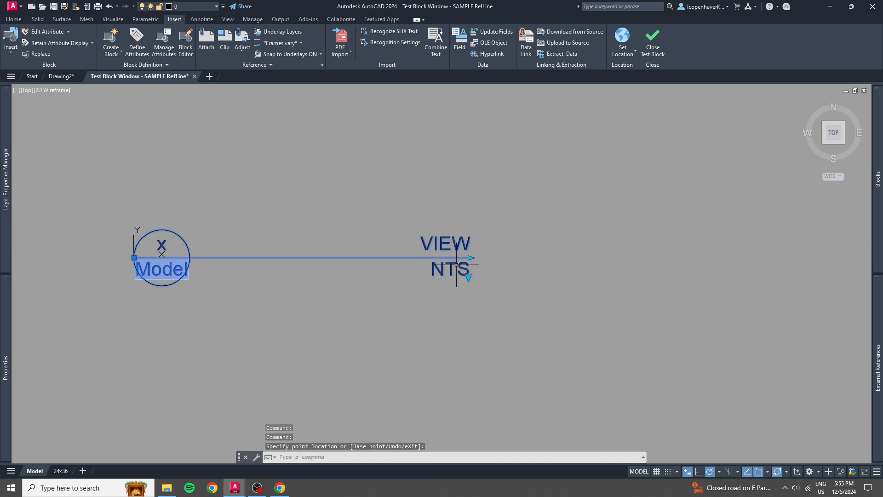
left_click(473, 255)
left_click(475, 254)
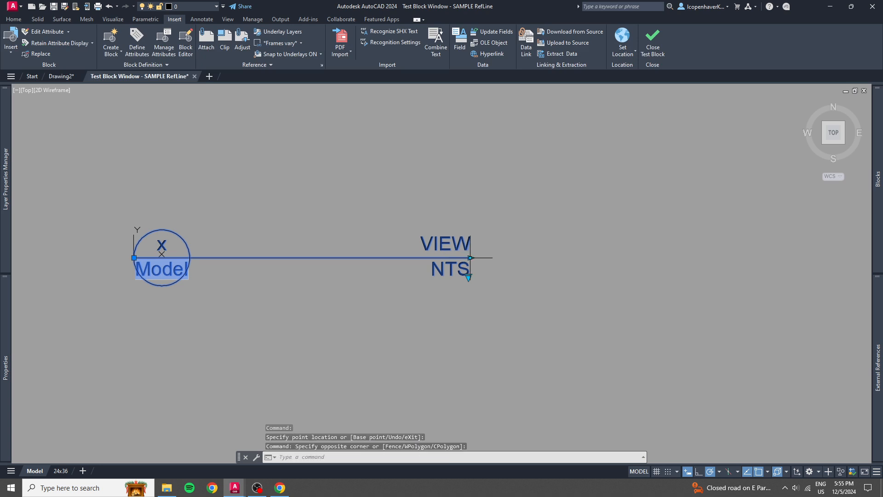
left_click(470, 258)
left_click(465, 258)
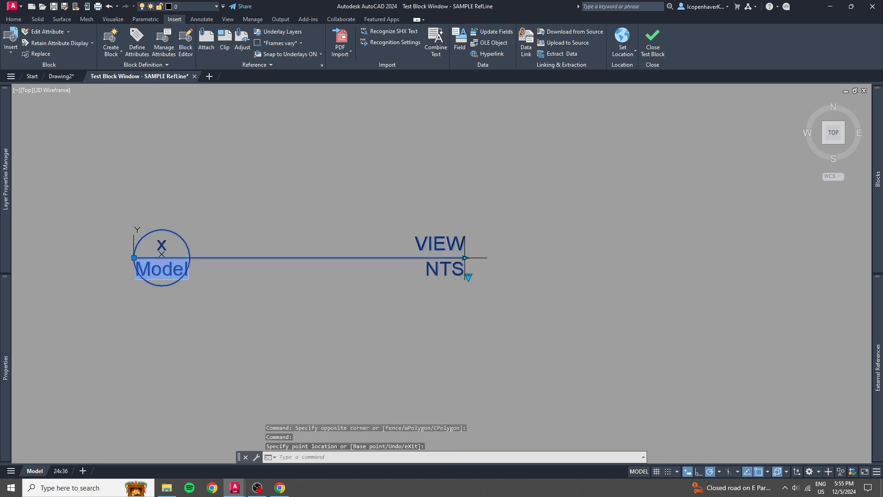
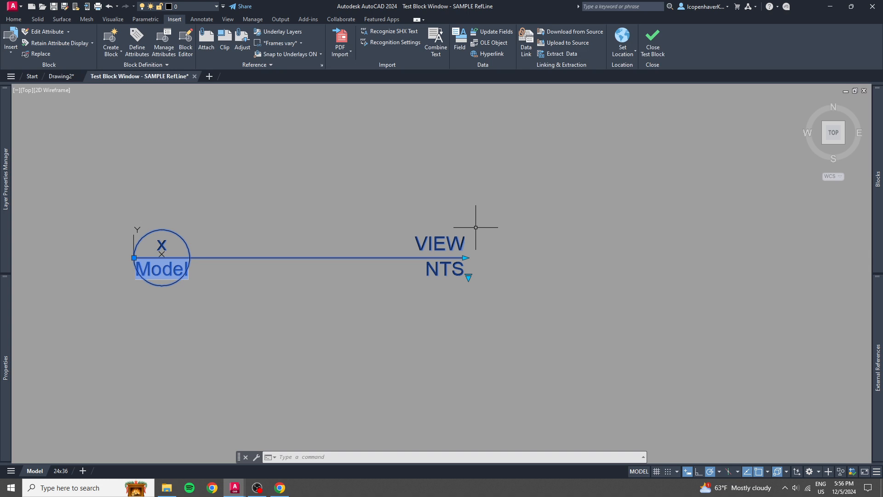
Close the SAMPLE RefLine test block window and return to the block editor.
left_click(651, 48)
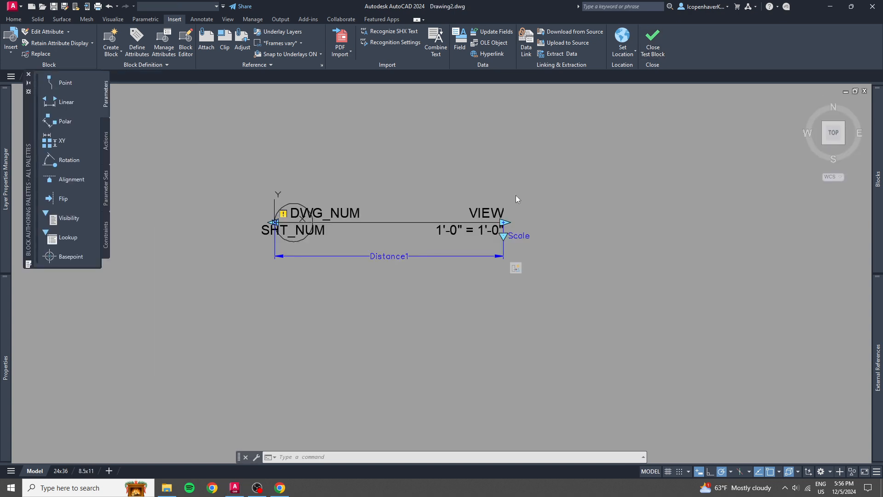
middle_click_drag(414, 202, 361, 216)
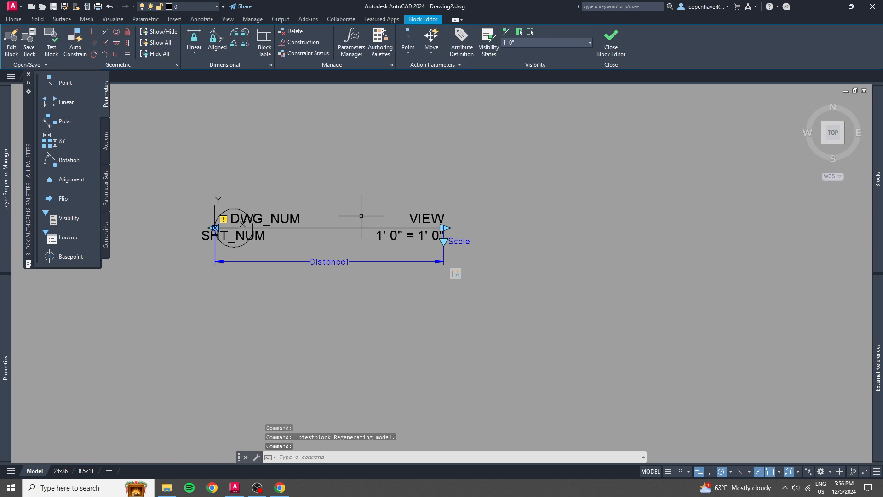
right_click(456, 273)
mouse_move(508, 302)
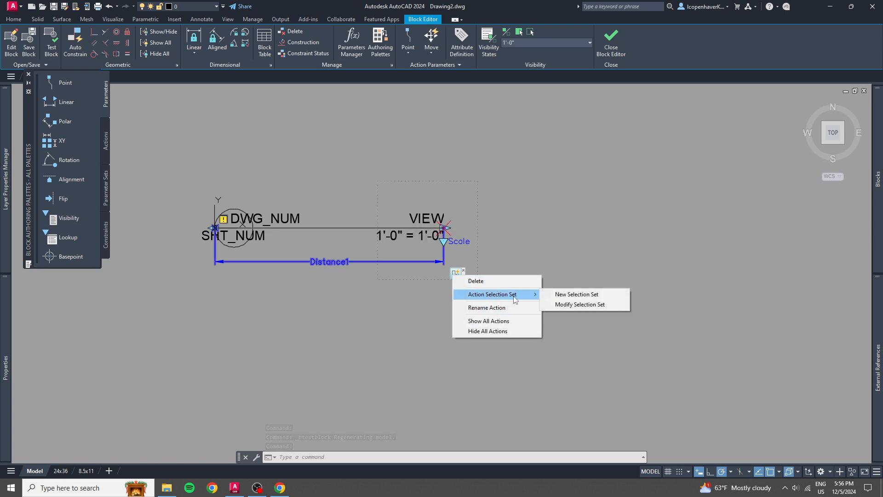
left_click(566, 304)
scroll(497, 283, "up", 3)
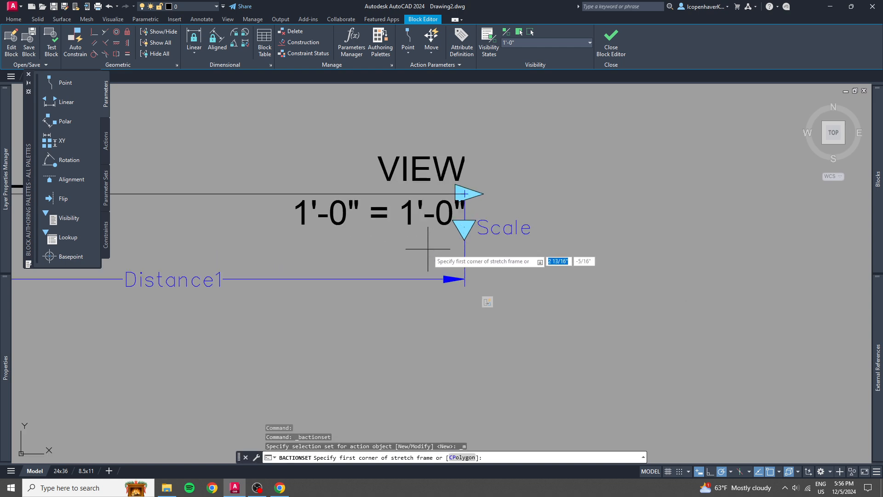
scroll(420, 244, "down", 3)
scroll(362, 186, "up", 2)
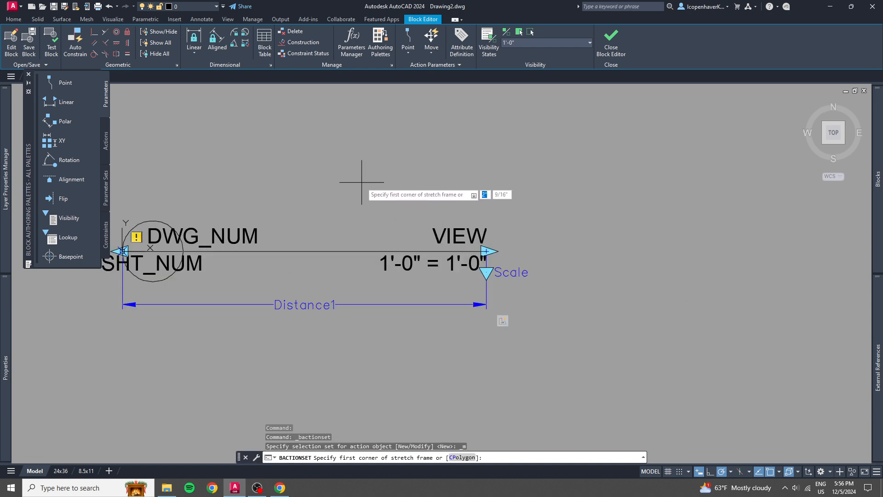
left_click(350, 181)
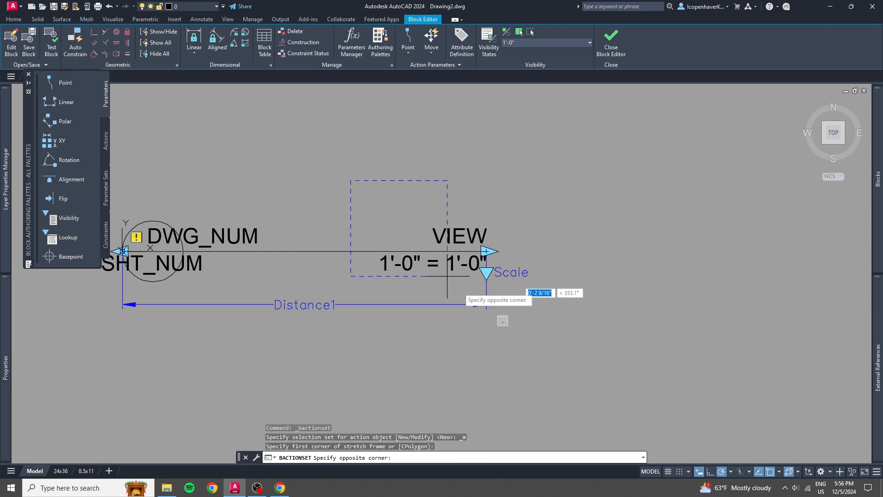
left_click(546, 352)
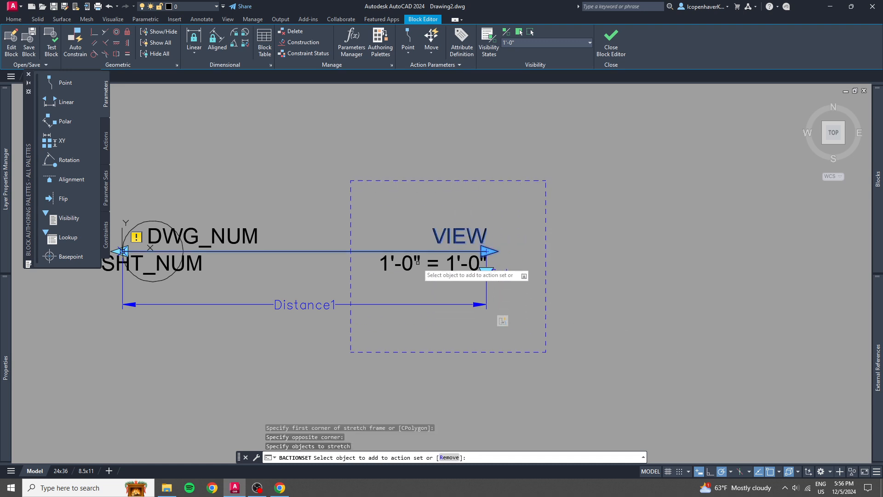
scroll(492, 274, "up", 3)
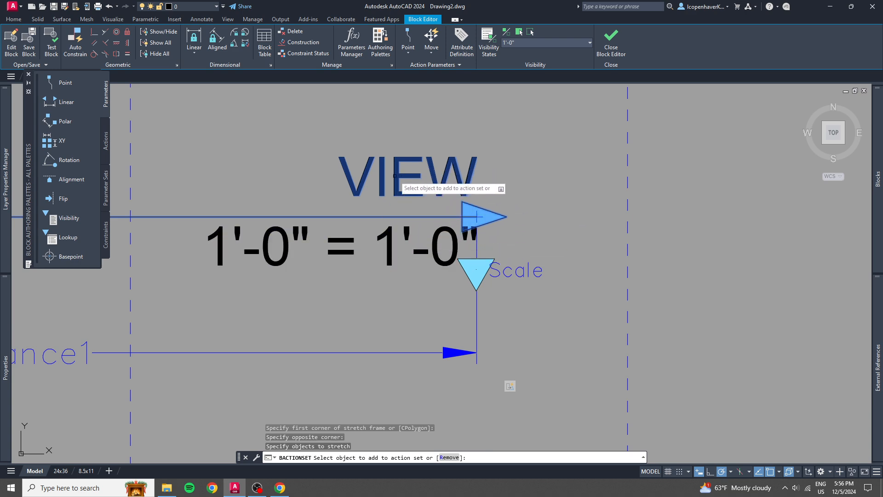
left_click(475, 272)
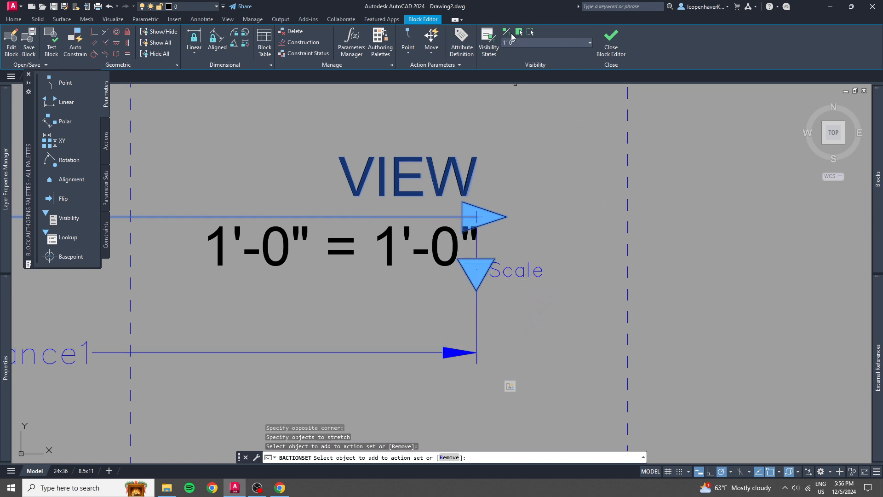
Turn on visibility mode to display the hidden scale texts dimmed.
left_click(509, 34)
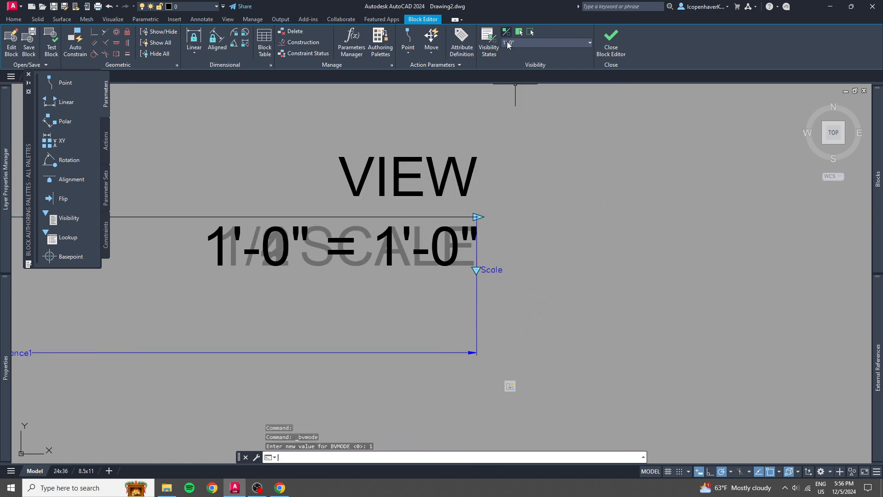
left_click(453, 295)
left_click(188, 239)
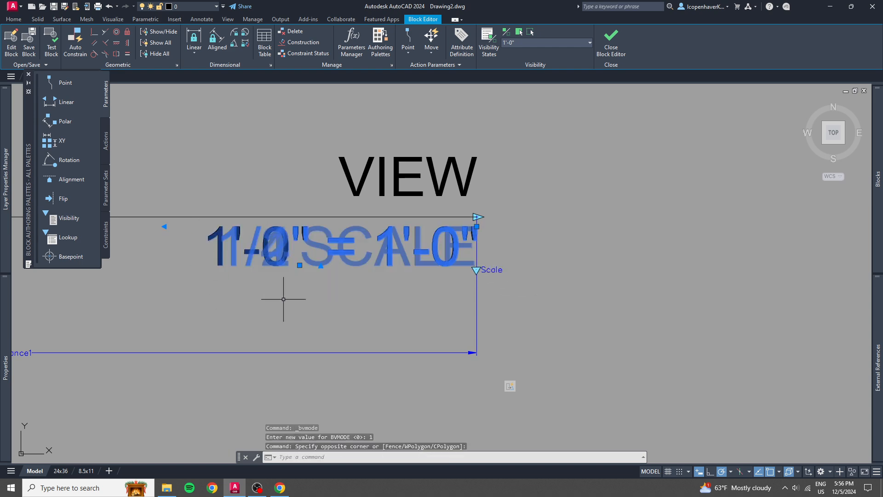
left_click(620, 46)
scroll(547, 198, "down", 3)
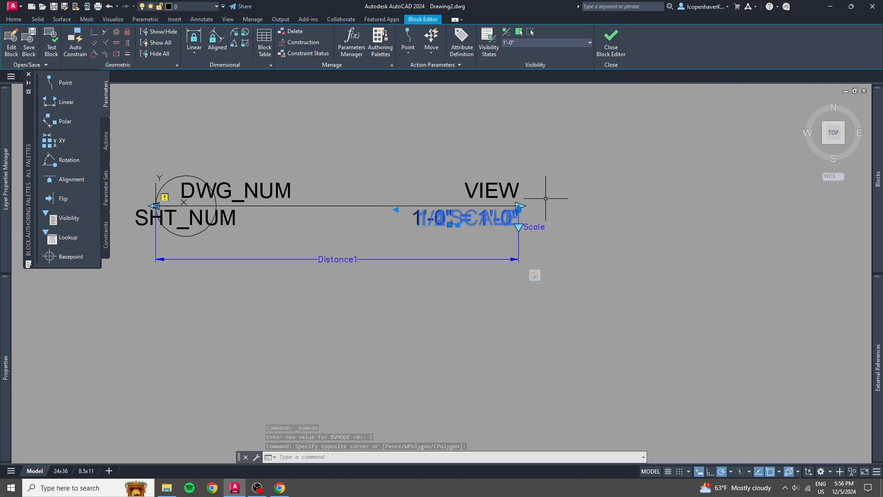
scroll(547, 198, "up", 1)
scroll(491, 202, "up", 1)
scroll(491, 202, "up", 2)
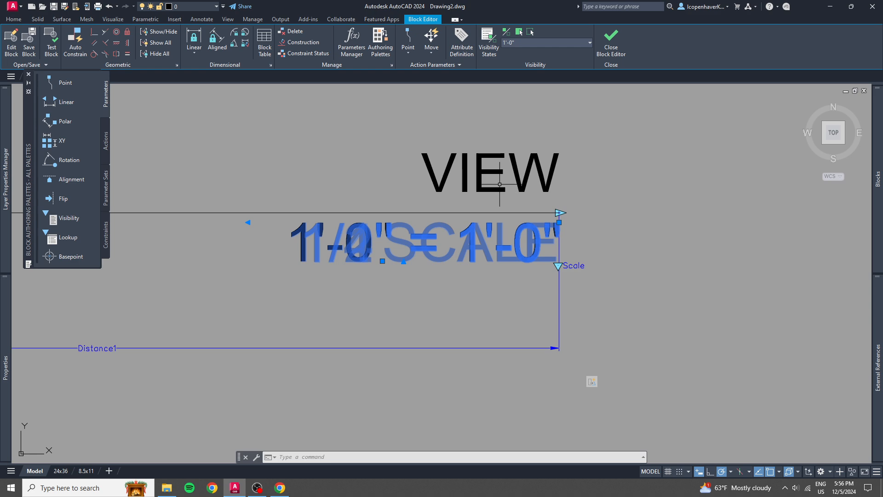
left_click(474, 184)
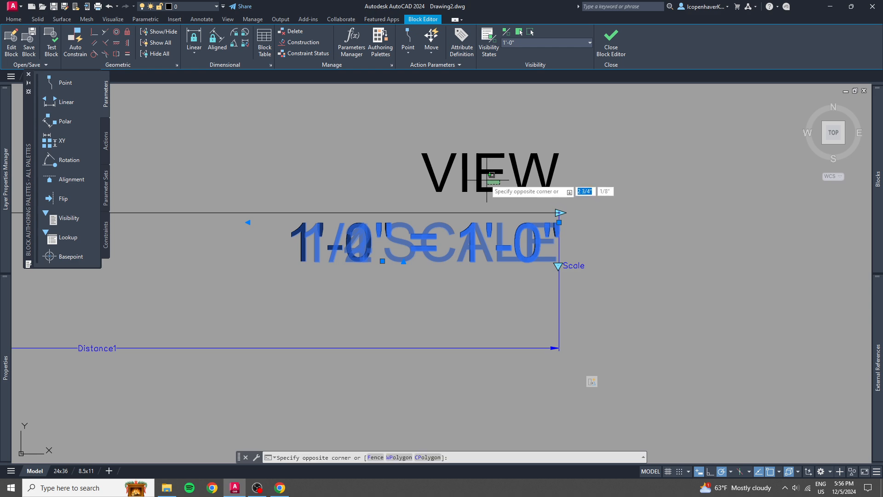
left_click(470, 213)
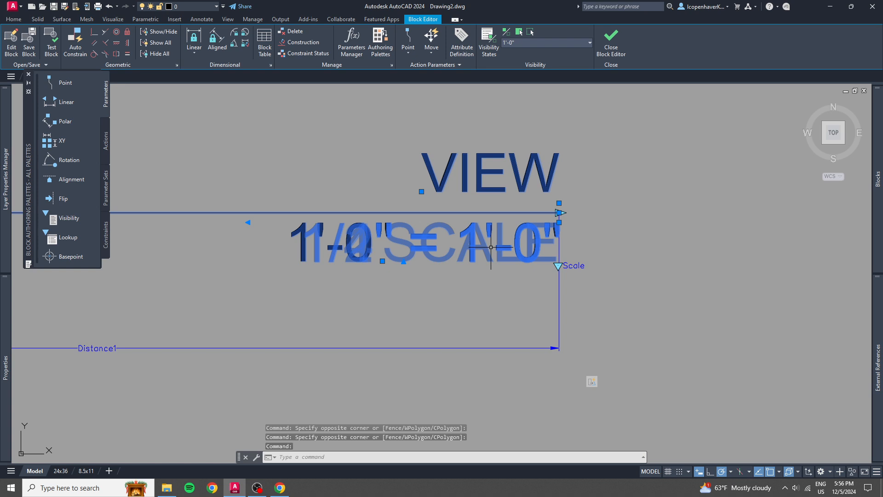
key("space")
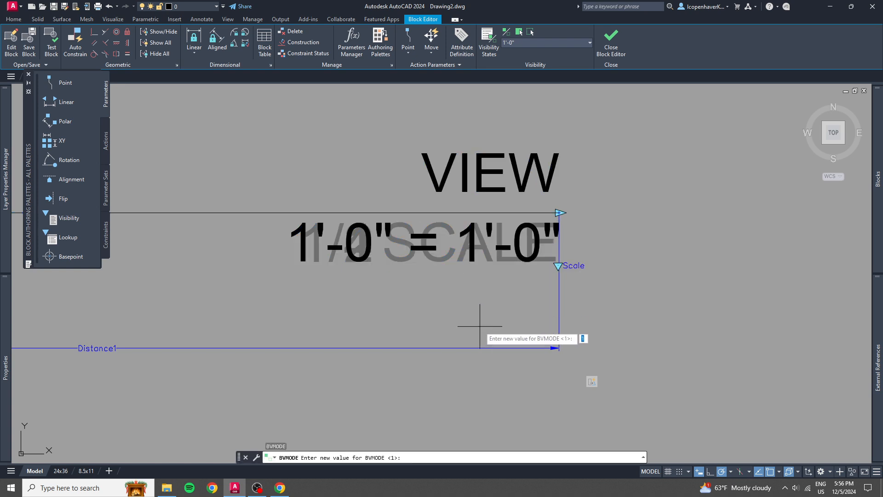
key("Escape")
key("Escape")
key("Escape")
Modify the Distance1 stretch action's selection set, redrawing the stretch frame over its existing opposite corners.
scroll(477, 323, "down", 2)
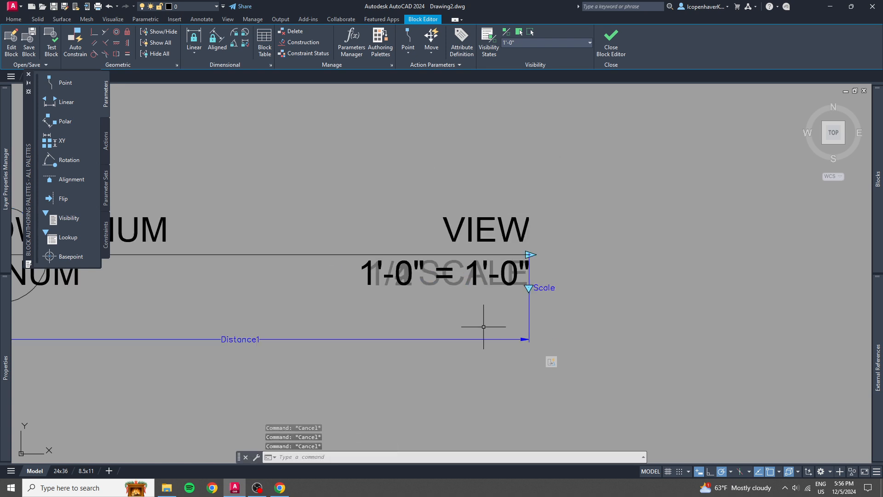
left_click(550, 364)
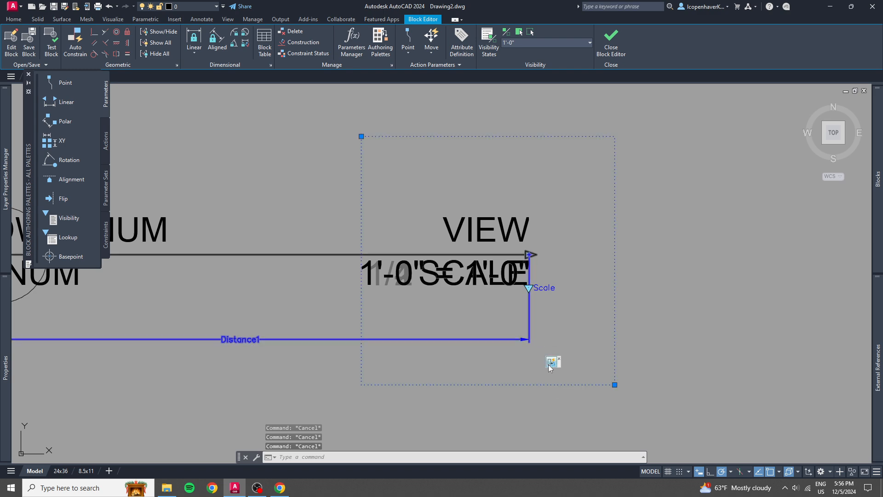
right_click(549, 365)
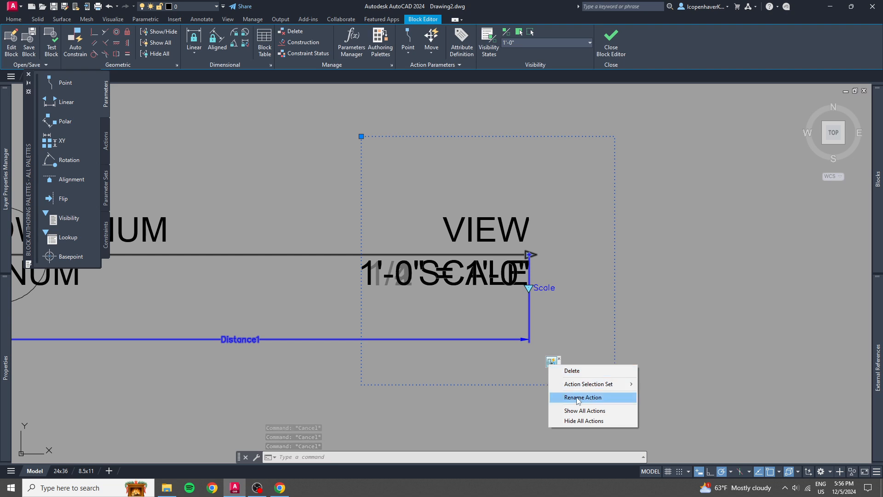
mouse_move(598, 384)
left_click(669, 384)
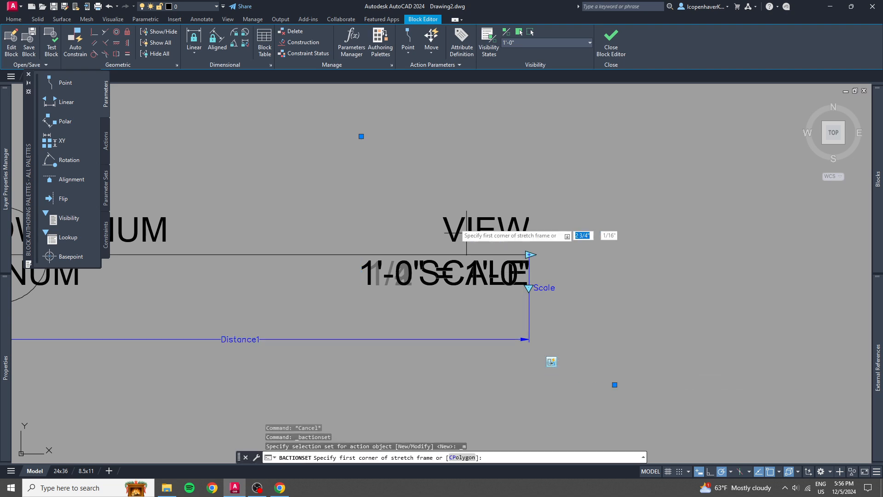
left_click(361, 136)
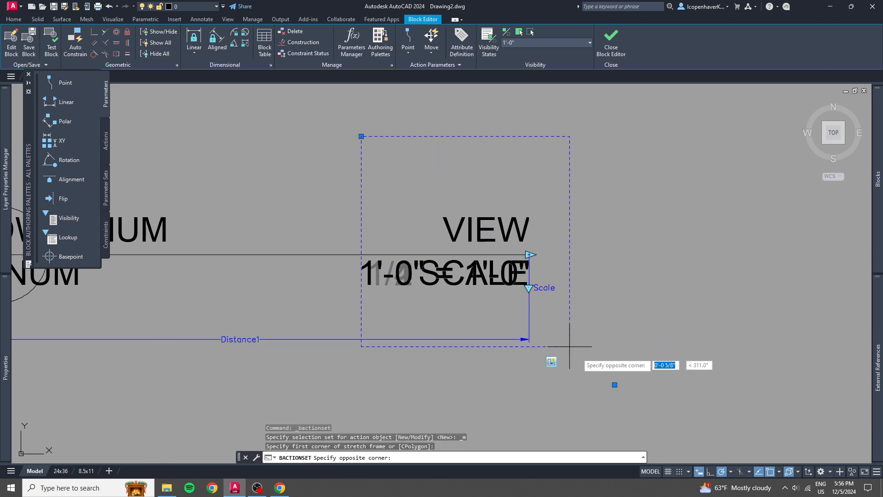
left_click(615, 384)
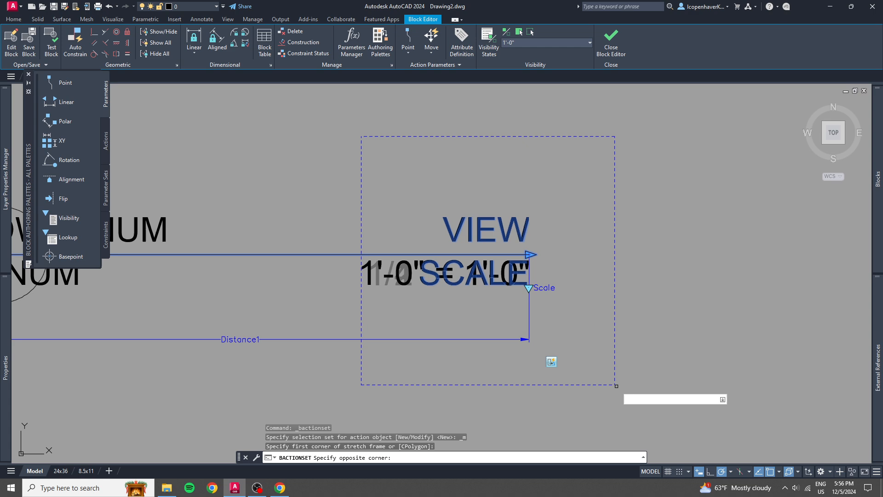
Add all overlapping scale texts and the Scale visibility parameter to the stretch action's selection set.
left_click(509, 310)
left_click(410, 284)
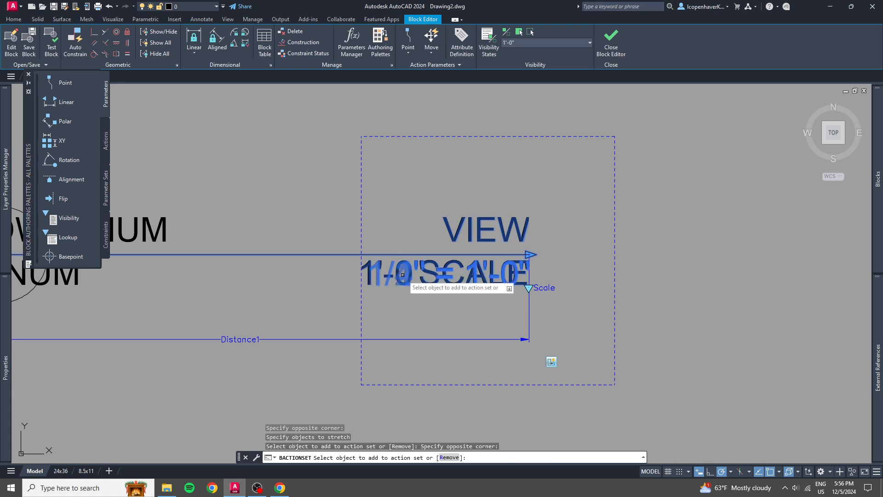
left_click(557, 307)
left_click(510, 274)
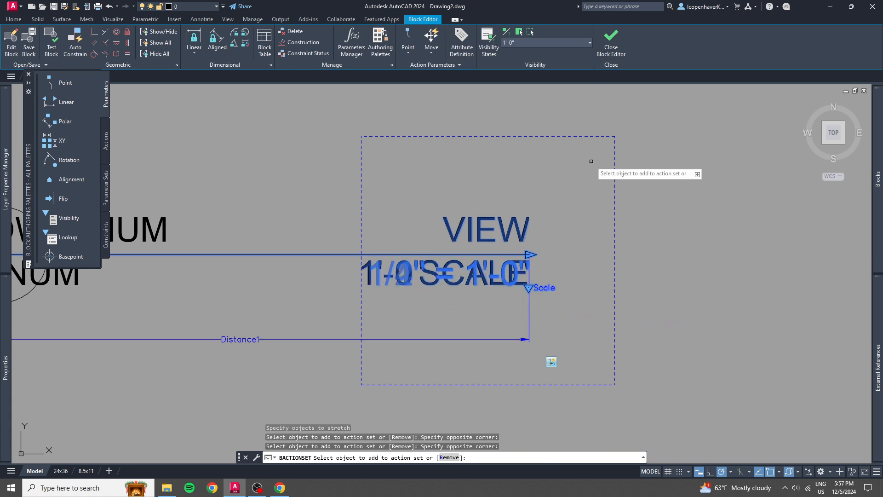
key("Return")
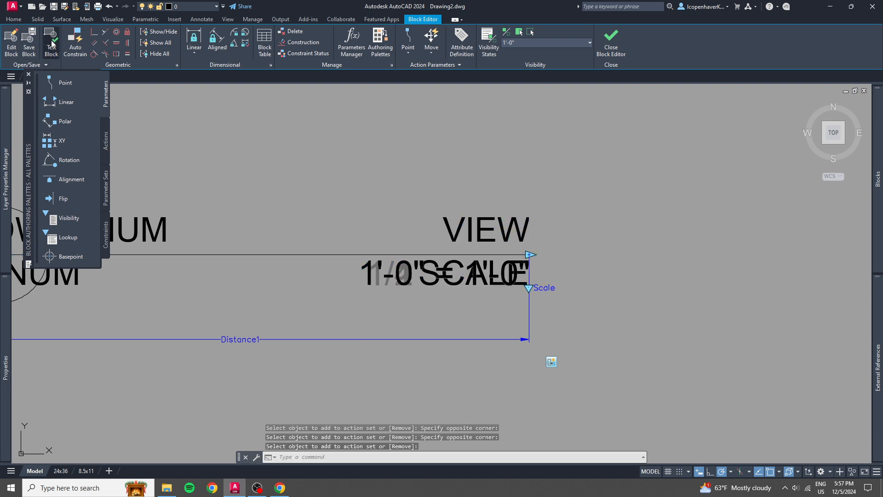
Open the block in a test block window and stretch its reference line to about one and a half times its length.
left_click(51, 42)
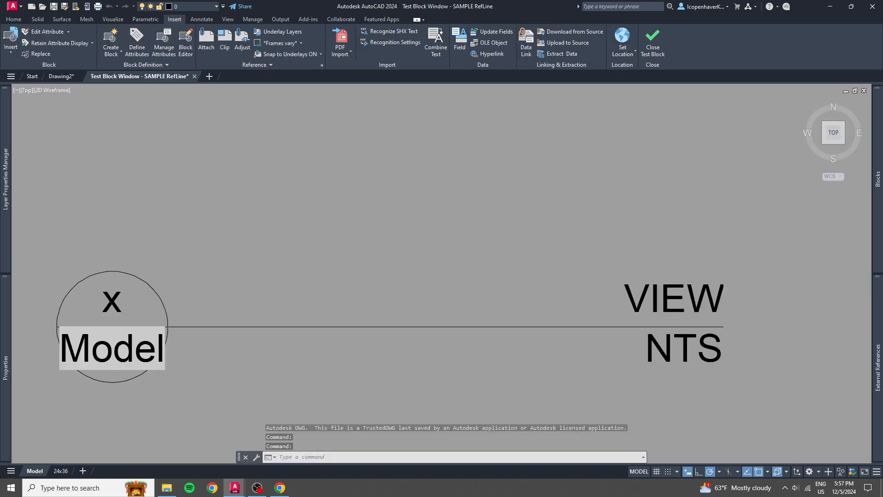
scroll(528, 272, "down", 4)
middle_click_drag(514, 279, 448, 292)
left_click(568, 305)
left_click(564, 281)
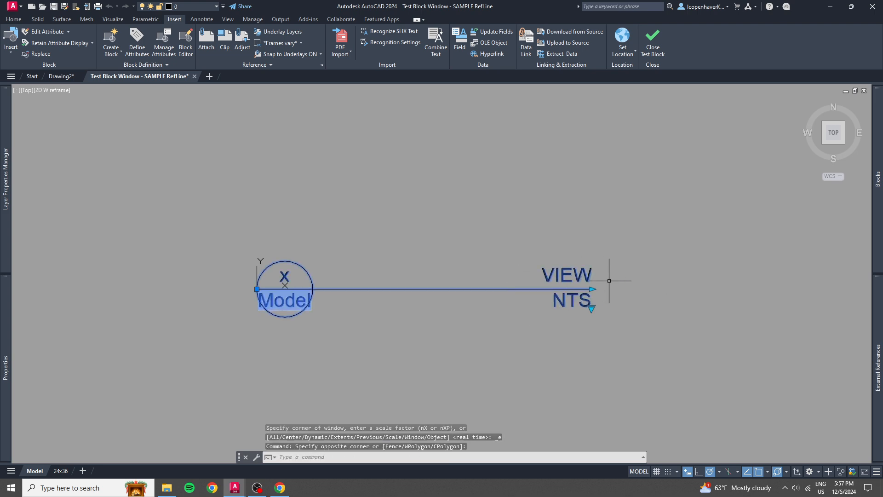
left_click(592, 289)
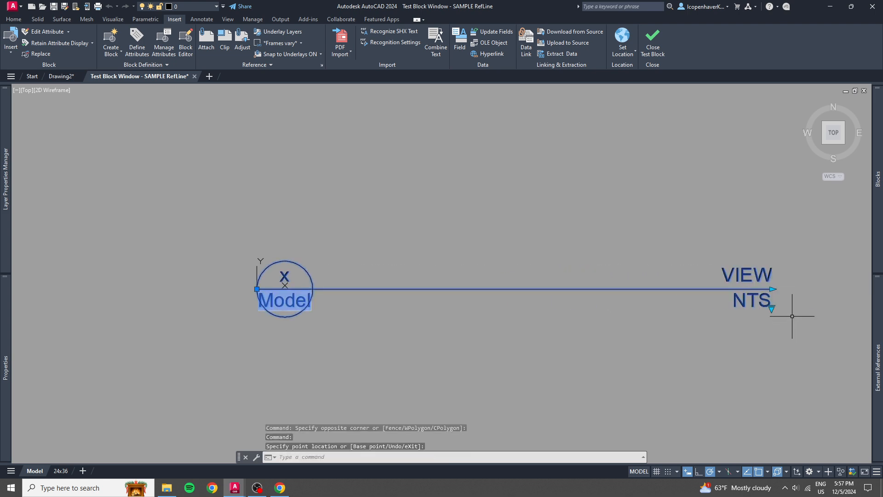
Test the stretched block's visibility states 1/4", 1/2", 1" and 1'-0" in turn, and return it to SCALE.
left_click(771, 308)
left_click(788, 323)
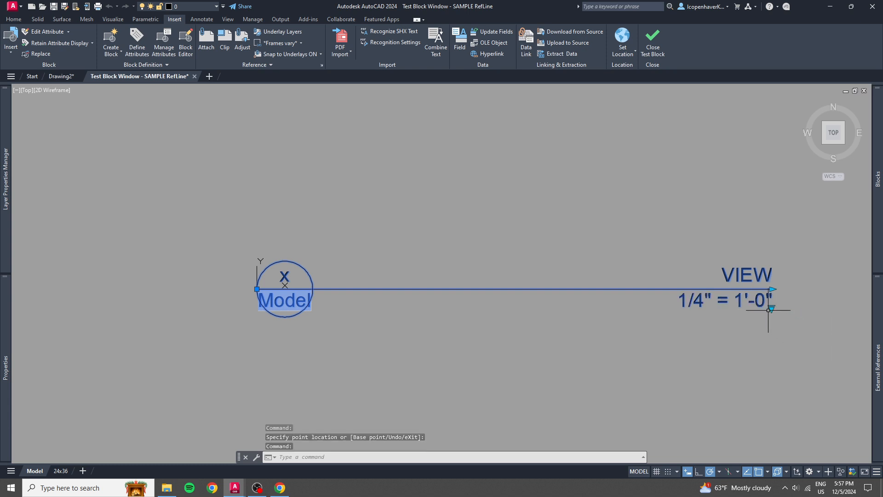
left_click(771, 307)
left_click(789, 334)
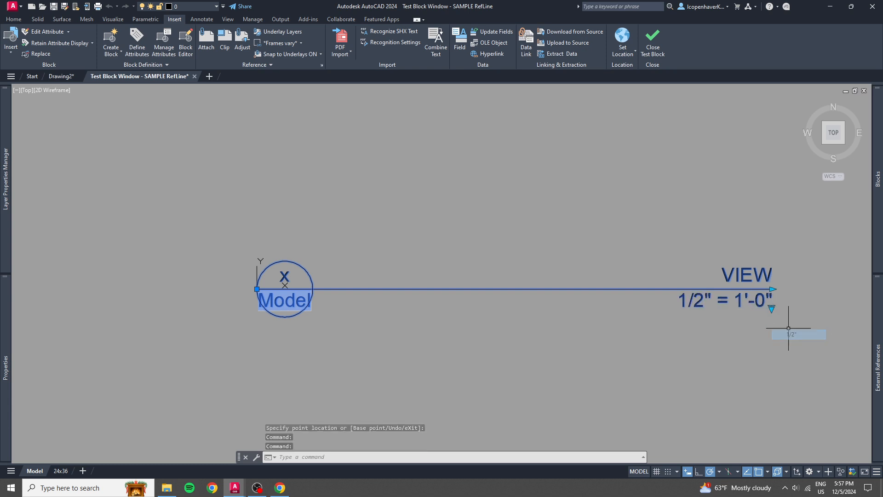
left_click(772, 308)
left_click(772, 313)
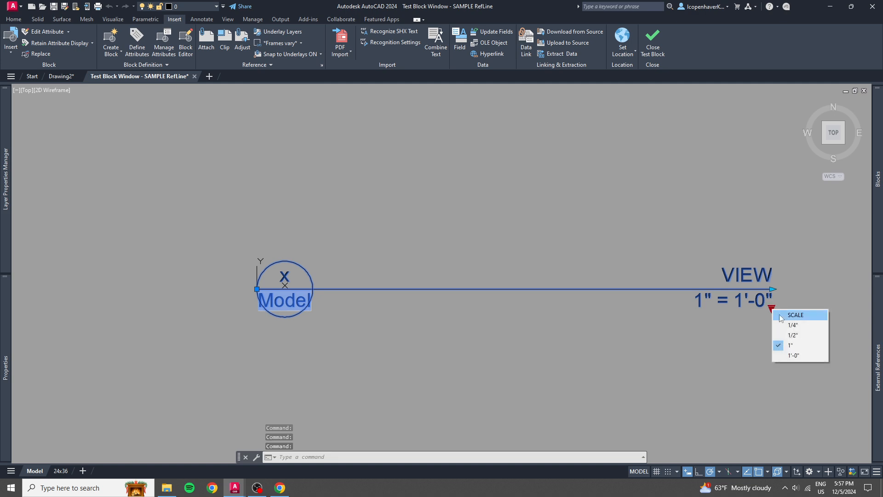
left_click(794, 354)
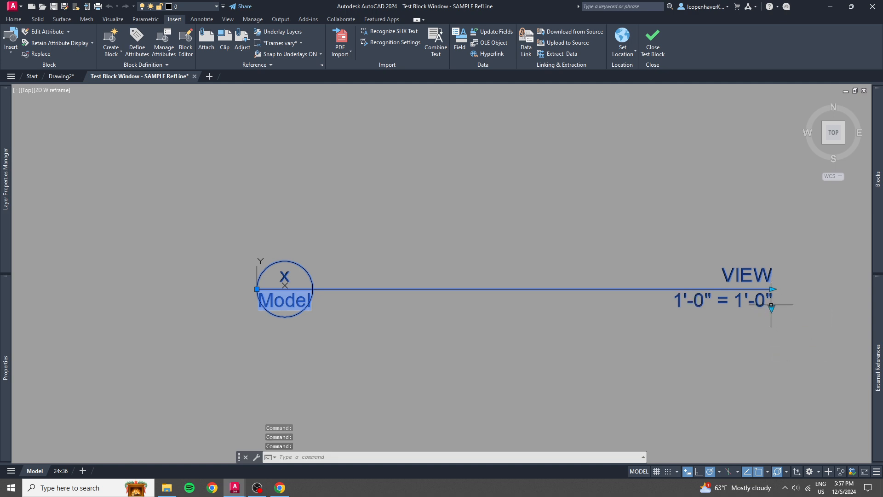
left_click(771, 309)
left_click(786, 314)
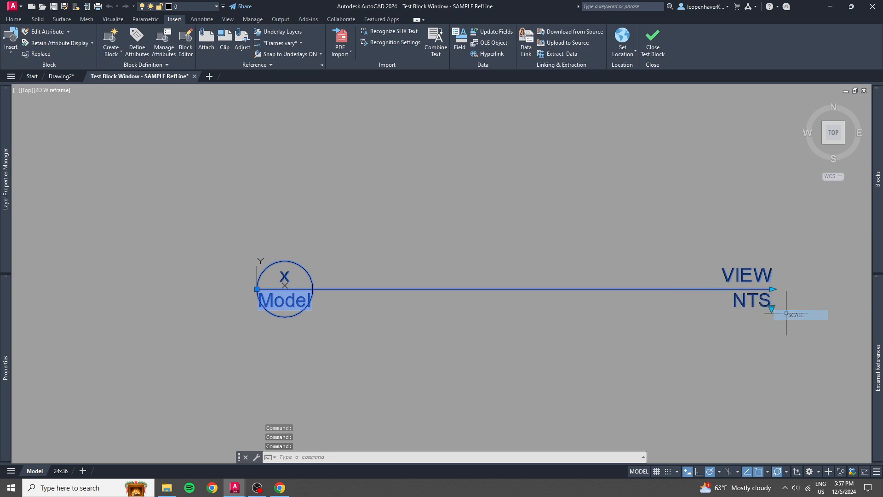
Shorten the test block's reference line to about two thirds of its stretched length, and close the test block window.
left_click(774, 289)
left_click(616, 289)
scroll(462, 340, "down", 2)
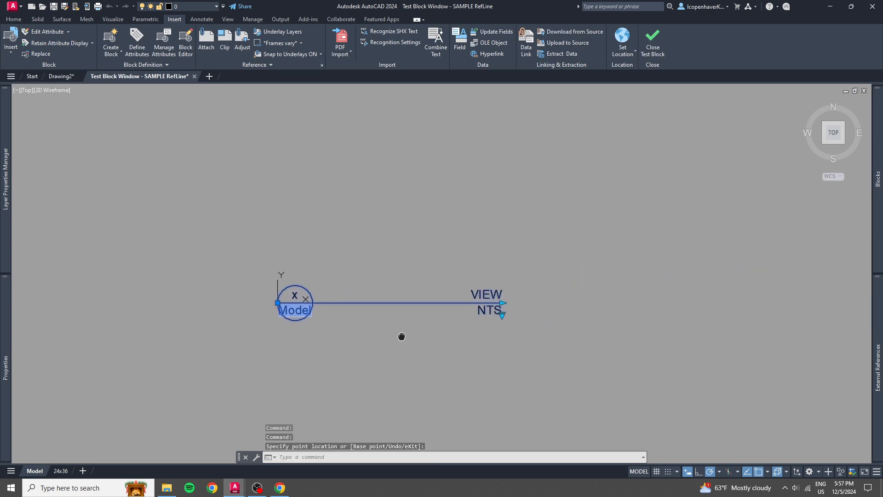
middle_click_drag(401, 335, 394, 295)
left_click(653, 40)
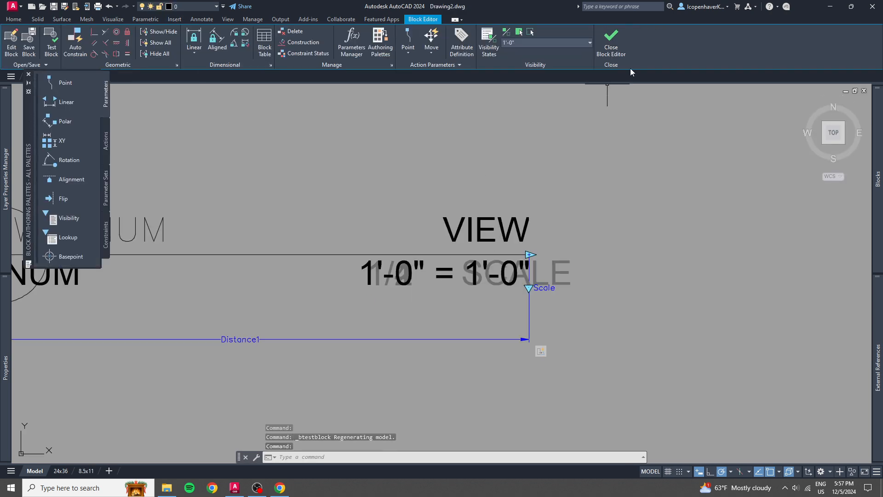
Close the block editor with the changes saved, and check the placed block's grips in the drawing.
left_click(617, 47)
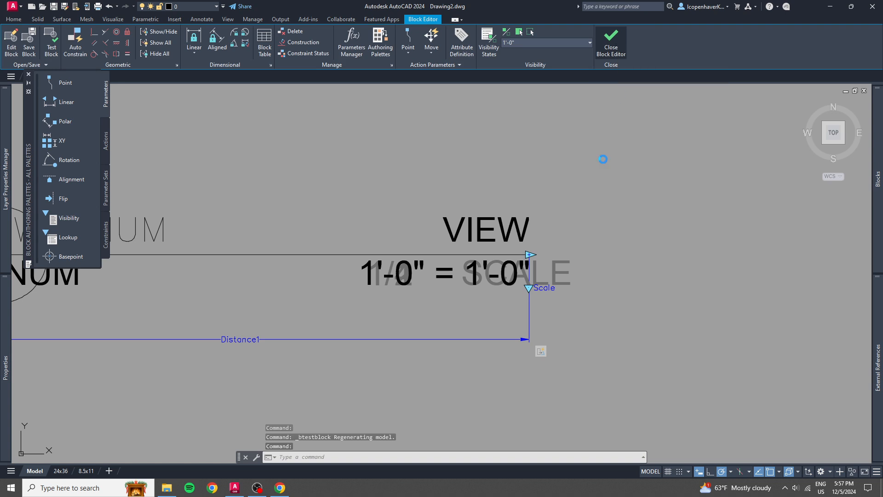
left_click(414, 224)
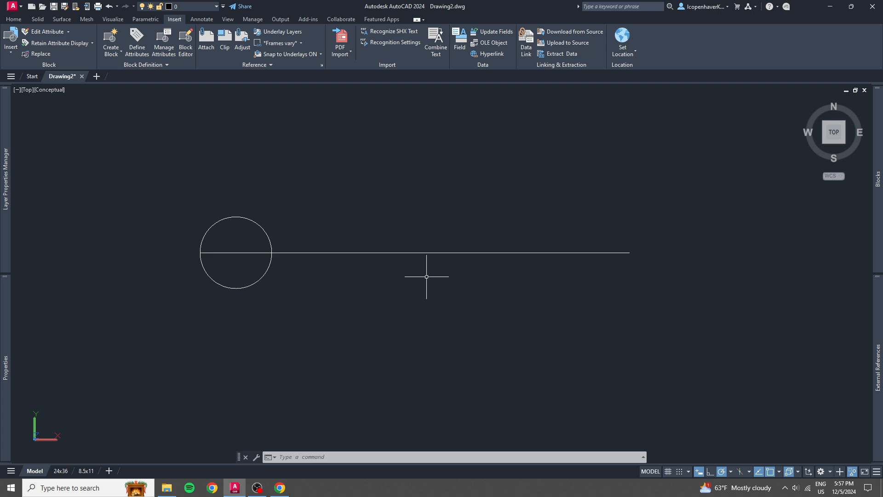
left_click(426, 277)
left_click(397, 245)
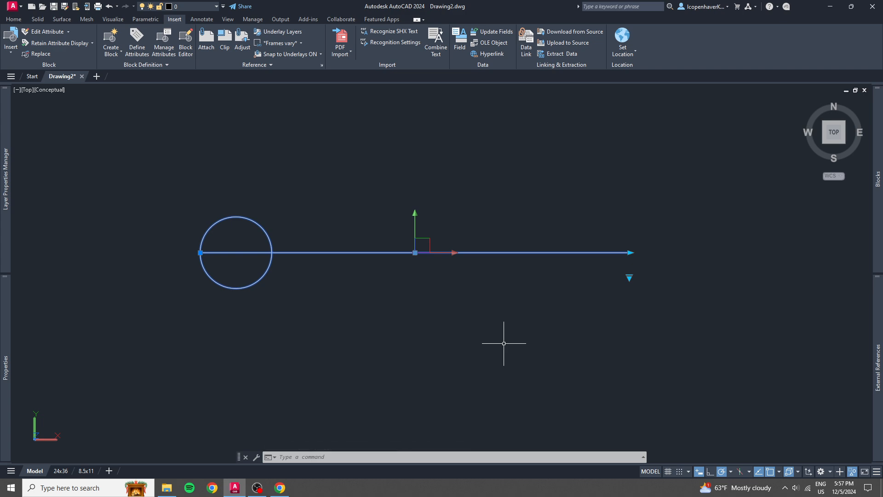
key("Escape")
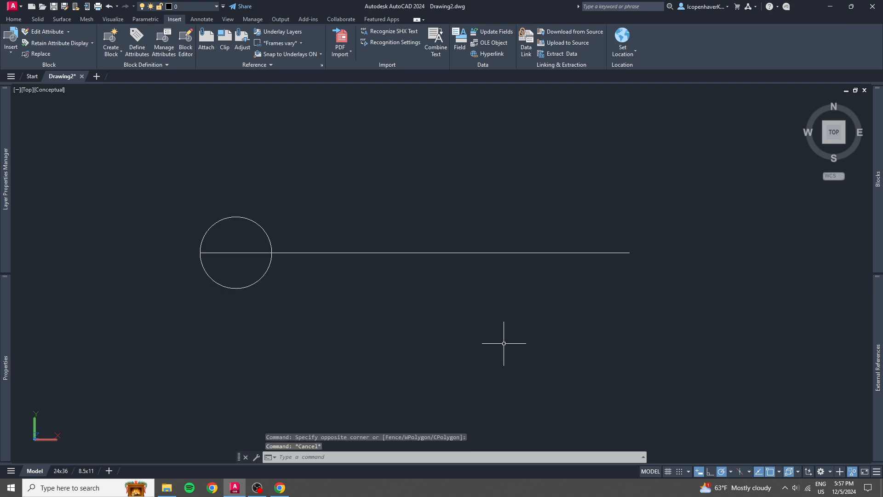
left_click(484, 289)
left_click(440, 241)
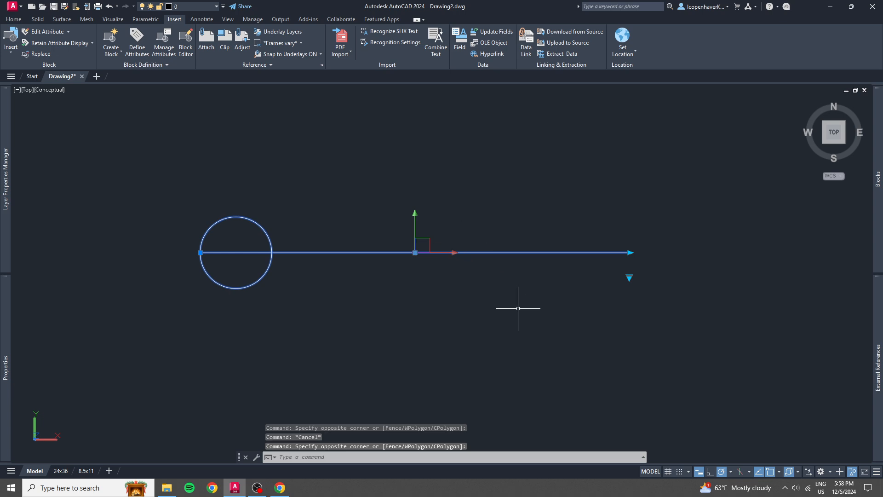
key("Escape")
Insert another SAMPLE RefLine block from the recent blocks, placing it below the existing one.
mouse_move(882, 206)
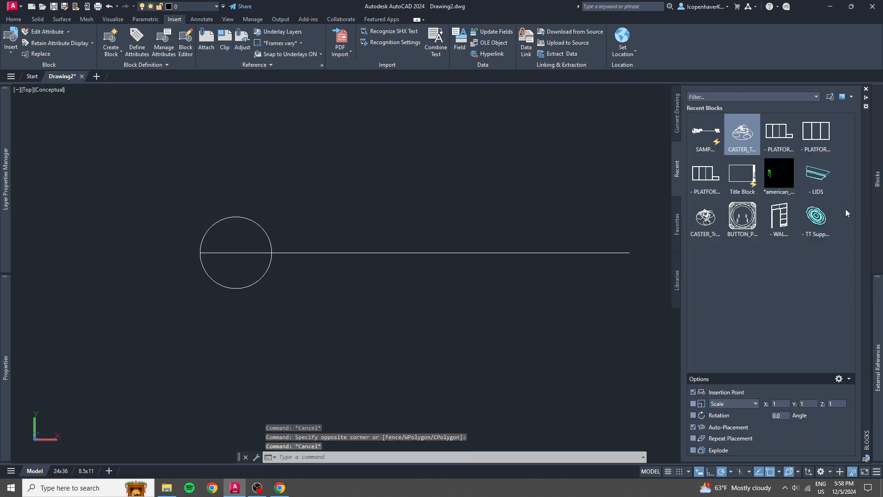
left_click(698, 140)
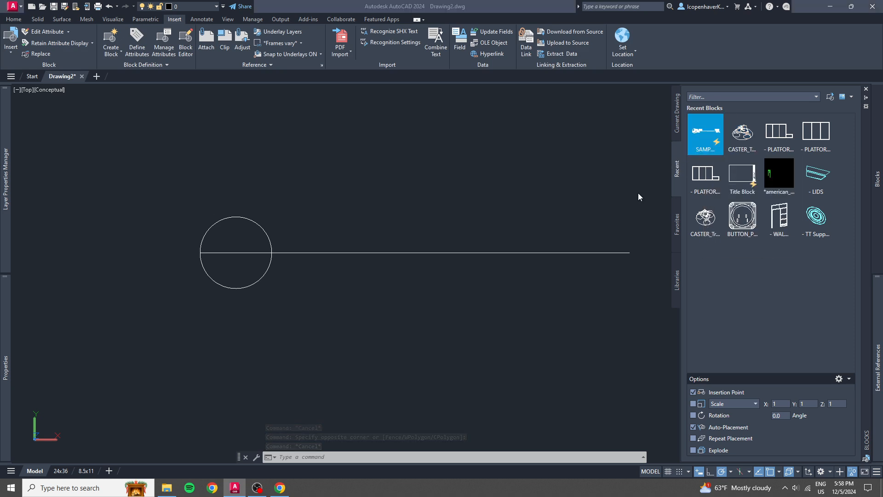
scroll(367, 347, "down", 3)
scroll(313, 276, "up", 2)
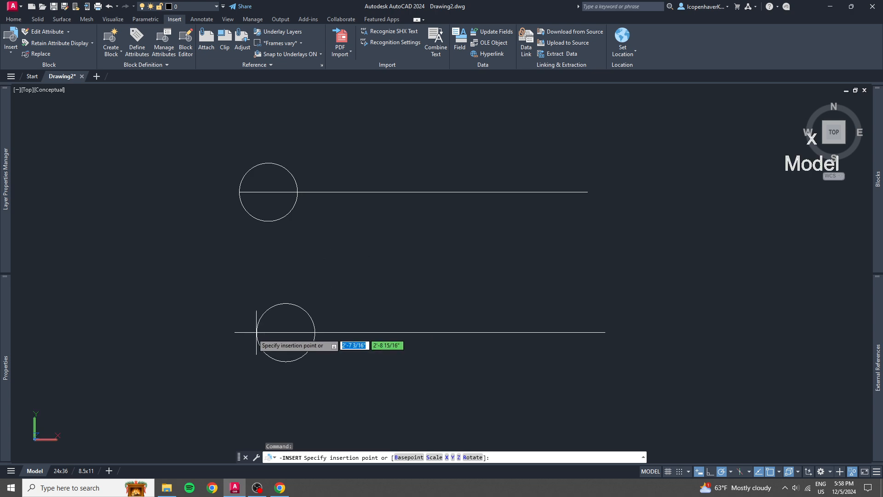
scroll(251, 324, "down", 5)
scroll(481, 300, "up", 4)
scroll(496, 301, "down", 3)
scroll(460, 317, "down", 2)
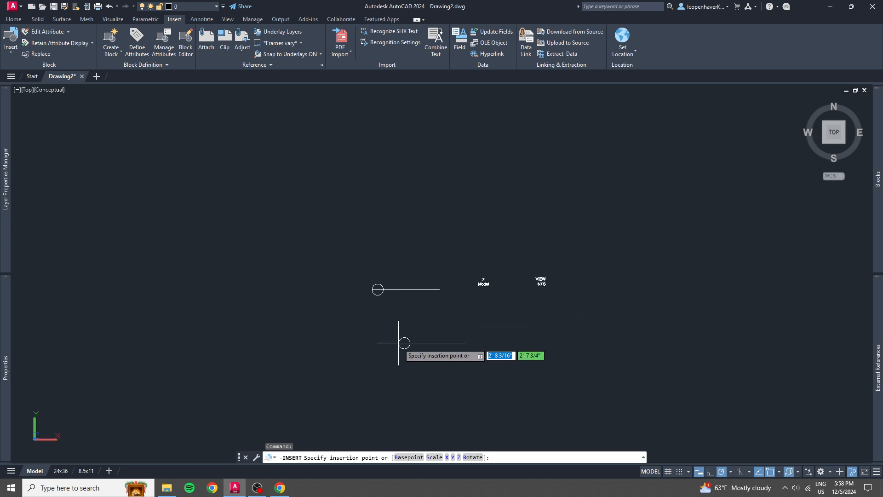
scroll(394, 339, "up", 1)
left_click(379, 351)
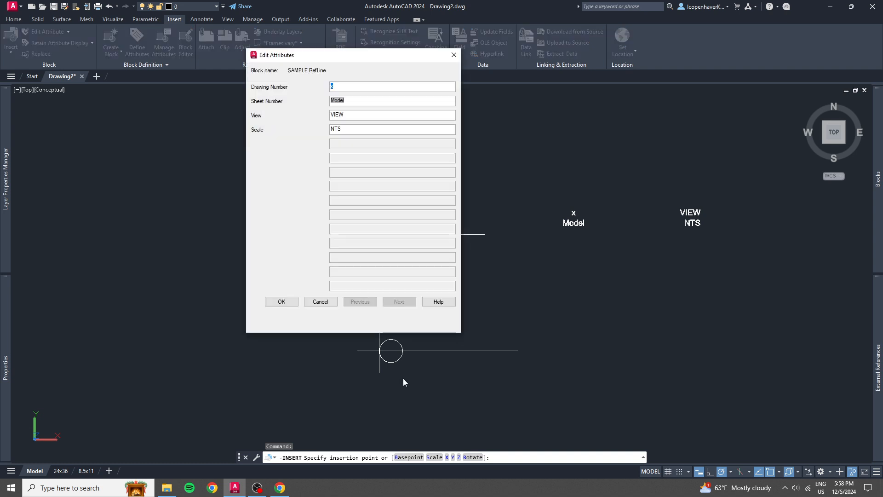
Fill in the new block's attributes with drawing number 1 and view TOP, keeping the other values.
type("1")
key("Tab")
key("Tab")
type("top")
key("BackSpace")
key("Caps_Lock")
type("TOP")
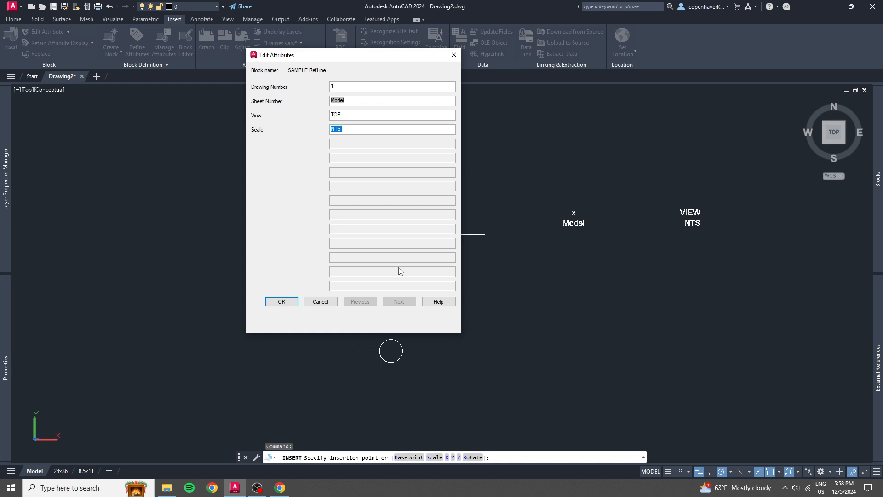
left_click(282, 301)
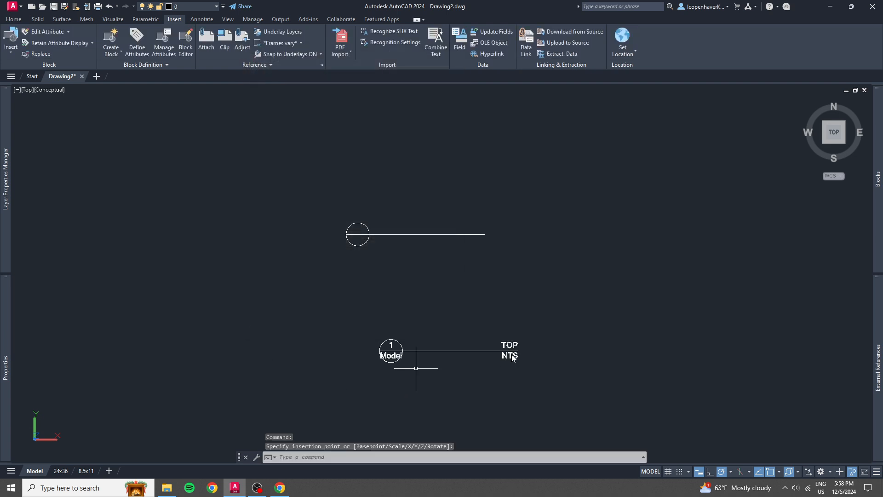
Switch the new block's scale visibility state to 1/4".
scroll(505, 356, "up", 3)
left_click(465, 354)
left_click(466, 354)
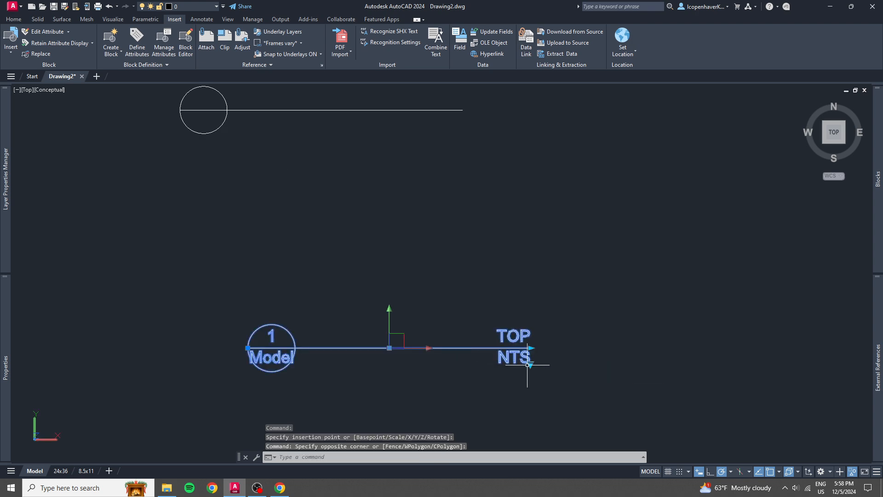
left_click(531, 365)
left_click(551, 385)
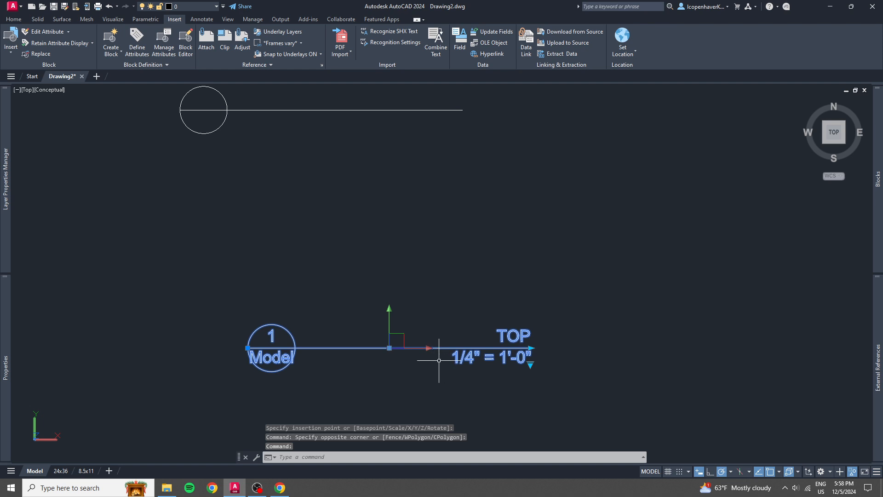
Review the new block's attributes in the Enhanced Attribute Editor without changing them, and check its grips.
double_click(430, 349)
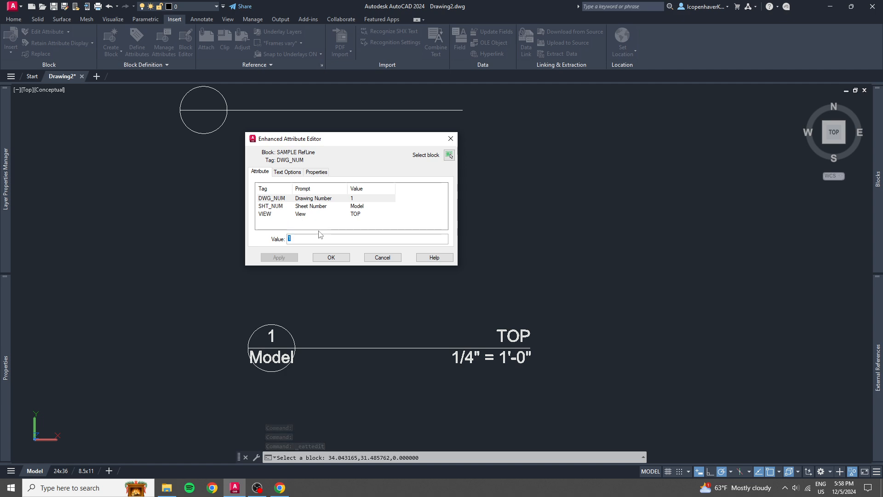
left_click(384, 257)
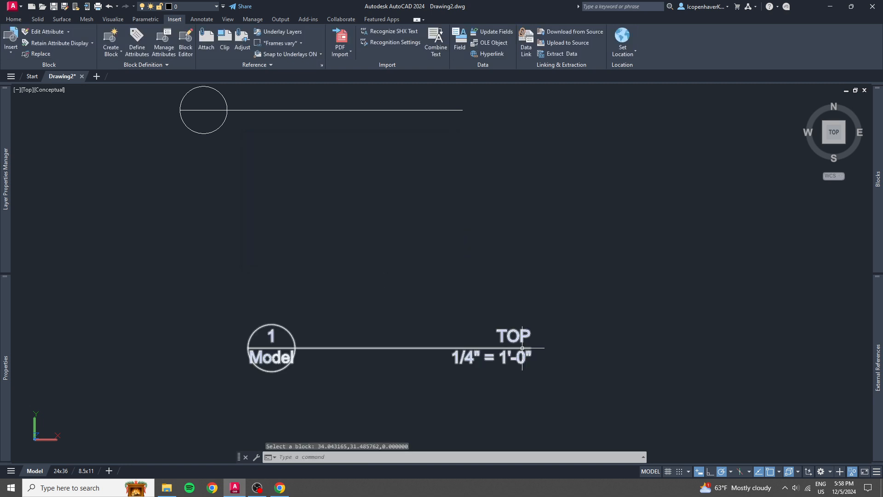
left_click(494, 354)
scroll(498, 351, "down", 2)
middle_click_drag(499, 351, 491, 324)
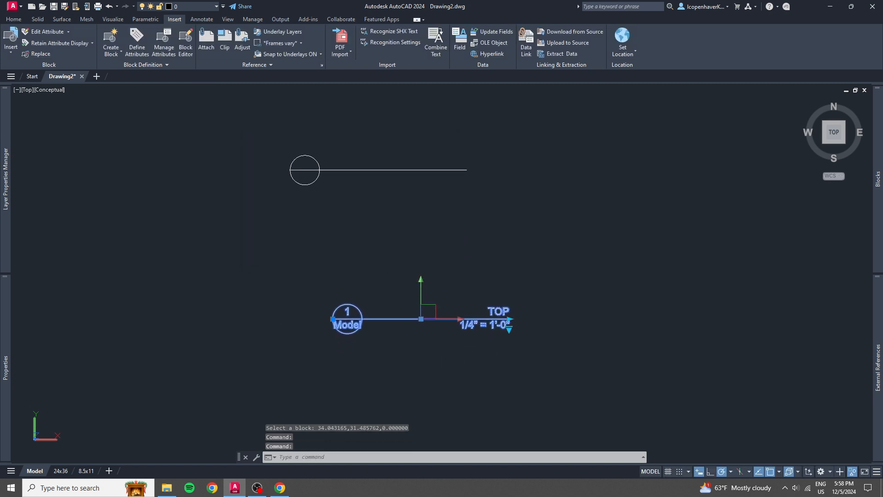
key("Escape")
Synchronize the attributes of the SAMPLE RefLine block with ATTSYNC, selecting the upper block that lacks its texts.
left_click(429, 179)
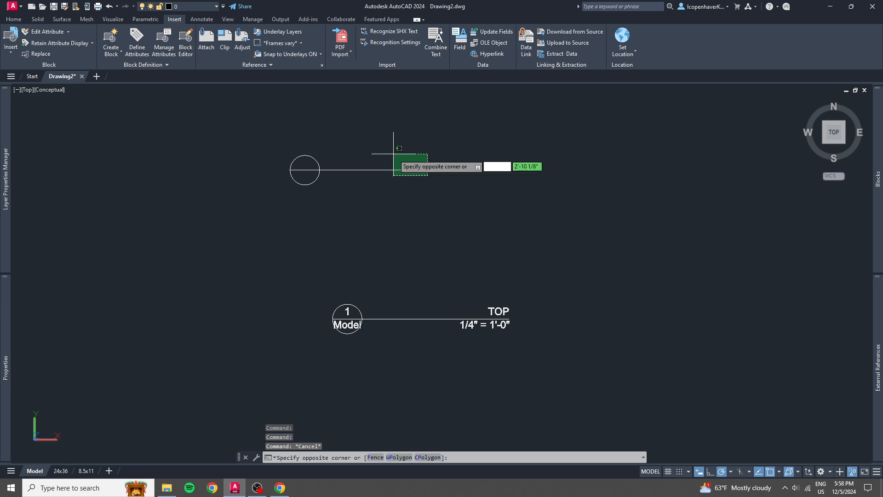
left_click(387, 146)
key("Escape")
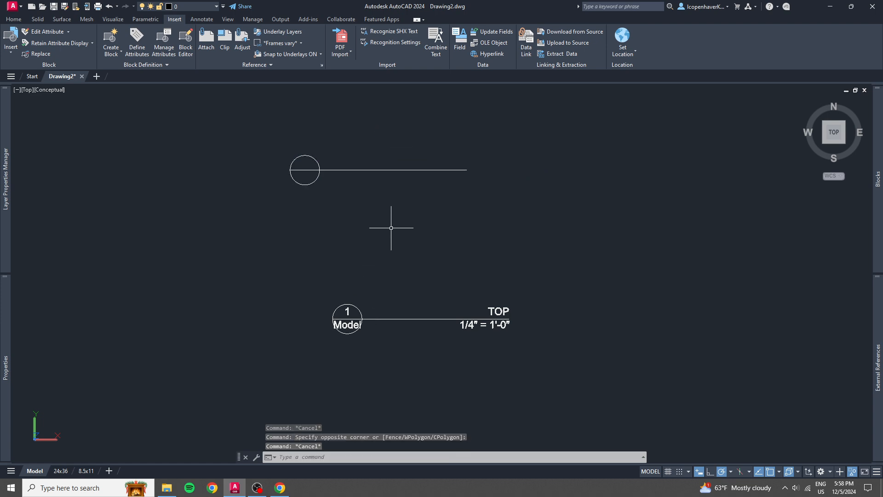
type("ATTSYNC")
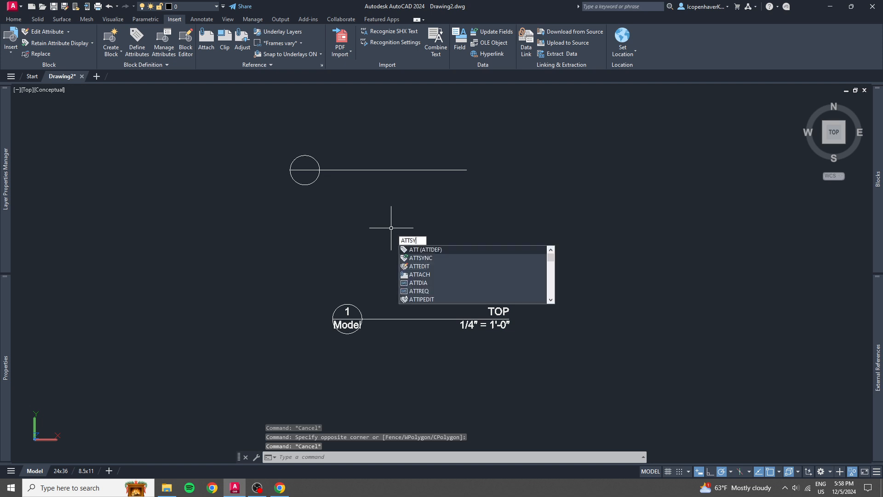
key("Return")
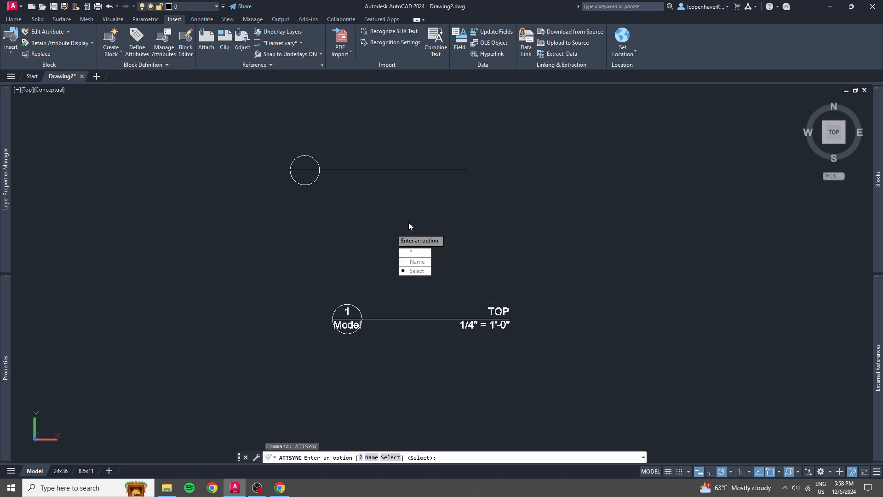
key("Return")
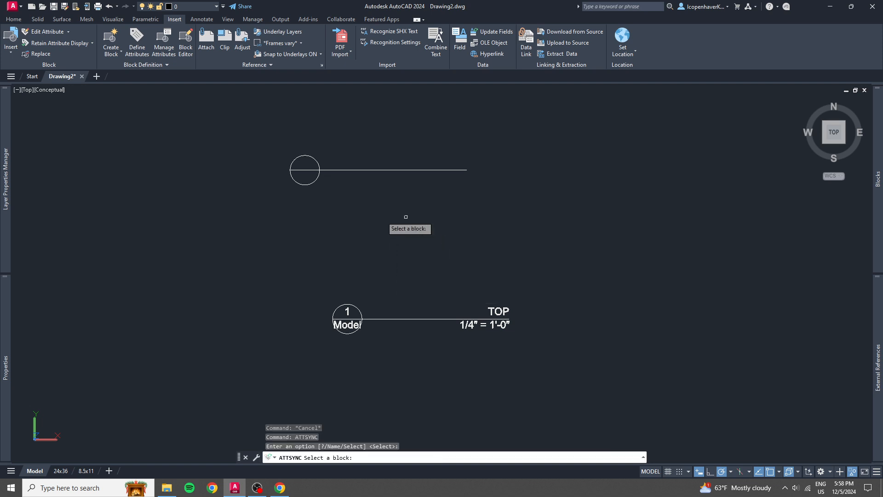
left_click(337, 170)
key("Return")
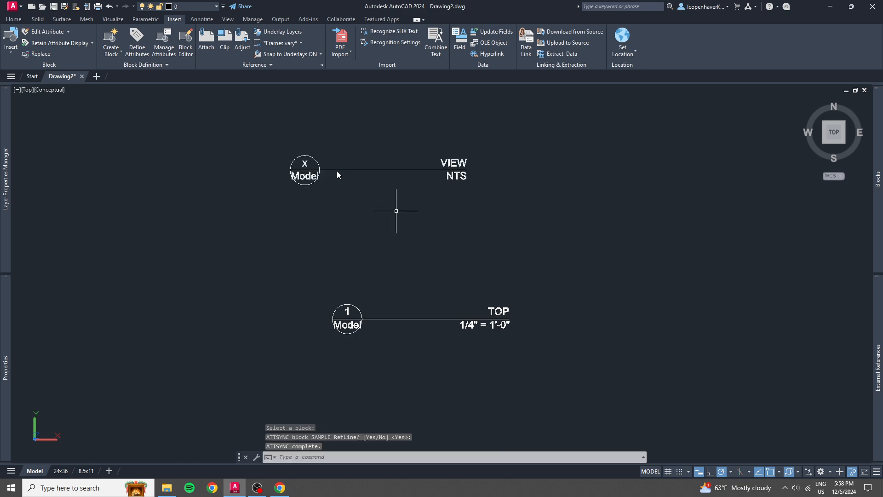
Stretch the upper block's reference line by about a third, and shorten it to slightly less than its original length.
left_click(401, 184)
left_click(366, 154)
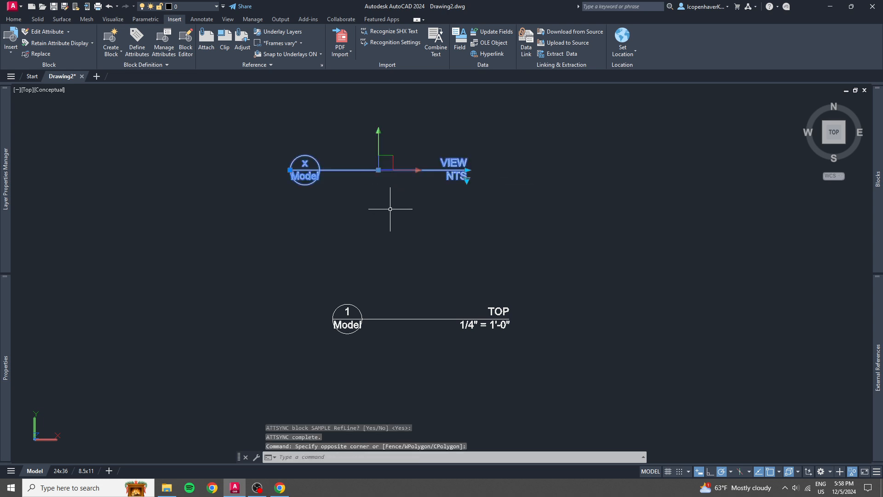
key("Escape")
scroll(322, 168, "up", 3)
left_click(494, 189)
left_click(477, 168)
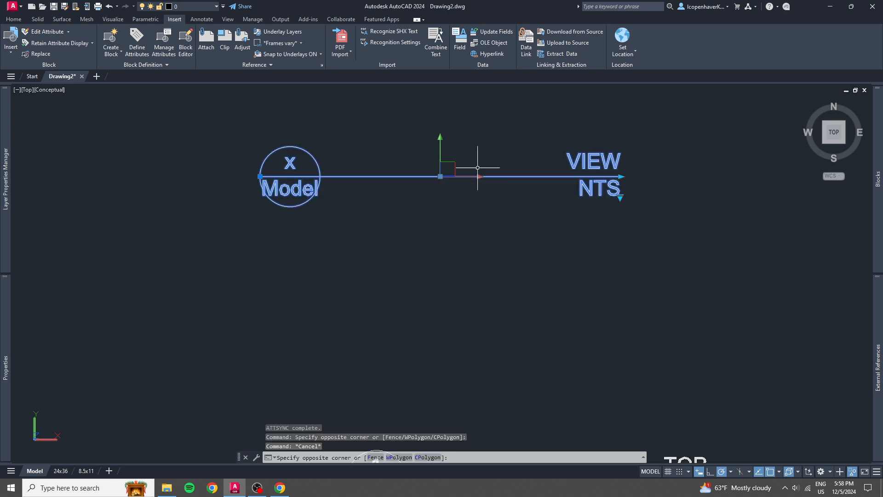
left_click(620, 177)
left_click(728, 176)
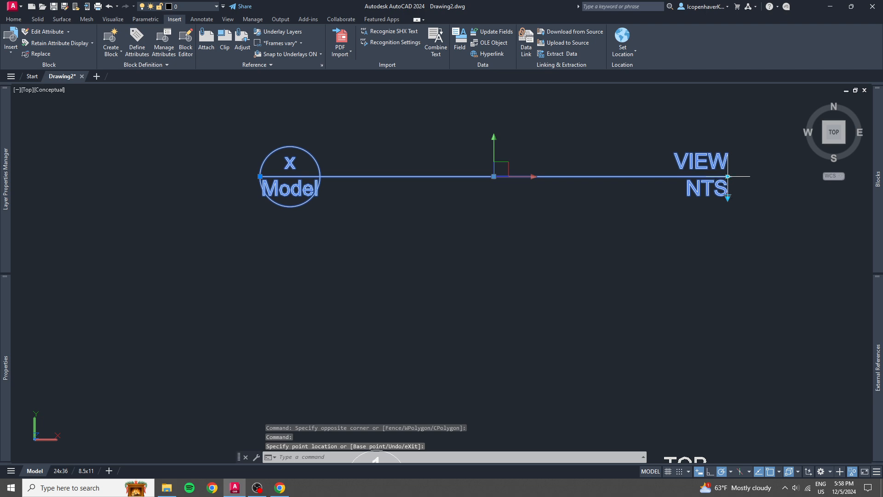
left_click(728, 176)
left_click(593, 176)
key("Escape")
View the available scale visibility states of the upper block without changing the current one.
left_click(583, 204)
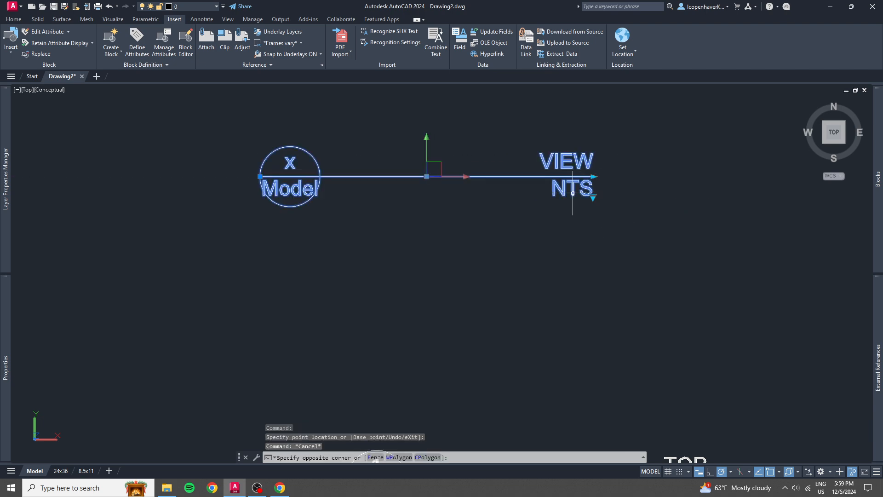
left_click(593, 199)
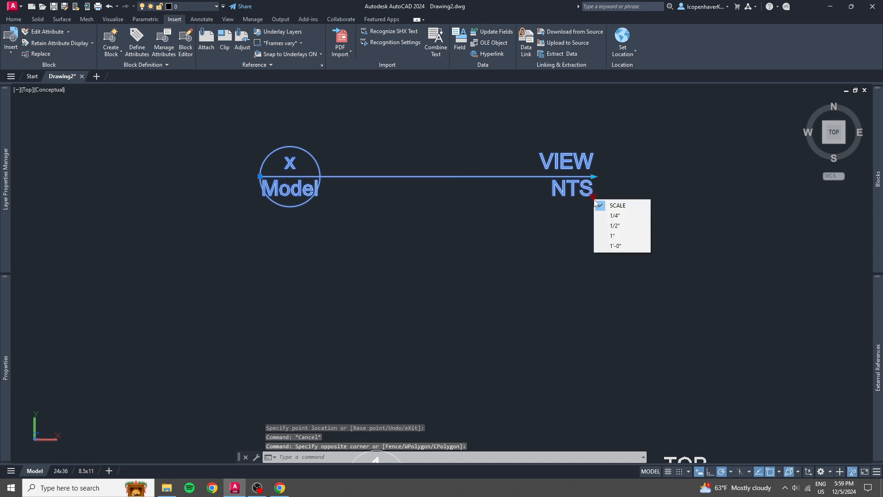
key("Escape")
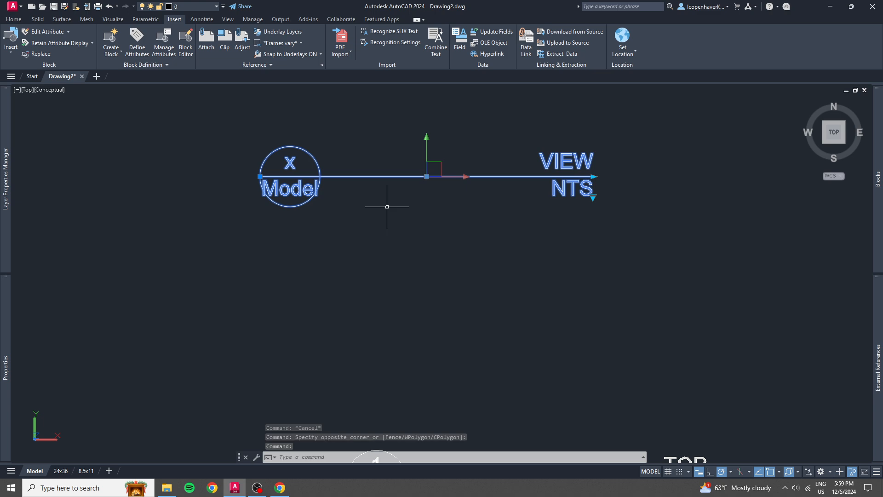
Delete the lower block with view TOP from the drawing.
scroll(393, 200, "down", 3)
left_click_drag(469, 333, 415, 302)
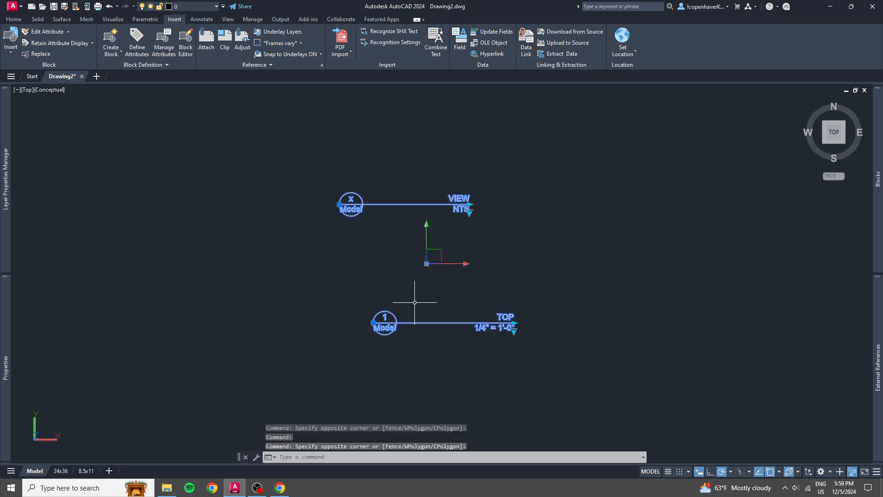
key("Escape")
left_click(377, 317)
key("Delete")
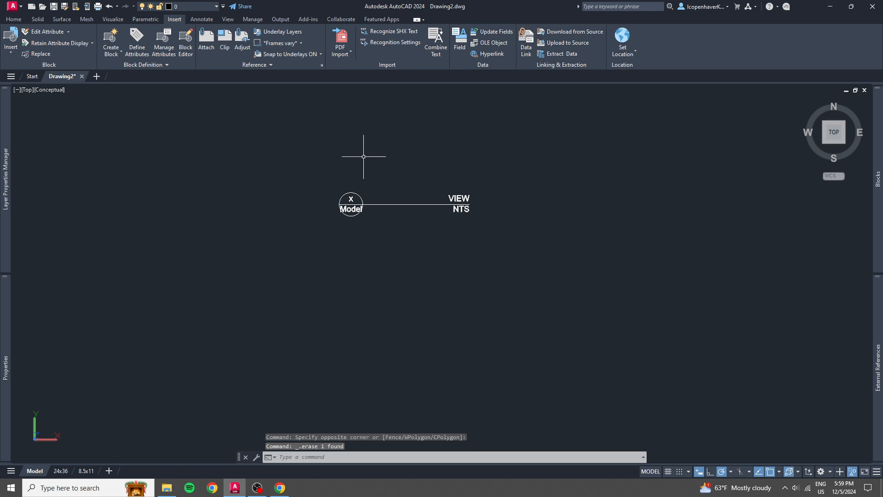
Examine the remaining block's attribute texts and grips up close.
scroll(364, 164, "up", 3)
scroll(363, 246, "up", 3)
mouse_move(362, 257)
middle_mouse_down()
mouse_move(203, 246)
mouse_move(279, 244)
middle_mouse_up()
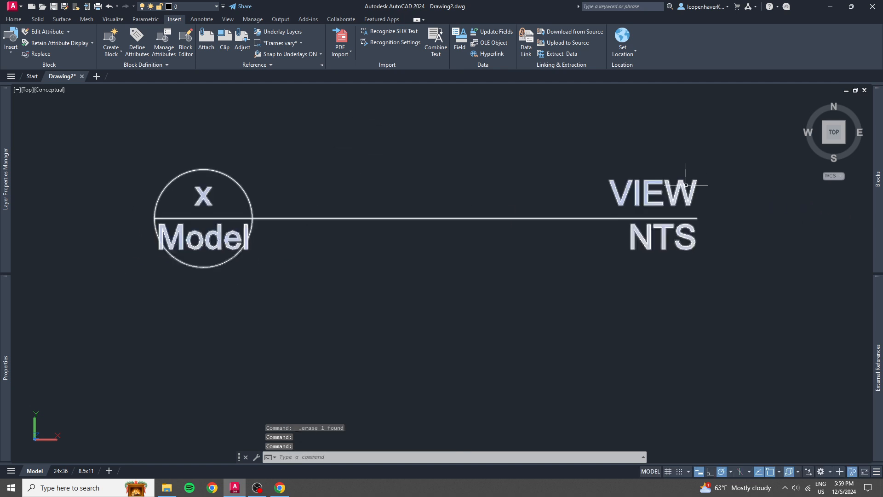
left_click(654, 191)
scroll(593, 212, "down", 2)
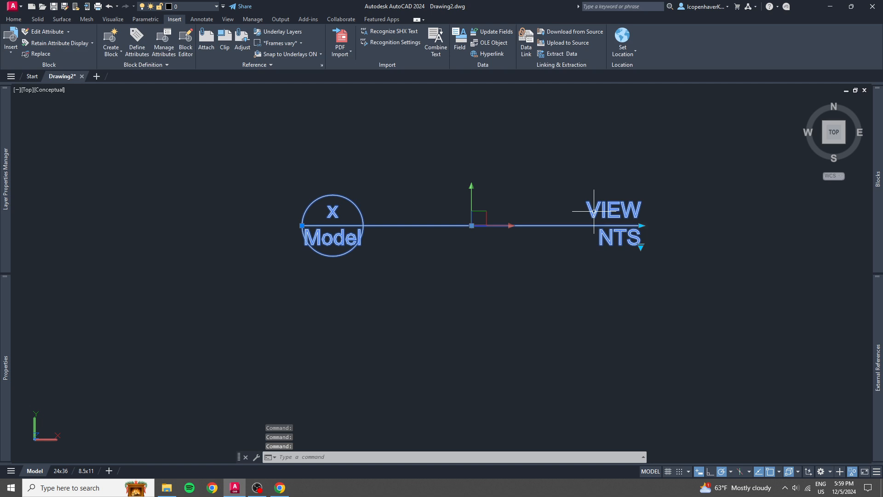
middle_click_drag(309, 311, 280, 223)
key("Escape")
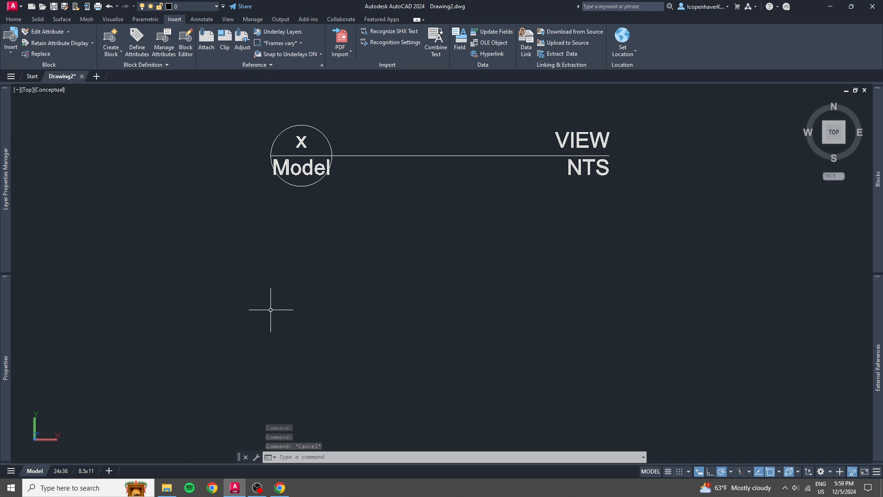
Run BATTMAN, enlarge the Block Attribute Manager, and list the attributes of the SAMPLE RefLine block.
type("BATTMAN")
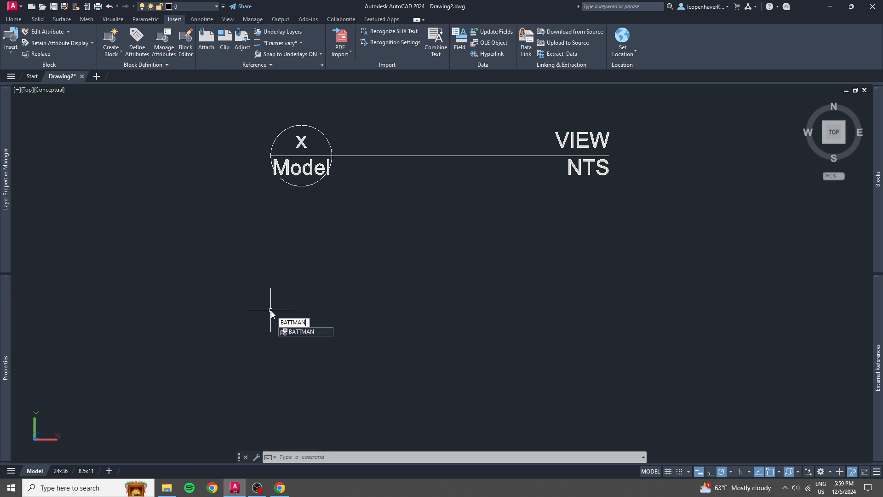
key("Return")
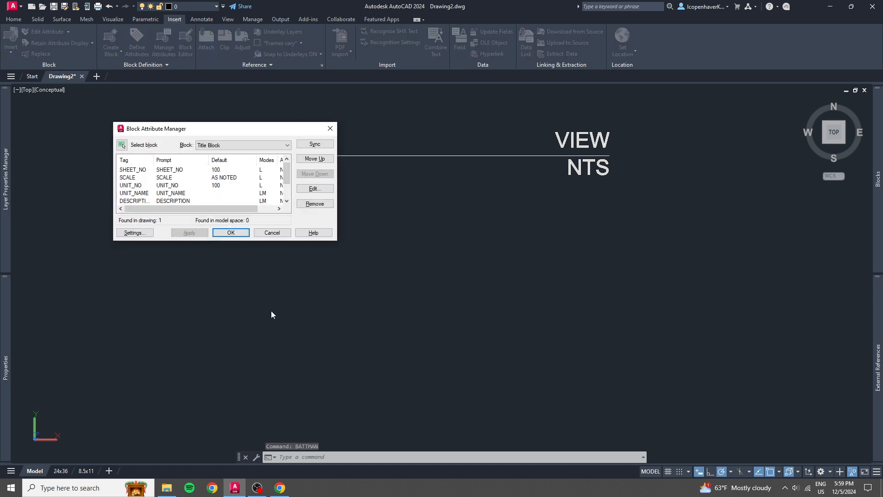
left_click(281, 146)
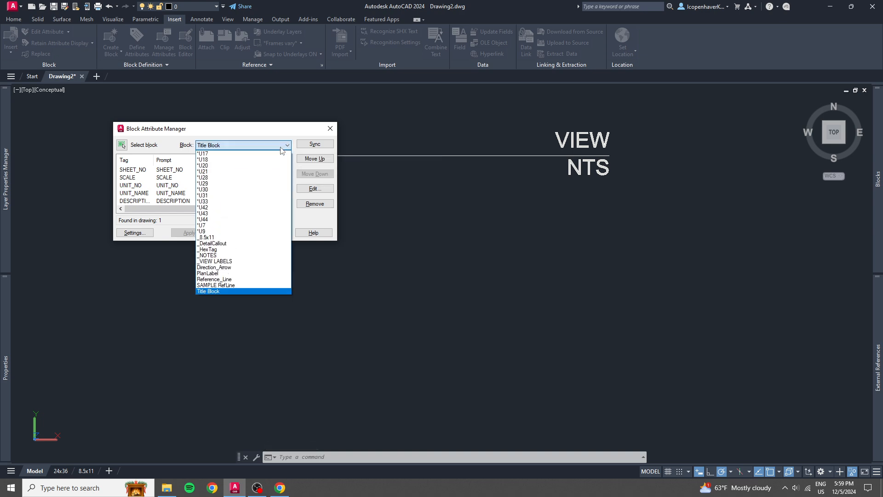
left_click(280, 147)
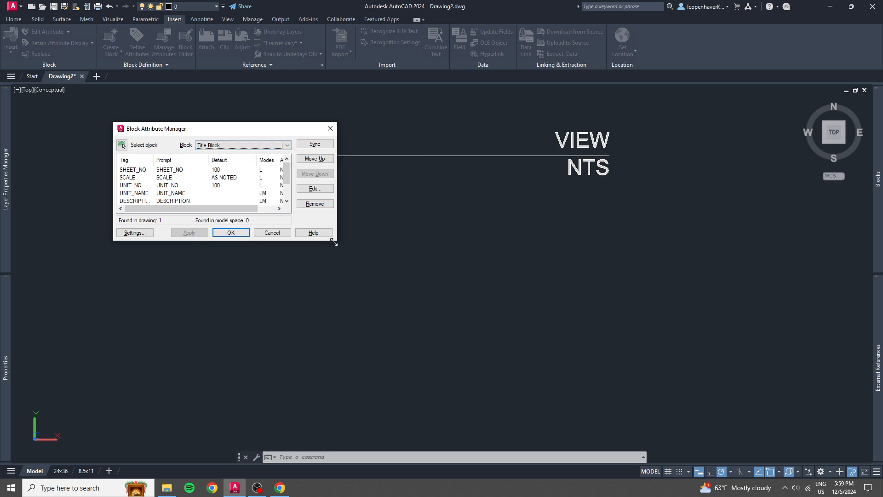
left_click_drag(334, 243, 530, 337)
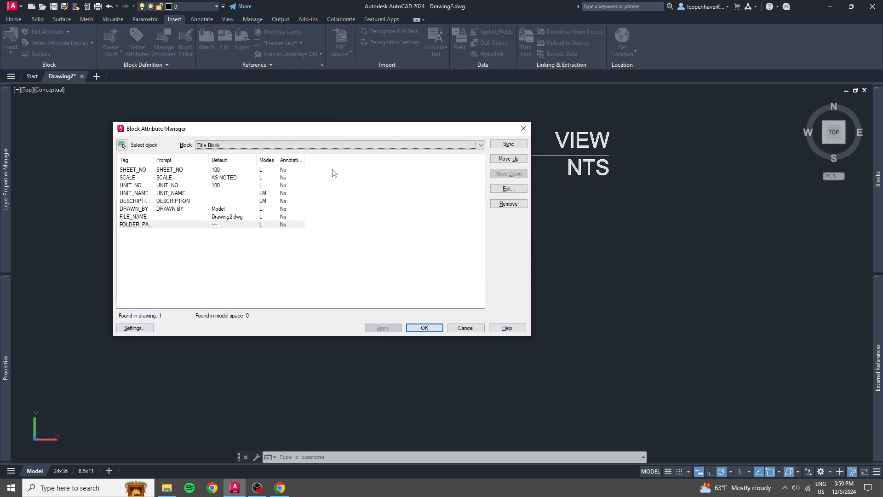
left_click(326, 146)
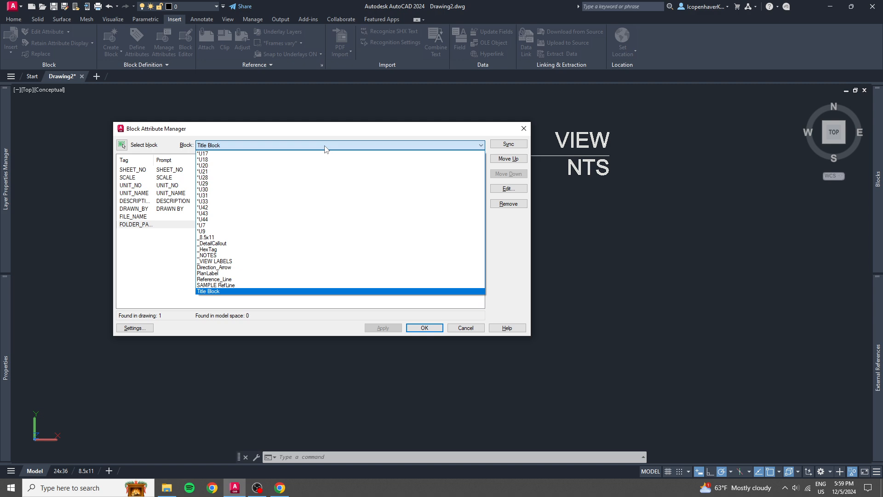
left_click(325, 146)
left_click(325, 146)
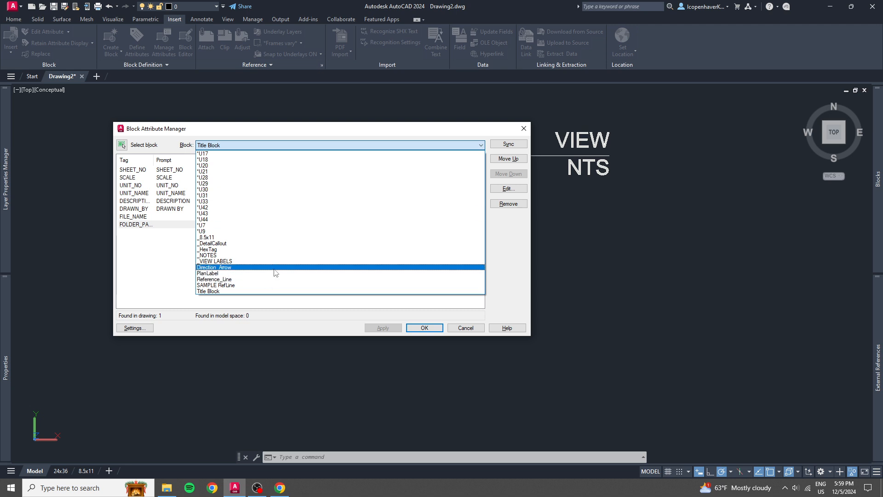
left_click(225, 285)
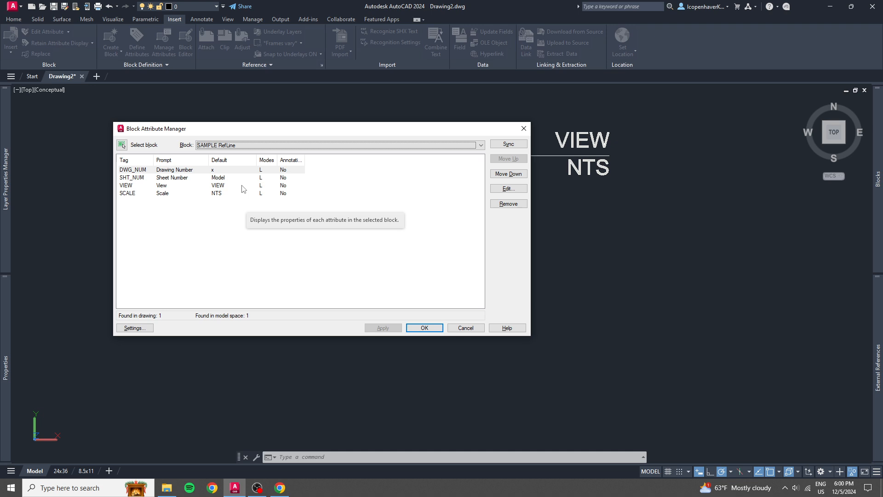
Reorder the SAMPLE RefLine attributes so SHT_NUM comes last, apply the change, and close the Block Attribute Manager.
left_click(176, 179)
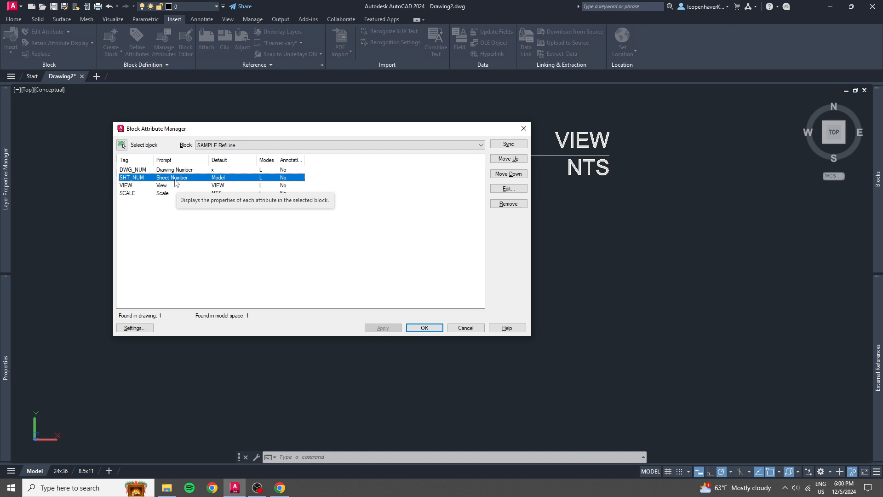
left_click(166, 171)
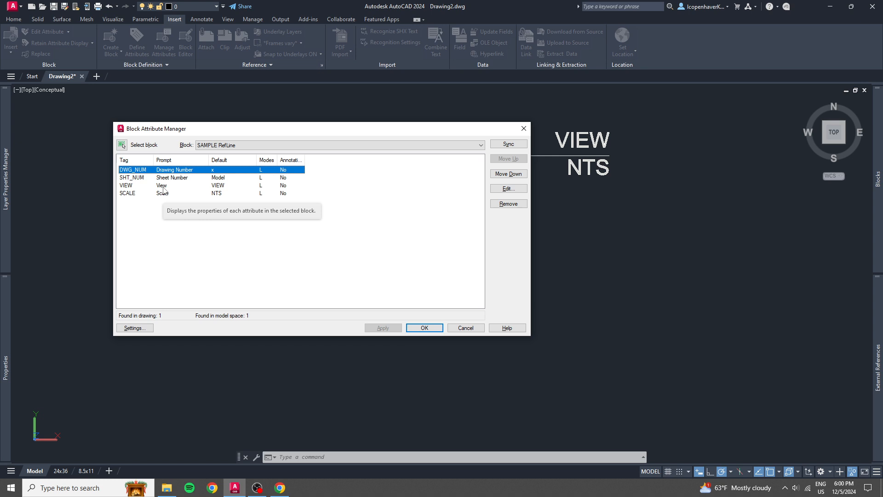
left_click(185, 178)
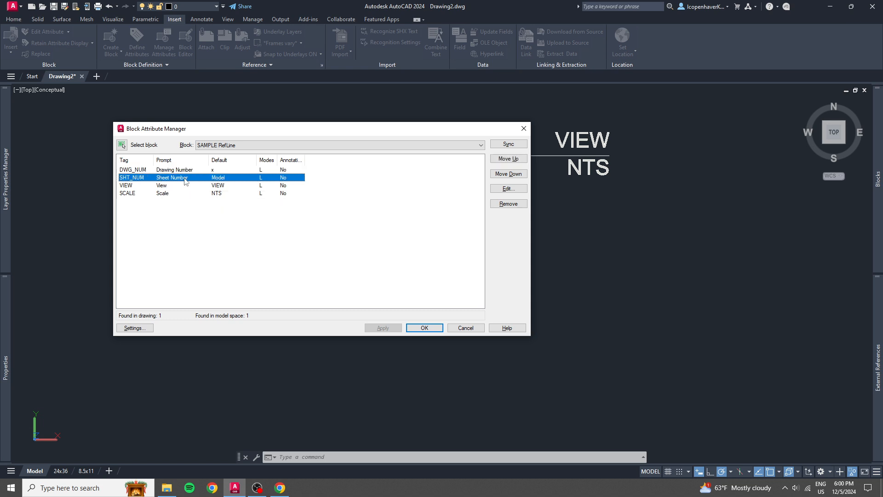
left_click(499, 175)
left_click(499, 175)
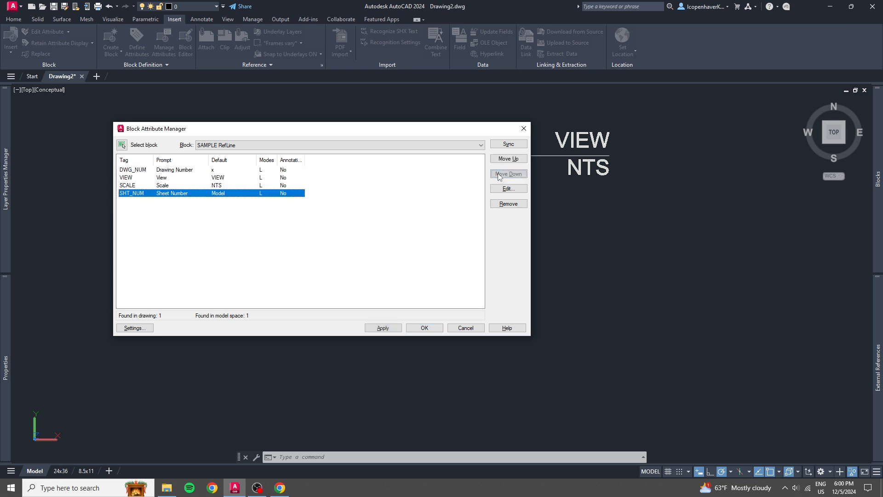
left_click(383, 328)
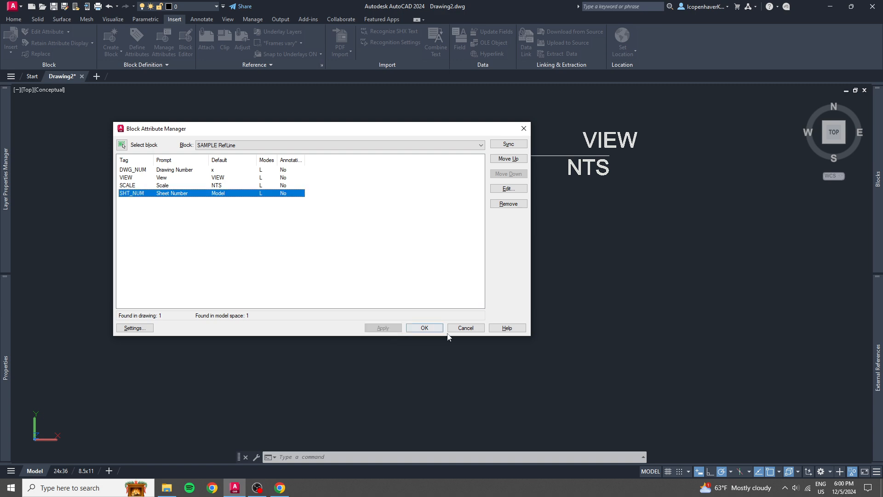
left_click(423, 327)
left_click_drag(346, 129, 343, 242)
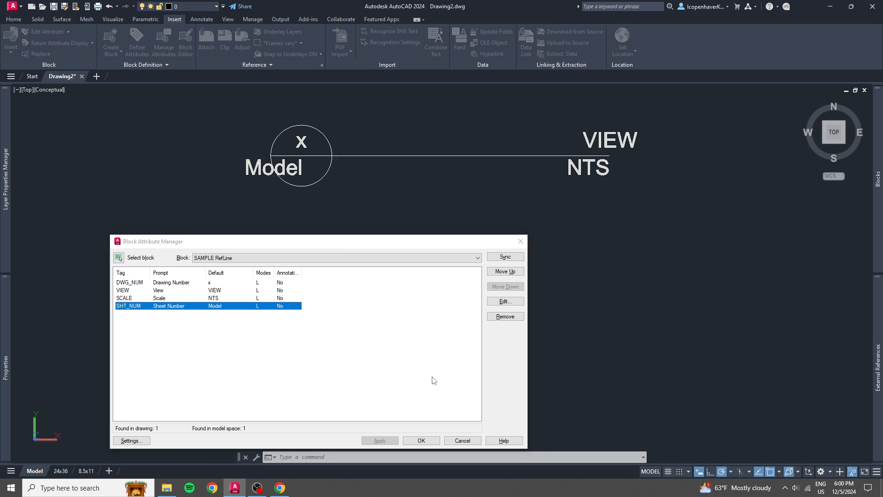
left_click(421, 441)
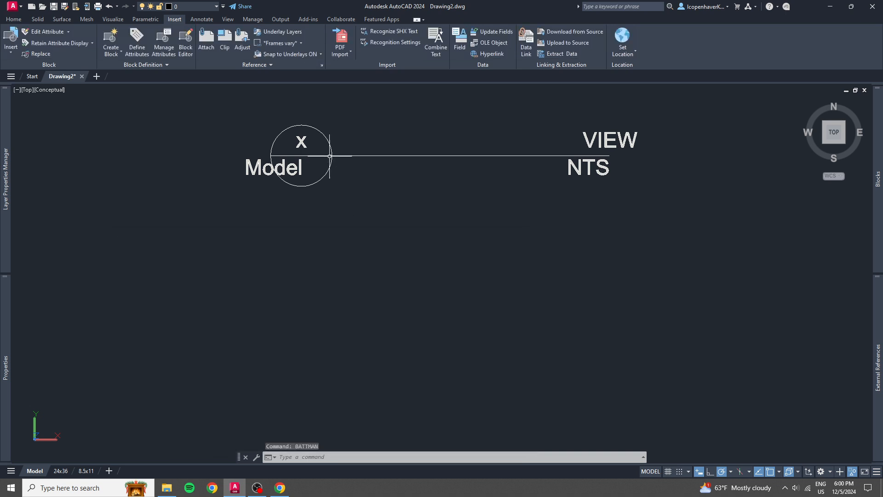
Stretch the block's reference line to about 3 11/16", and shorten it to slightly less than its original length.
left_click(631, 134)
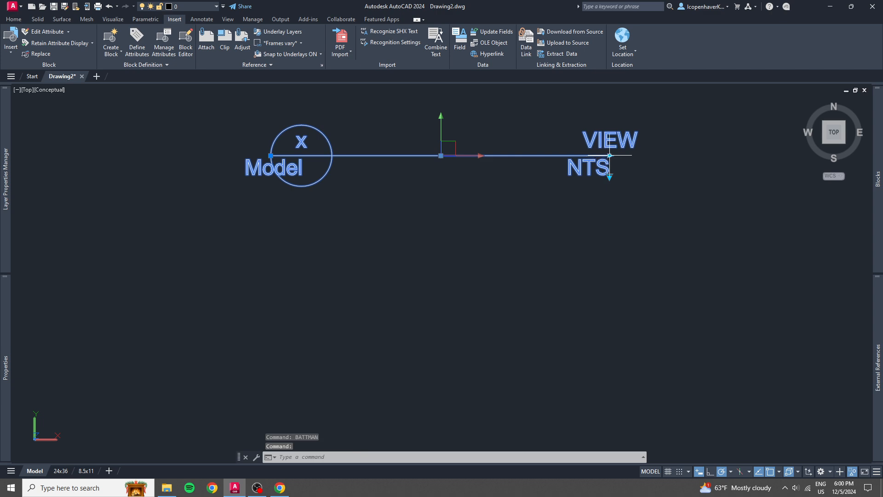
left_click(606, 156)
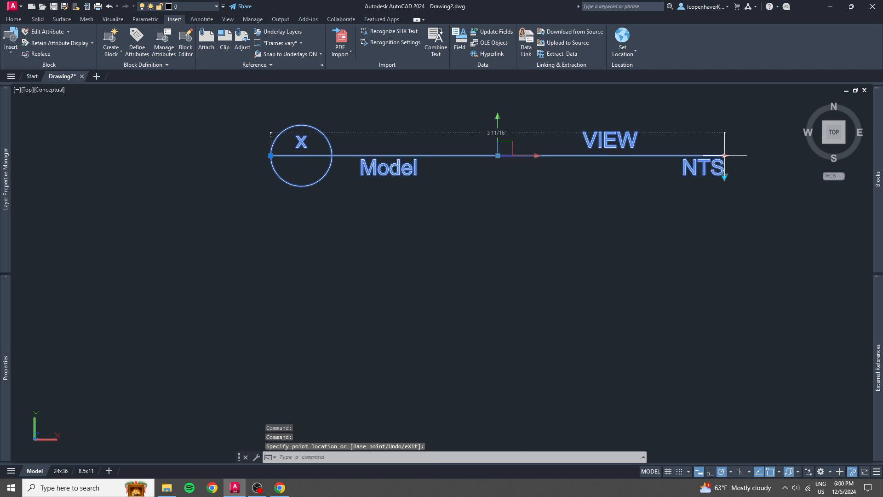
left_click(590, 155)
Delete the SAMPLE RefLine block from the drawing.
left_click(442, 130)
left_click(435, 125)
key("Delete")
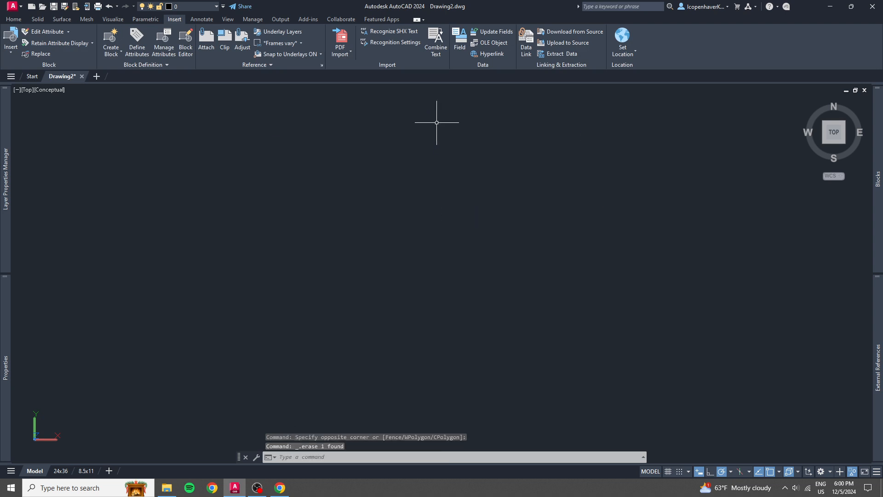
Insert a new SAMPLE RefLine block with drawing number 1 and view TOP, keeping the default scale and sheet number.
mouse_move(876, 171)
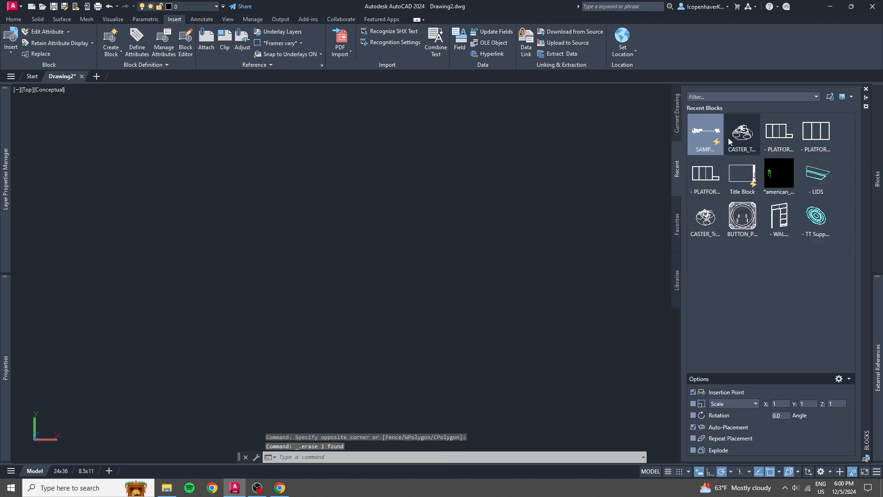
left_click(705, 133)
left_click(182, 235)
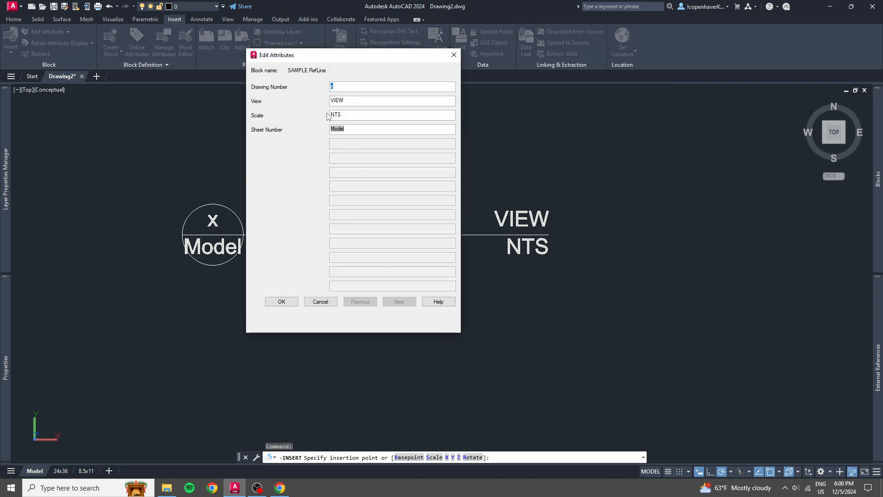
type("1")
key("Tab")
type("TOP")
key("Tab")
key("Tab")
key("Return")
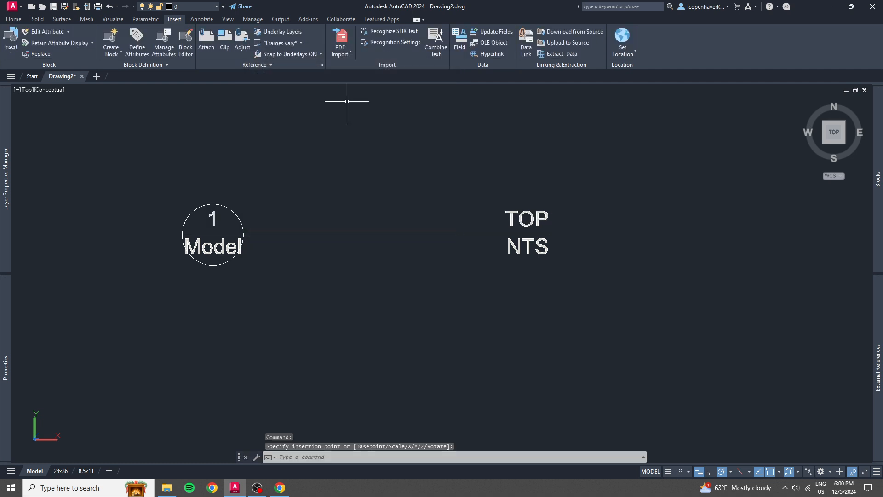
Lengthen the newly inserted block's reference line by a little under half with its stretch grip.
left_click(388, 247)
left_click(350, 216)
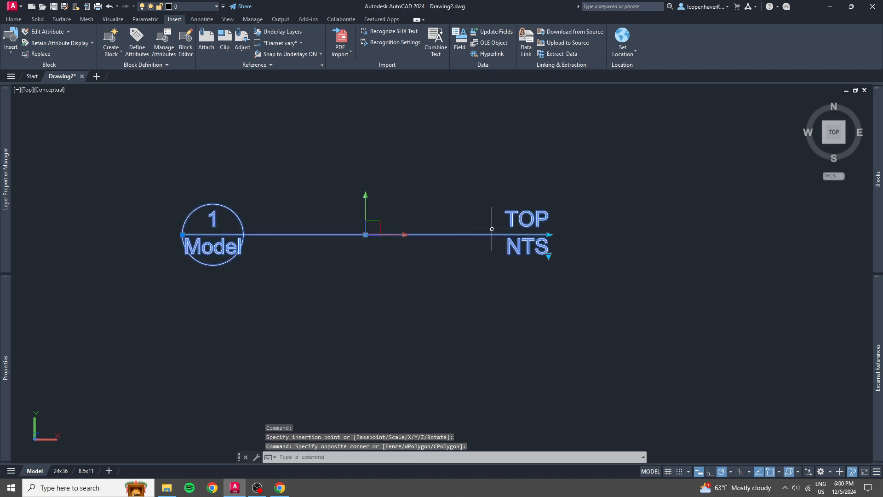
left_click(550, 235)
left_click(707, 231)
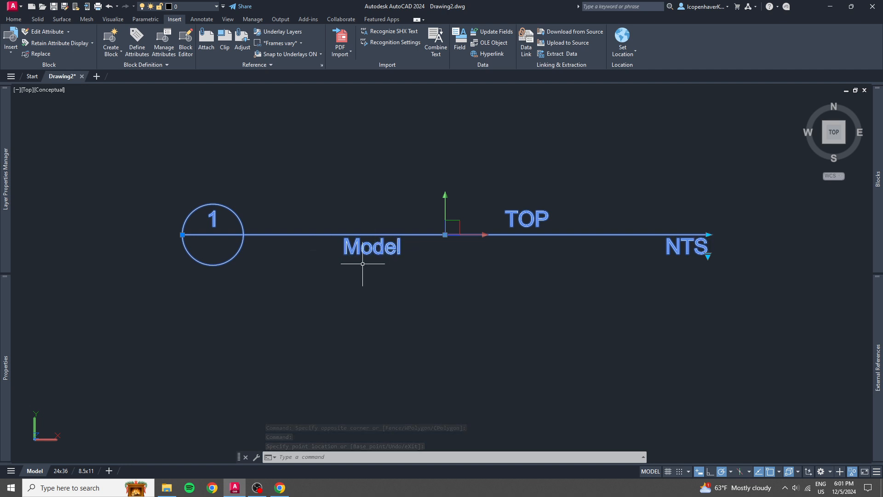
Undo the recent edits back to before the attribute reordering, and check the command history.
scroll(462, 257, "down", 4)
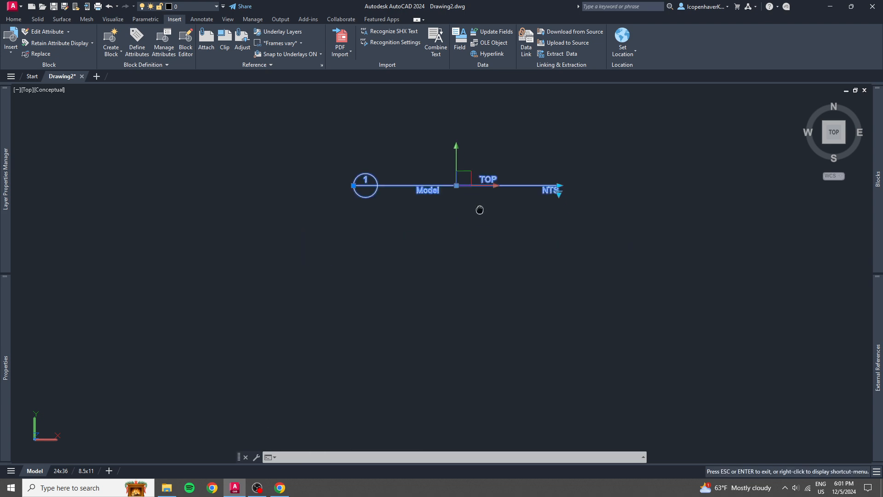
key("Escape")
key("Escape")
left_click_drag(474, 190, 409, 165)
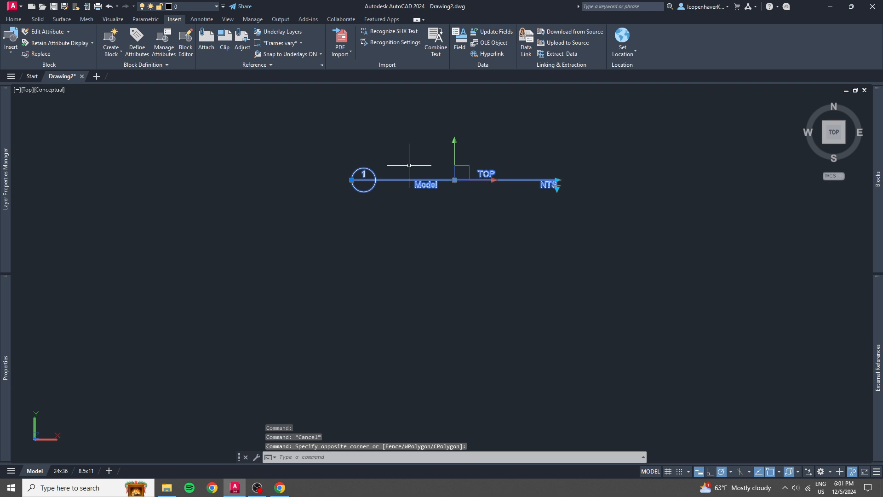
key("ctrl+z")
key("ctrl+z")
key("ctrl+z")
key("ctrl+z")
key("ctrl+z")
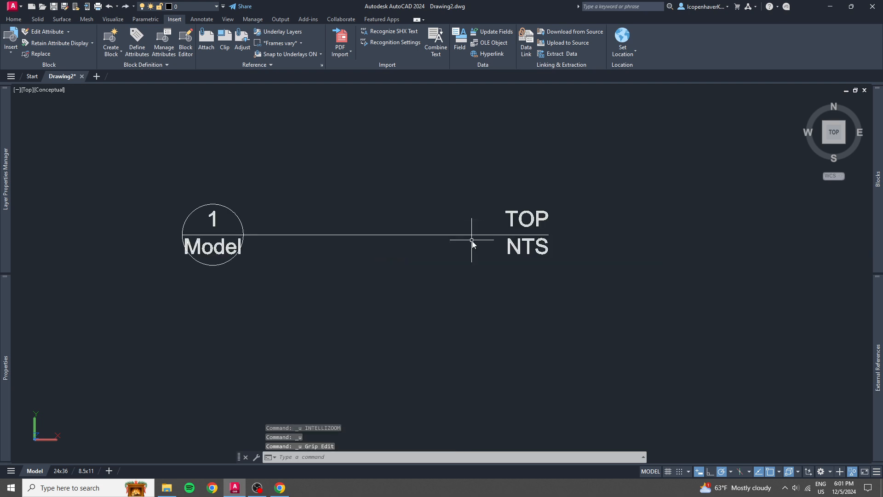
key("ctrl+z")
key("ctrl+z")
key("ctrl+z")
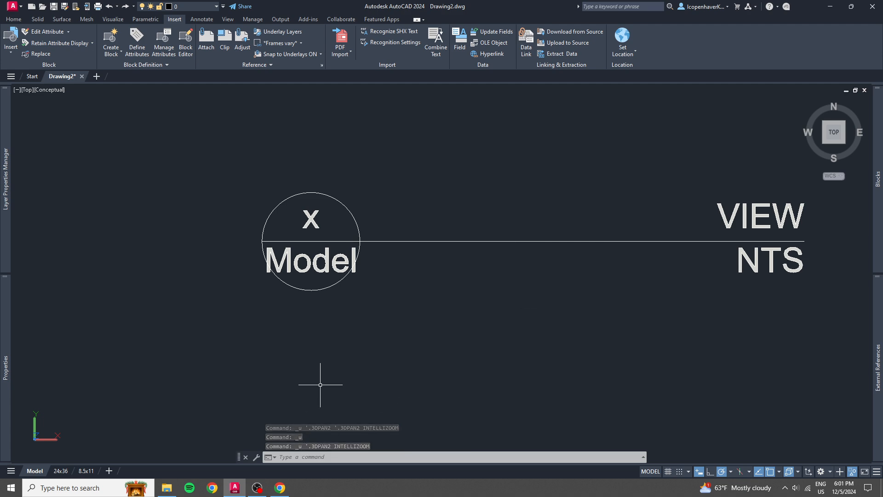
key("F2")
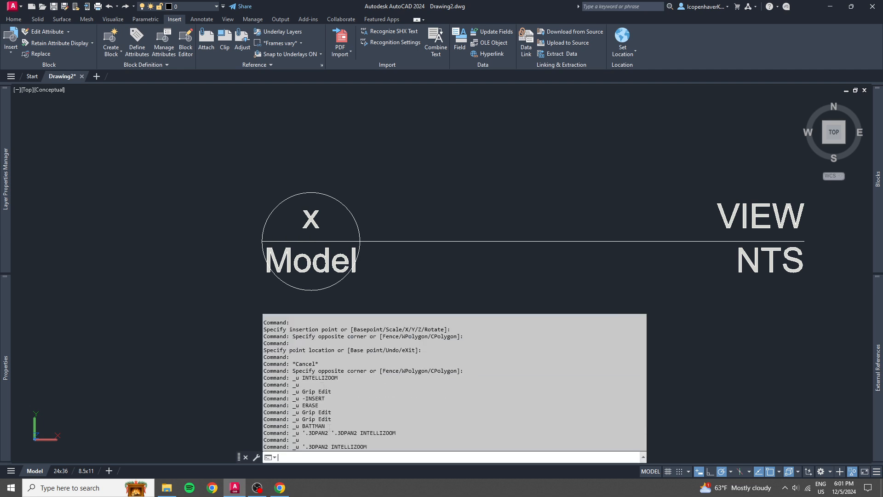
key("Escape")
Test the restored block's stretch by lengthening and shortening its reference line, leaving it slightly longer than at first.
left_click(550, 290)
left_click(451, 236)
middle_click_drag(757, 275, 576, 315)
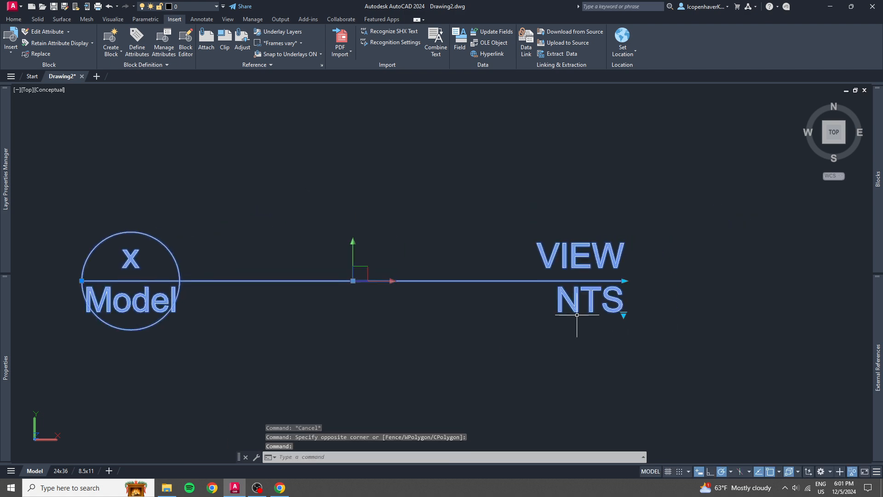
left_click(625, 280)
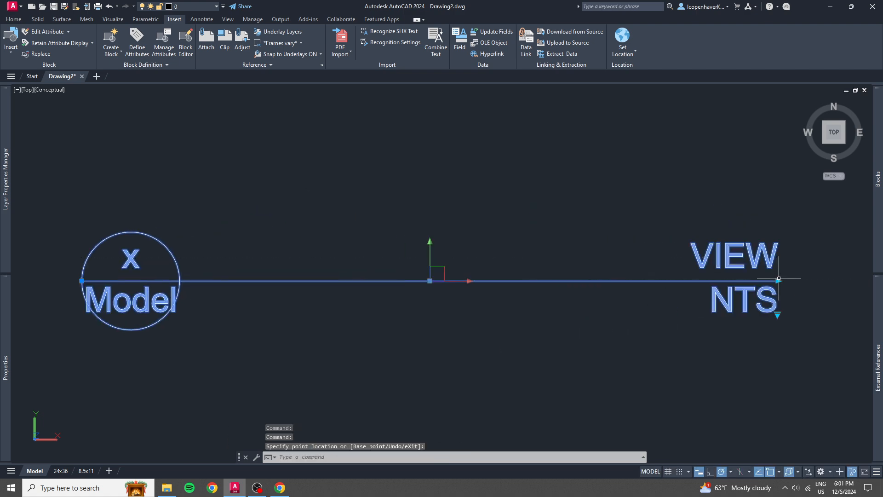
left_click(779, 280)
left_click(549, 288)
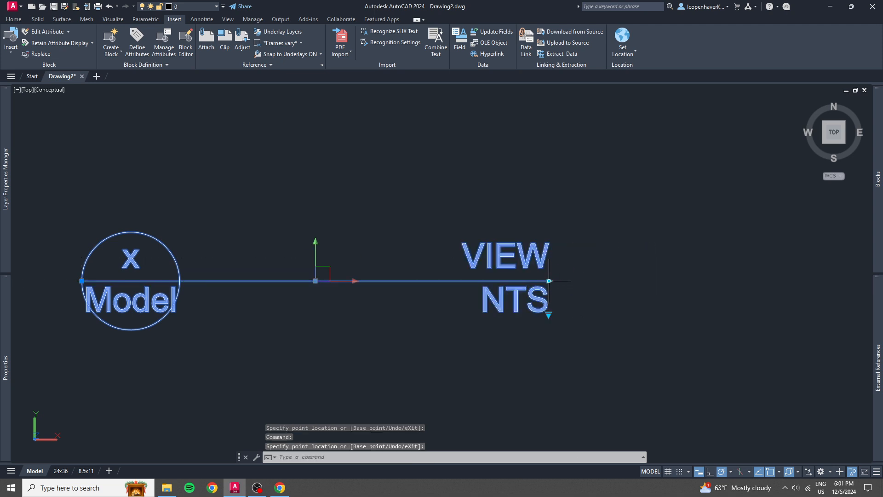
key("Escape")
key("Escape")
Open the SAMPLE RefLine block definition for editing with BEDIT.
left_click(516, 287)
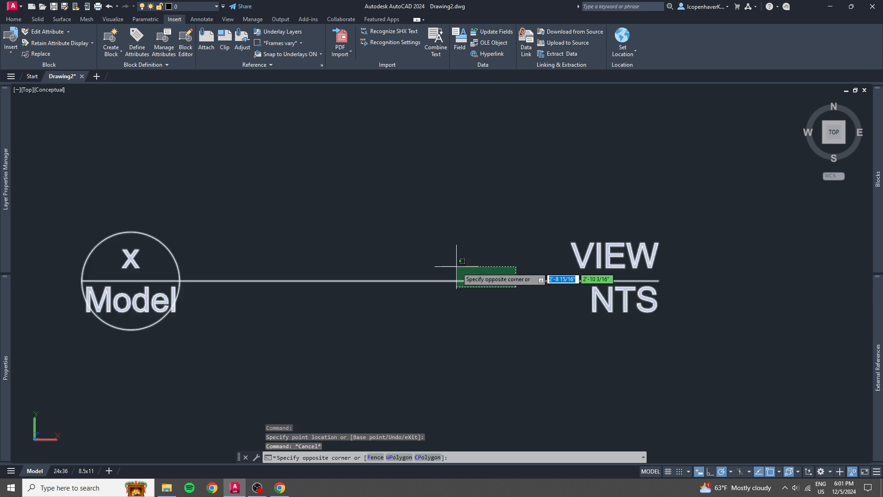
left_click(457, 267)
type("BEDIT")
key("Return")
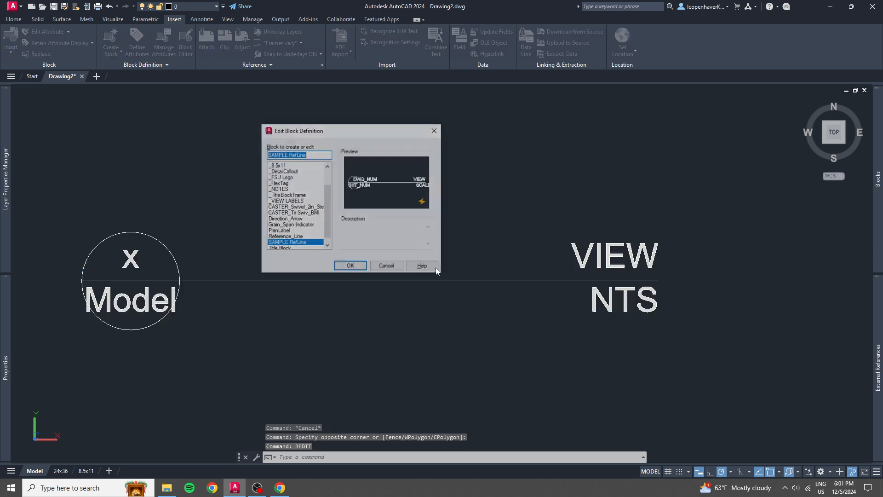
left_click(351, 266)
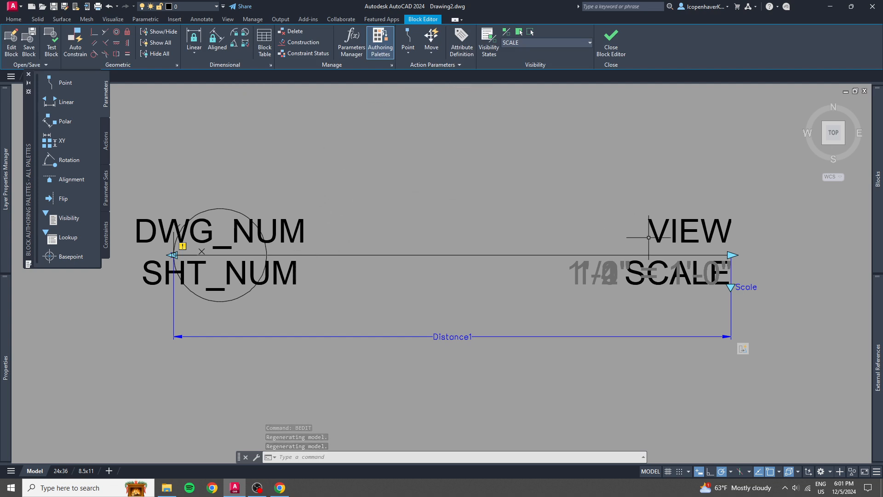
Define a TITLE attribute with prompt and default Title, justified bottom left, and place it where the reference line leaves the circle.
left_click(461, 42)
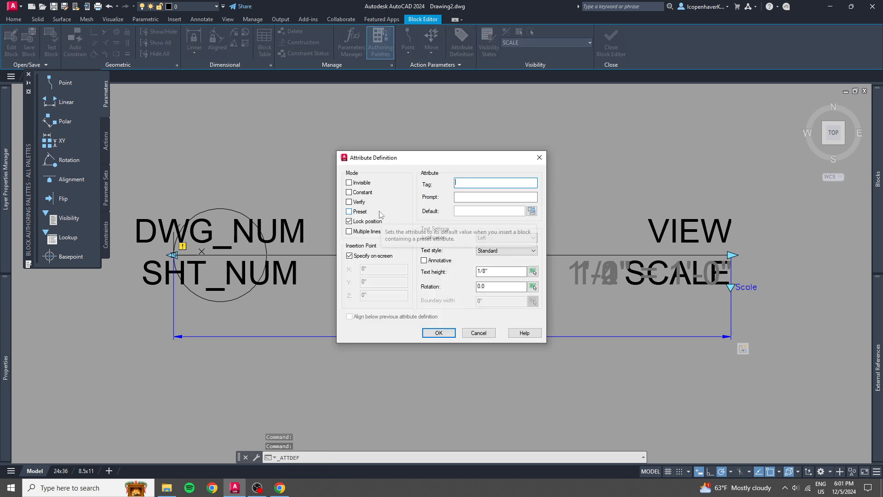
type("tit")
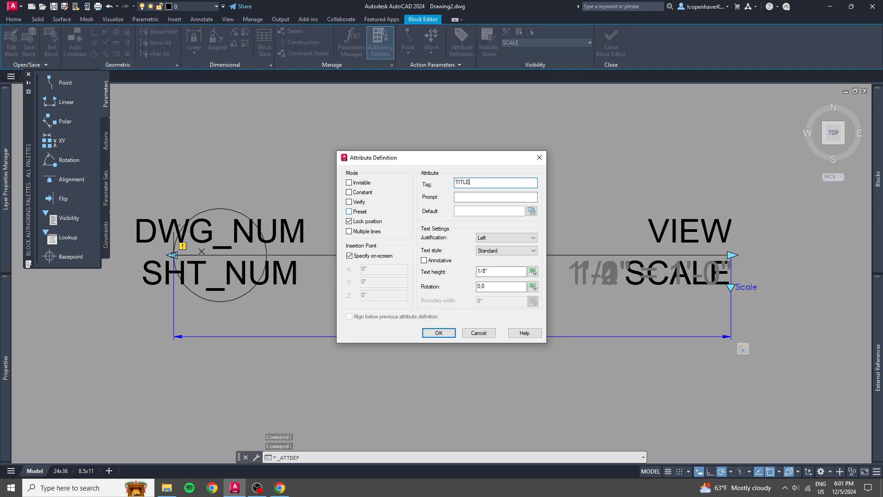
key("Caps_Lock")
key("Tab")
type("Ti")
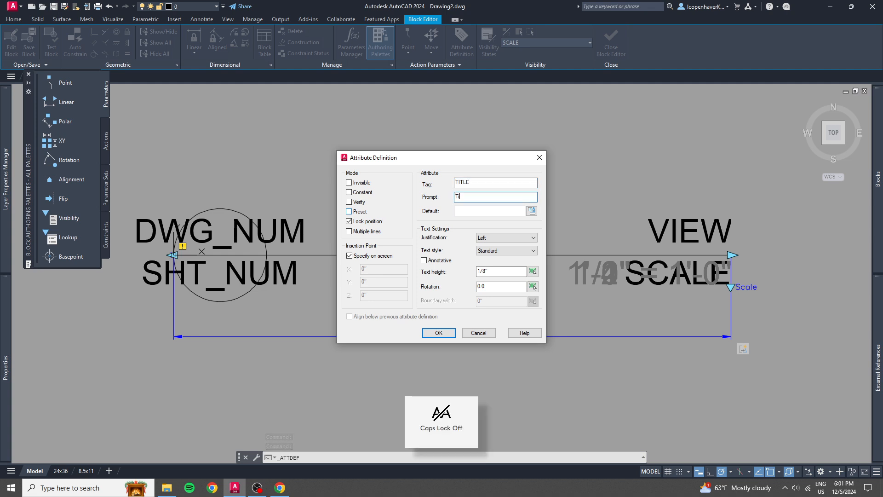
type("tle")
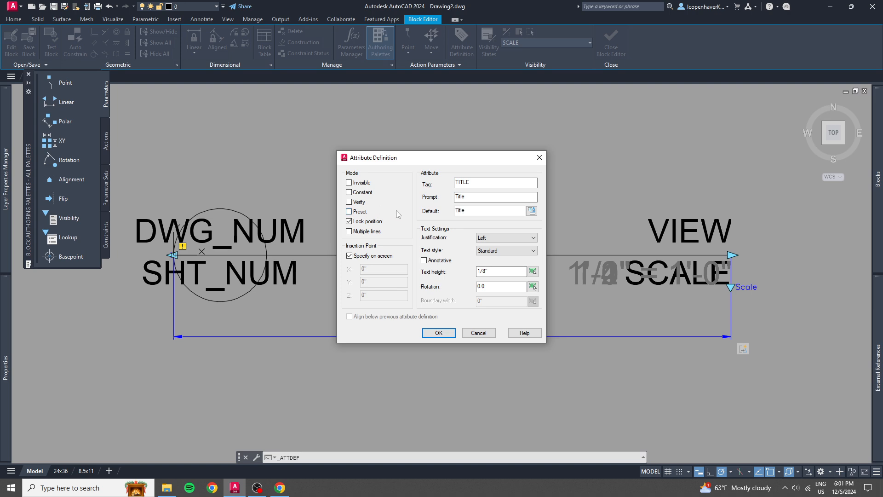
left_click(511, 237)
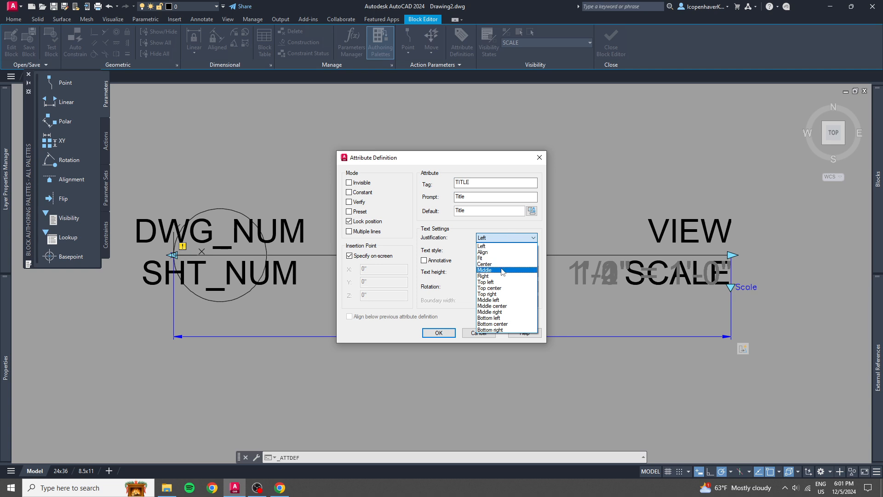
left_click(493, 318)
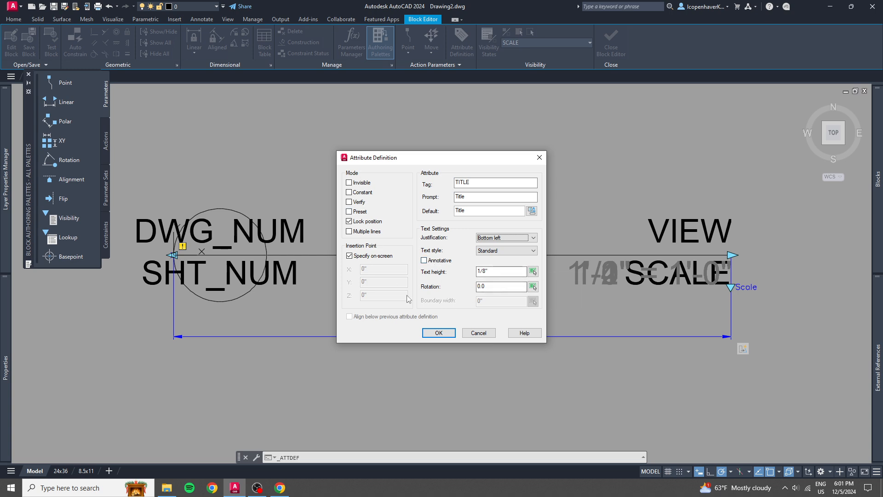
left_click(438, 331)
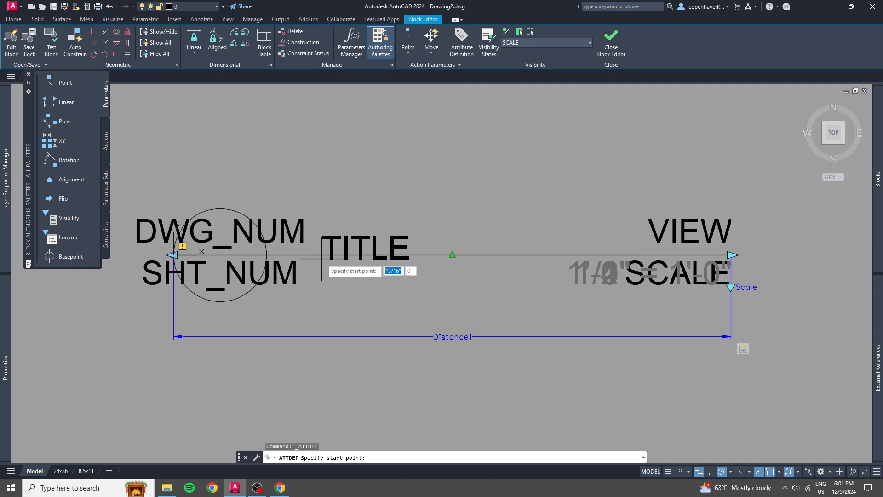
left_click(266, 255)
Offset the TITLE attribute 1/32" to the right of the circle and 1/32" above the reference line.
left_click(270, 250)
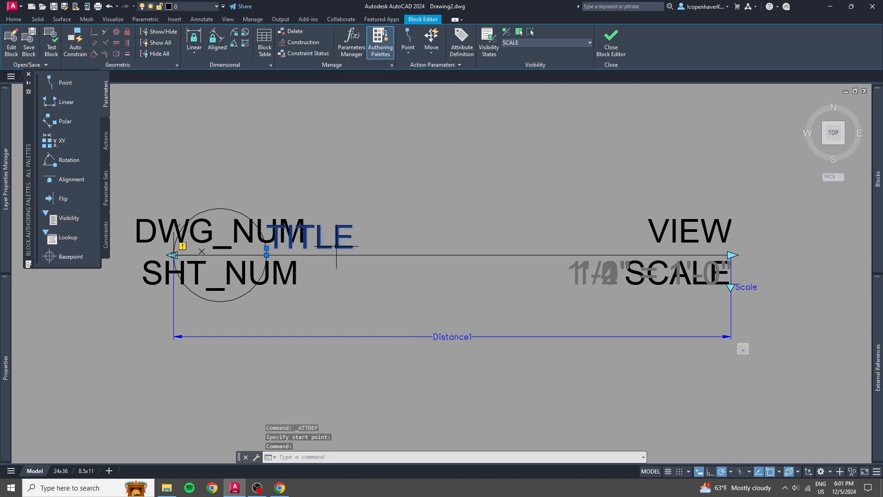
left_click(267, 254)
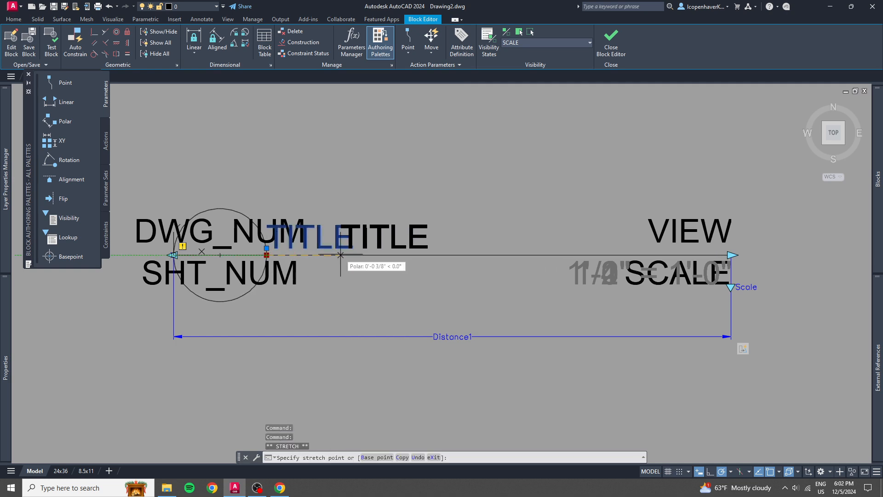
type("1/32")
key("Return")
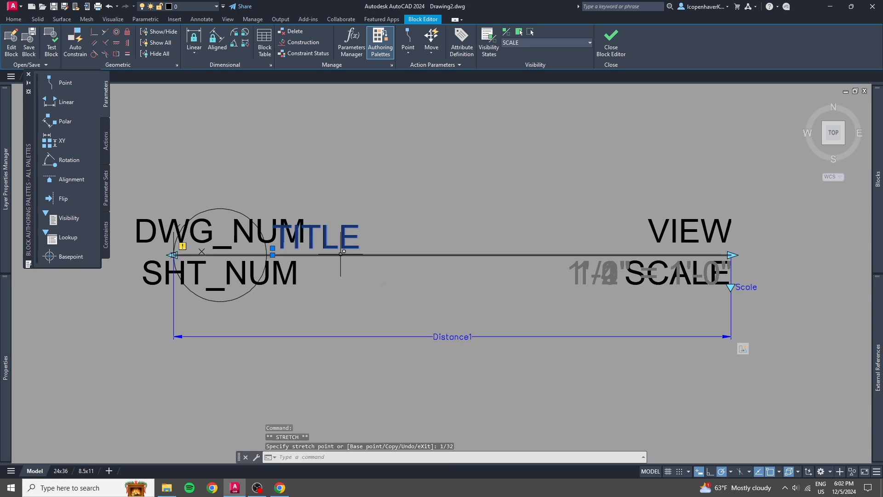
left_click(273, 254)
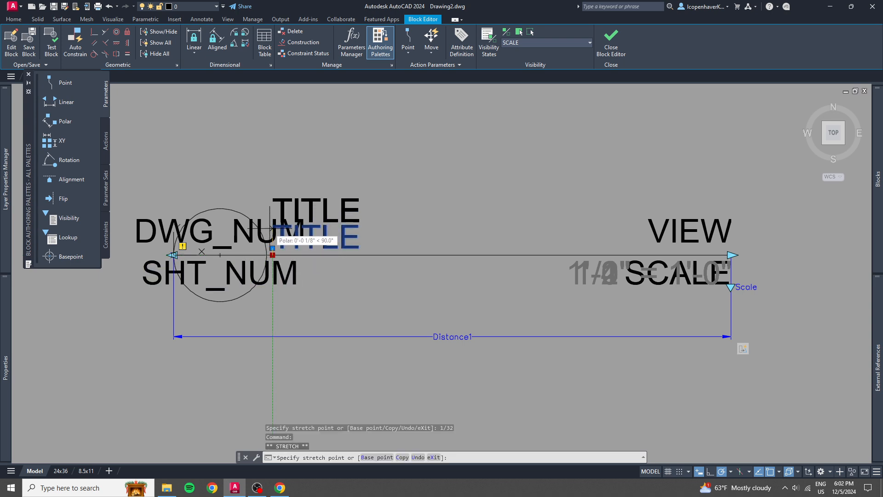
type("1/")
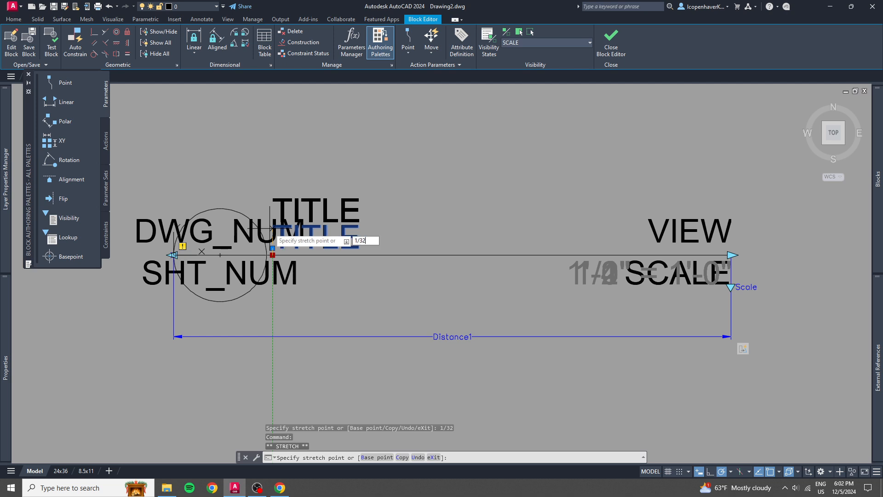
type("32")
key("Escape")
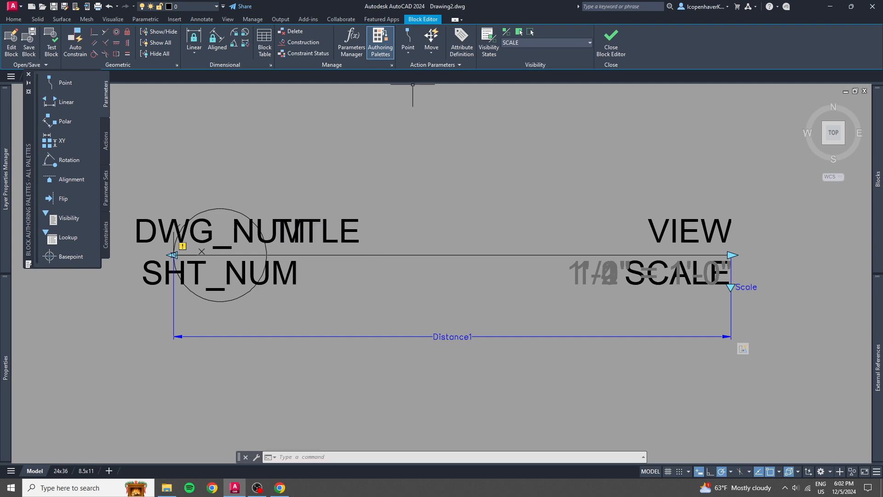
Define a multiple-line NOTES attribute with prompt Notes, default "- Notes" and top left justification, placed where the line leaves the circle.
left_click(461, 39)
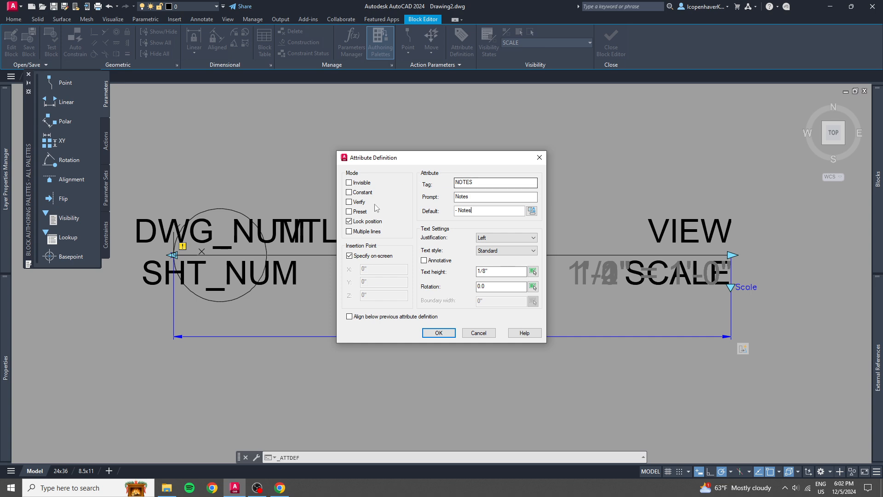
left_click(367, 232)
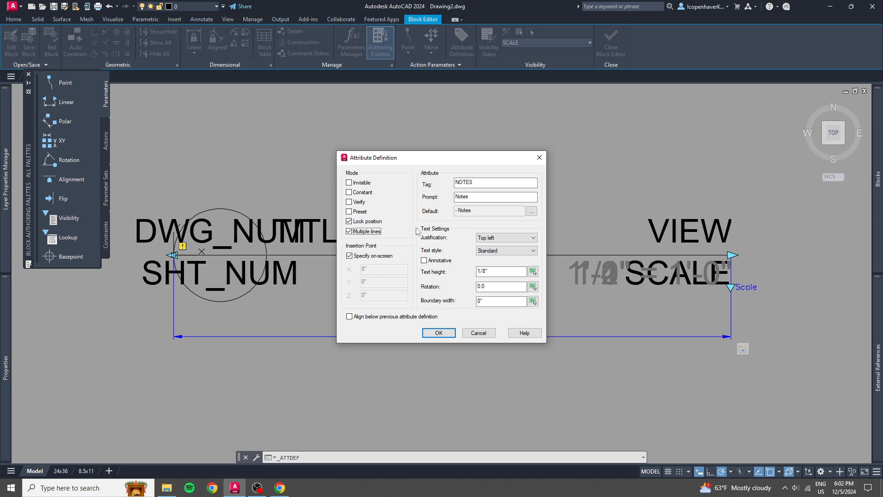
left_click(487, 237)
left_click(487, 240)
left_click(439, 333)
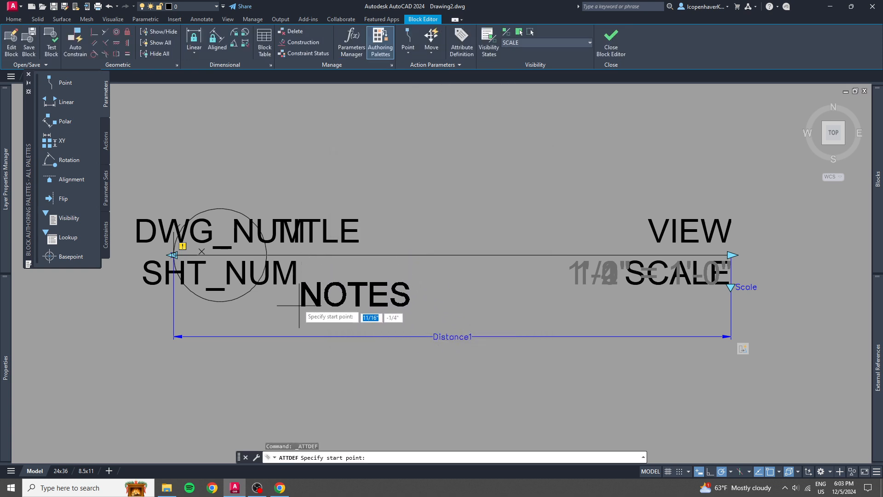
left_click(269, 278)
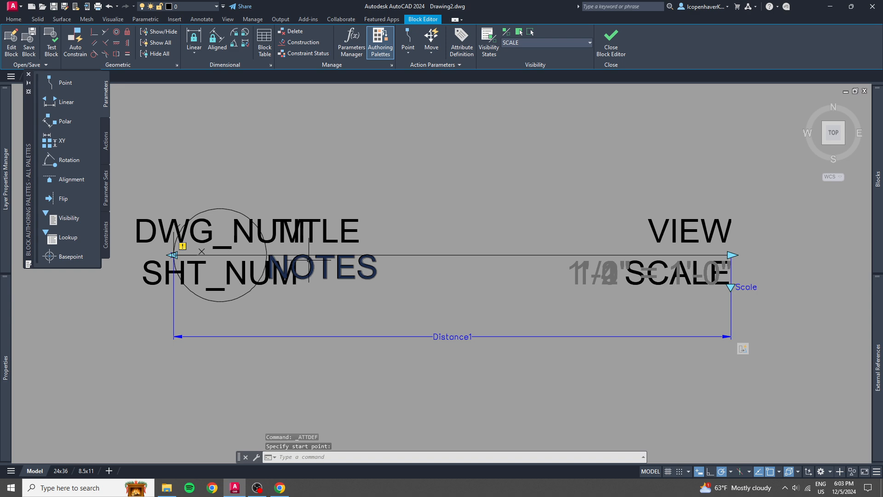
Offset the NOTES attribute 1/32" to the right of the circle and 1/32" below the reference line.
left_click(304, 264)
left_click(267, 255)
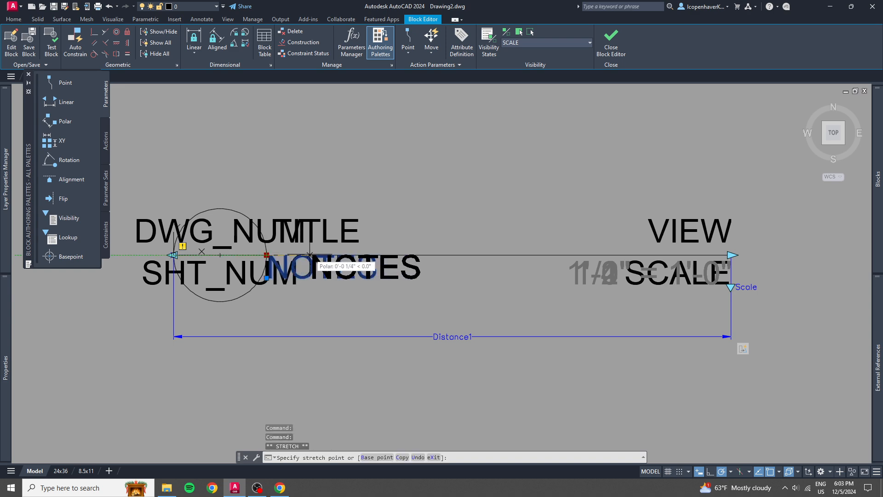
type("1")
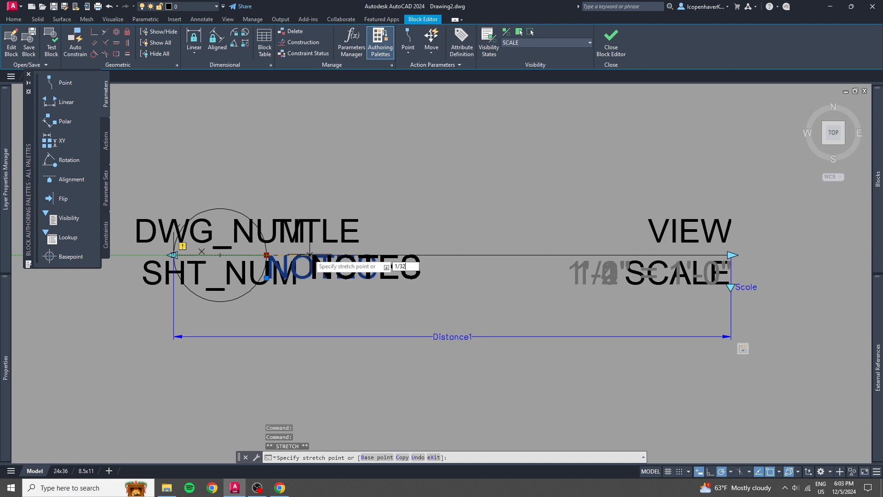
type("/32")
key("Return")
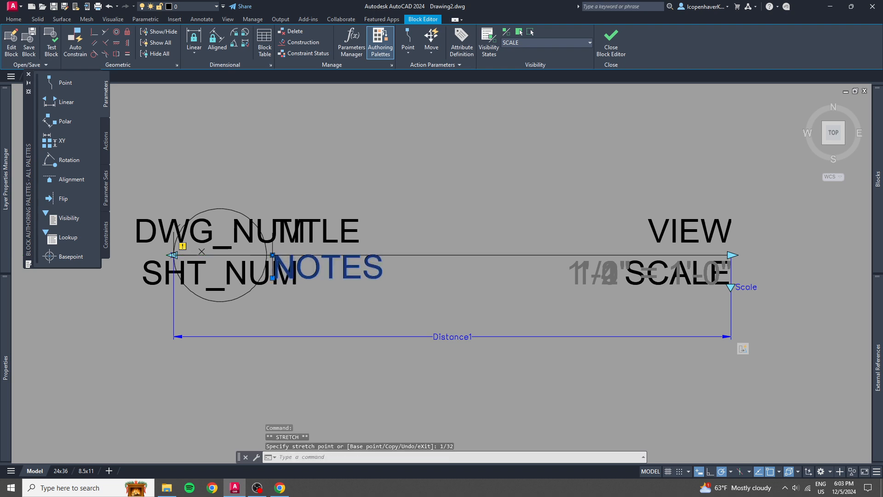
left_click(272, 255)
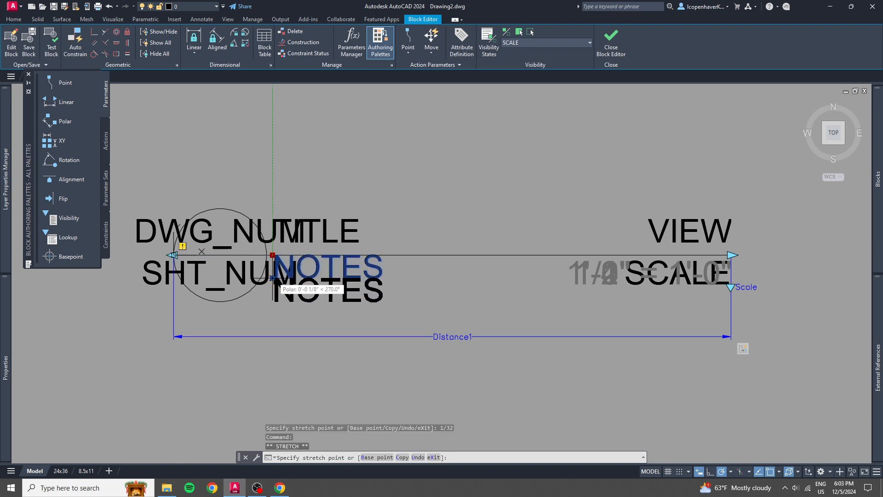
type("1/32")
key("Return")
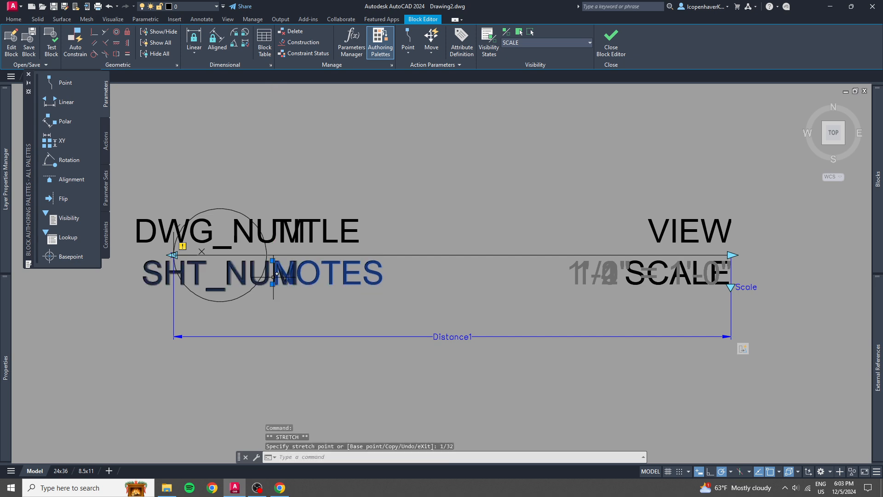
key("Escape")
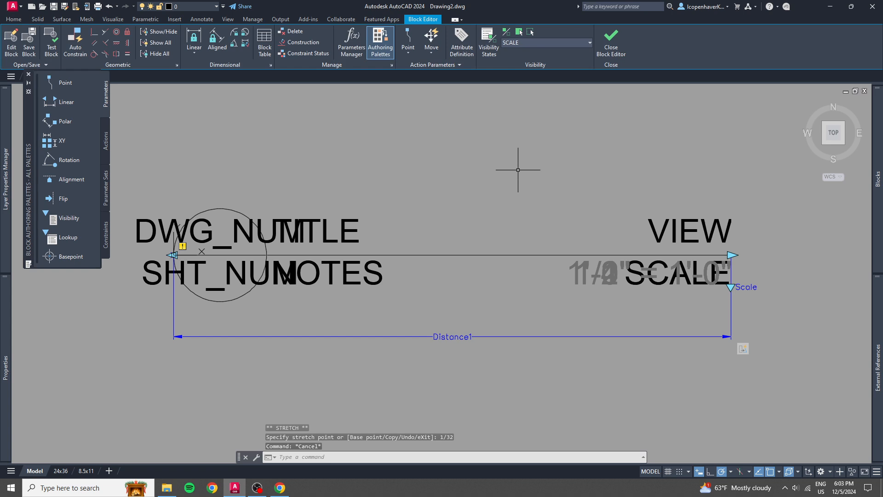
Close the block editor saving the changes, and synchronize the SAMPLE RefLine block's attributes with ATTSYNC.
left_click(611, 43)
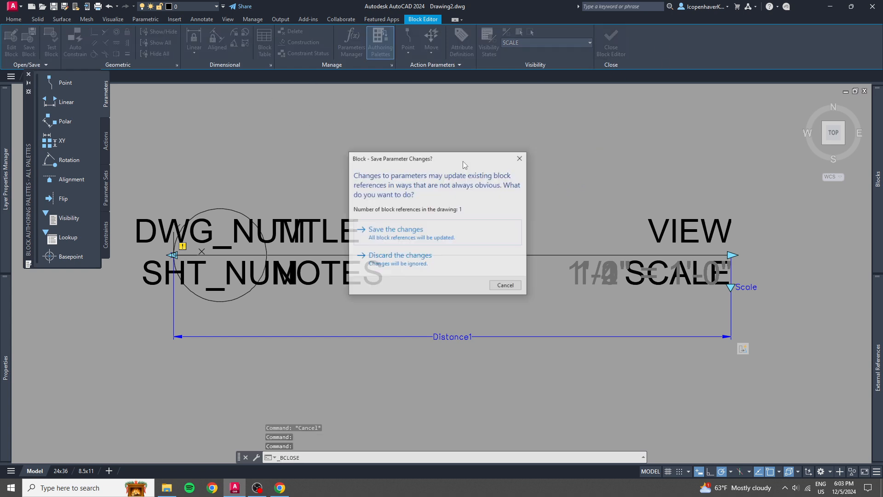
left_click(370, 233)
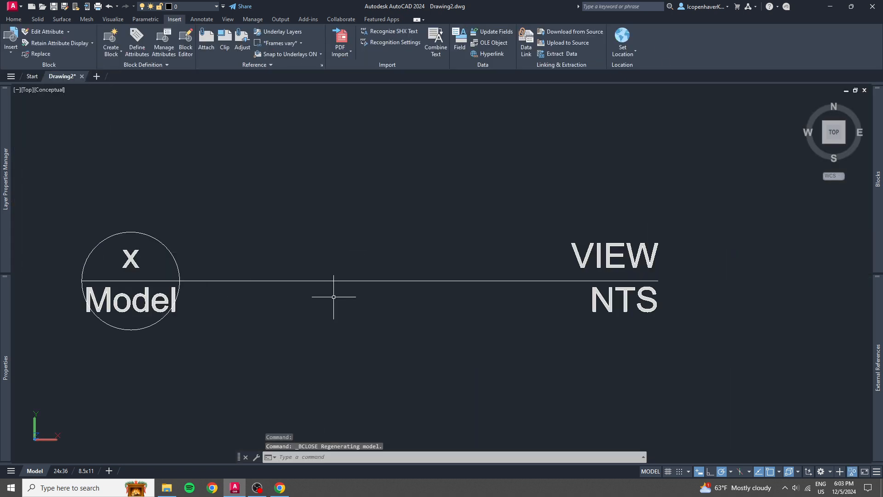
left_click(367, 297)
left_click(327, 266)
type("a")
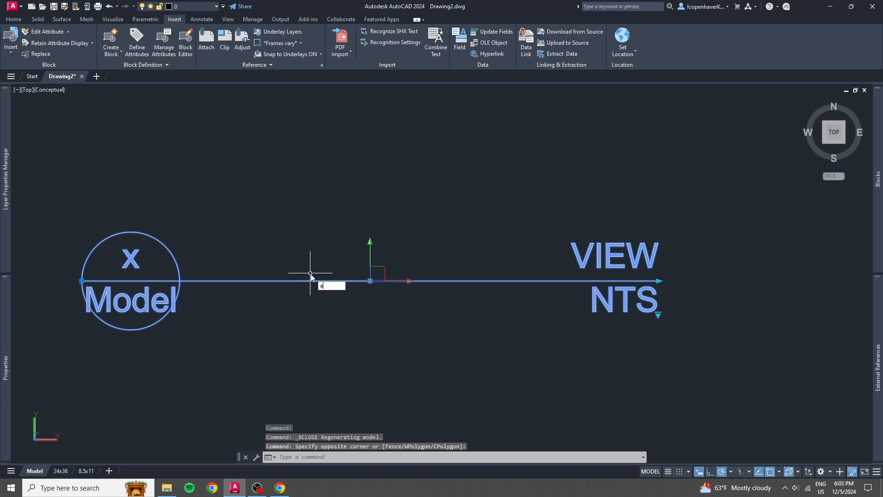
type("ttsync")
key("Return")
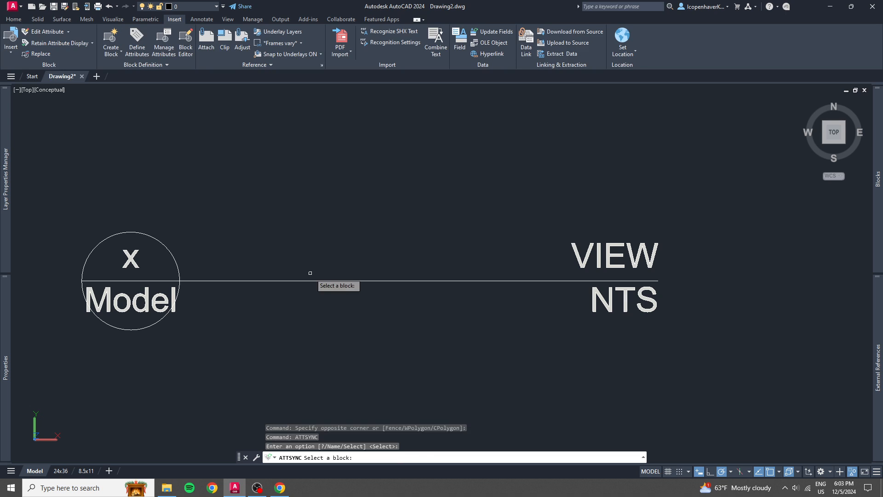
key("Return")
left_click(308, 281)
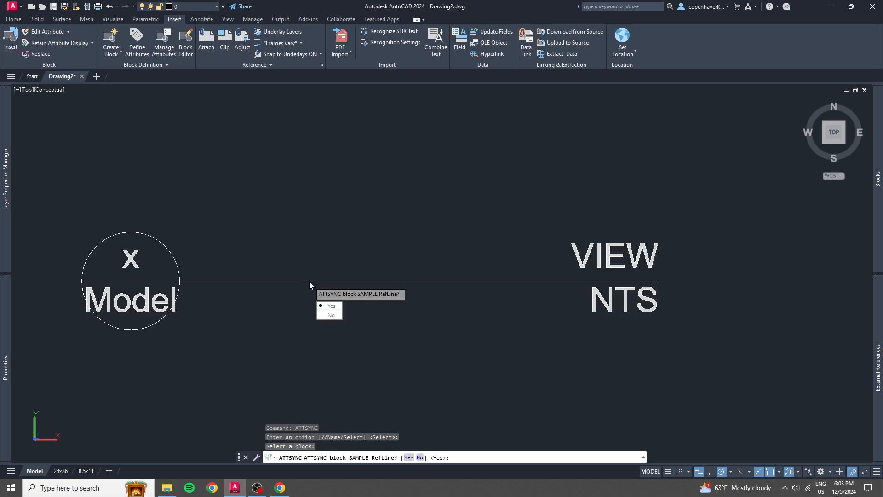
key("Return")
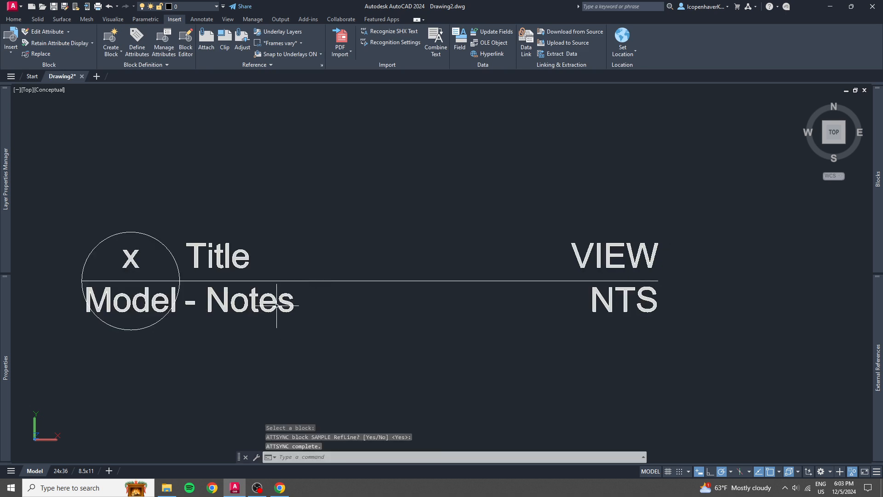
Test the updated block's stretch by lengthening its reference line to about twice its length.
scroll(265, 301, "down", 4)
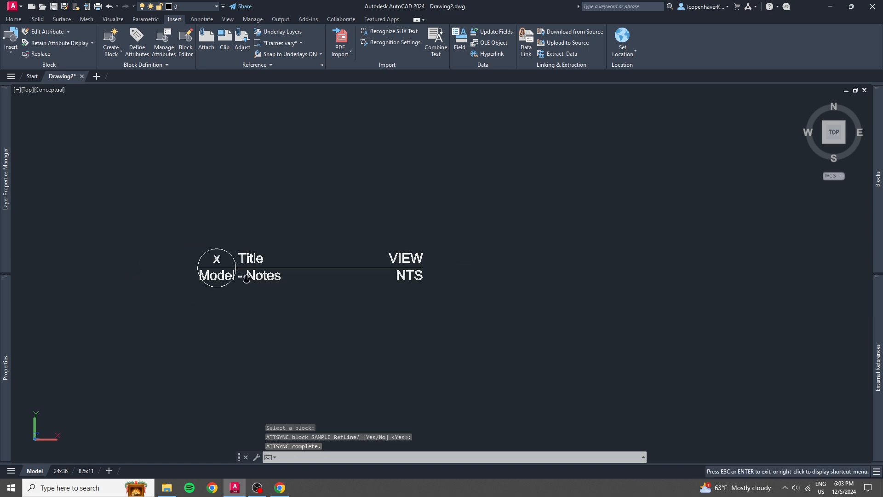
left_click(394, 263)
left_click(362, 261)
left_click(424, 268)
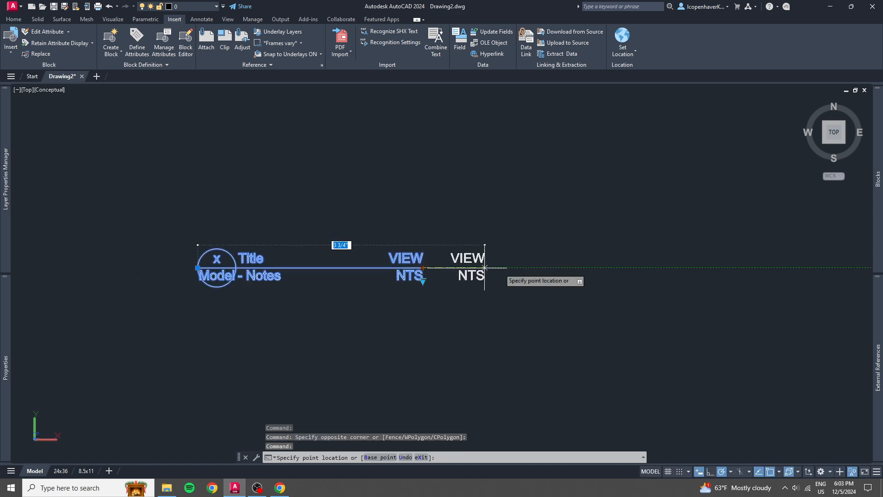
left_click(673, 268)
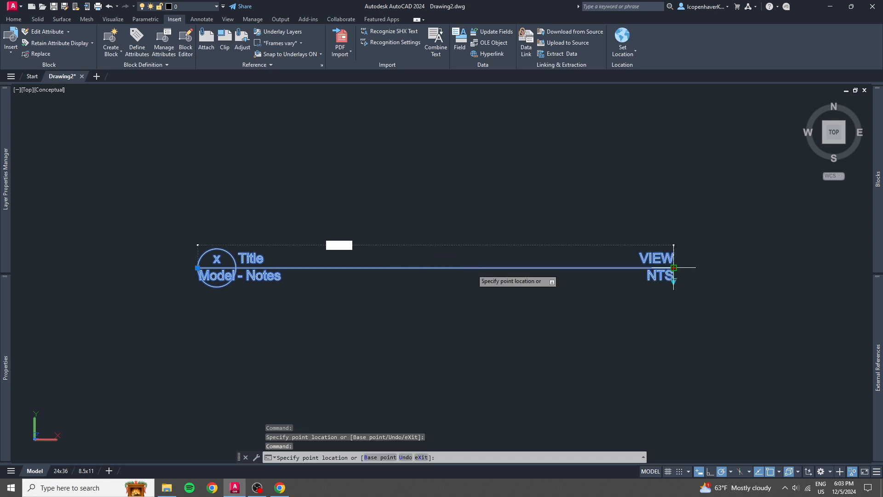
Test the reference line's stretch by shortening and lengthening it, and erase the test block from model space.
left_click(398, 267)
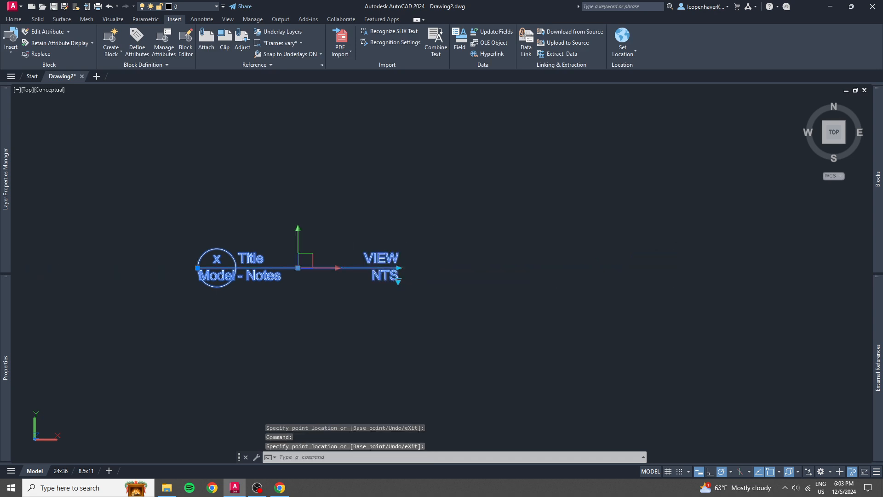
left_click(398, 268)
left_click(578, 267)
key("Escape")
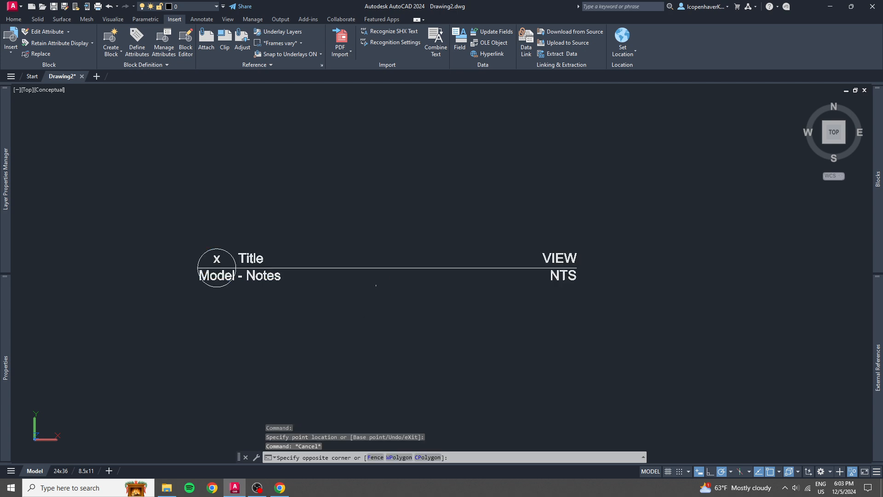
left_click(337, 263)
key("Delete")
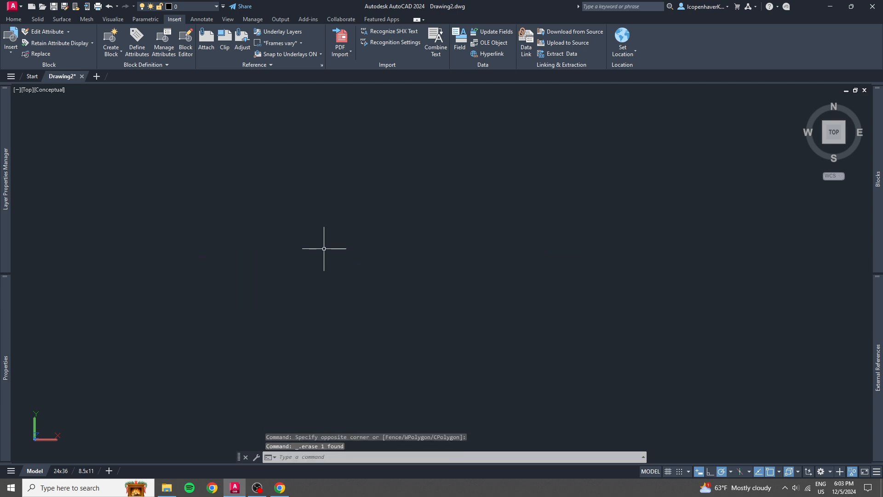
Switch to the 24x36 layout and erase the existing platform frame reference line block from the sheet.
left_click(61, 470)
scroll(457, 287, "down", 5)
middle_click_drag(460, 294, 387, 250)
scroll(388, 251, "up", 5)
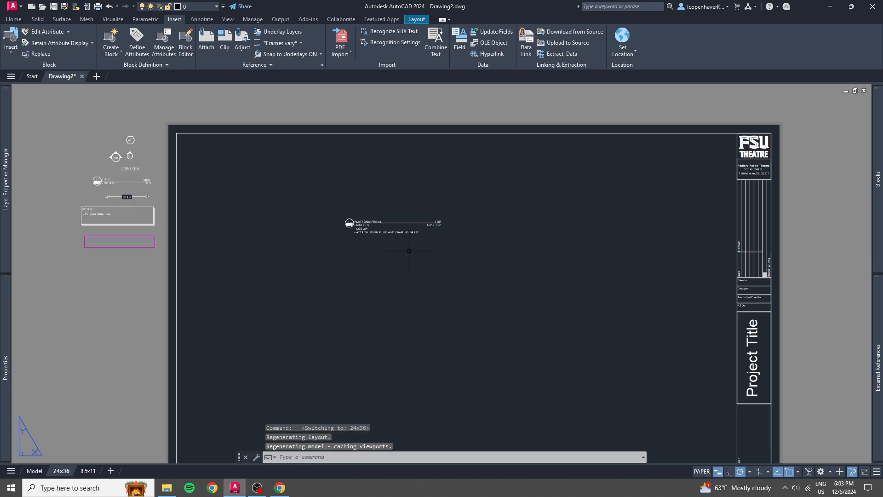
left_click(504, 251)
left_click(361, 208)
key("Delete")
Insert the SAMPLE RefLine block just inside the upper left corner of the 24x36 sheet's border.
middle_click_drag(682, 330, 733, 326)
scroll(732, 325, "down", 3)
scroll(463, 196, "up", 3)
middle_click_drag(463, 196, 355, 203)
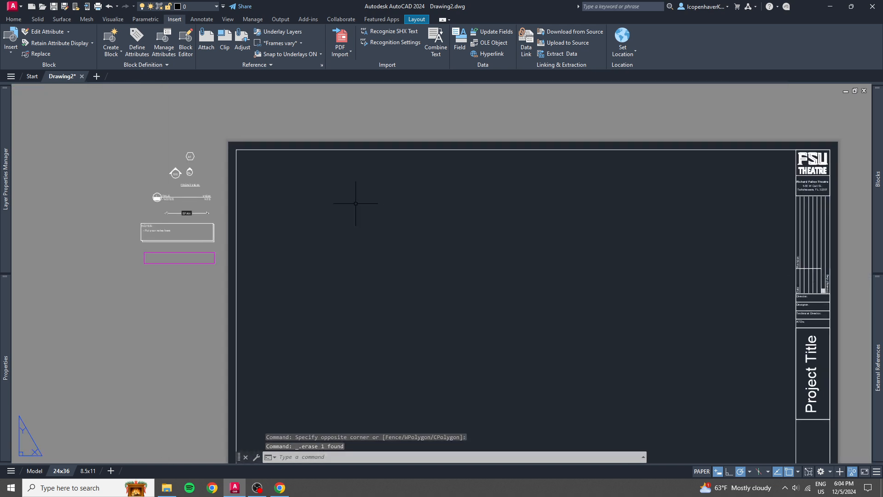
mouse_move(880, 192)
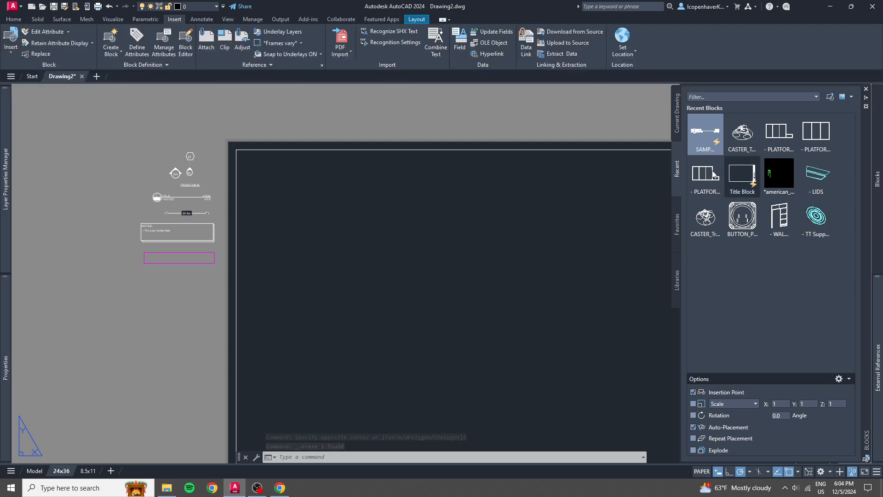
left_click(705, 133)
scroll(287, 228, "up", 3)
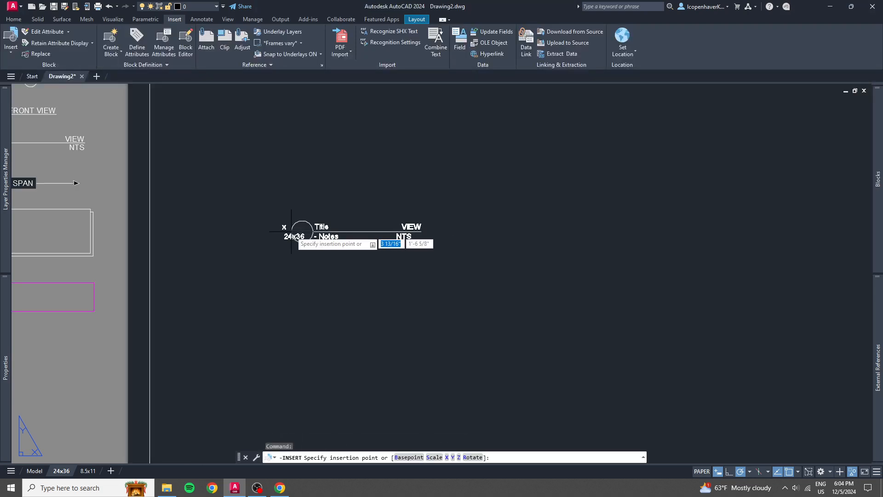
scroll(295, 197, "down", 1)
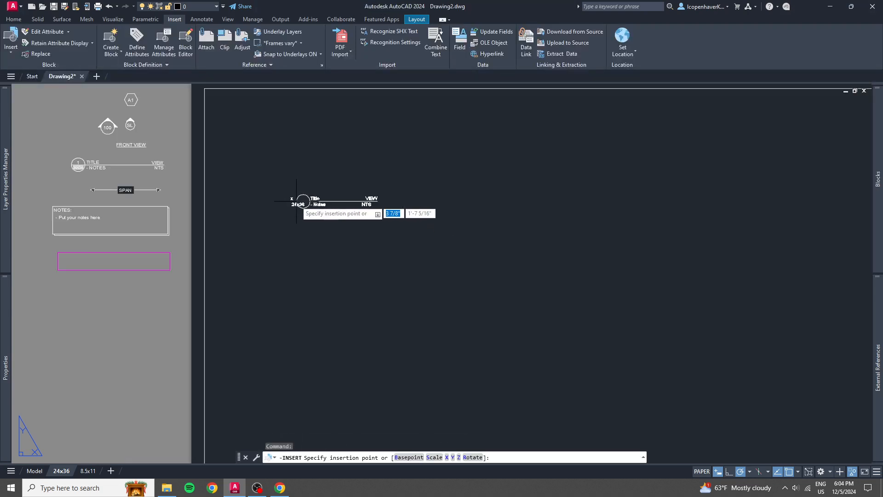
left_click(280, 177)
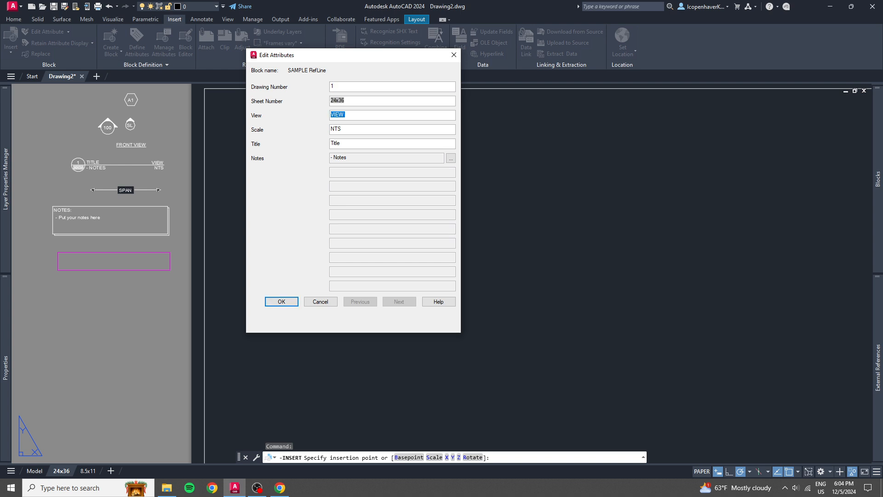
Fill in the block's attributes with drawing number 1, view TOP and title PLATFORM.
type("to")
key("Caps_Lock")
type("TOP")
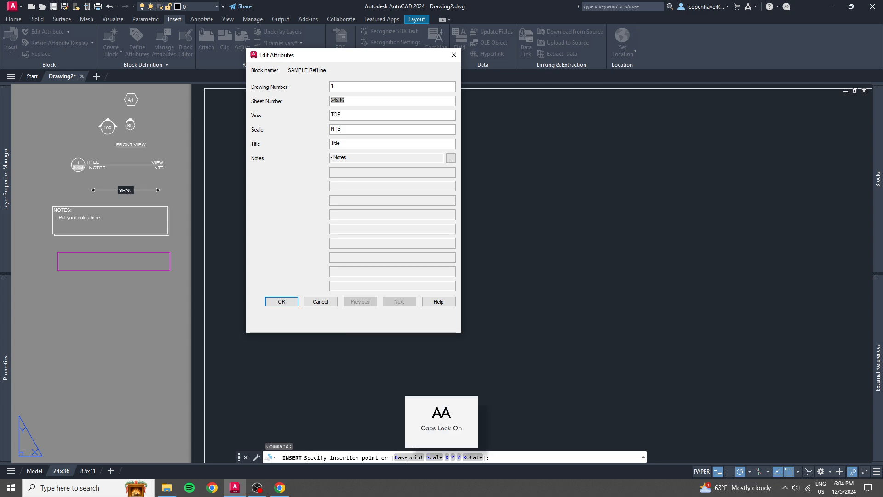
key("Tab")
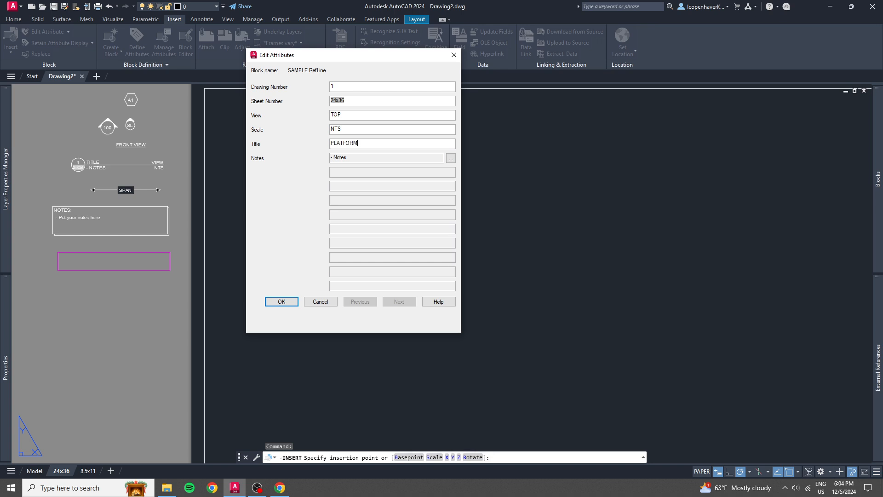
Widen the Notes attribute's text frame, enter the lines "- MAKE (1)" and "- USE 2x4", and accept the attribute values.
key("Return")
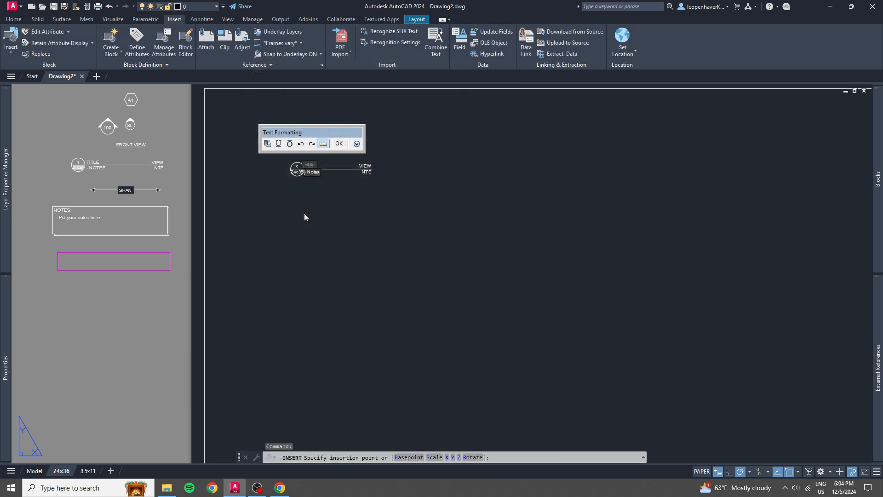
scroll(311, 184, "up", 6)
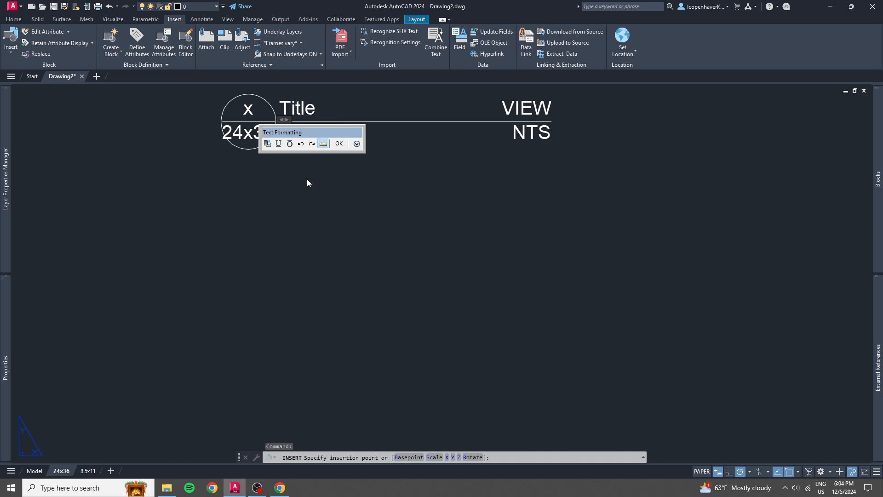
scroll(307, 183, "down", 5)
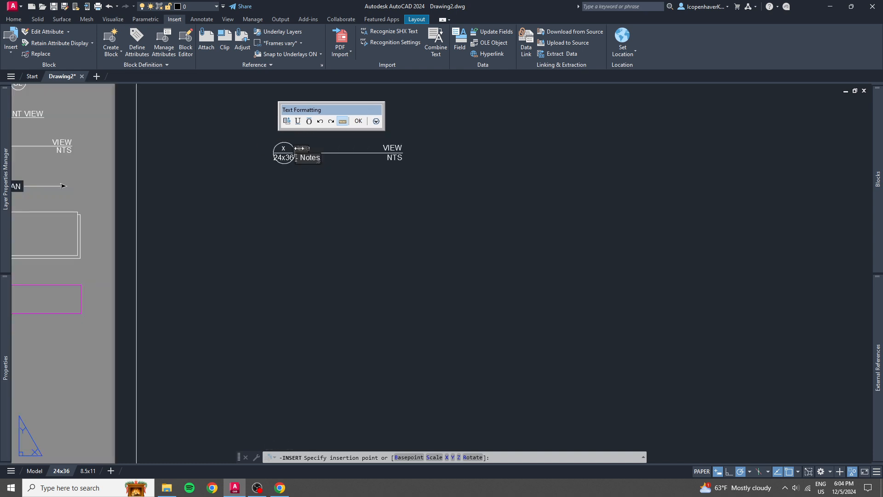
left_click_drag(299, 148, 385, 149)
scroll(342, 155, "up", 6)
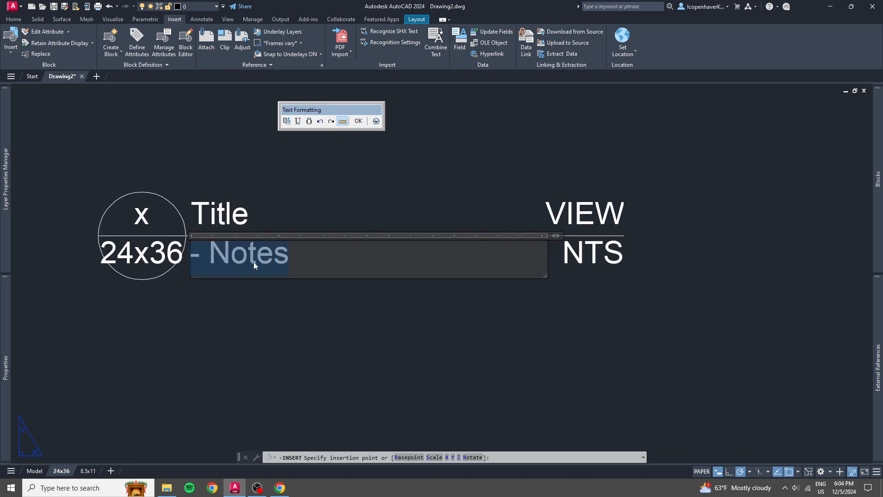
type("-")
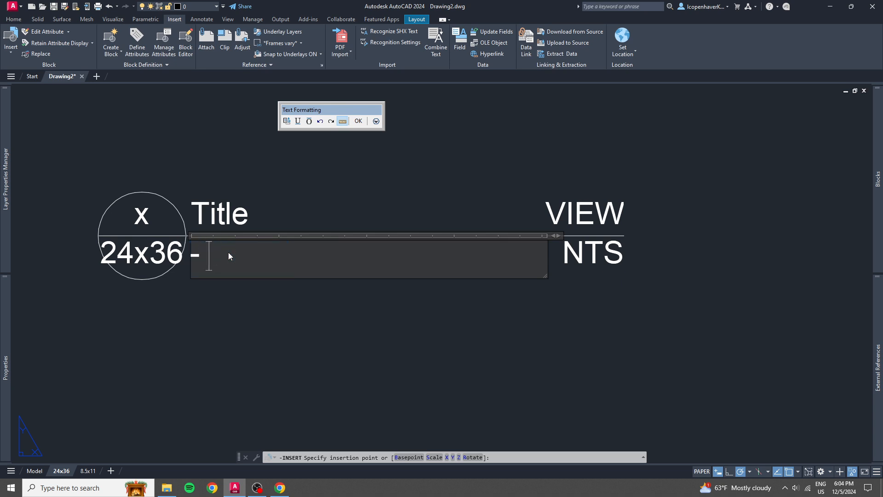
type("0MAKE (1)")
key("Return")
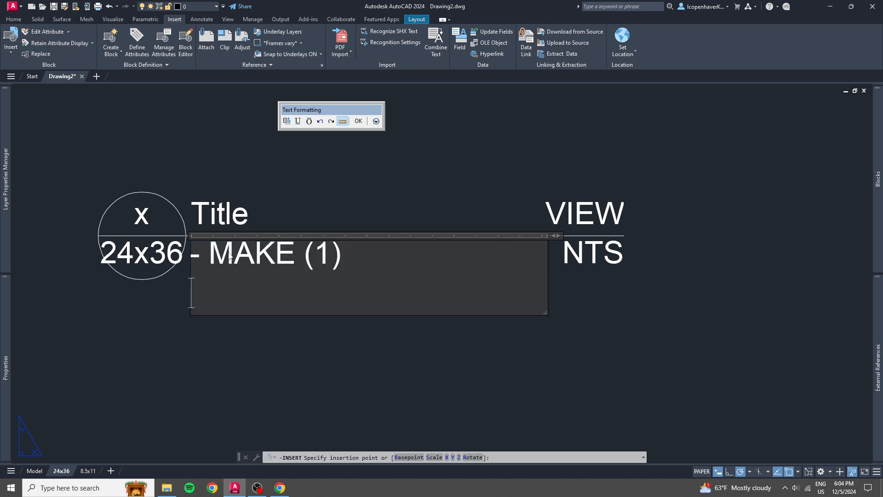
type("- USE 2x4")
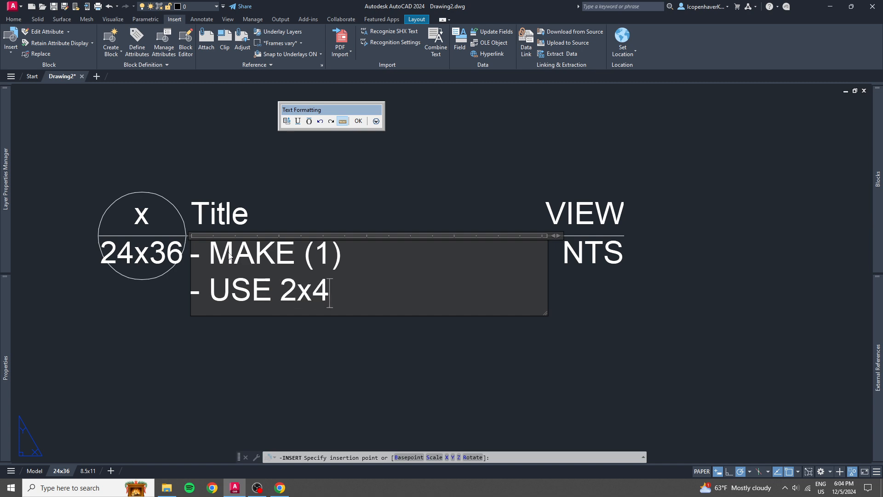
left_click(359, 122)
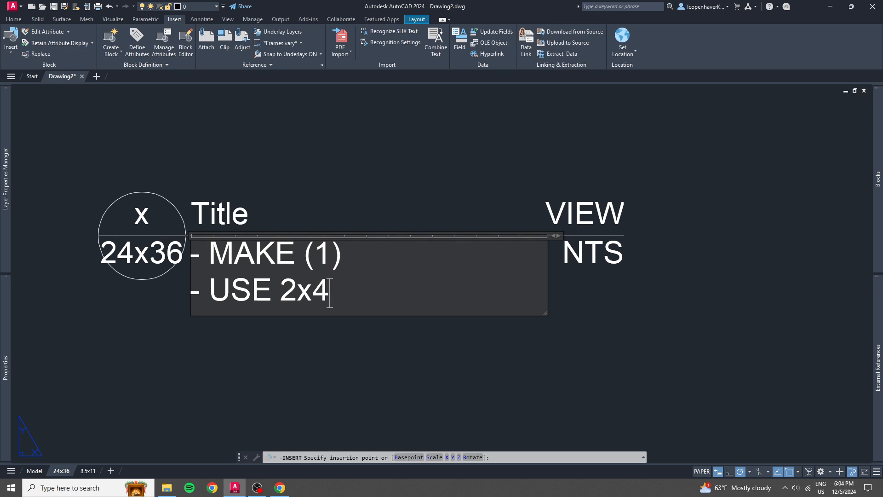
left_click(281, 301)
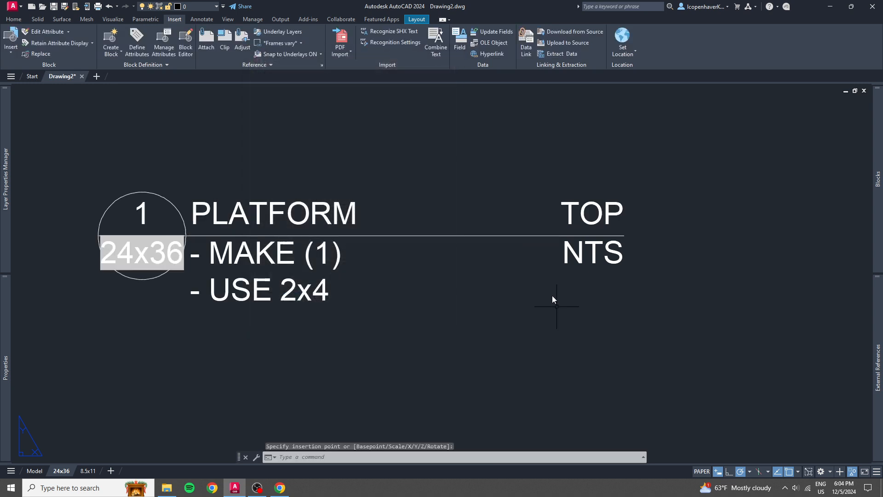
Lengthen the inserted block's reference line by about a third and set its scale visibility state to 1/2".
left_click(550, 268)
left_click(450, 233)
left_click(621, 234)
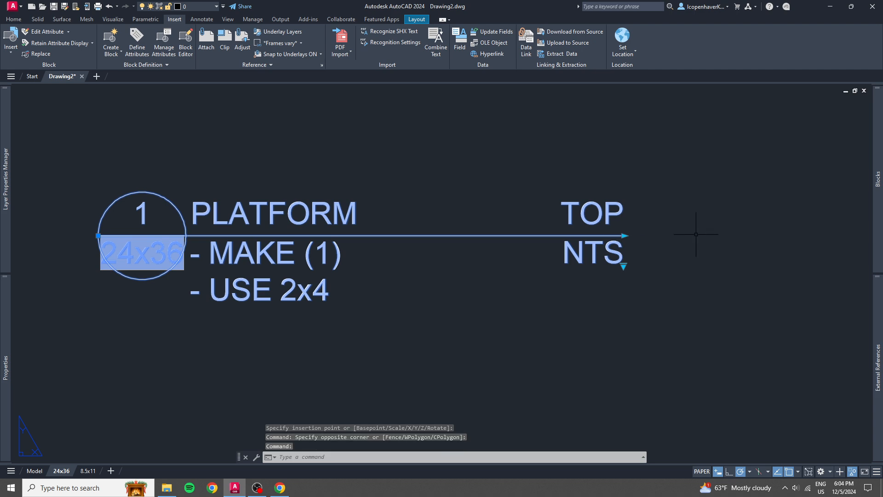
left_click(695, 235)
left_click(619, 237)
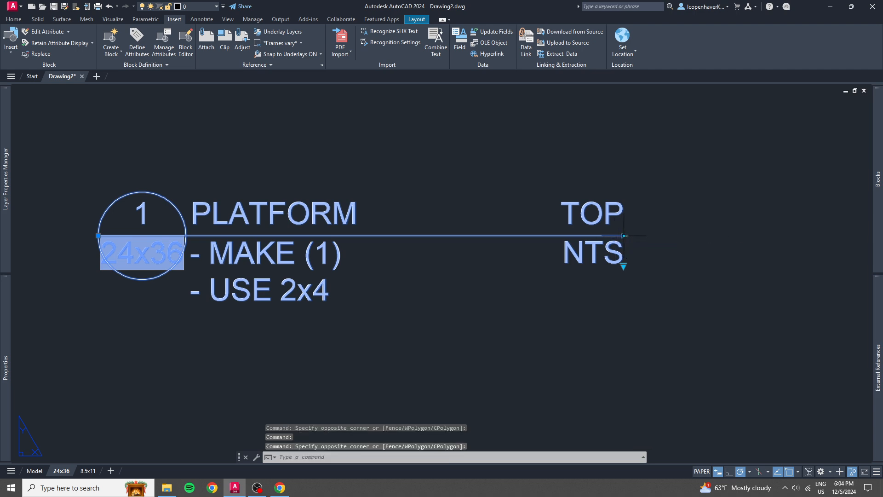
left_click(624, 235)
left_click(787, 265)
left_click(788, 267)
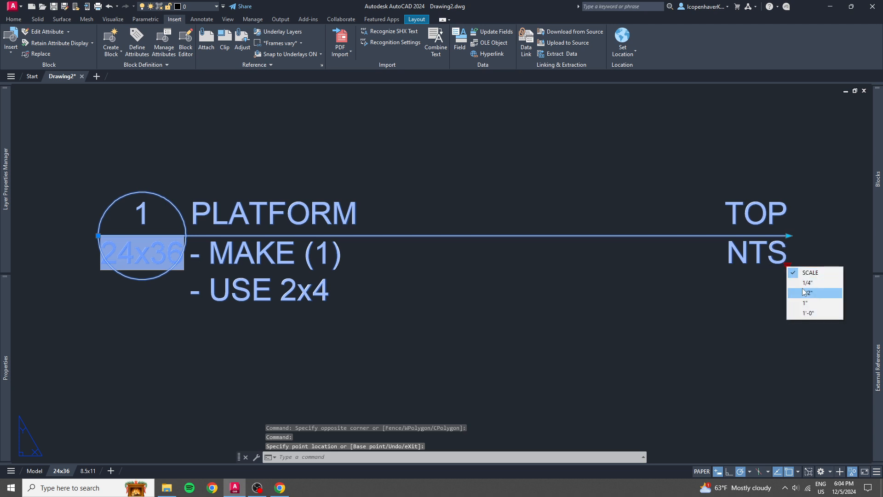
left_click(803, 293)
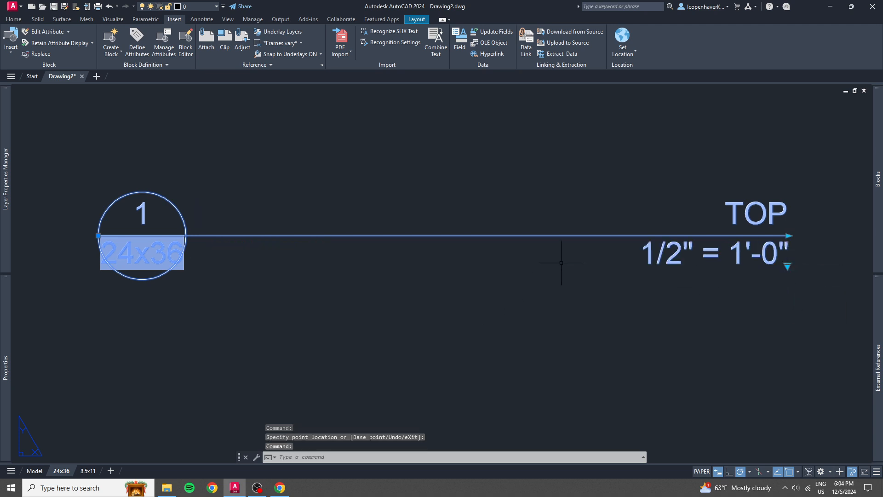
Open the SAMPLE RefLine block definition in the block editor.
scroll(560, 264, "down", 1)
scroll(560, 264, "down", 1)
scroll(560, 264, "up", 1)
middle_click_drag(560, 264, 536, 267)
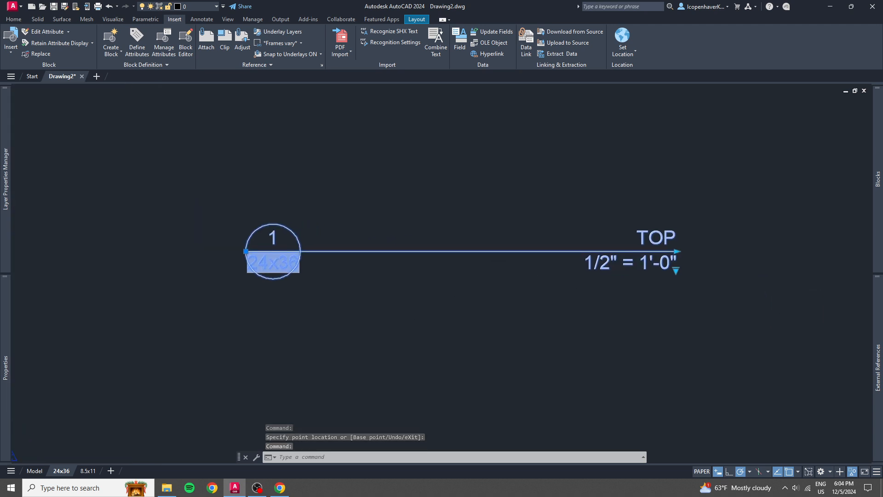
left_click(547, 255)
key("Escape")
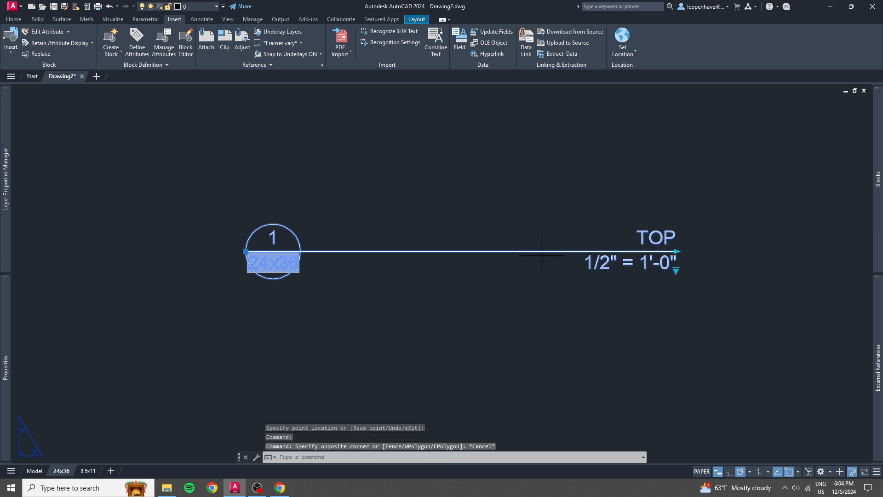
key("Escape")
left_click(522, 252)
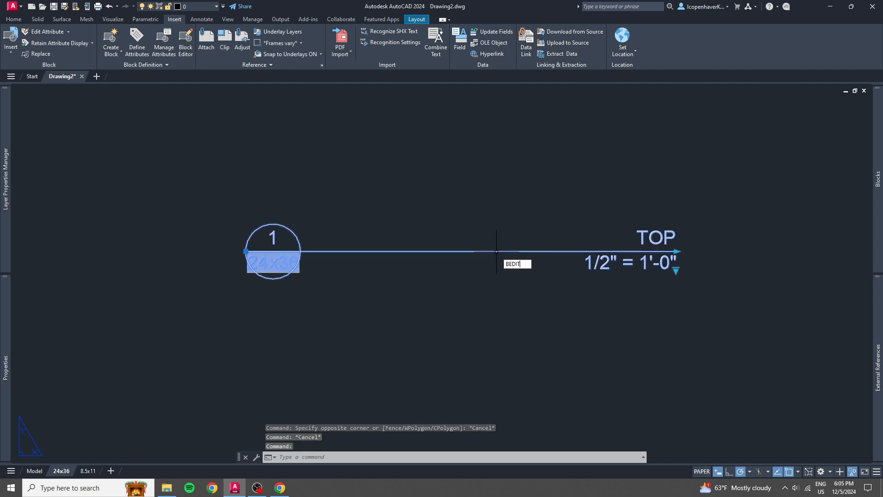
key("Return")
left_click(357, 261)
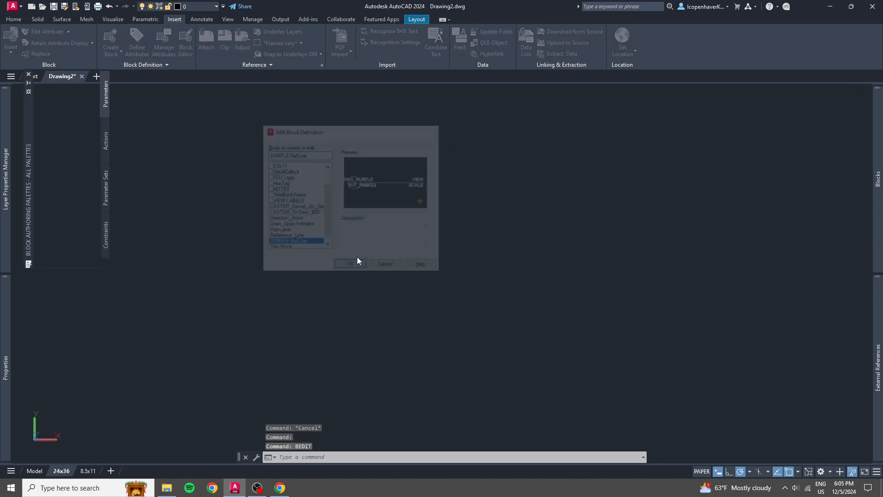
left_click(360, 276)
left_click(354, 274)
left_click(362, 241)
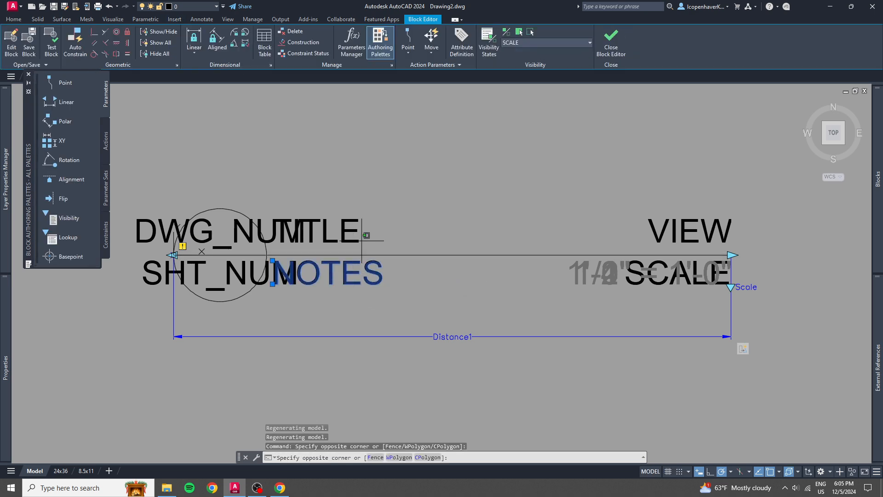
left_click(355, 237)
key("Escape")
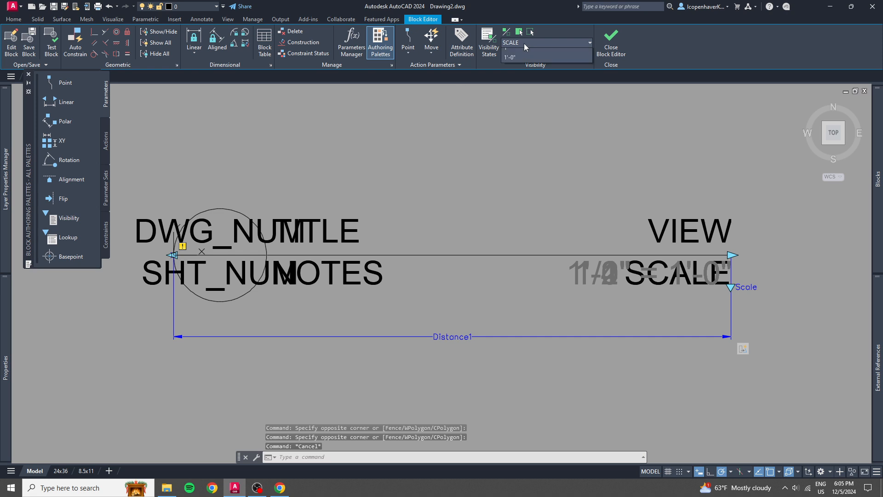
Make the TITLE and NOTES attributes visible in the 1/4" visibility state.
left_click(524, 44)
left_click(523, 44)
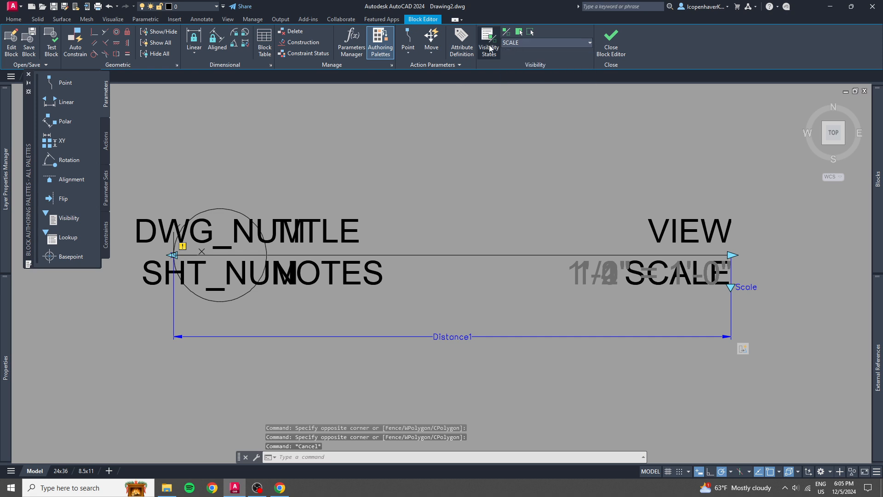
left_click(523, 42)
left_click(520, 69)
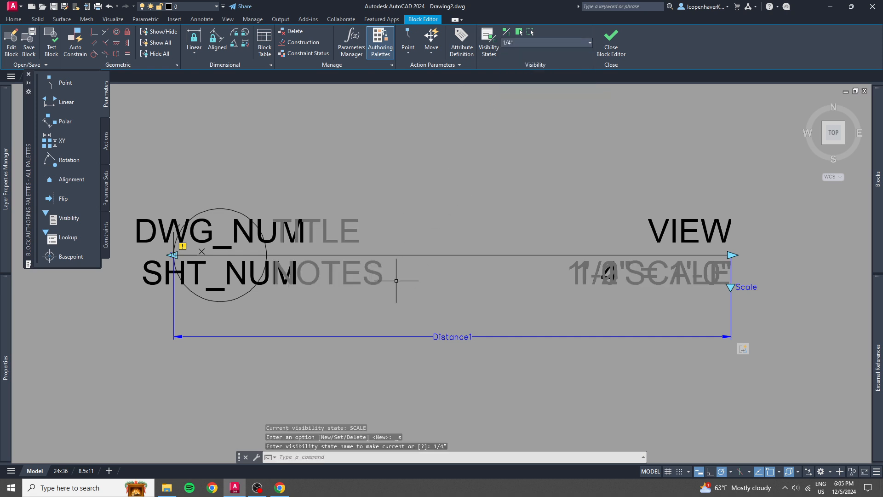
left_click(434, 281)
left_click(329, 215)
left_click(519, 32)
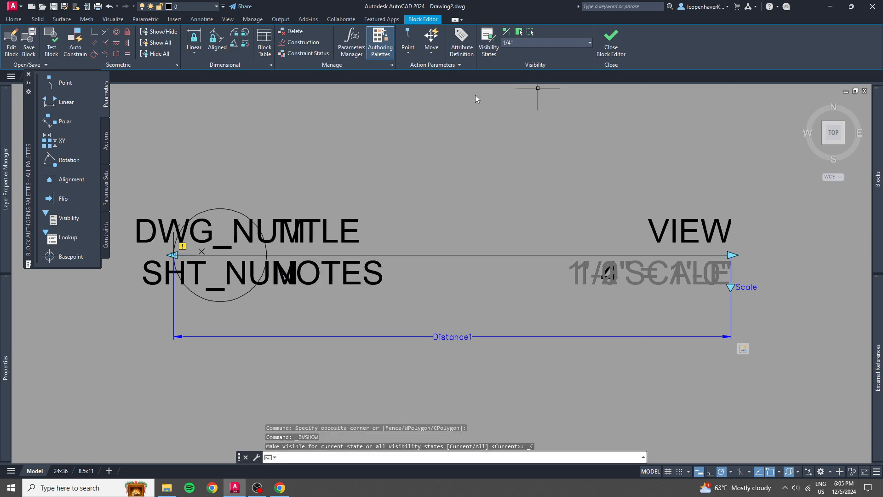
Try to make the TITLE and NOTES attributes visible in the 1/2" visibility state.
left_click(528, 43)
left_click(530, 74)
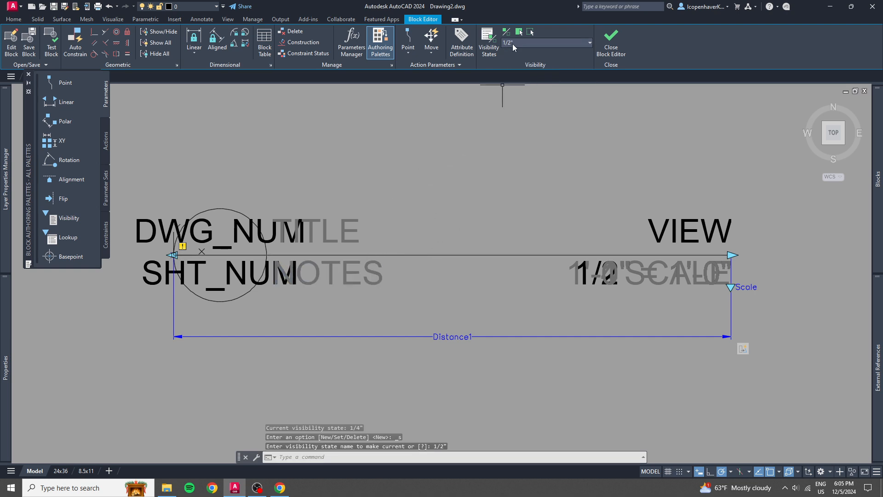
left_click(377, 277)
left_click(340, 215)
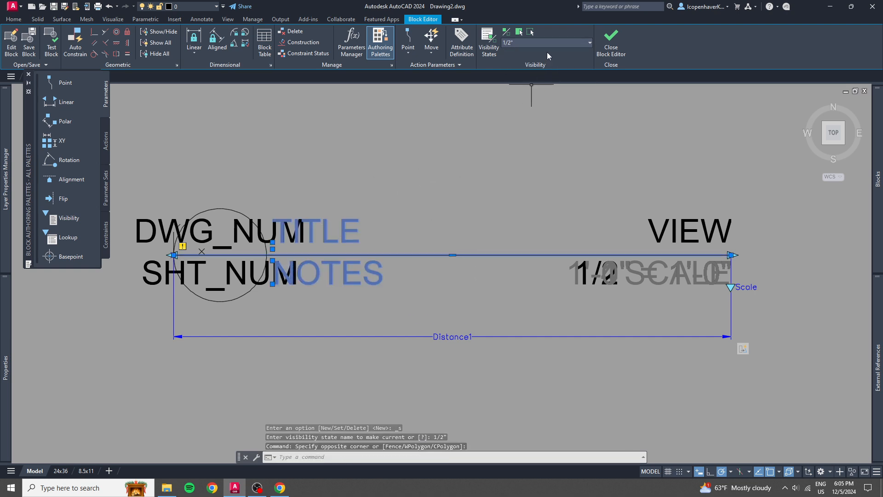
left_click(522, 41)
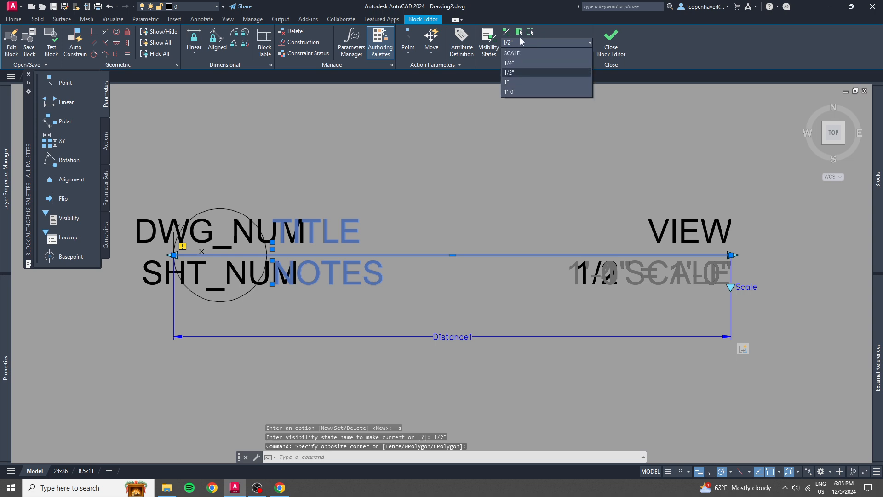
left_click(517, 32)
left_click(519, 43)
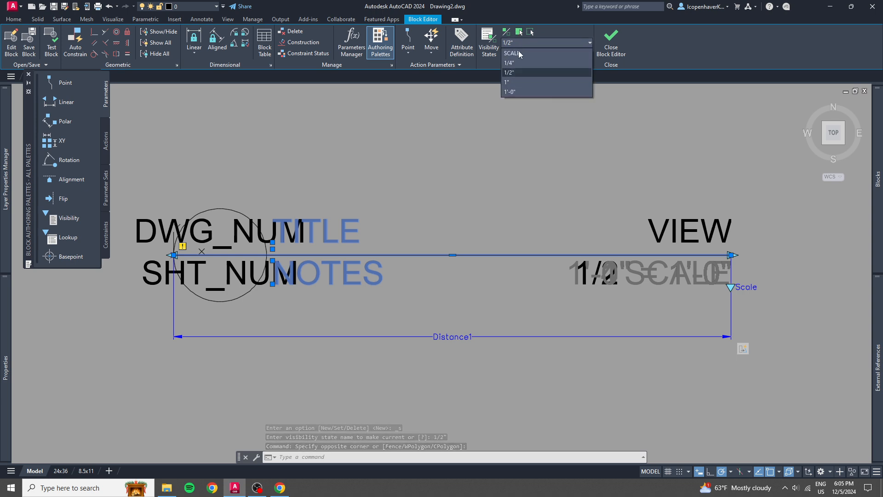
Make the TITLE and NOTES attributes visible in the 1" visibility state.
left_click(513, 81)
left_click(379, 292)
left_click(347, 223)
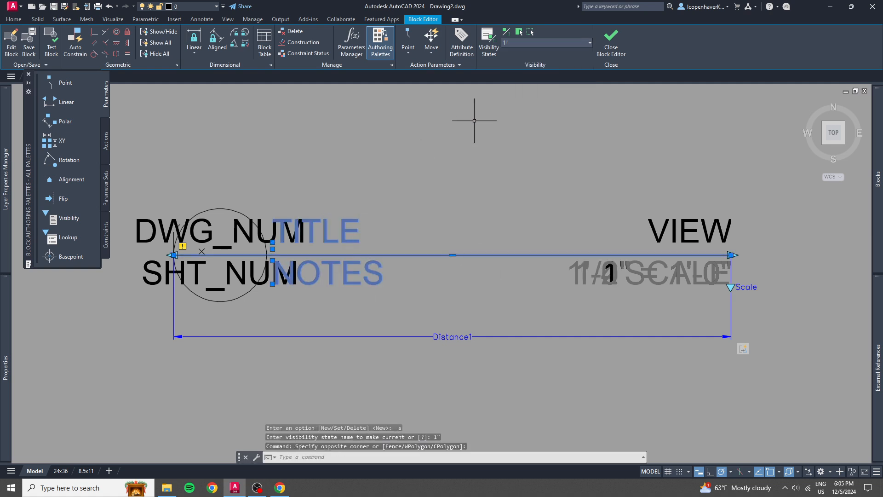
left_click(513, 42)
left_click(519, 36)
left_click(520, 37)
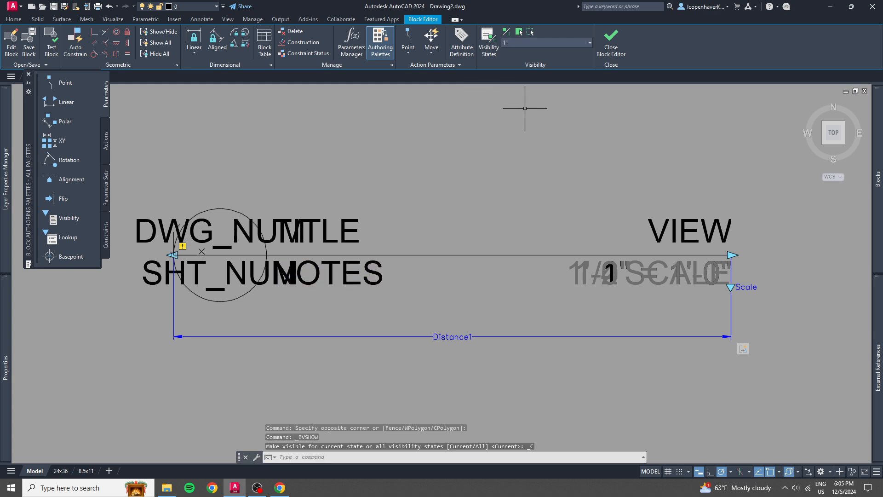
Make the TITLE and NOTES attributes visible in the 1'-0" visibility state, and close the block editor, saving the changes.
left_click(528, 43)
left_click(520, 92)
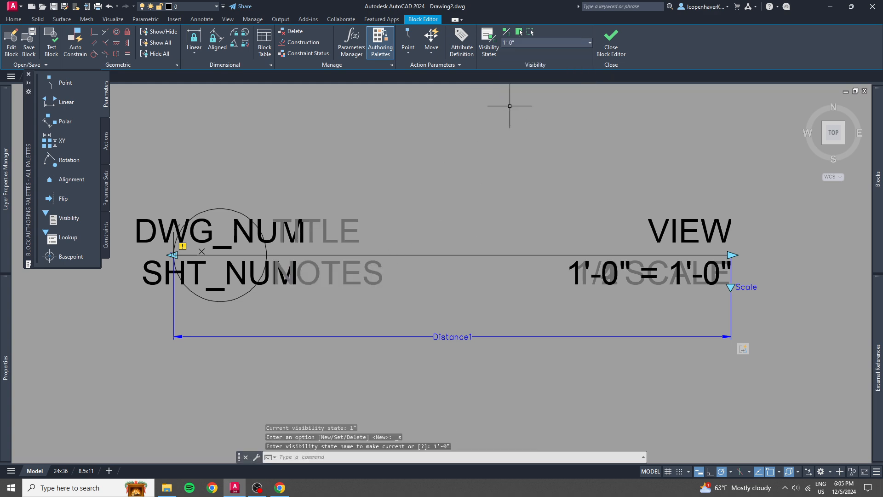
left_click(400, 306)
left_click(344, 192)
left_click(518, 33)
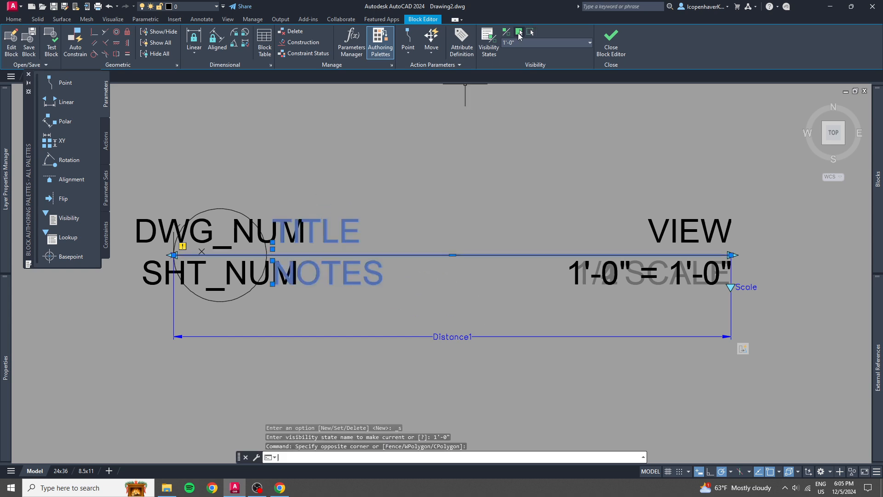
left_click(389, 225)
left_click(356, 240)
key("Escape")
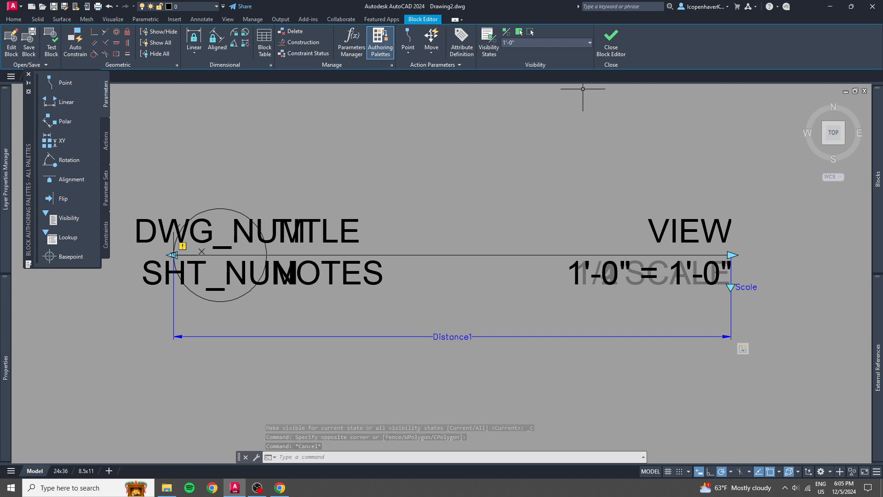
left_click(611, 44)
left_click(391, 239)
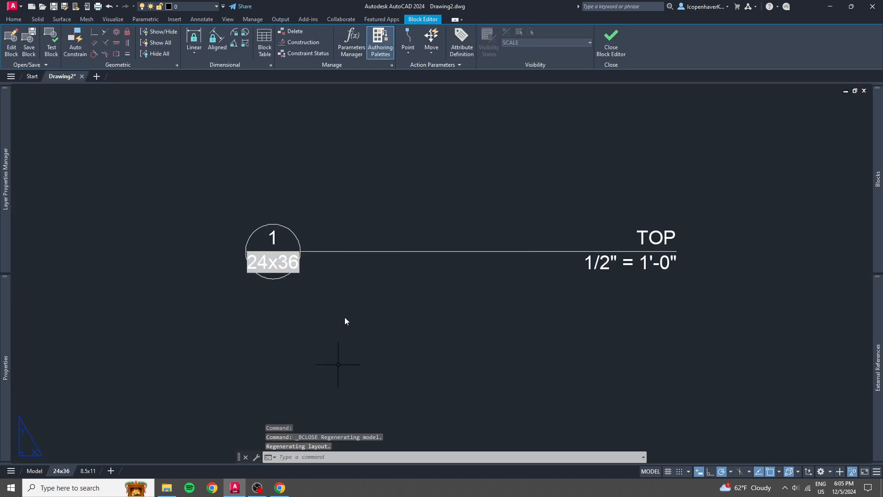
Synchronize the SAMPLE RefLine block's attributes with ATTSYNC and regenerate the layout.
left_click(420, 257)
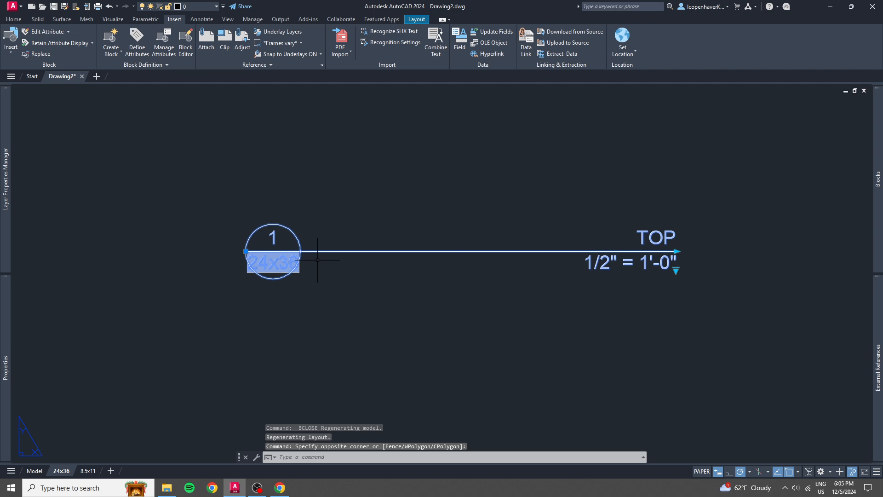
type("ATTSYNC")
key("Return")
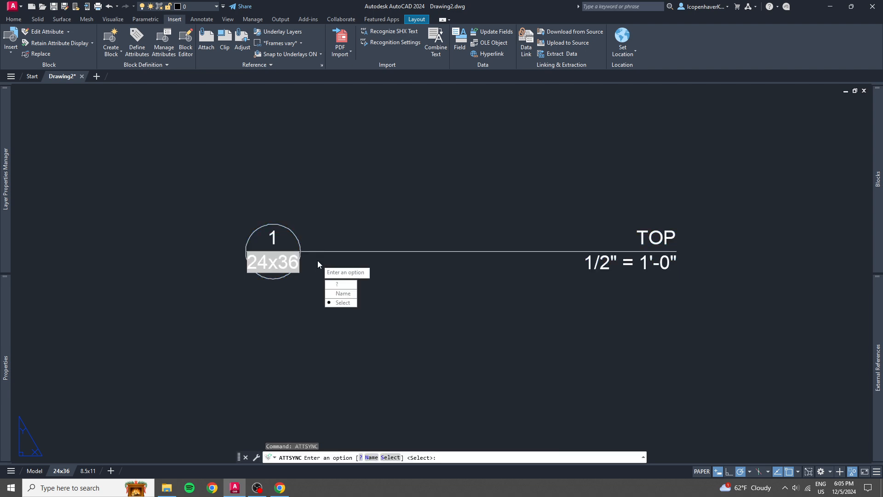
key("Return")
left_click(318, 255)
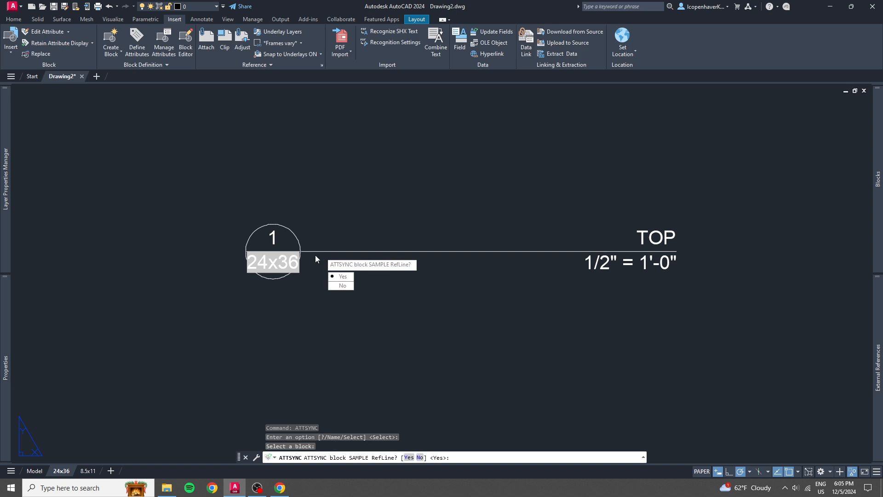
key("Return")
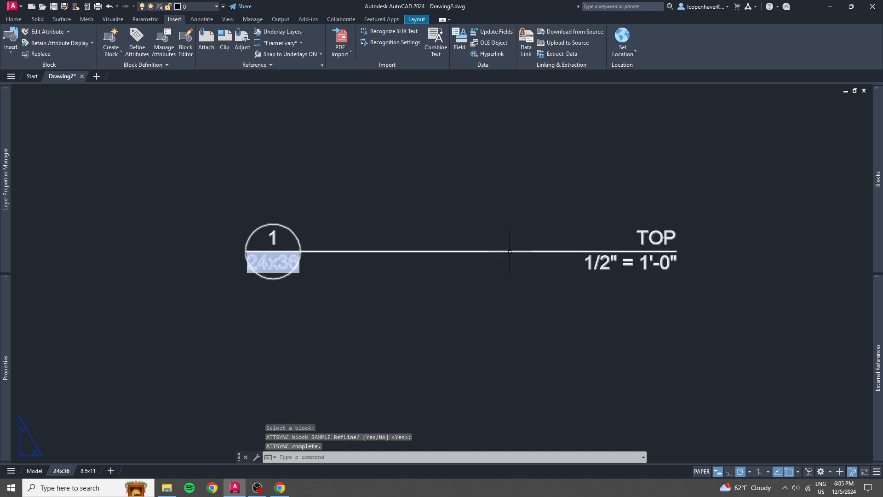
type("regen")
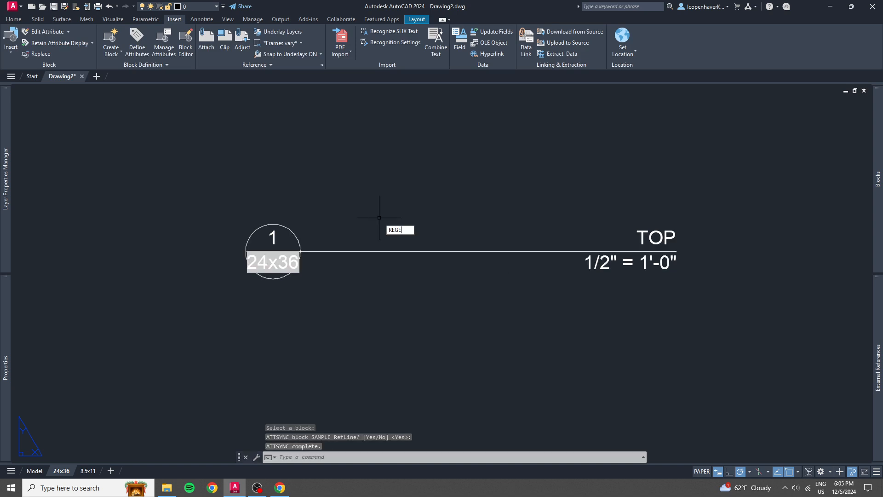
key("Return")
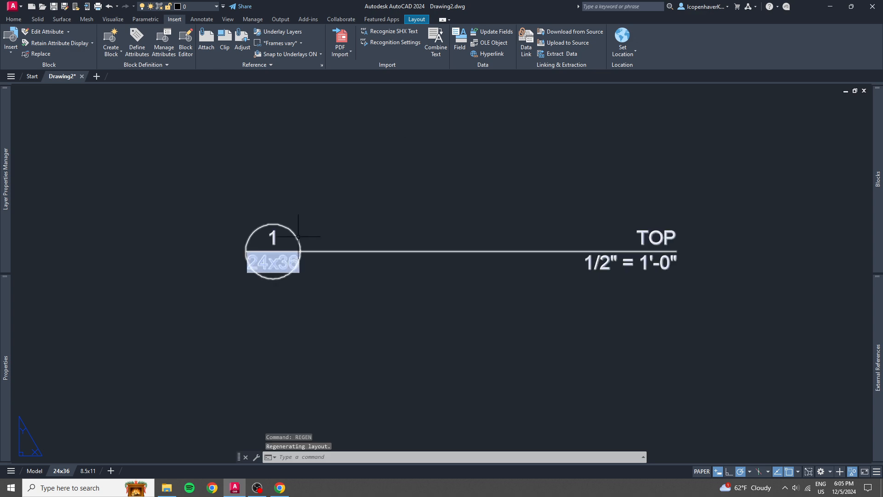
Check the inserted reference line block's attribute list in the Enhanced Attribute Editor.
left_click(316, 251)
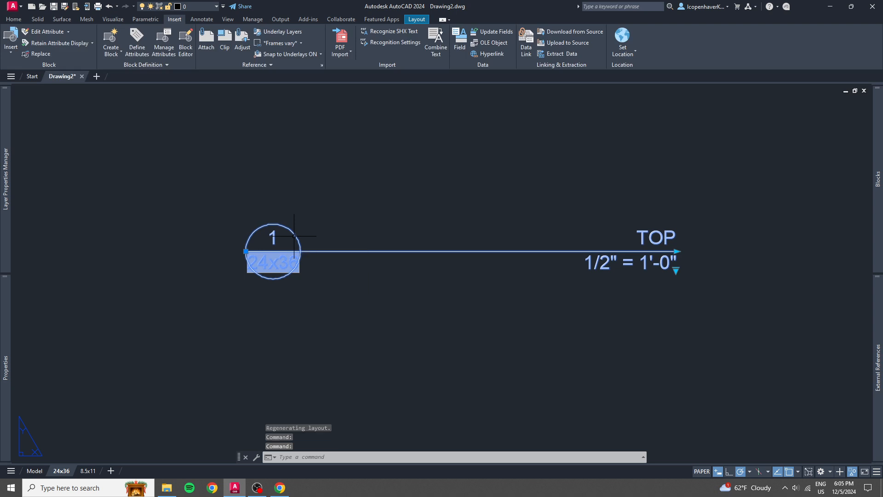
double_click(294, 235)
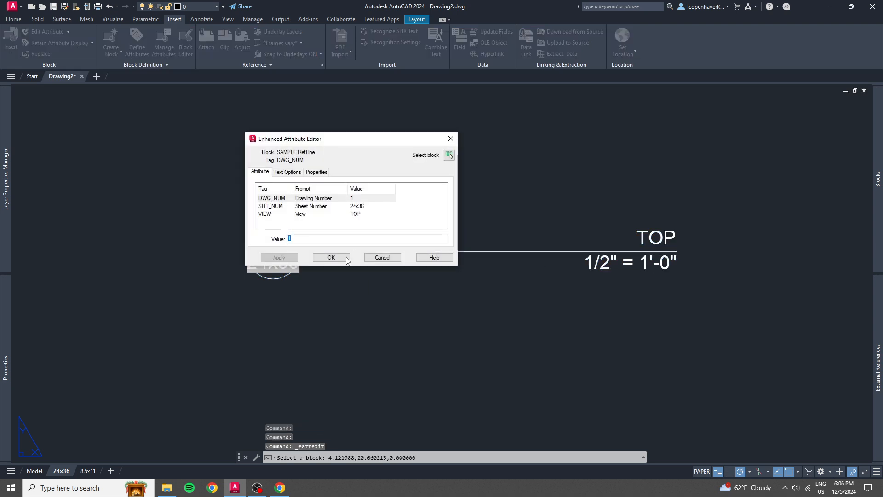
left_click(347, 258)
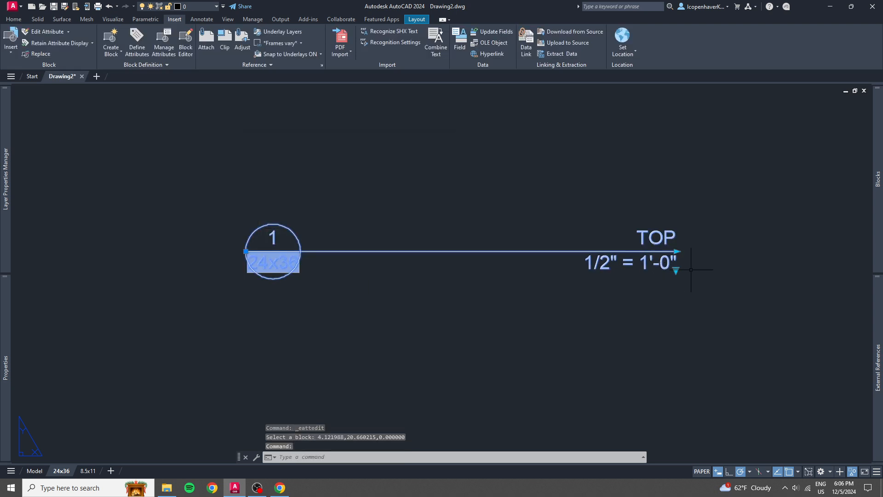
Switch the inserted block through the 1/4", 1/2", 1" and 1'-0" scale states, and check its TITLE attribute at 1'-0".
mouse_move(675, 270)
left_click(692, 287)
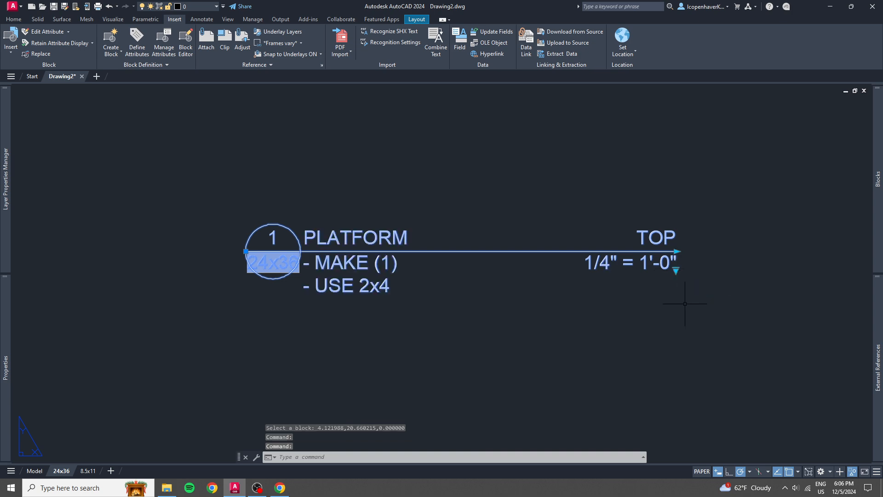
left_click(692, 284)
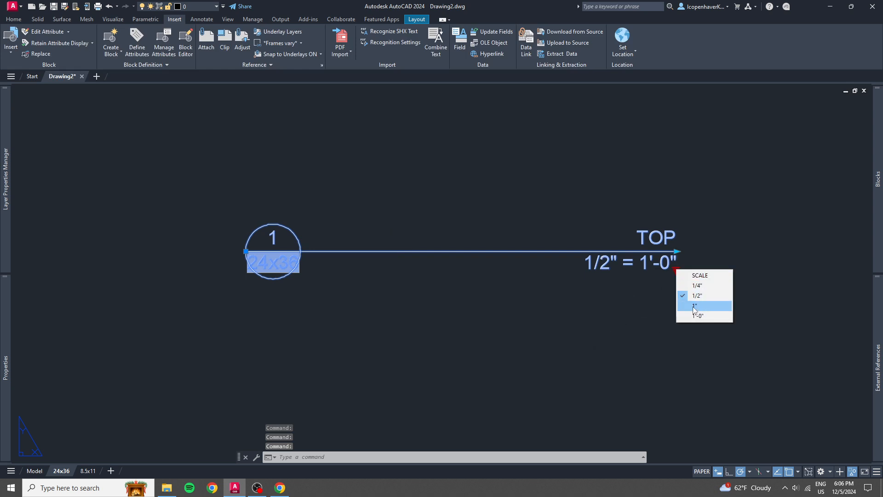
left_click(691, 299)
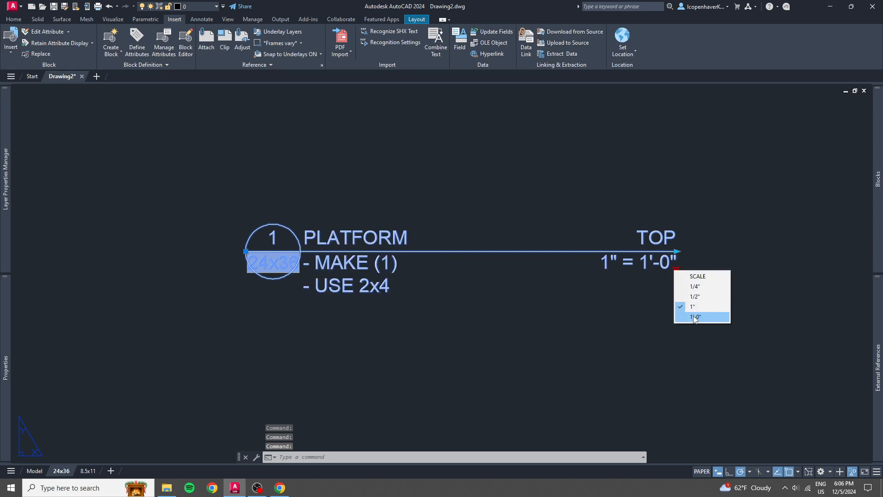
left_click(692, 313)
key("Escape")
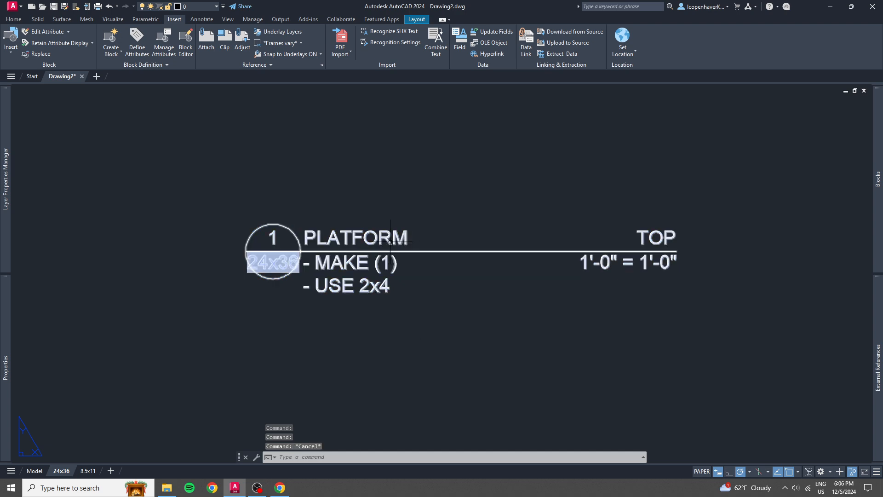
double_click(377, 238)
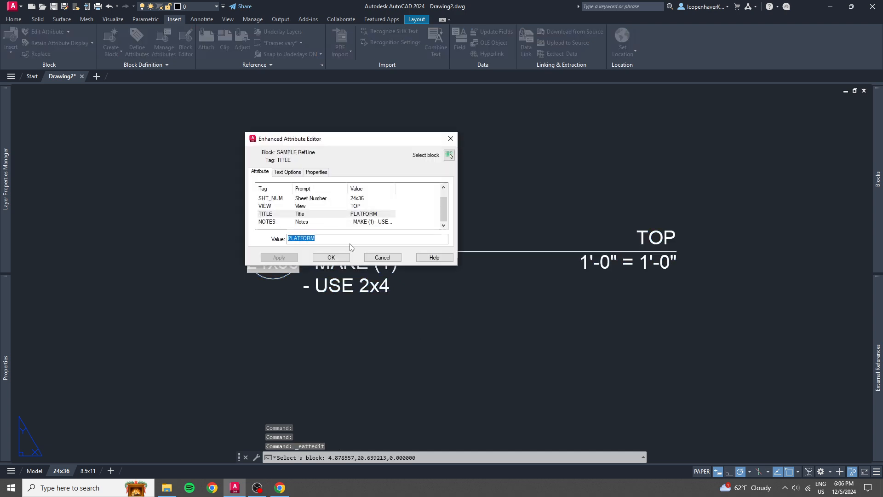
left_click(378, 257)
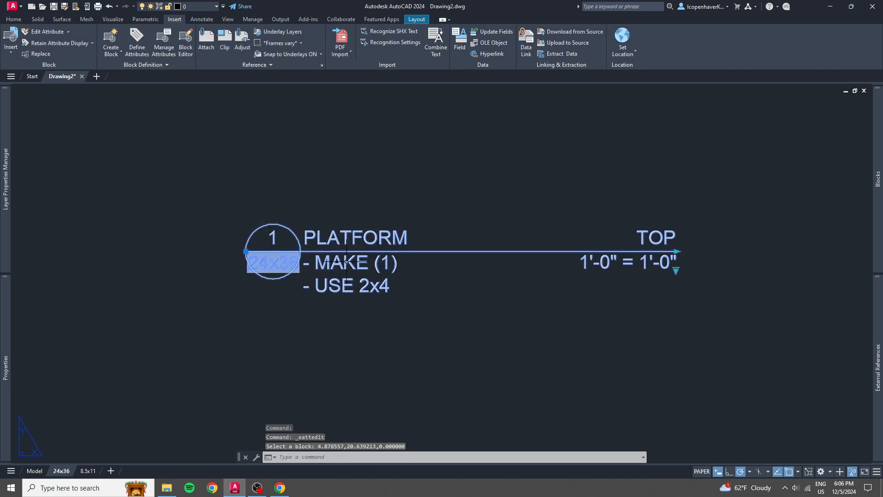
Set the TITLE attribute's default value to "TITLE" in the Block Attribute Manager.
type("BATTMAN")
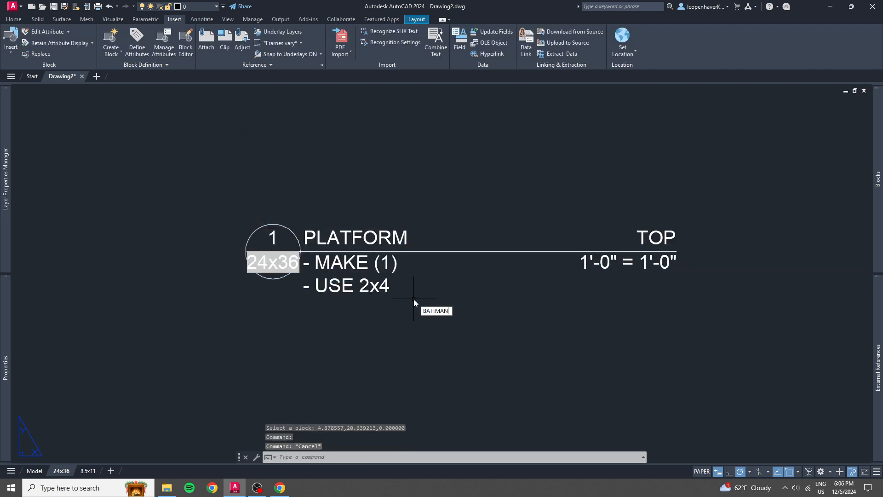
key("Return")
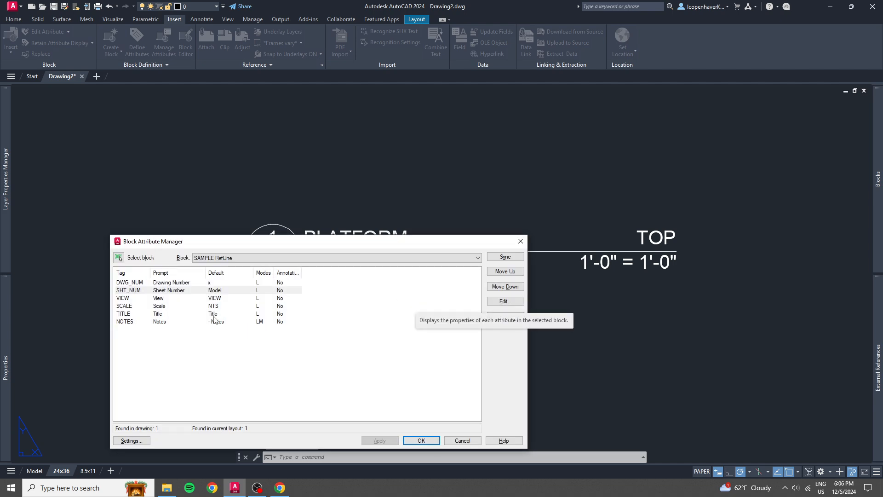
left_click(164, 315)
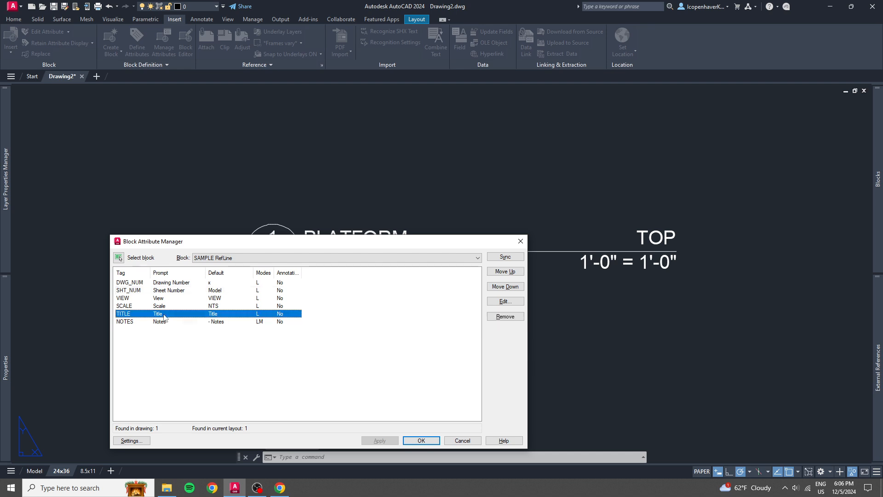
left_click(213, 322)
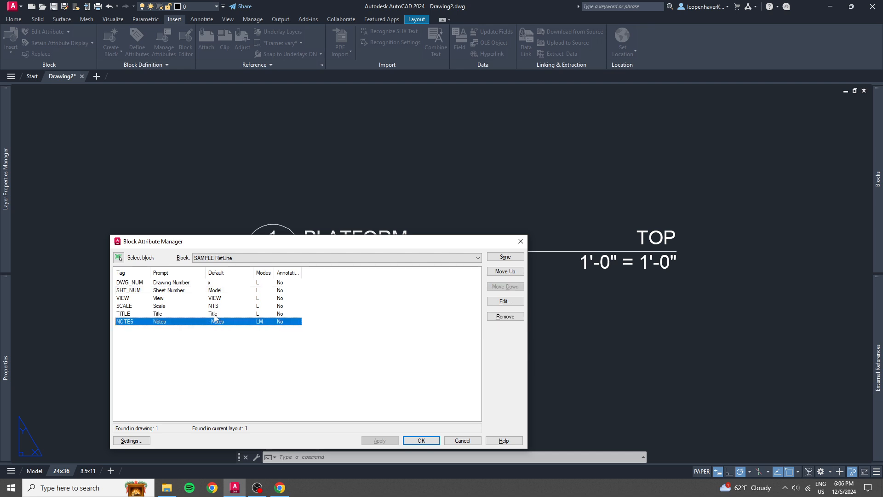
right_click(216, 315)
left_click(241, 340)
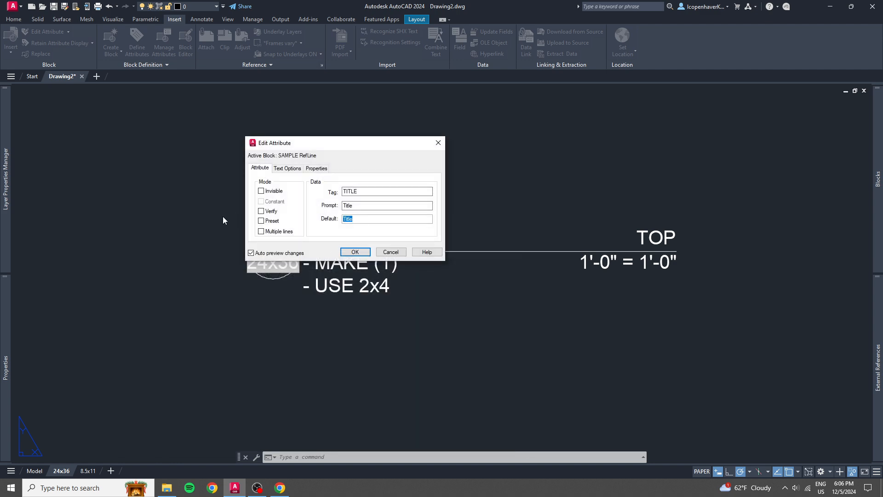
type("title")
key("Return")
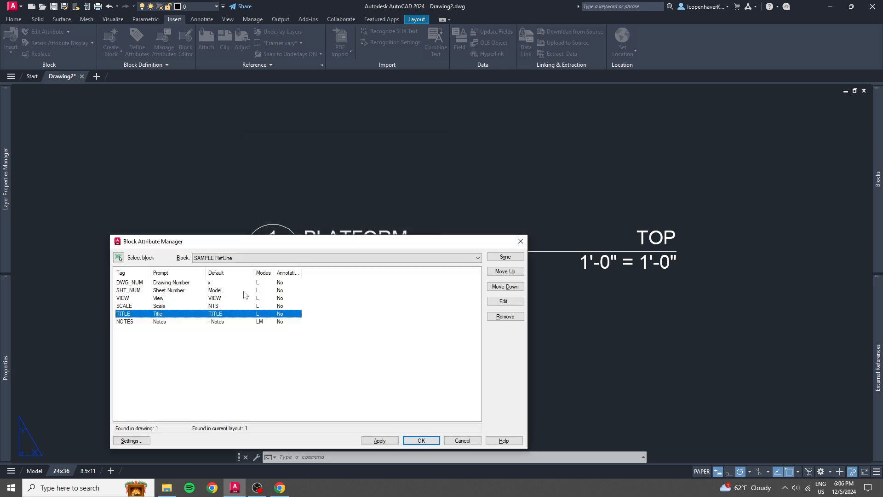
Set the NOTES attribute's multiline default value to "- NOTES" in the Block Attribute Manager and accept the changes.
left_click(218, 324)
right_click(219, 323)
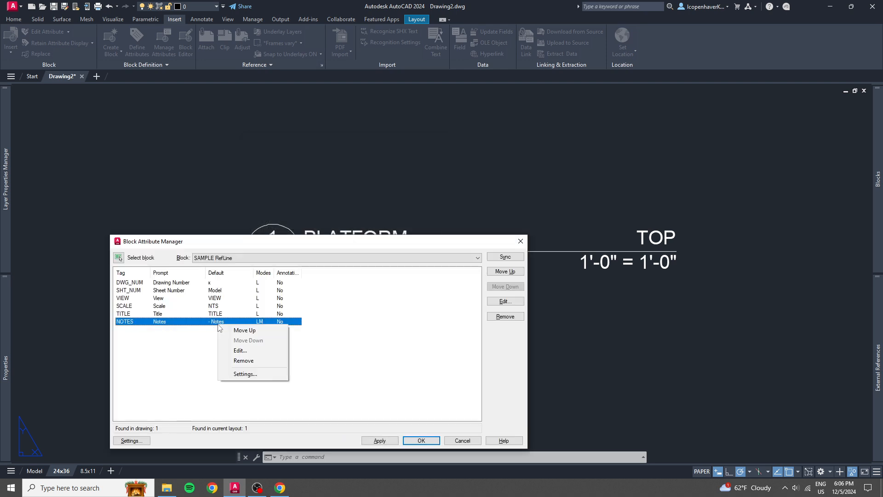
left_click(238, 352)
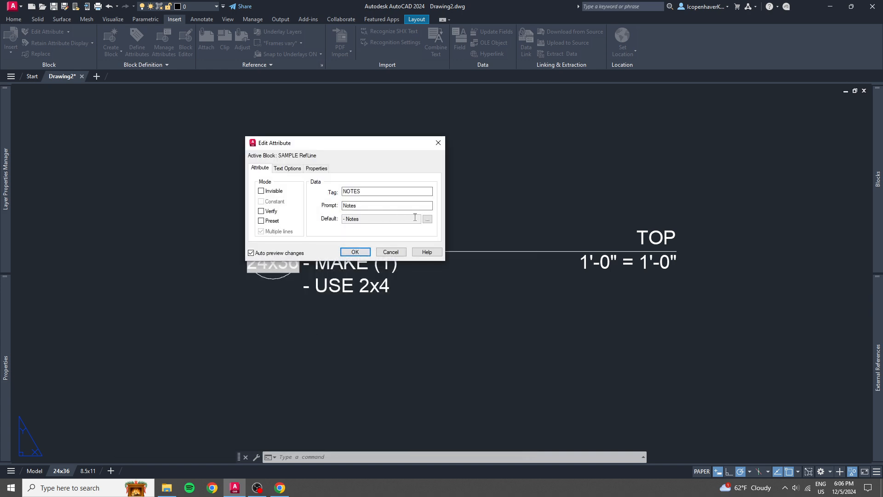
left_click(427, 219)
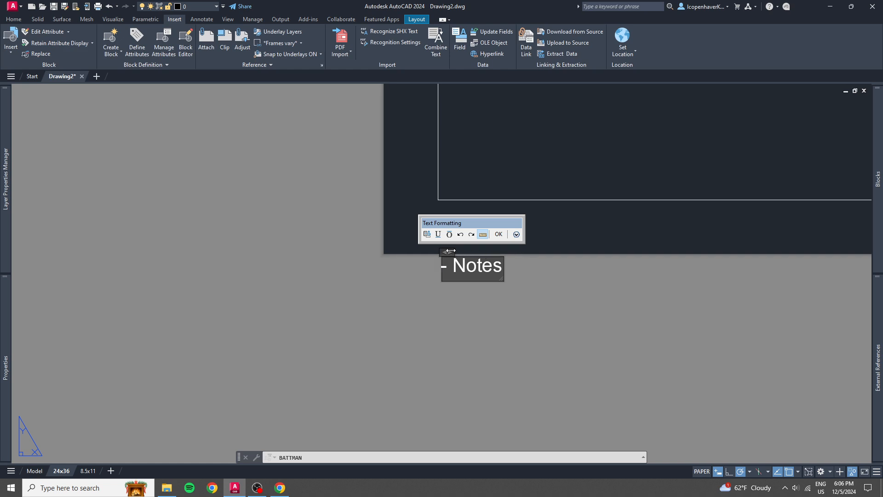
left_click_drag(450, 250, 656, 252)
left_click_drag(590, 267, 377, 270)
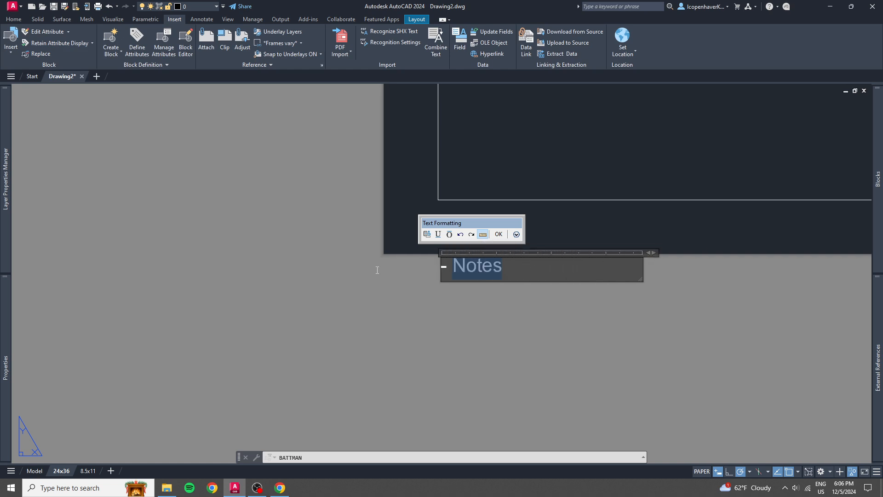
type("- note")
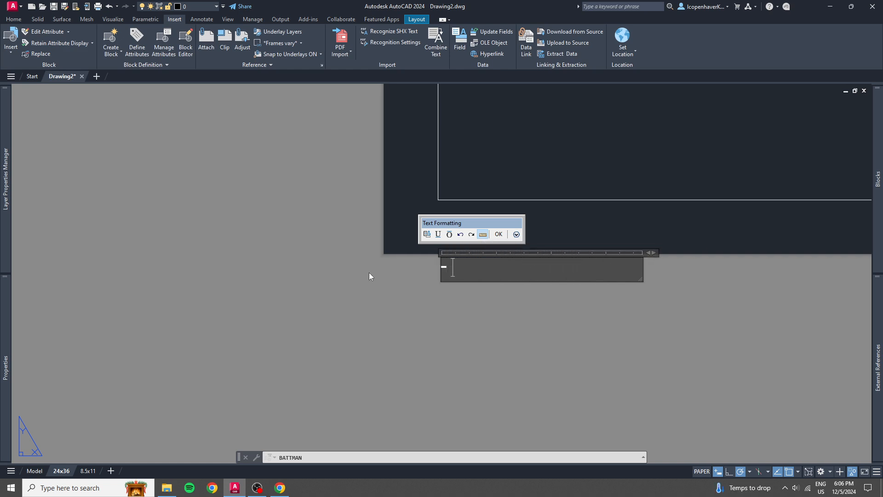
key("BackSpace")
key("BackSpace")
key("BackSpace")
key("BackSpace")
type("NOTES")
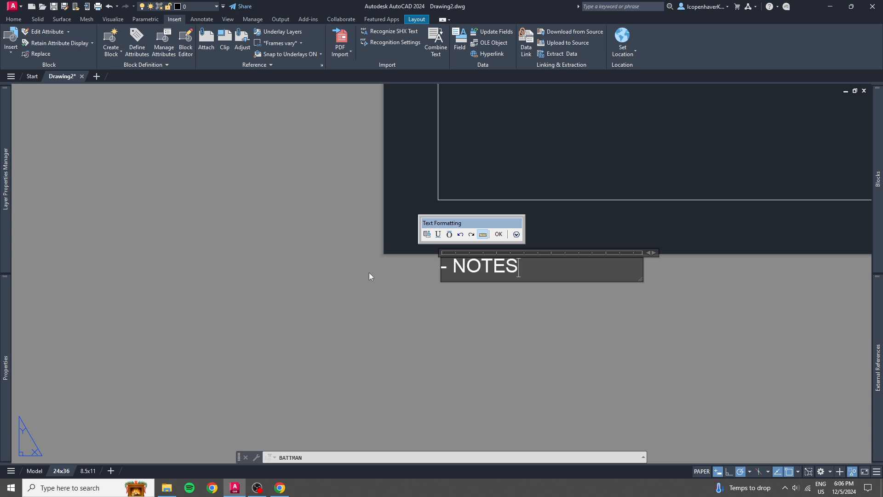
left_click(368, 276)
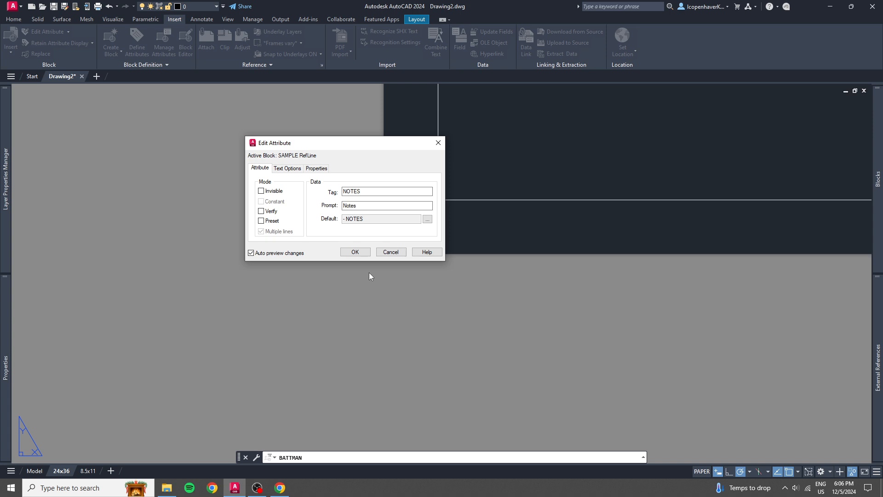
key("Return")
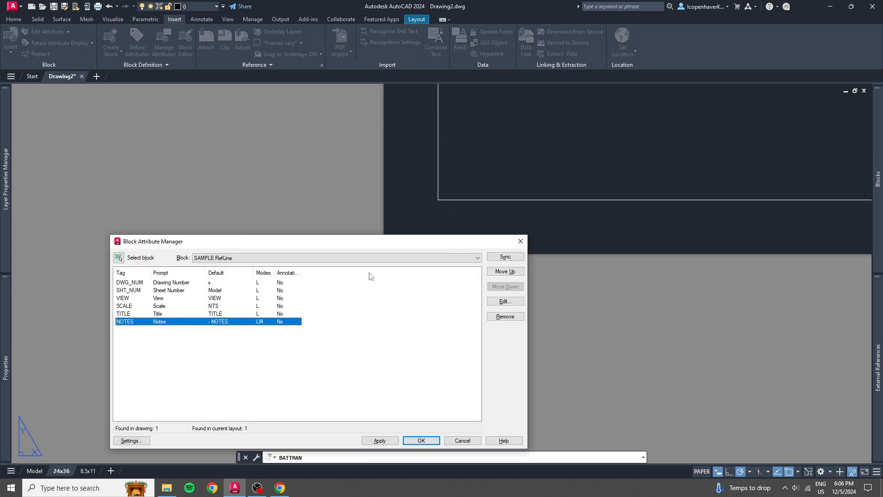
key("Return")
Erase the existing PLATFORM reference line block from the 24x36 layout.
middle_click(404, 278)
middle_click(404, 278)
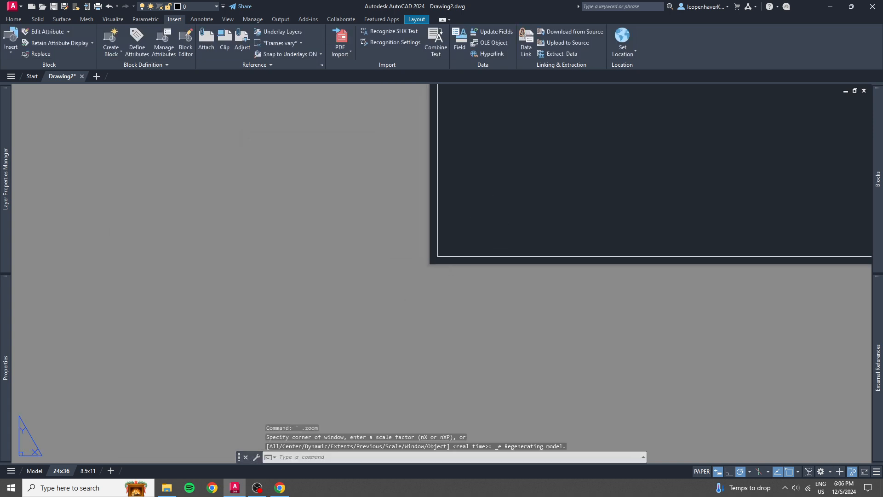
scroll(276, 133, "up", 5)
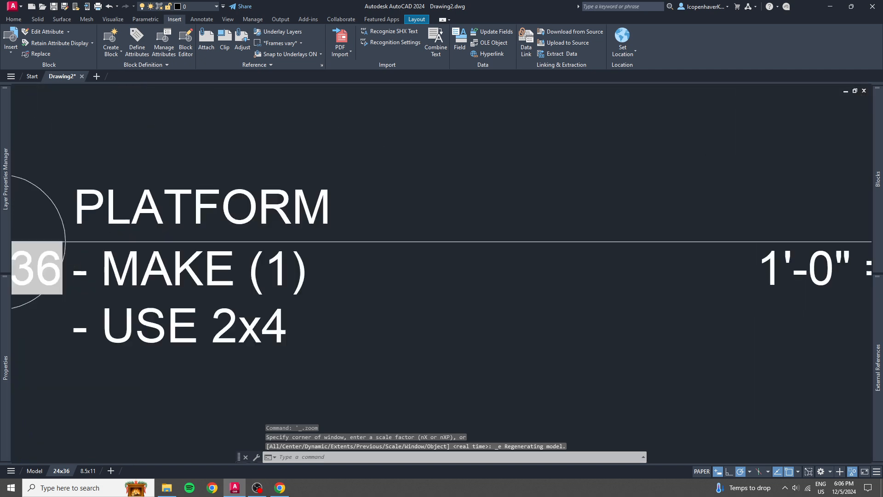
left_click(561, 253)
left_click(475, 216)
key("Delete")
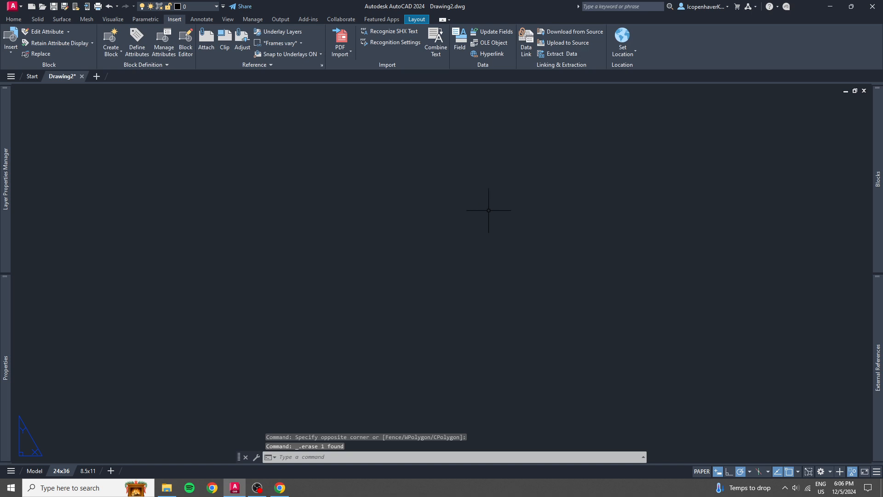
Insert a new SAMPLE RefLine block on the 24x36 layout, accepting its default attribute values.
left_click(877, 124)
left_click(705, 134)
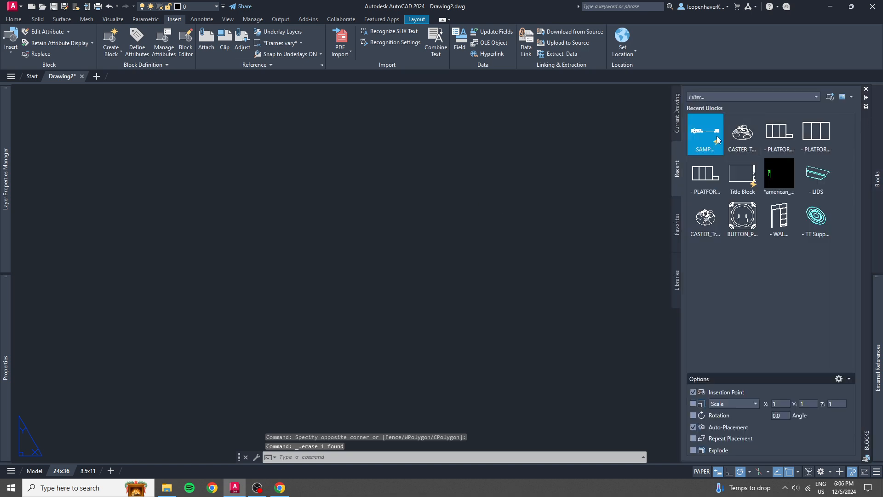
left_click(227, 275)
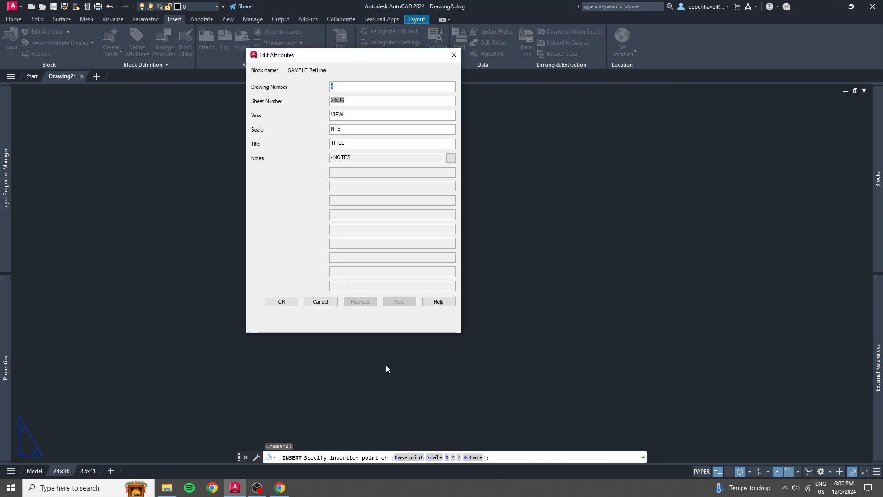
left_click(278, 302)
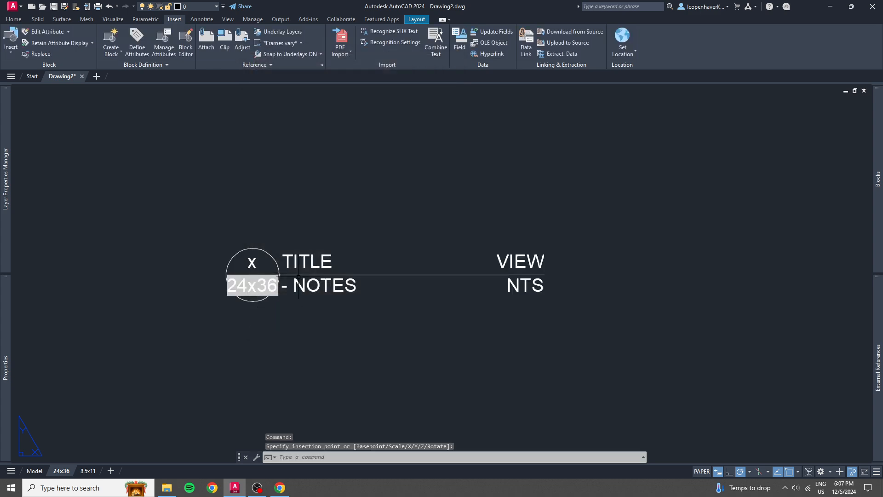
Adjust the length of the newly inserted reference line with its stretch grip.
left_click(393, 285)
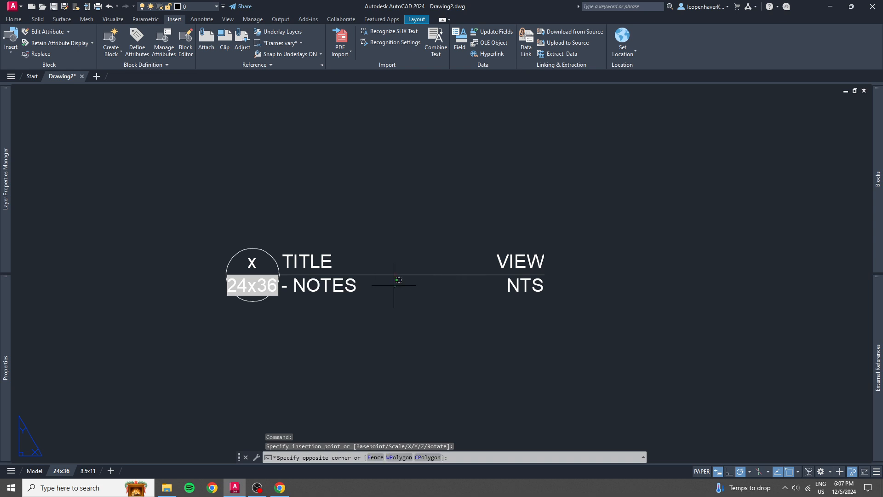
left_click(378, 258)
left_click(546, 275)
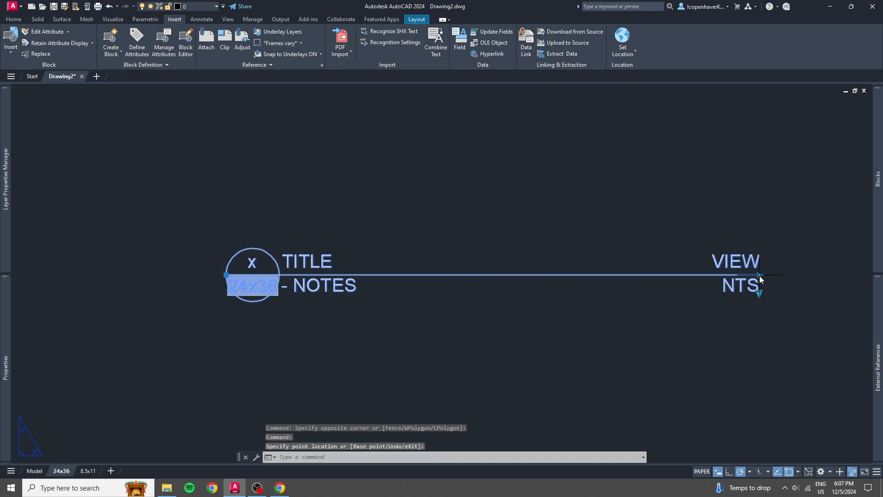
key("Escape")
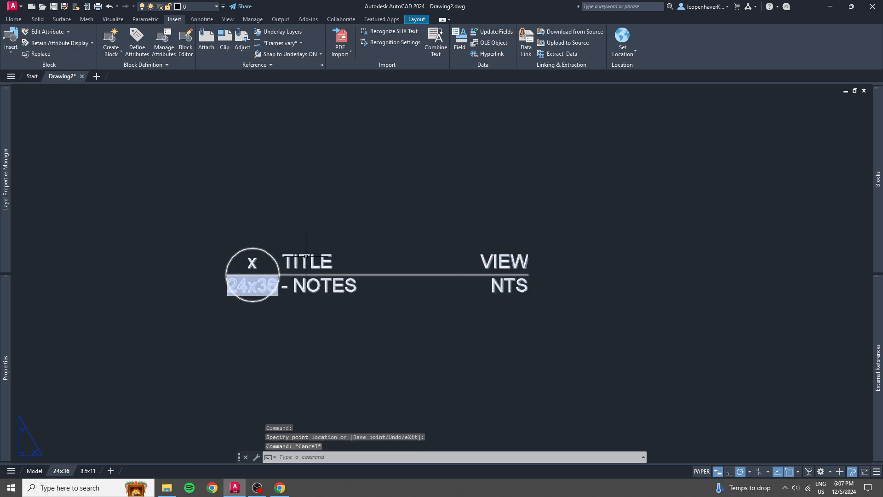
Make TITLE and NOTES visible in the 1/2" visibility state in the Block Editor, and save the block changes.
double_click(289, 255)
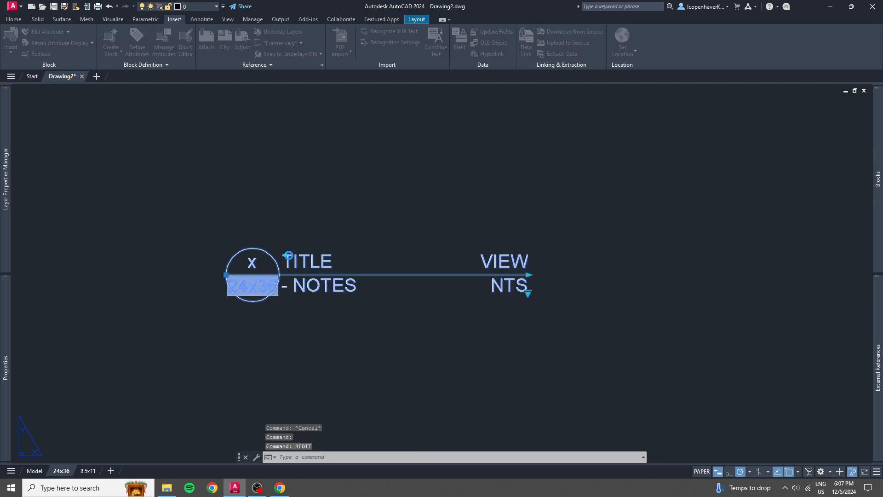
left_click(348, 267)
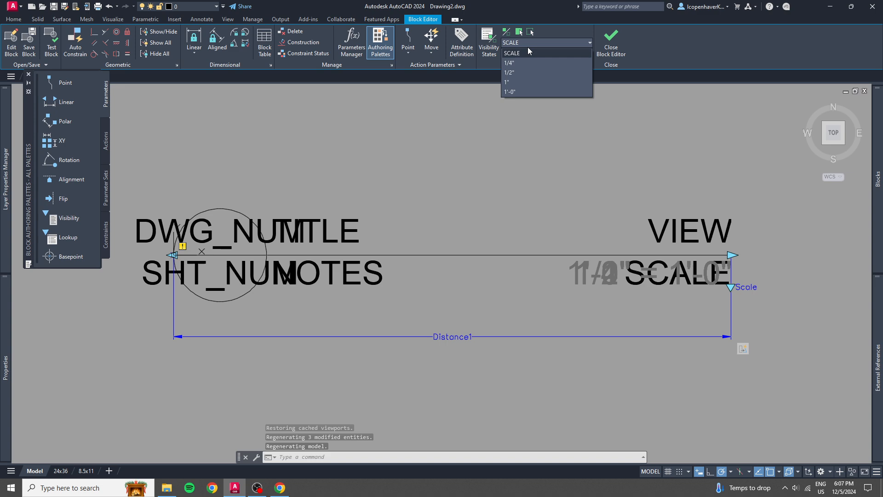
left_click(519, 72)
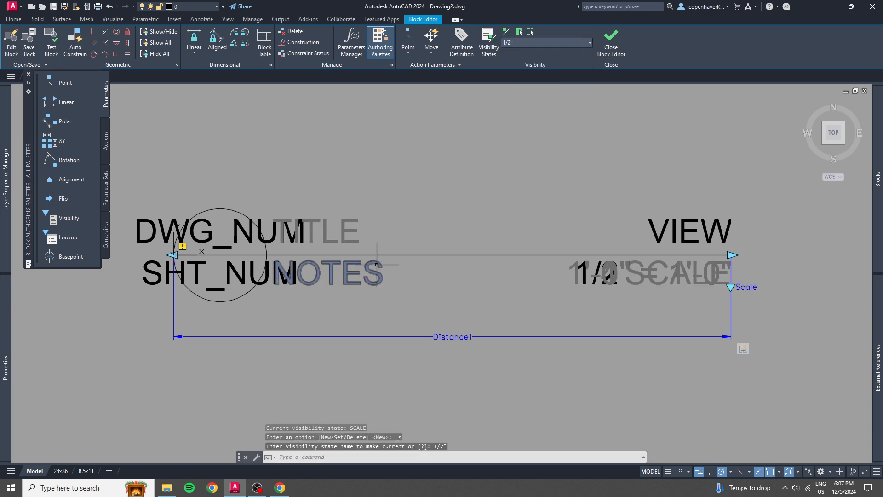
left_click(364, 294)
left_click(344, 270)
left_click(372, 219)
left_click(328, 227)
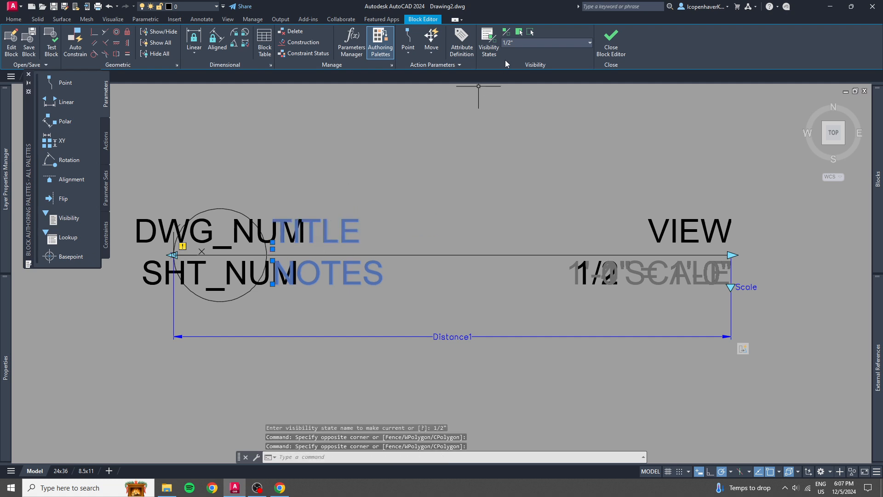
left_click(519, 32)
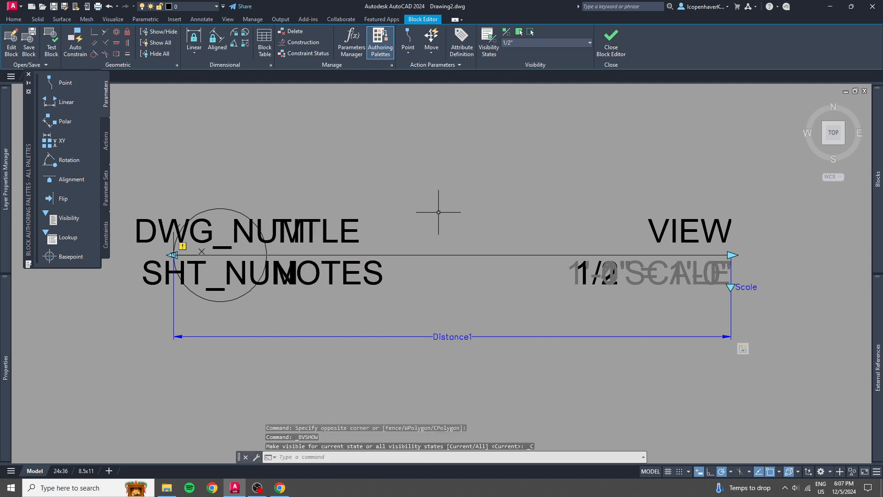
left_click(608, 47)
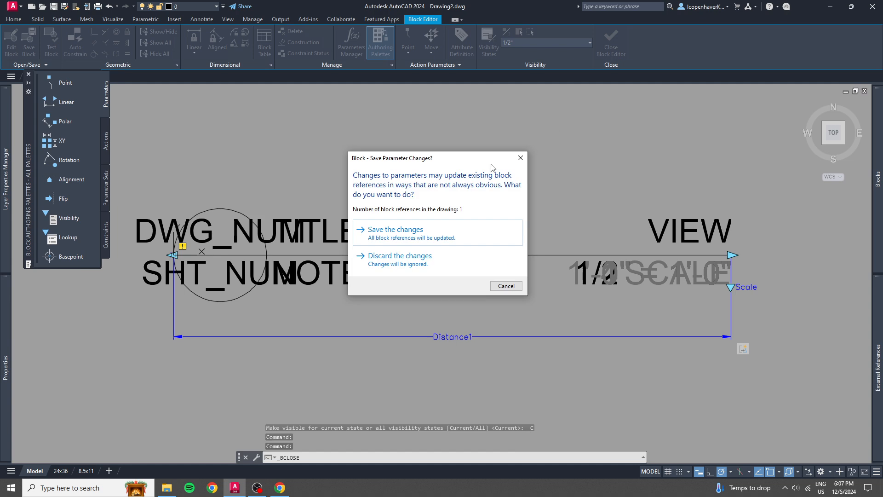
left_click(408, 226)
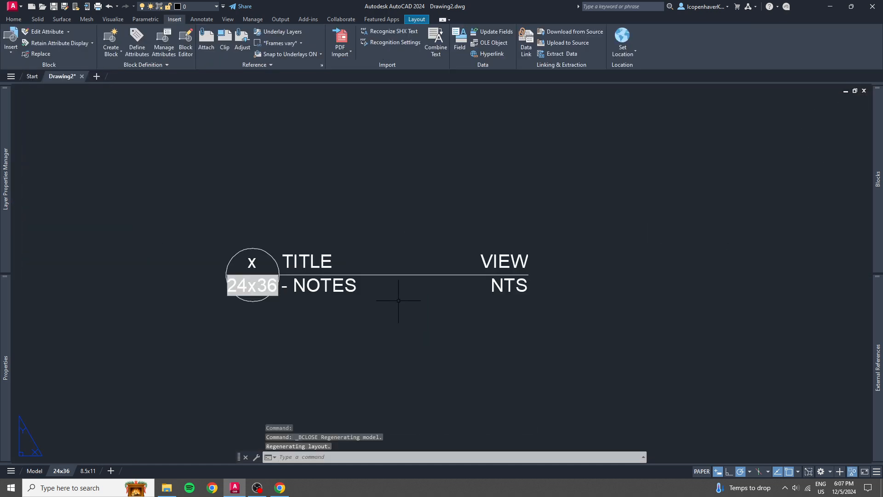
Test the inserted reference line block by switching it to the 1/2" state and back to SCALE.
scroll(399, 301, "down", 4)
middle_click_drag(398, 300, 382, 228)
left_click(476, 213)
left_click(389, 187)
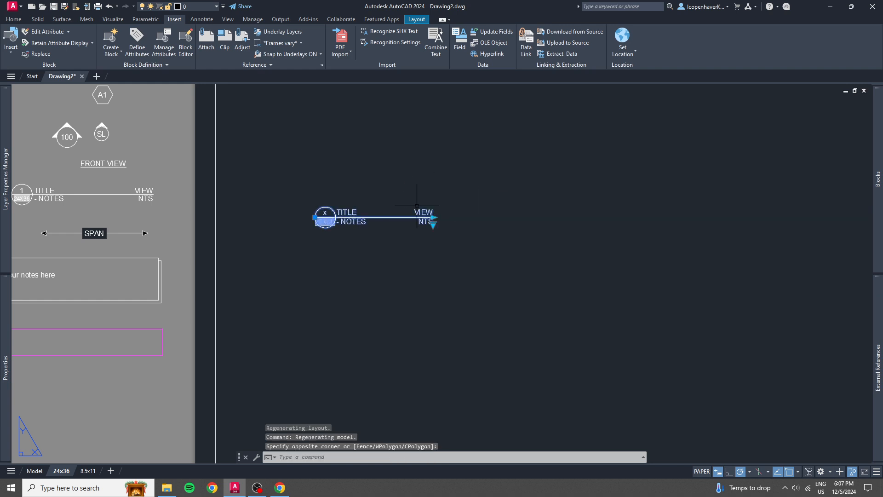
left_click(433, 225)
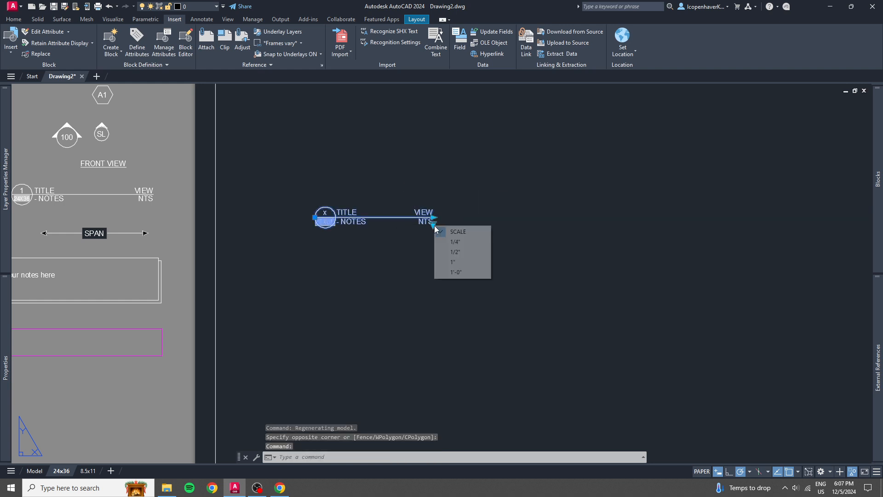
left_click(451, 251)
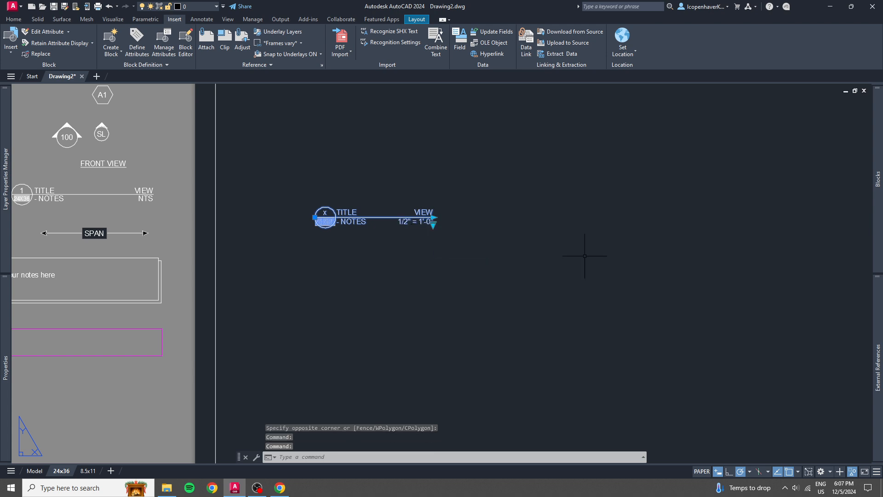
left_click(432, 225)
left_click(460, 233)
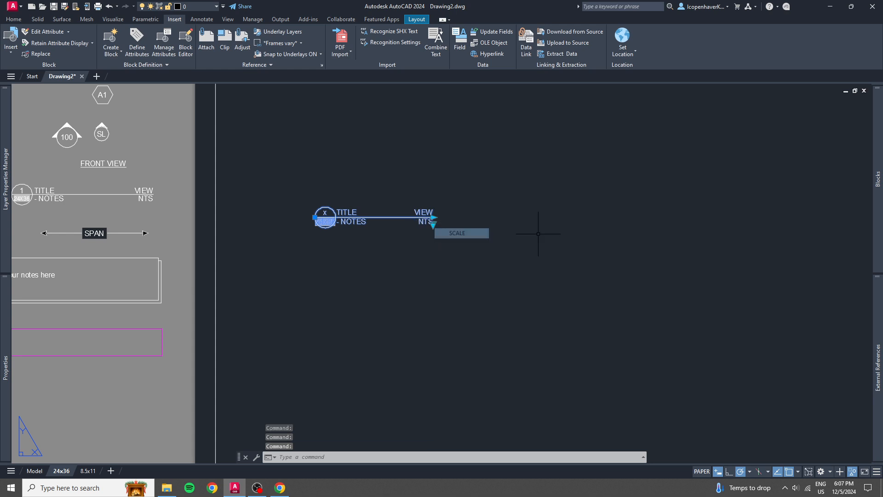
key("Escape")
Examine the reference line's placement on the sheet and the sheet number and fields in the title block.
scroll(518, 247, "down", 2)
middle_click_drag(519, 247, 255, 195)
scroll(276, 241, "up", 2)
scroll(277, 242, "down", 4)
left_click(255, 195)
left_click(224, 175)
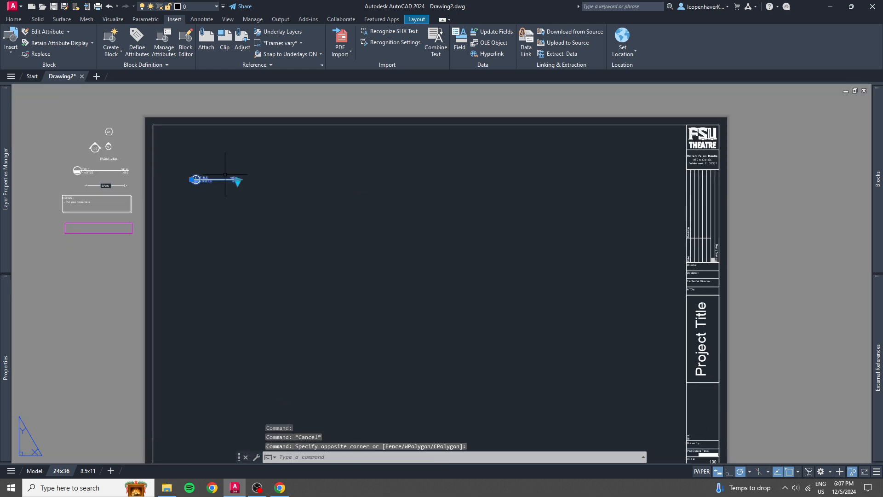
key("Escape")
middle_click_drag(448, 327, 314, 279)
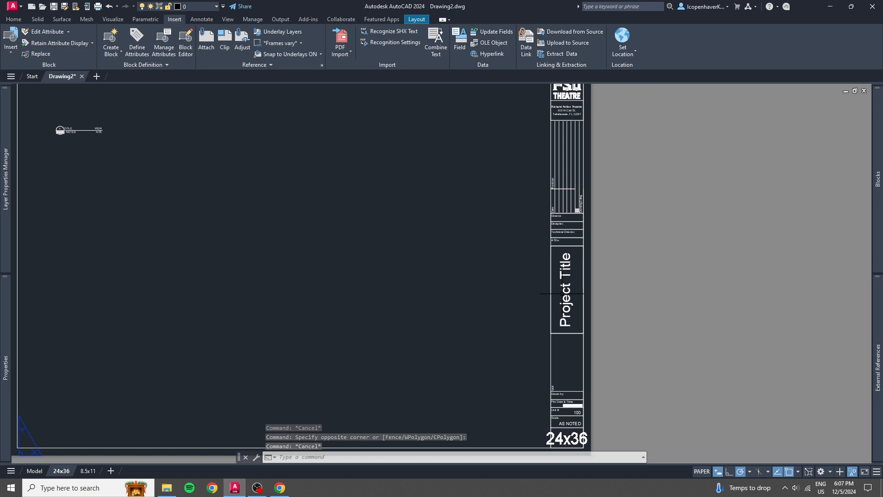
scroll(542, 350, "up", 6)
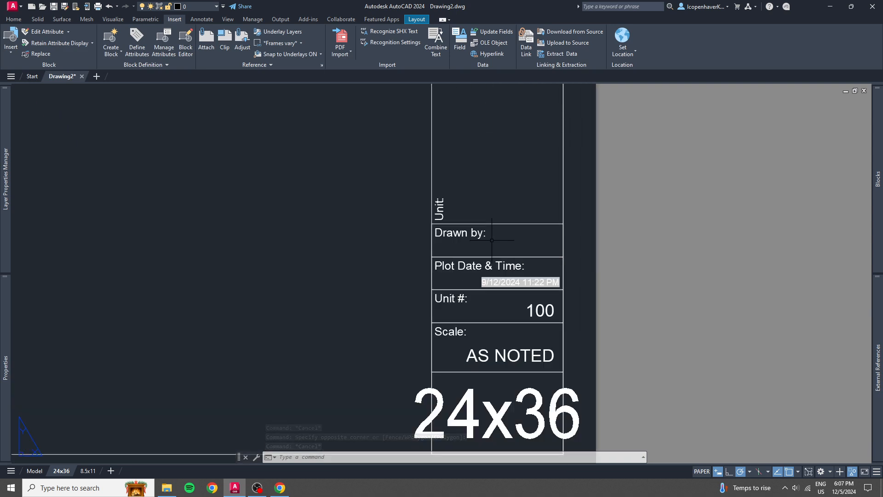
scroll(491, 241, "down", 2)
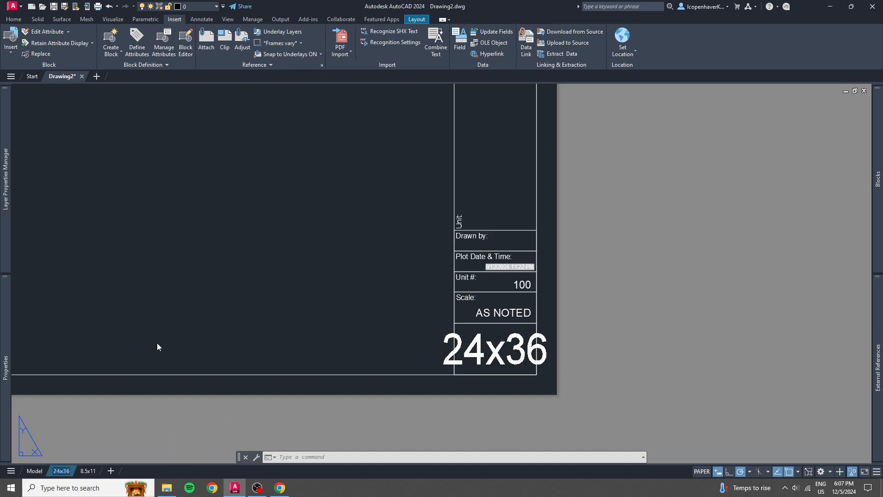
Rename the 24x36 layout as 215 and regenerate it to update the sheet number fields.
type("215")
middle_click_drag(167, 274, 343, 315)
scroll(367, 320, "down", 4)
middle_click_drag(270, 257, 326, 317)
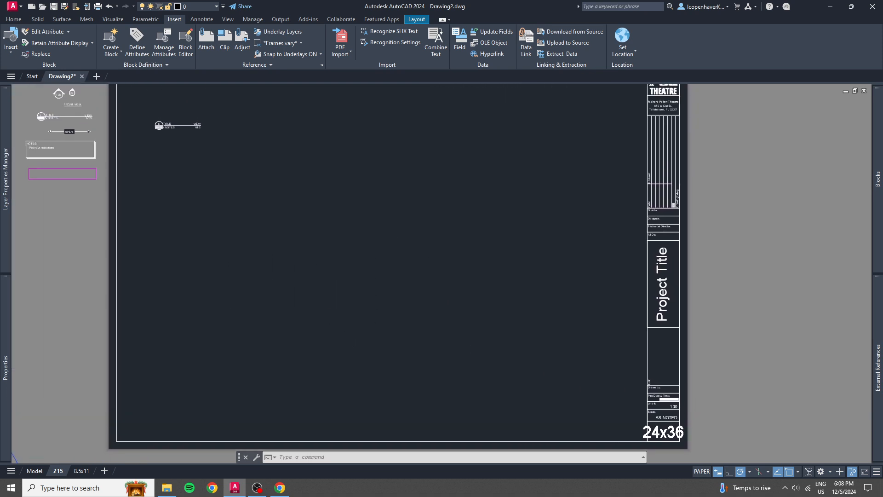
type("regen")
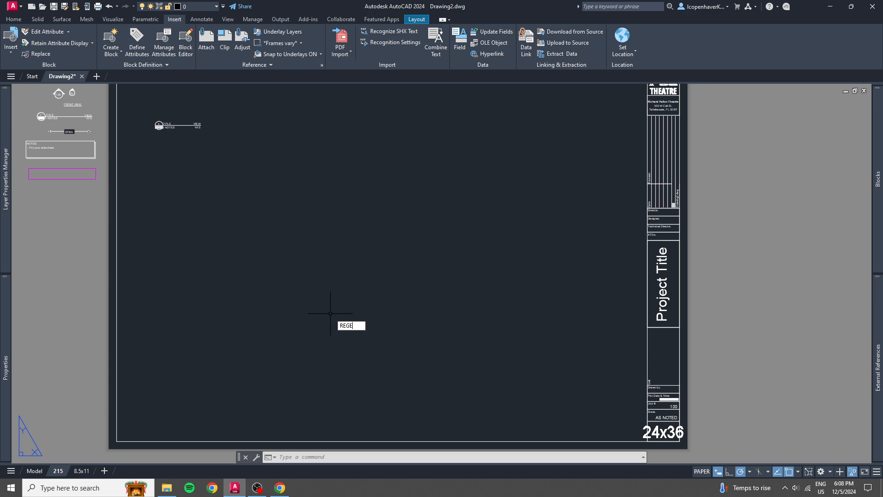
key("Return")
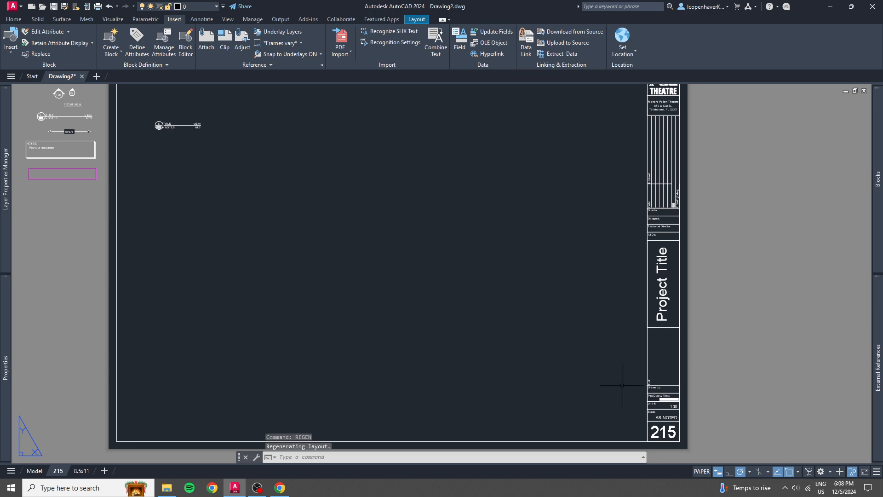
Rename the 215 layout as 216, and switch to the 8.5x11 layout and back to refresh the sheet number fields.
scroll(147, 116, "up", 7)
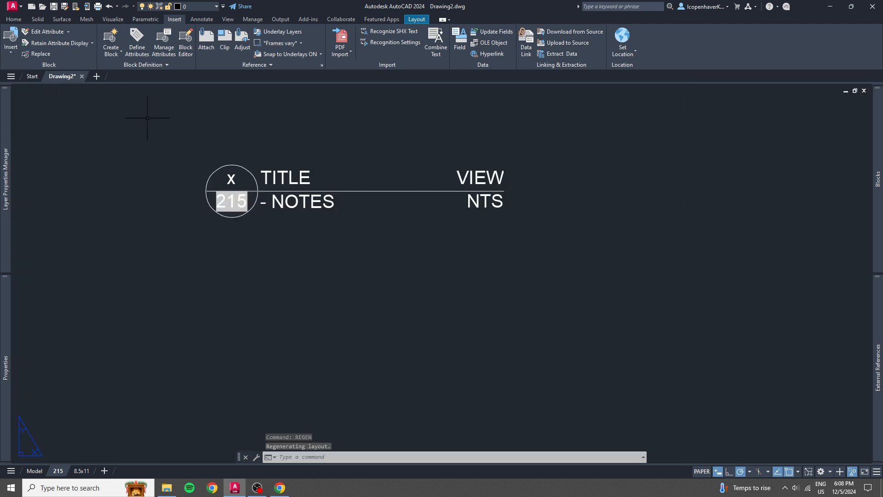
scroll(290, 262, "down", 8)
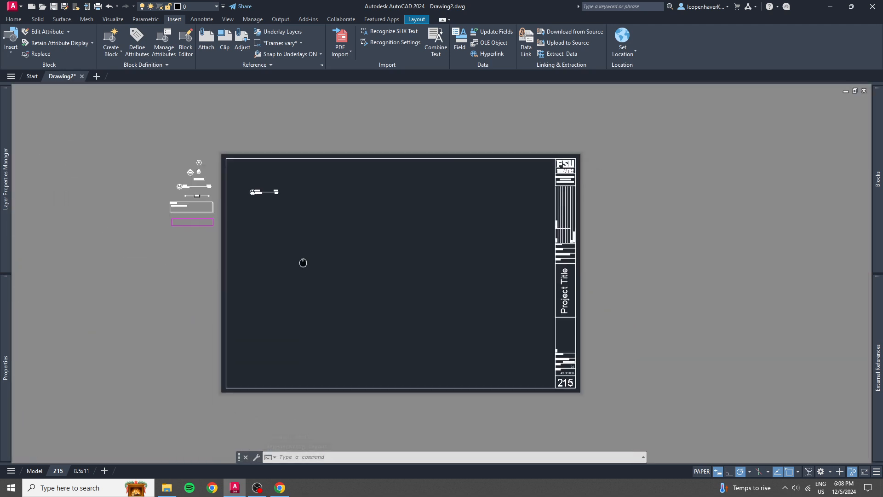
key("Escape")
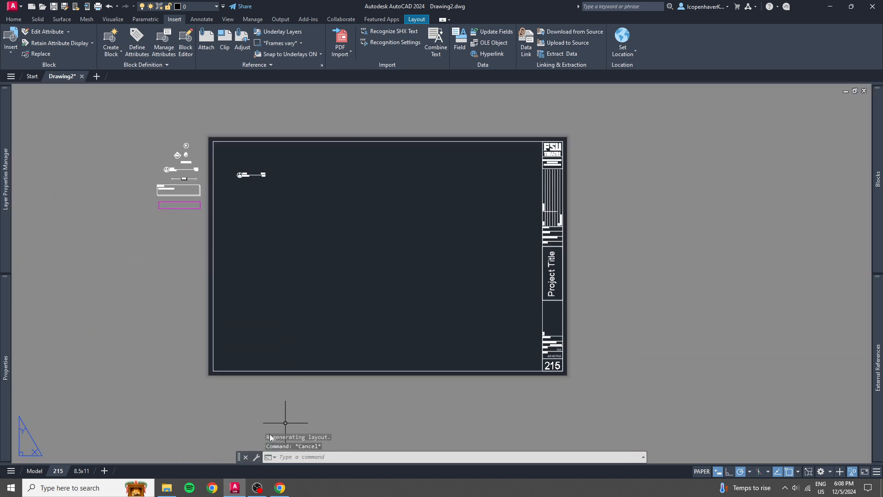
double_click(57, 471)
type("216")
key("Return")
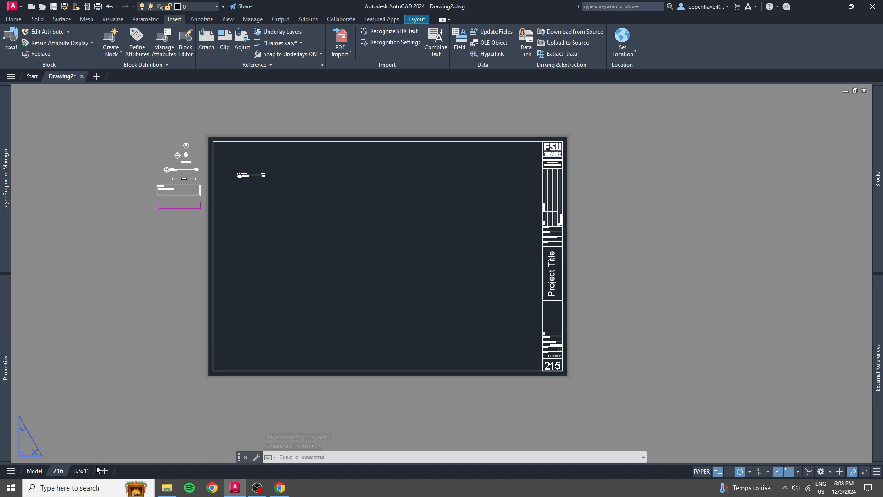
left_click(81, 470)
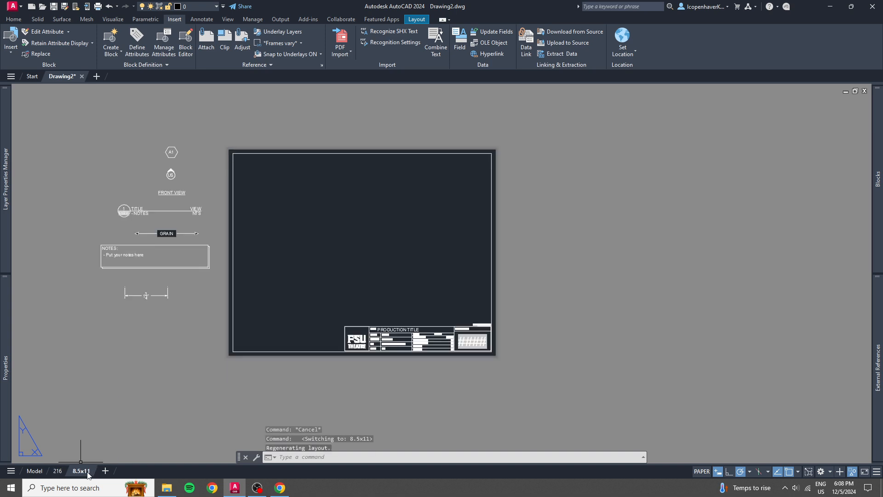
left_click(59, 471)
scroll(556, 374, "up", 5)
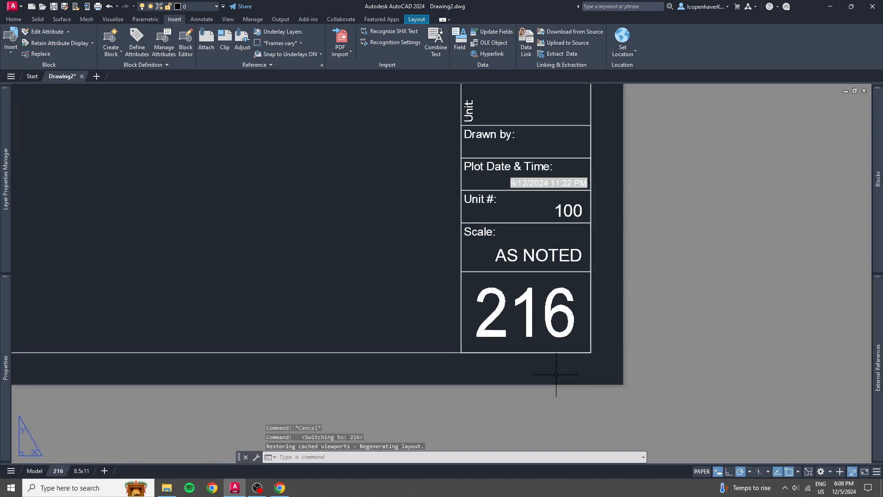
scroll(355, 241, "down", 8)
middle_click_drag(241, 270, 213, 216)
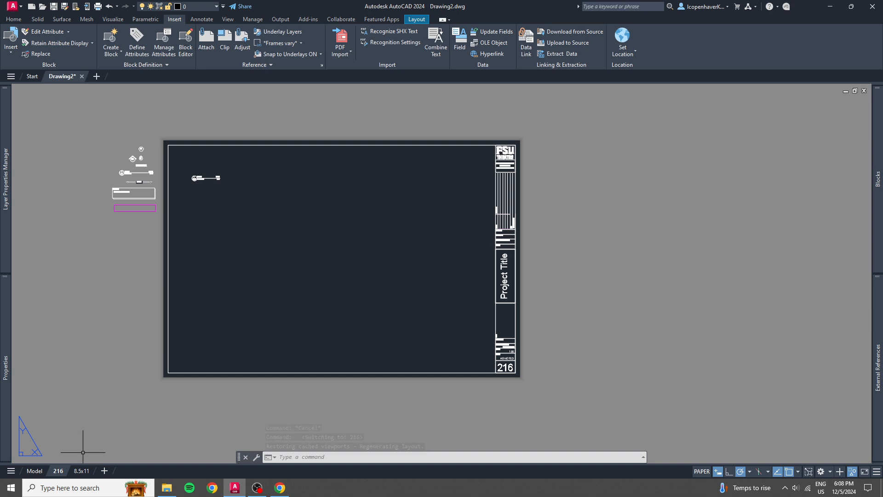
Switch to the 8.5x11 layout and back to 216, and check the sheet number in the inserted reference line.
left_click(82, 471)
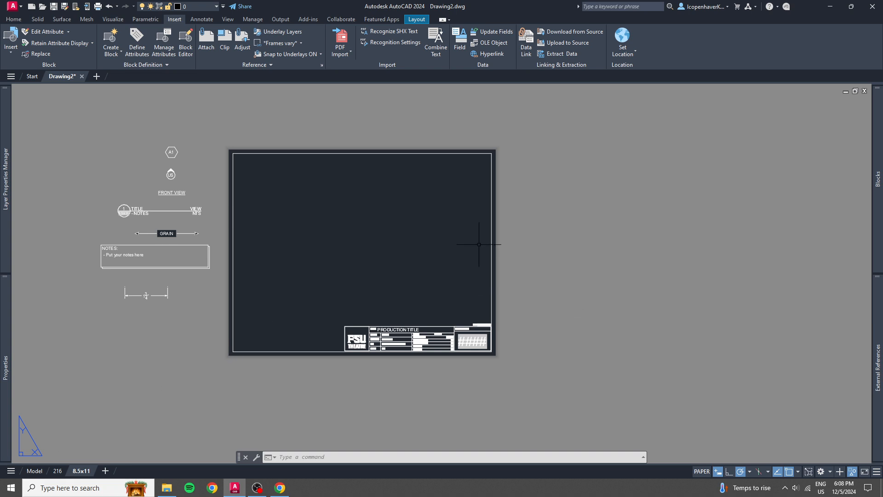
left_click(57, 471)
scroll(204, 205, "up", 4)
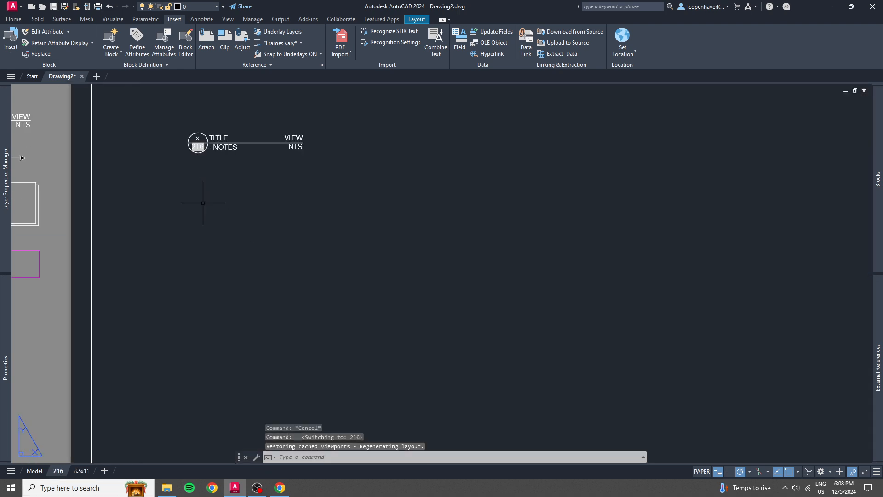
scroll(246, 248, "down", 2)
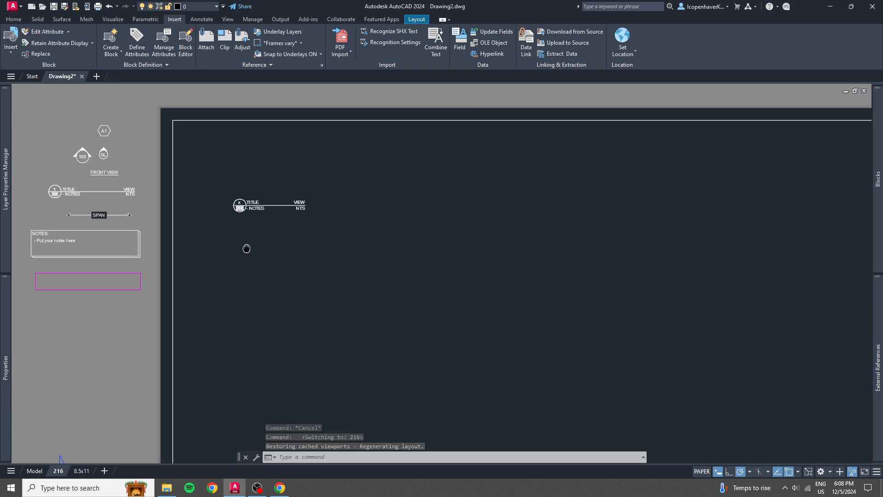
scroll(446, 281, "down", 2)
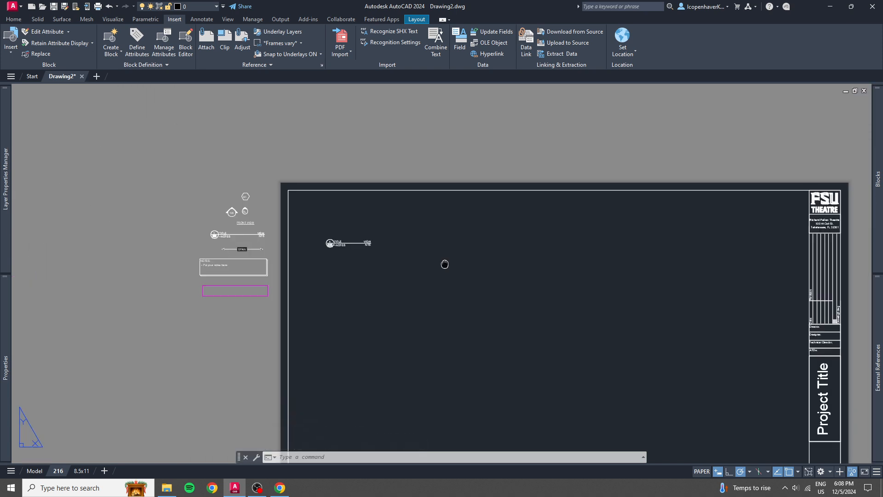
Examine the sample annotation blocks beside the 216 sheet and the fields in its title block.
scroll(202, 169, "up", 3)
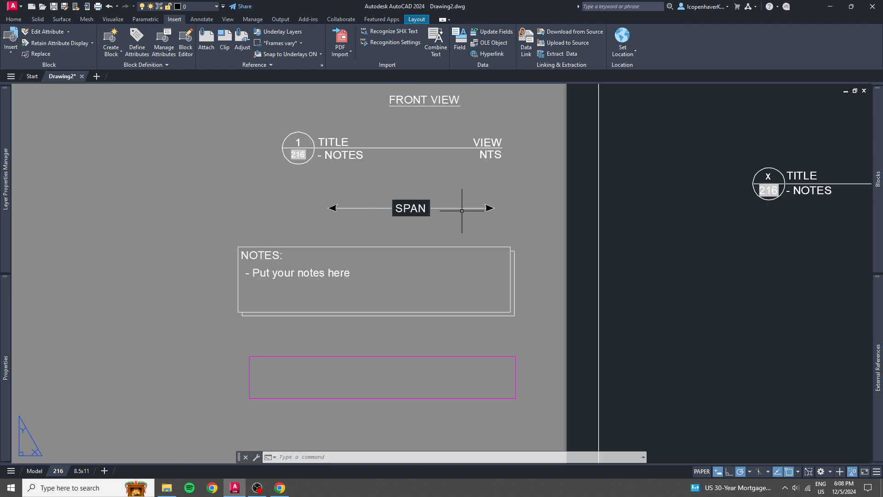
scroll(474, 244, "down", 6)
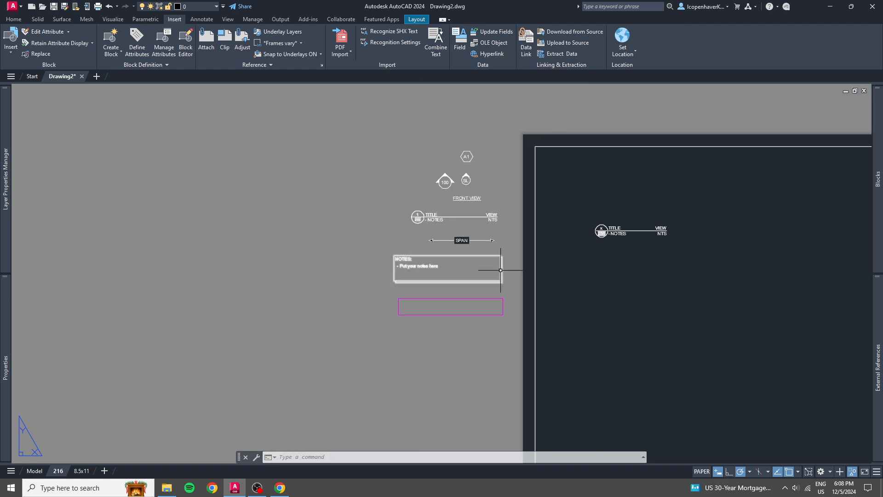
middle_click_drag(640, 345, 390, 285)
middle_click_drag(530, 368, 414, 309)
scroll(578, 339, "up", 4)
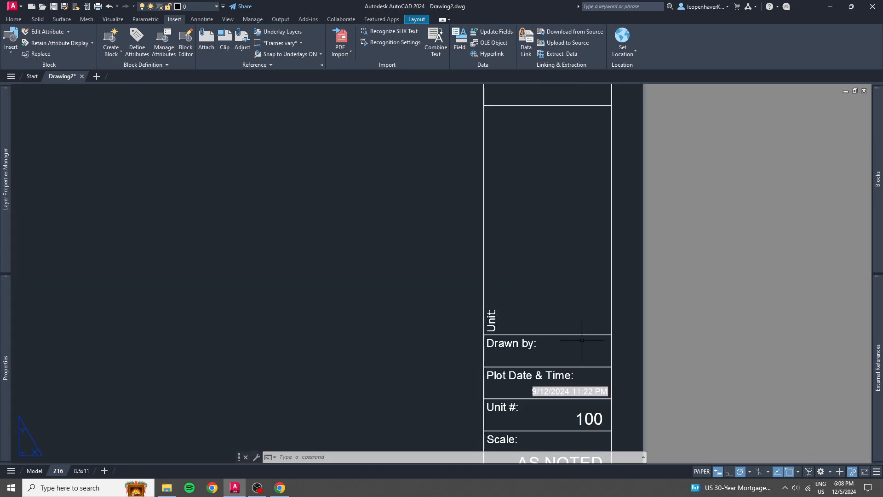
scroll(575, 354, "down", 4)
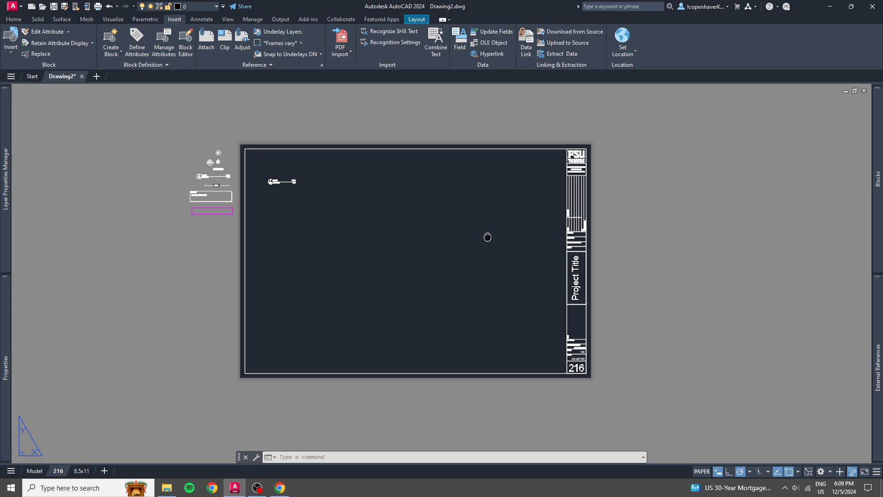
middle_click_drag(487, 236, 495, 252)
scroll(299, 193, "up", 6)
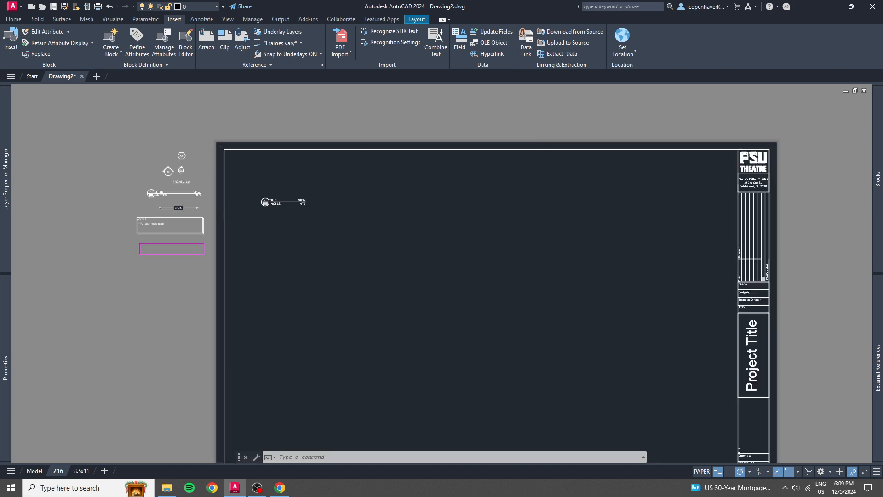
left_click(318, 245)
left_click(268, 203)
middle_click_drag(268, 204, 517, 260)
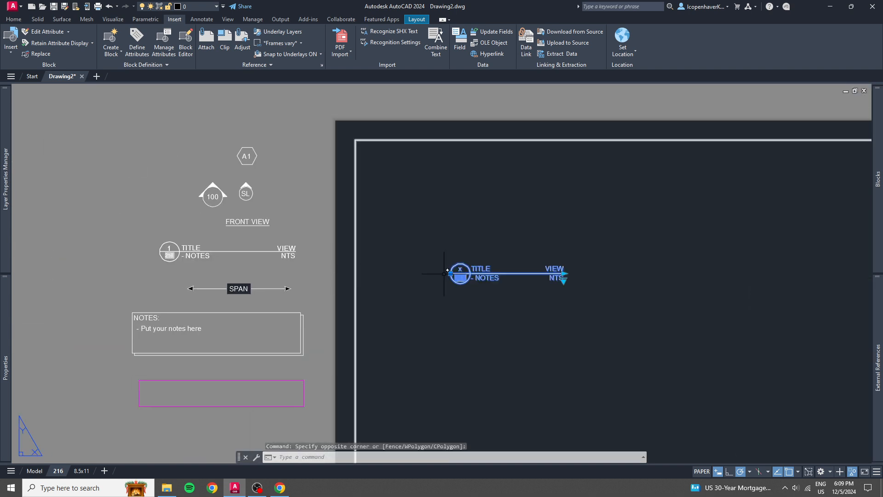
key("Escape")
Test rotating the arrow of the 100 marker block beside the sheet, and return it to pointing straight up.
scroll(585, 322, "down", 2)
scroll(489, 285, "down", 2)
scroll(263, 190, "up", 5)
scroll(264, 190, "up", 2)
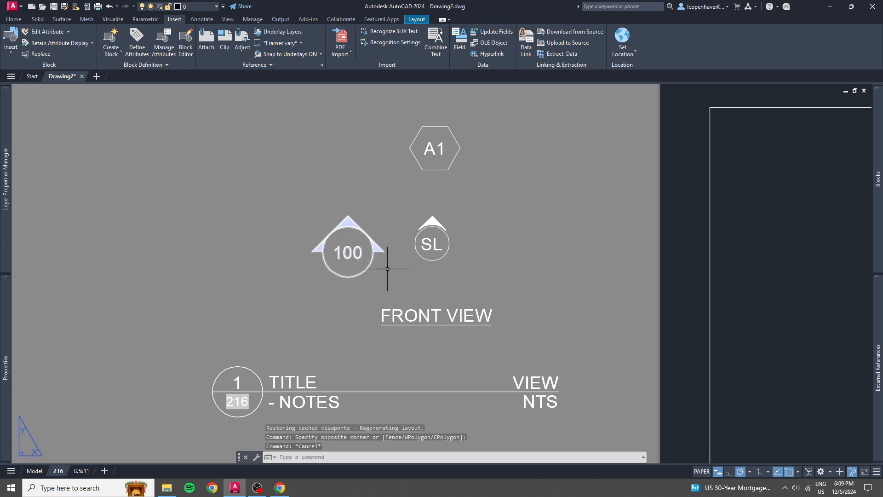
left_click(359, 253)
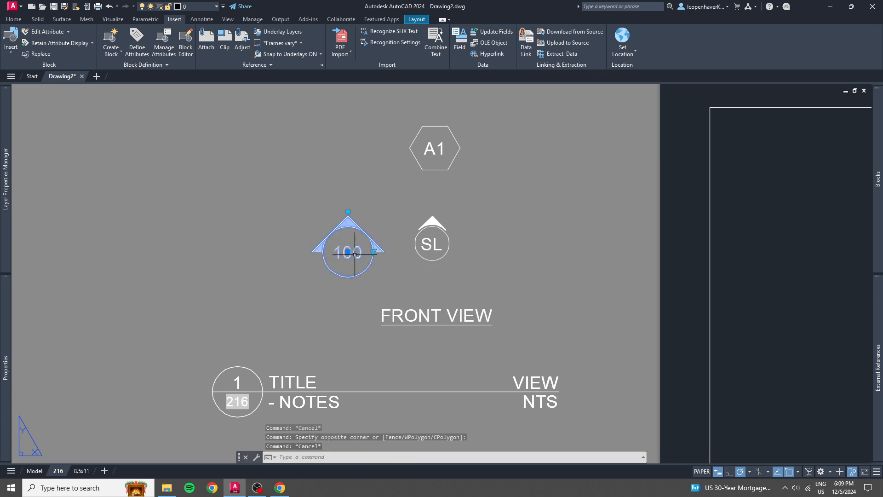
key("Escape")
left_click(359, 253)
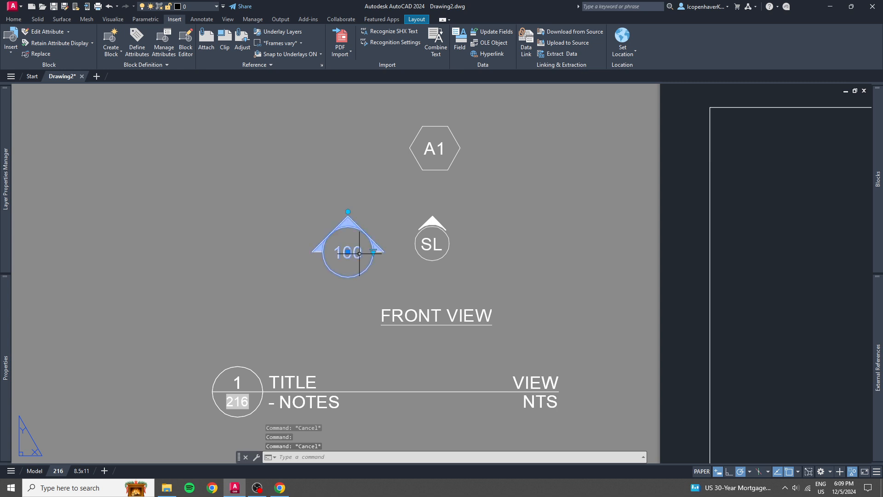
left_click(348, 211)
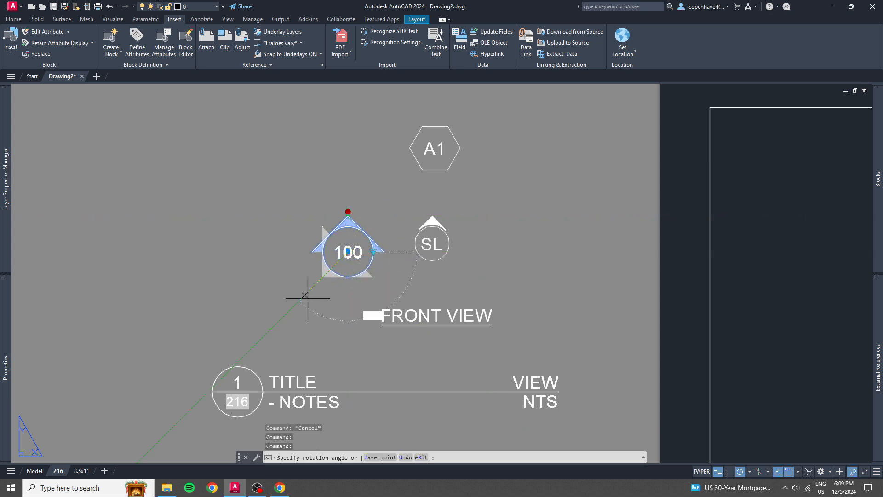
left_click(349, 207)
key("Escape")
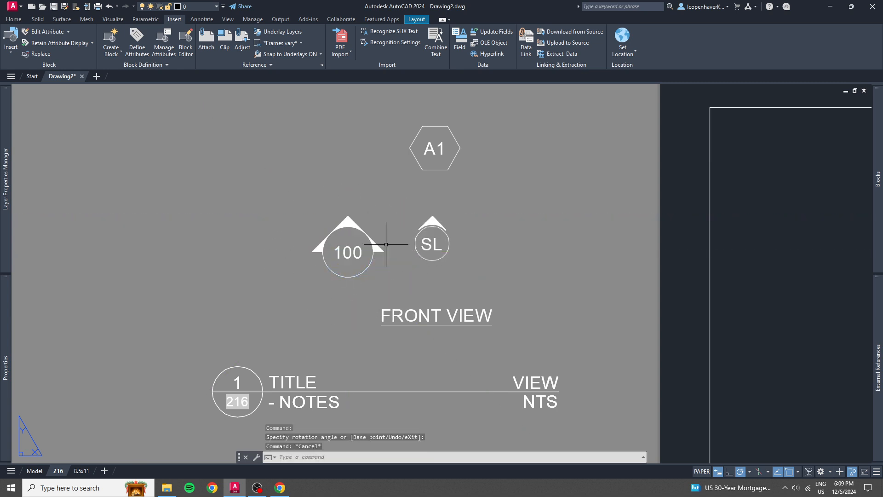
scroll(533, 256, "down", 4)
middle_click_drag(627, 288, 229, 188)
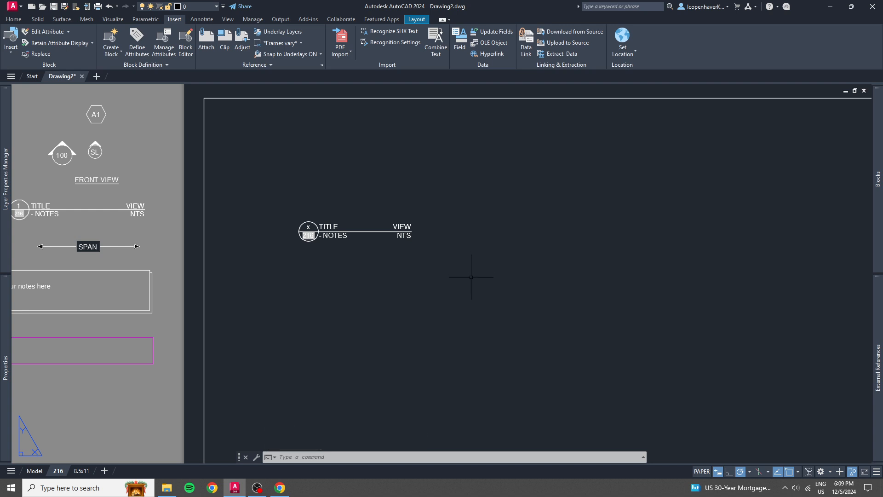
scroll(468, 270, "down", 4)
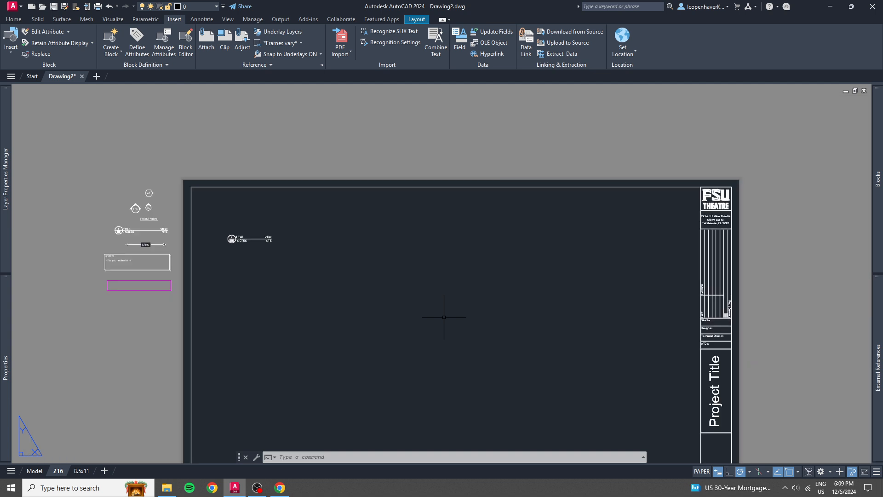
middle_click_drag(444, 317, 437, 252)
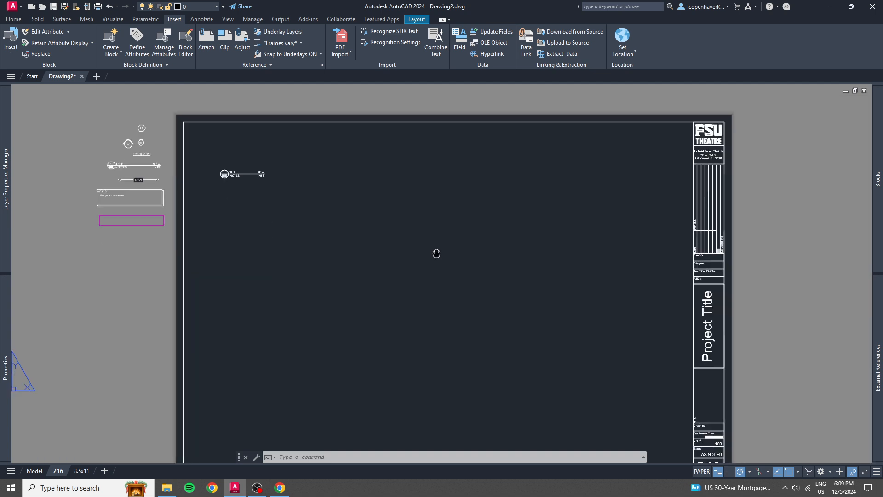